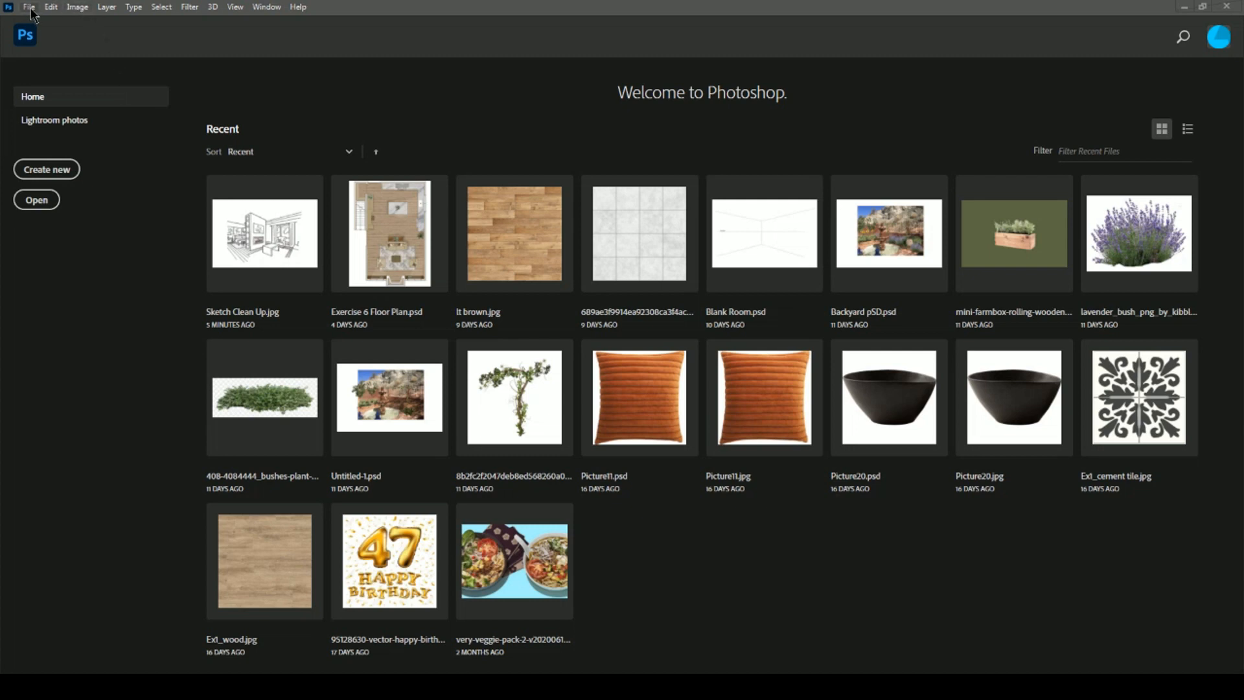
# Create a new document from the 17 x 11 in, 300 ppi preset, named "Hotel Sketches with color".
pyautogui.click(30, 6)
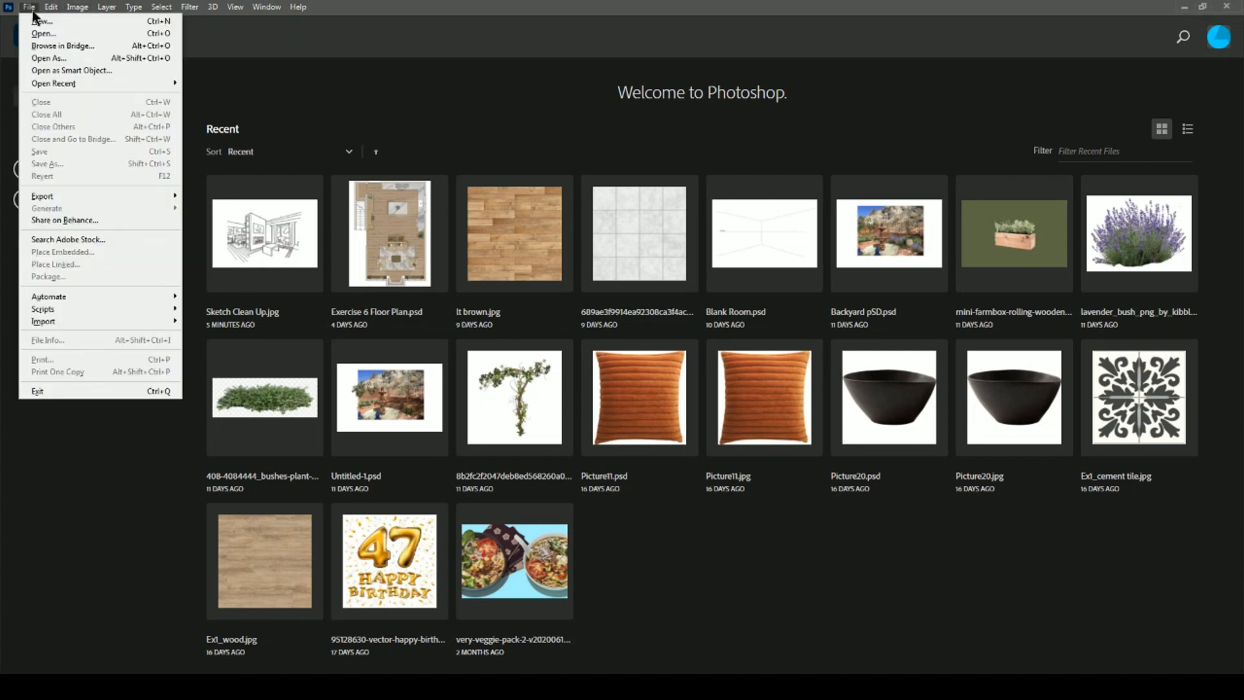
pyautogui.click(41, 20)
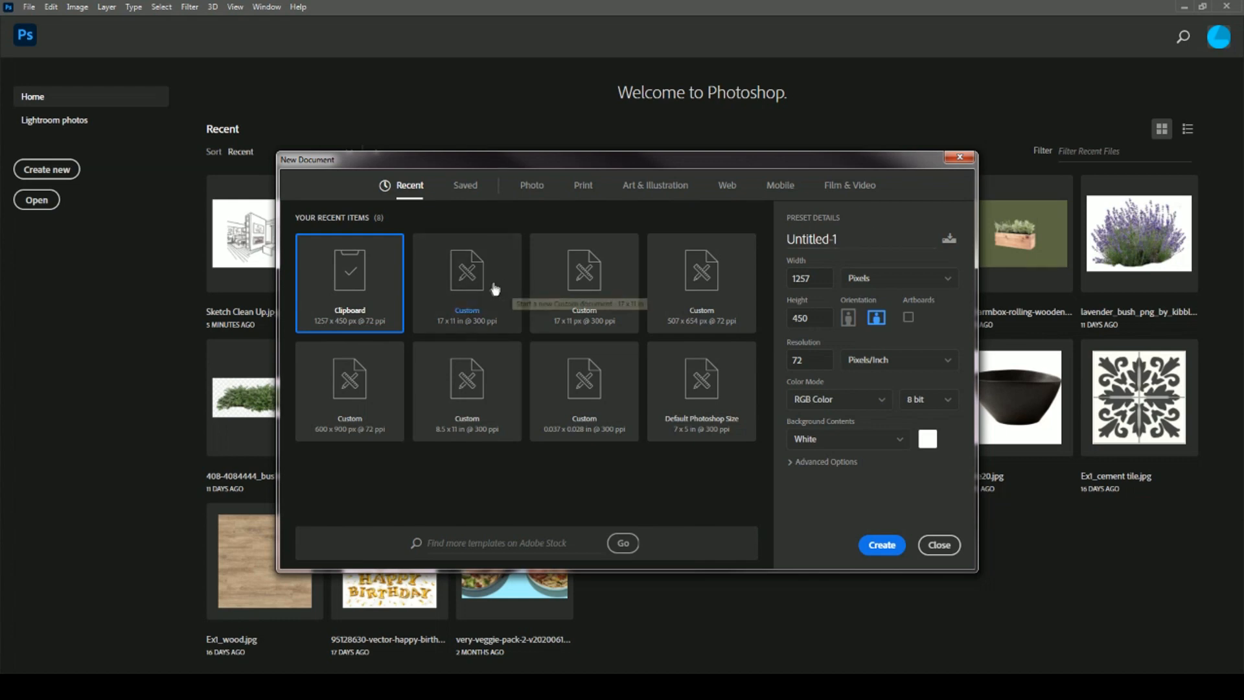
pyautogui.click(474, 292)
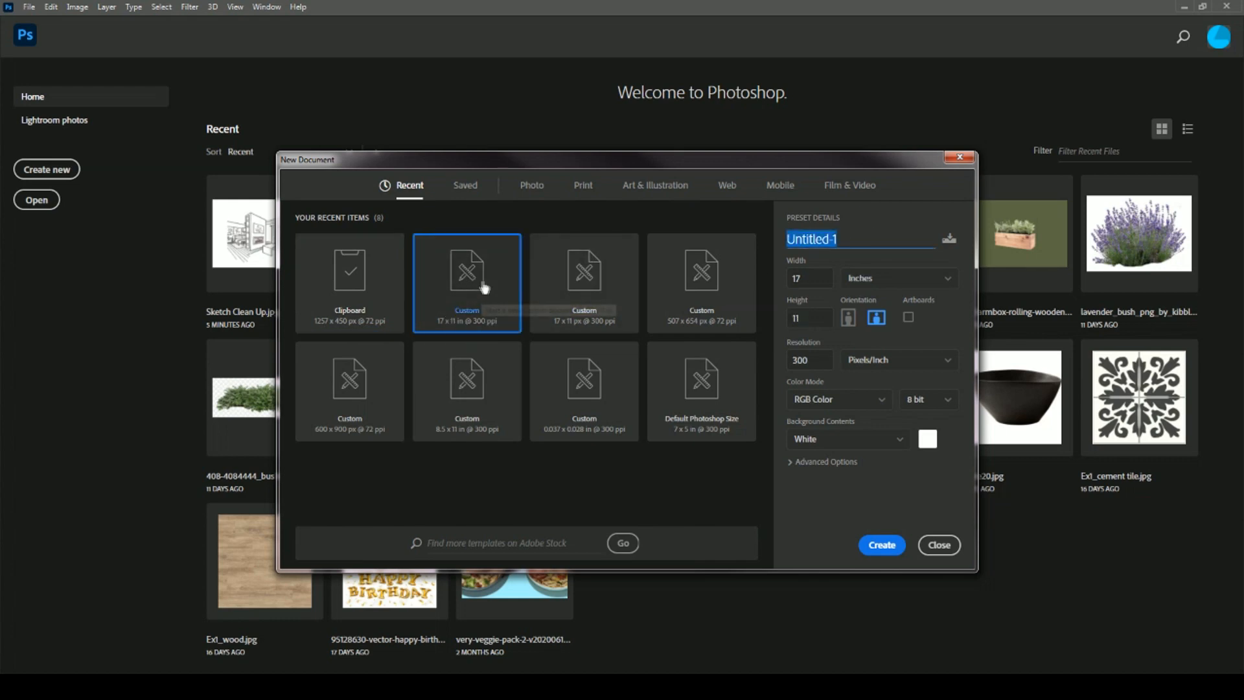
pyautogui.click(843, 240)
pyautogui.press('BackSpace')
pyautogui.press('BackSpace')
pyautogui.press('BackSpace')
pyautogui.press('BackSpace')
pyautogui.press('BackSpace')
pyautogui.press('BackSpace')
pyautogui.press('BackSpace')
pyautogui.press('BackSpace')
pyautogui.press('BackSpace')
pyautogui.press('BackSpace')
pyautogui.write('Hotel')
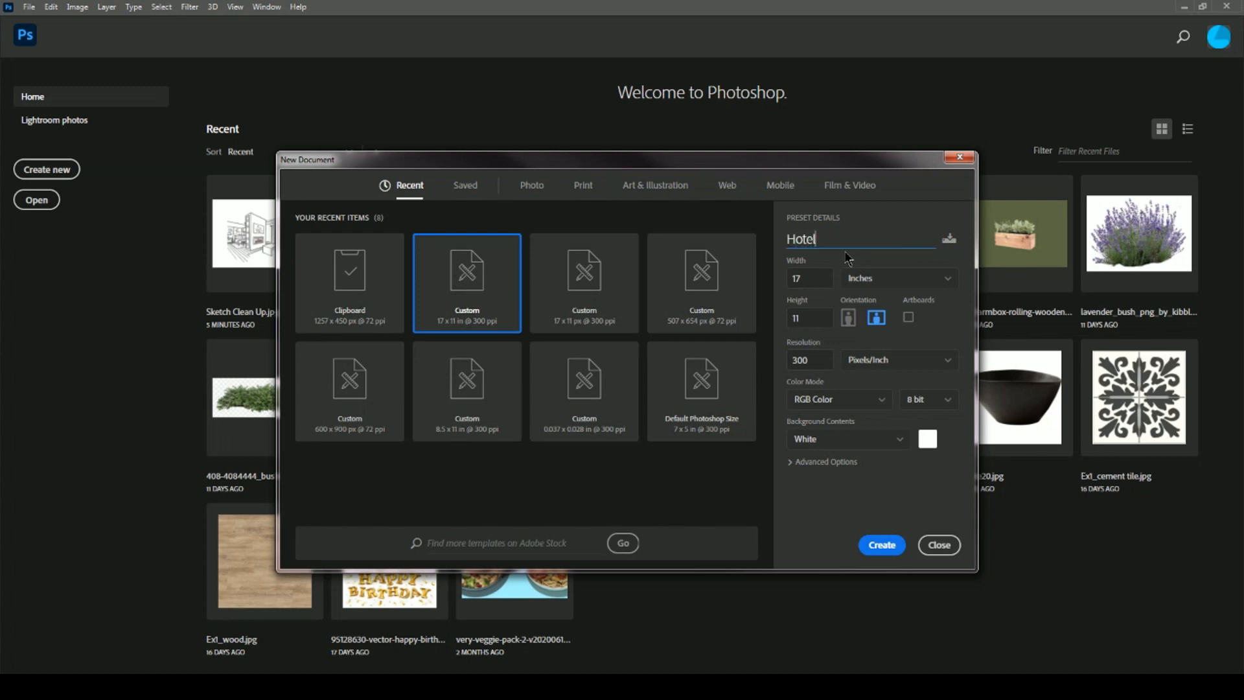
pyautogui.write(' Sketches with color')
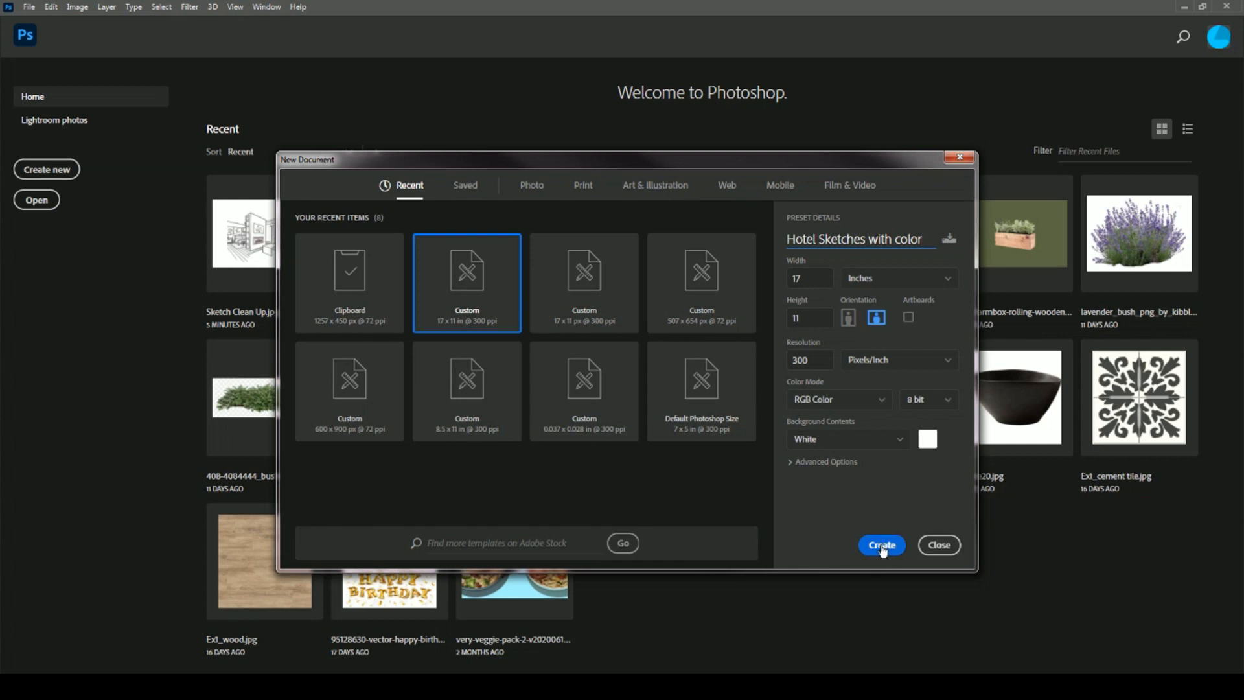
pyautogui.click(882, 547)
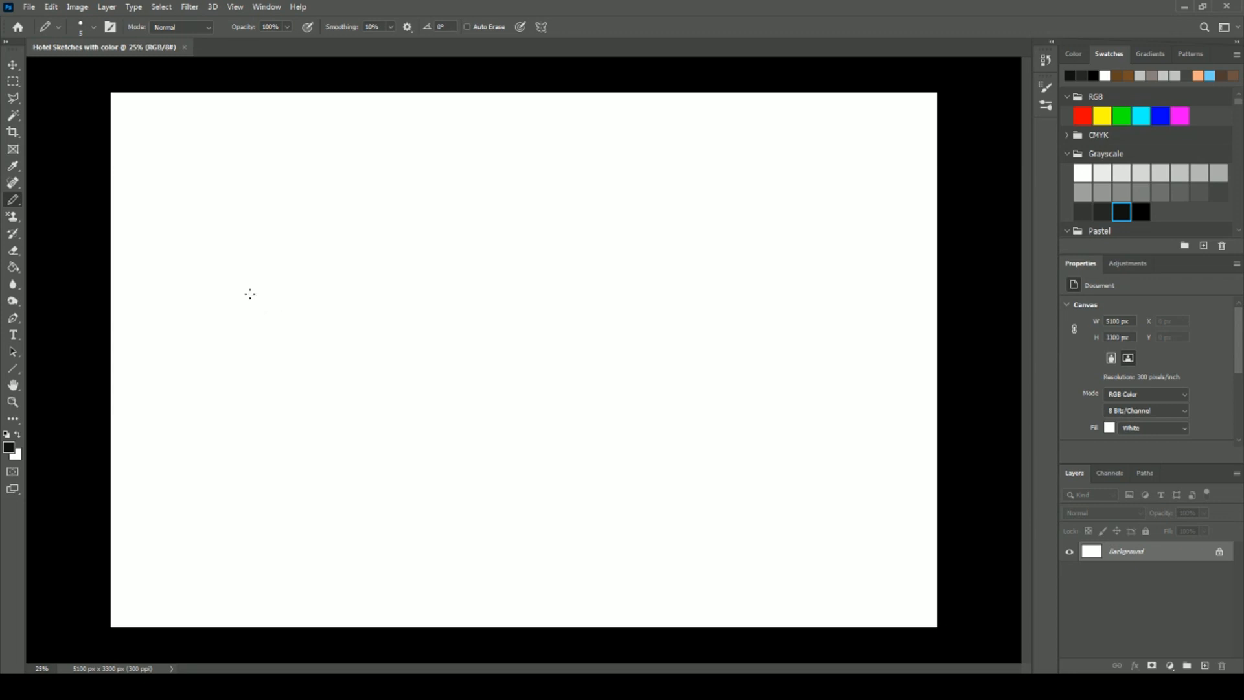
# Place the file QUICK SKETCH 17 X 11 TO COLOR BLOCK.jpg from Downloads as an embedded image at full canvas size.
pyautogui.click(29, 7)
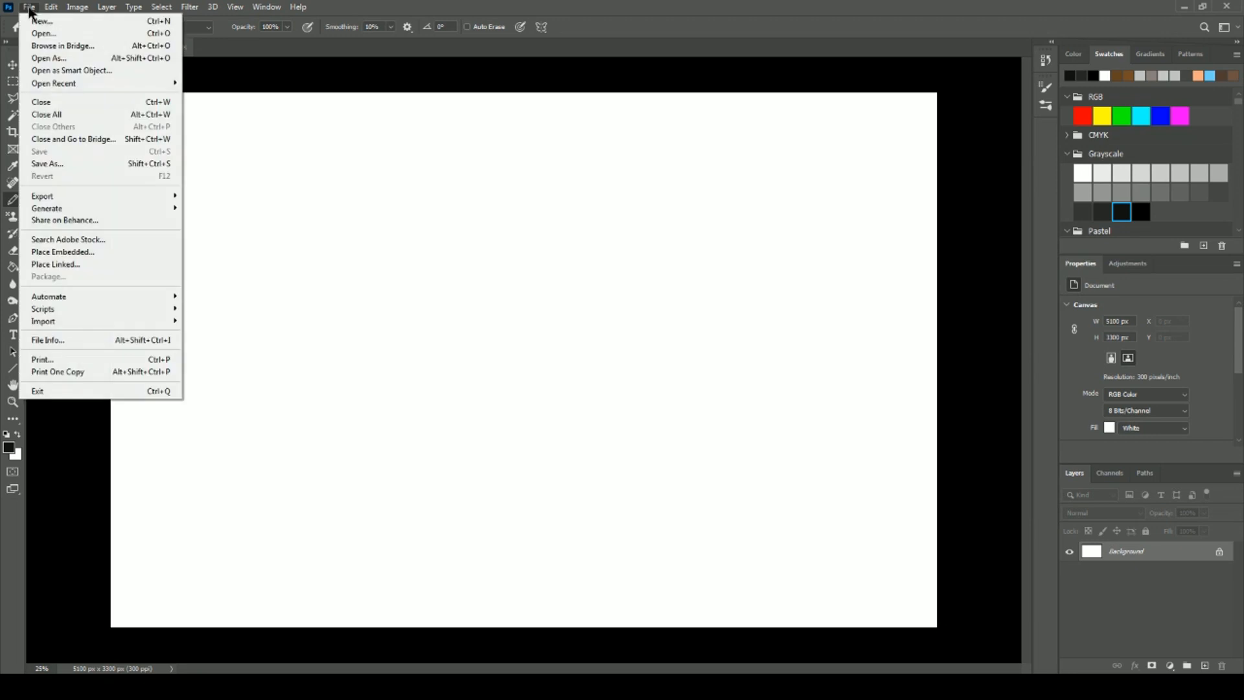
pyautogui.click(68, 252)
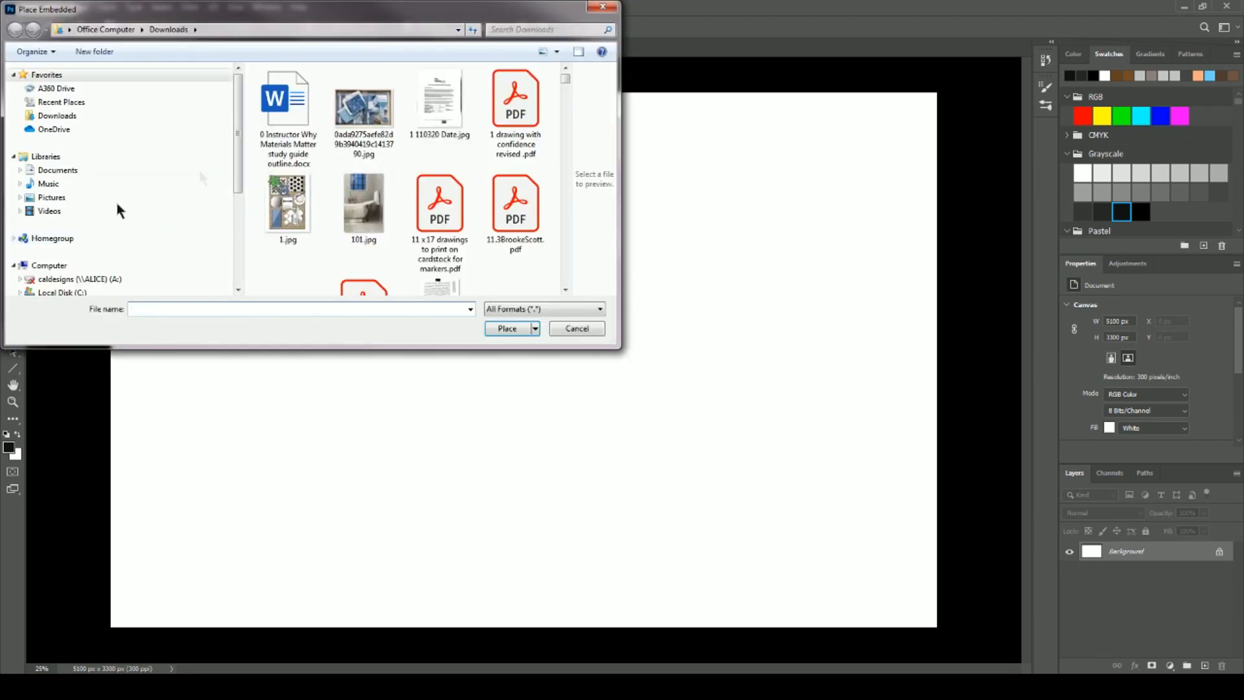
pyautogui.click(500, 28)
pyautogui.write('quick')
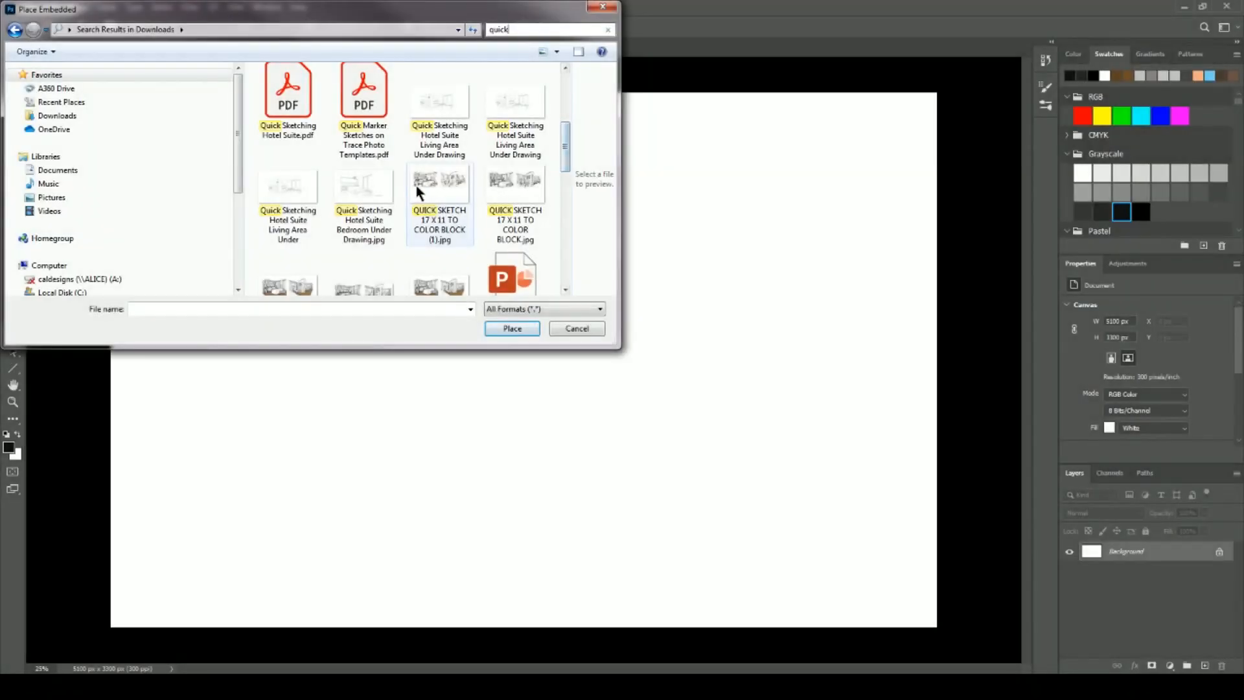
pyautogui.doubleClick(514, 181)
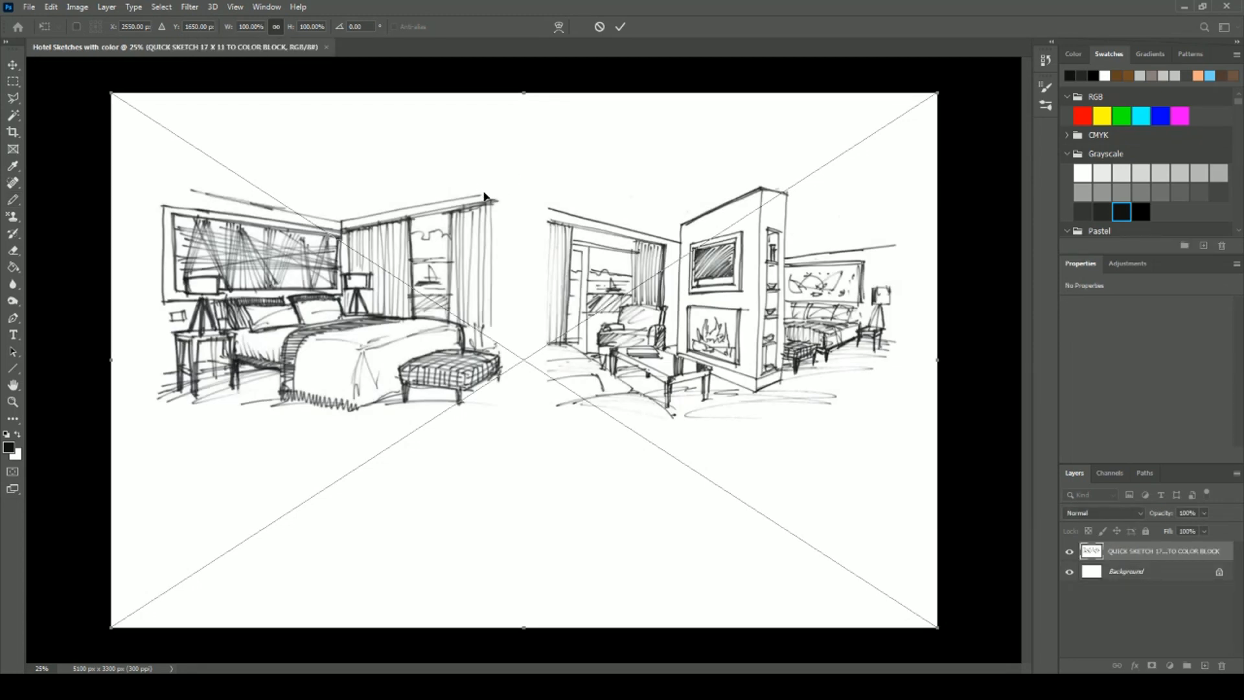
pyautogui.press('Return')
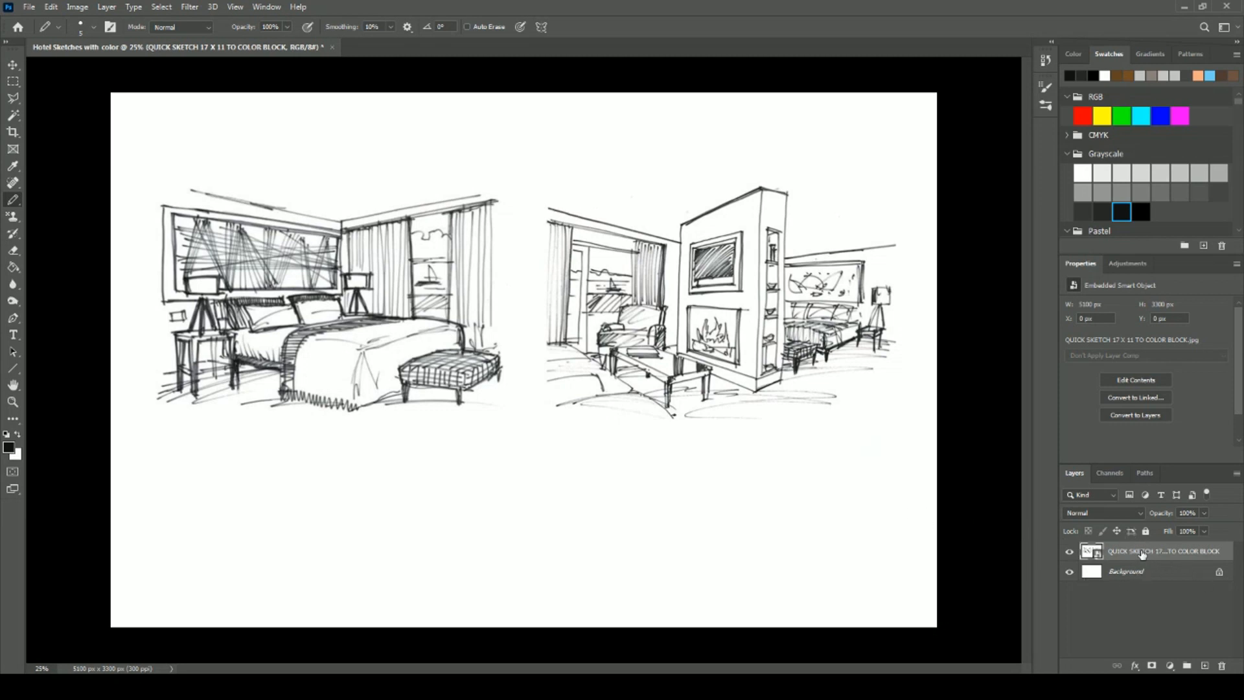
# Rasterize the placed QUICK SKETCH layer.
pyautogui.rightClick(1141, 552)
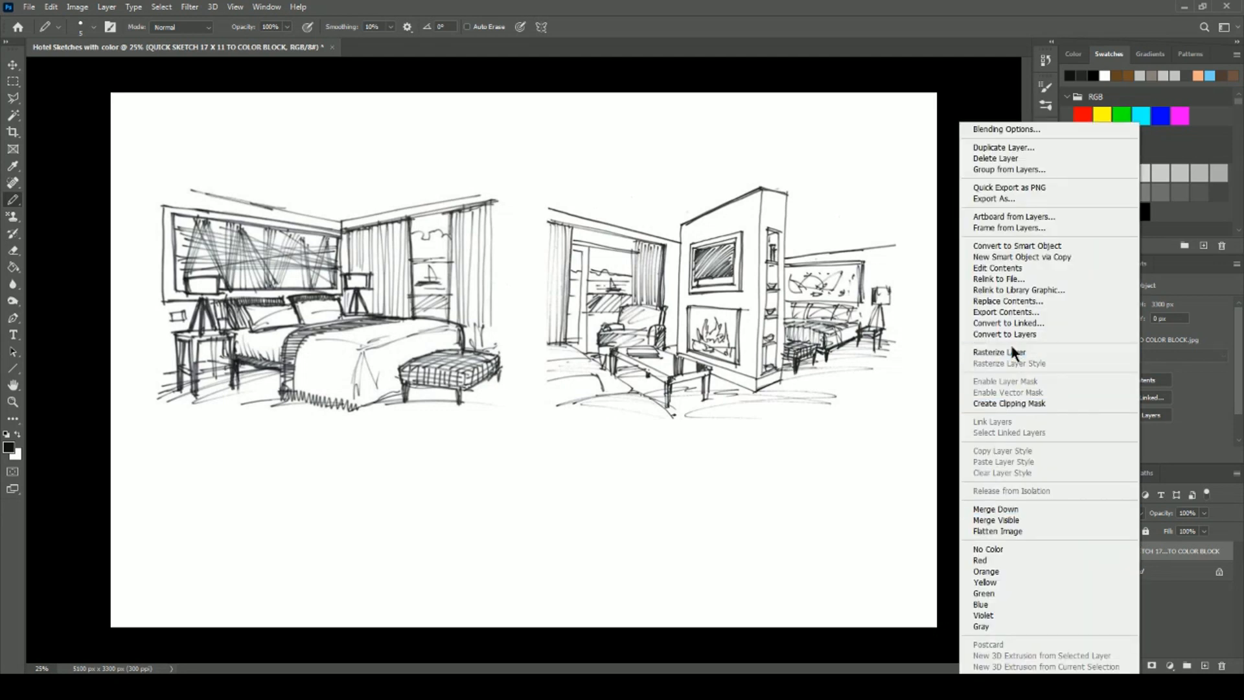
pyautogui.click(1170, 550)
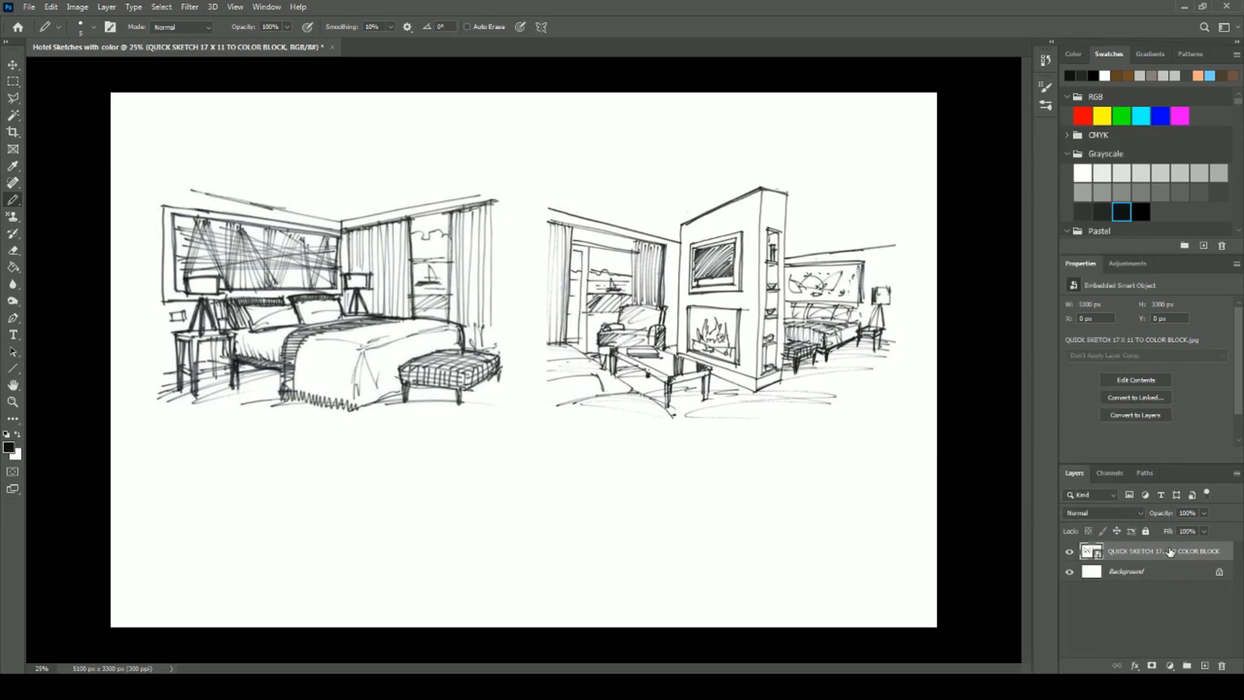
pyautogui.click(1237, 474)
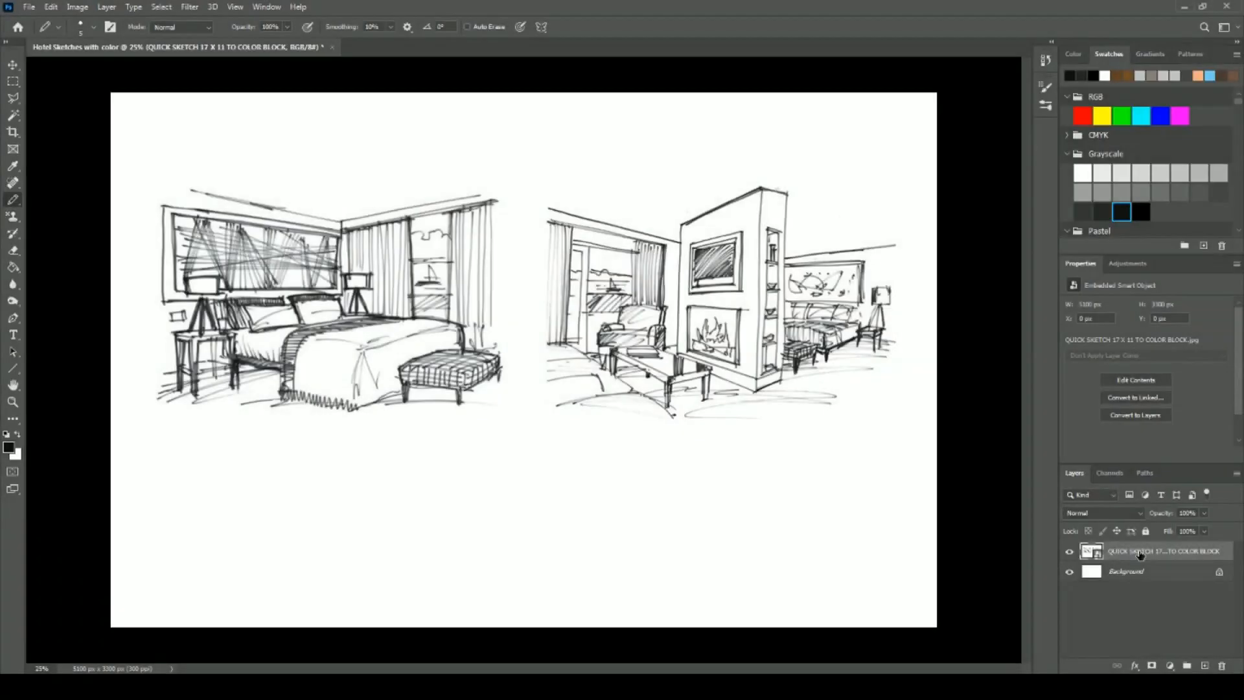
pyautogui.rightClick(1173, 551)
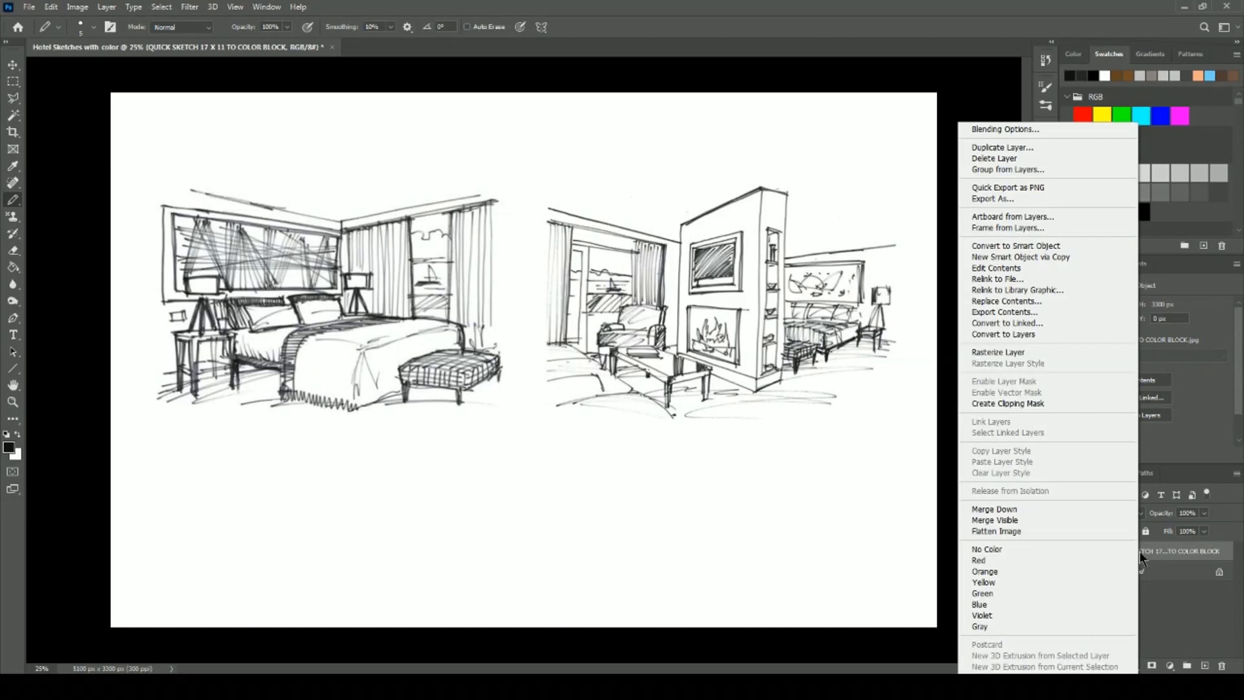
pyautogui.click(1004, 352)
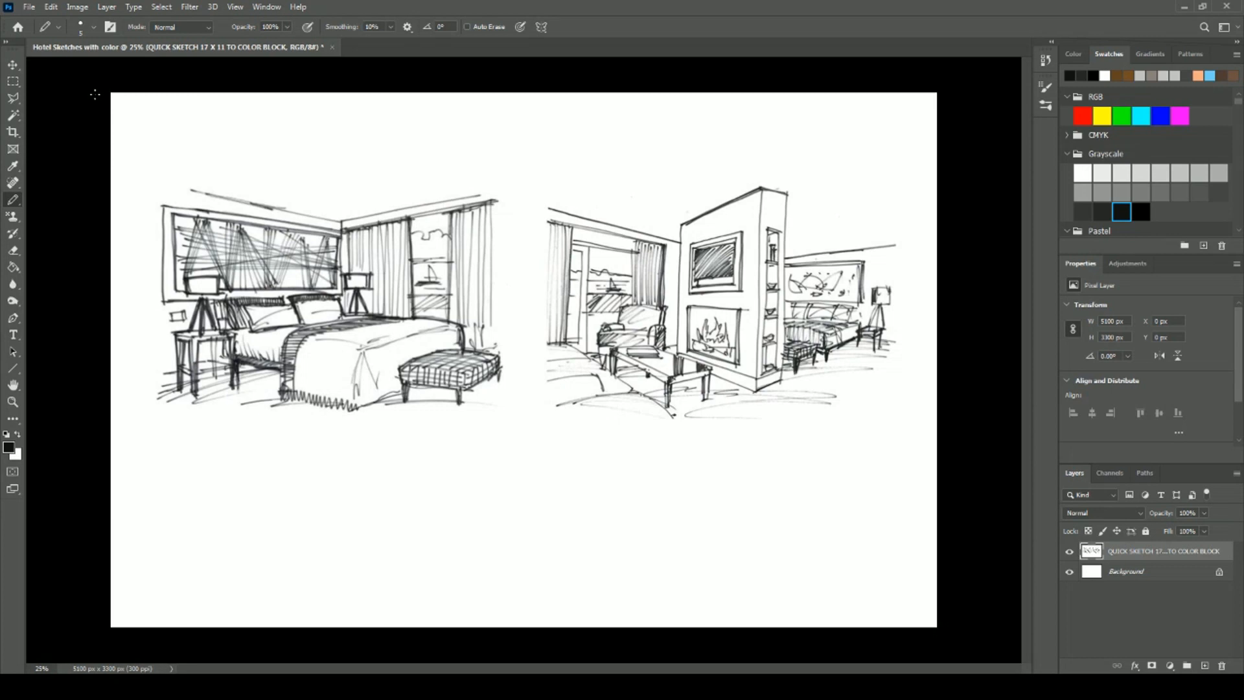
# Draw straight border lines along the left and bottom edges of the living area sketch with an 8 px pencil.
pyautogui.click(94, 27)
pyautogui.click(126, 52)
pyautogui.write('8')
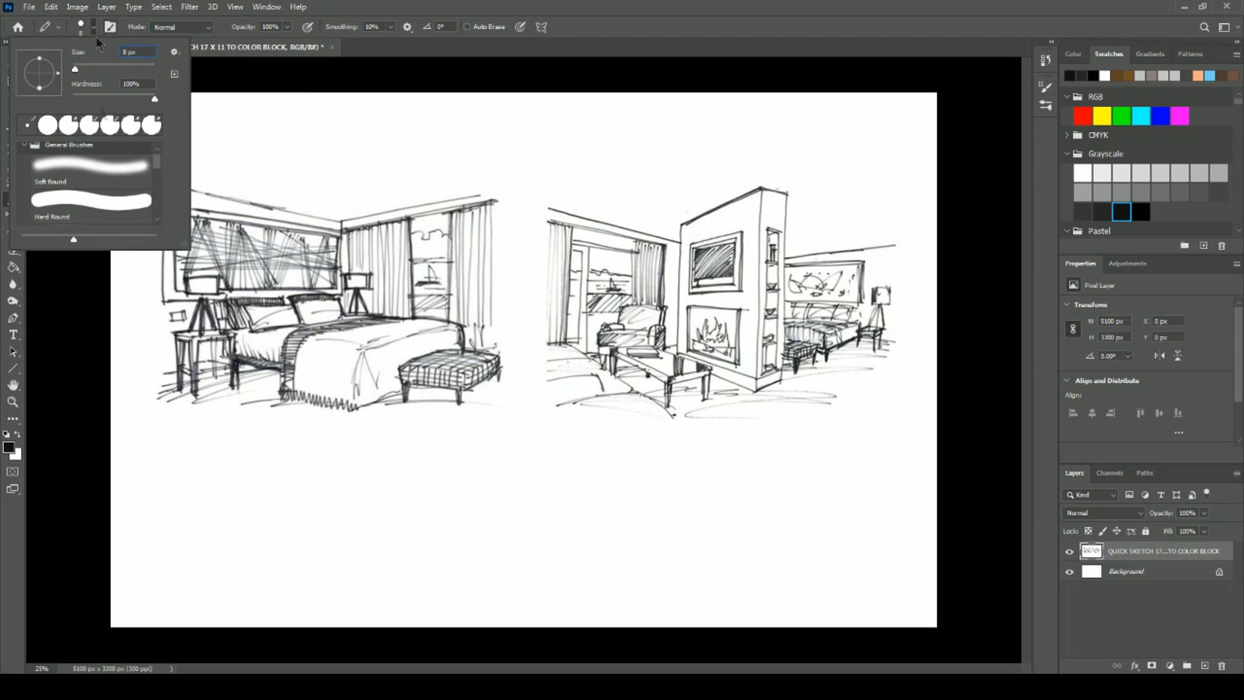
pyautogui.press('Return')
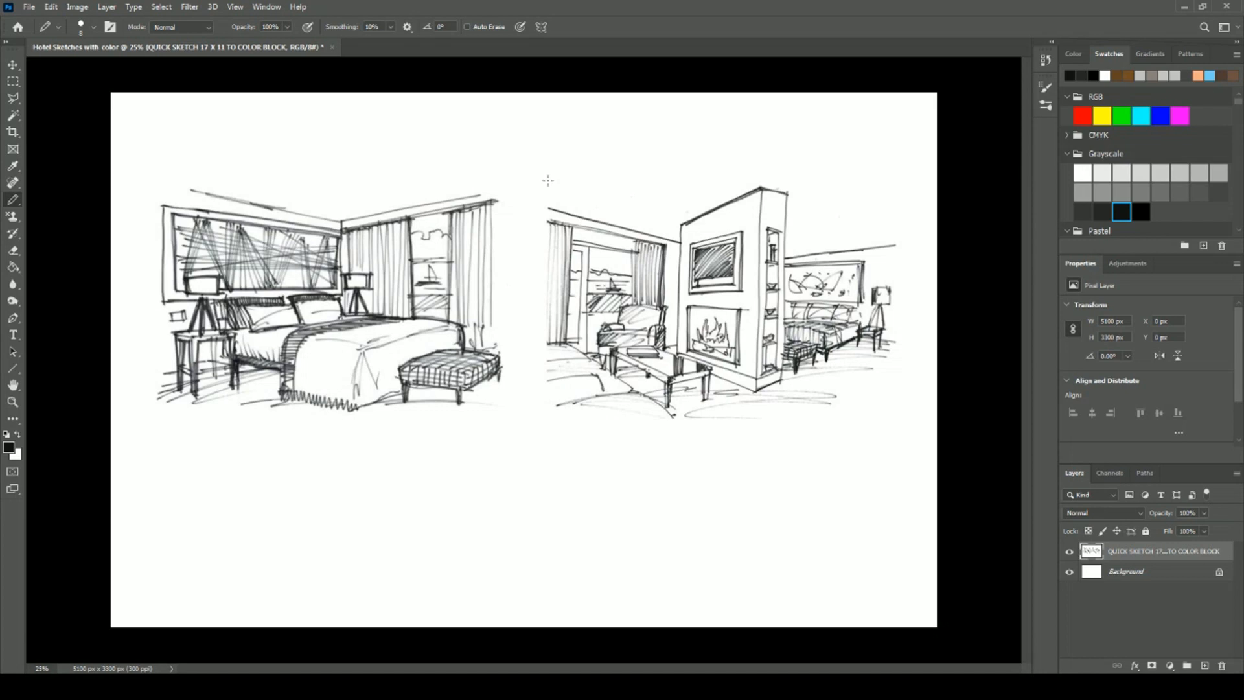
pyautogui.moveTo(548, 180); pyautogui.dragTo(539, 423)
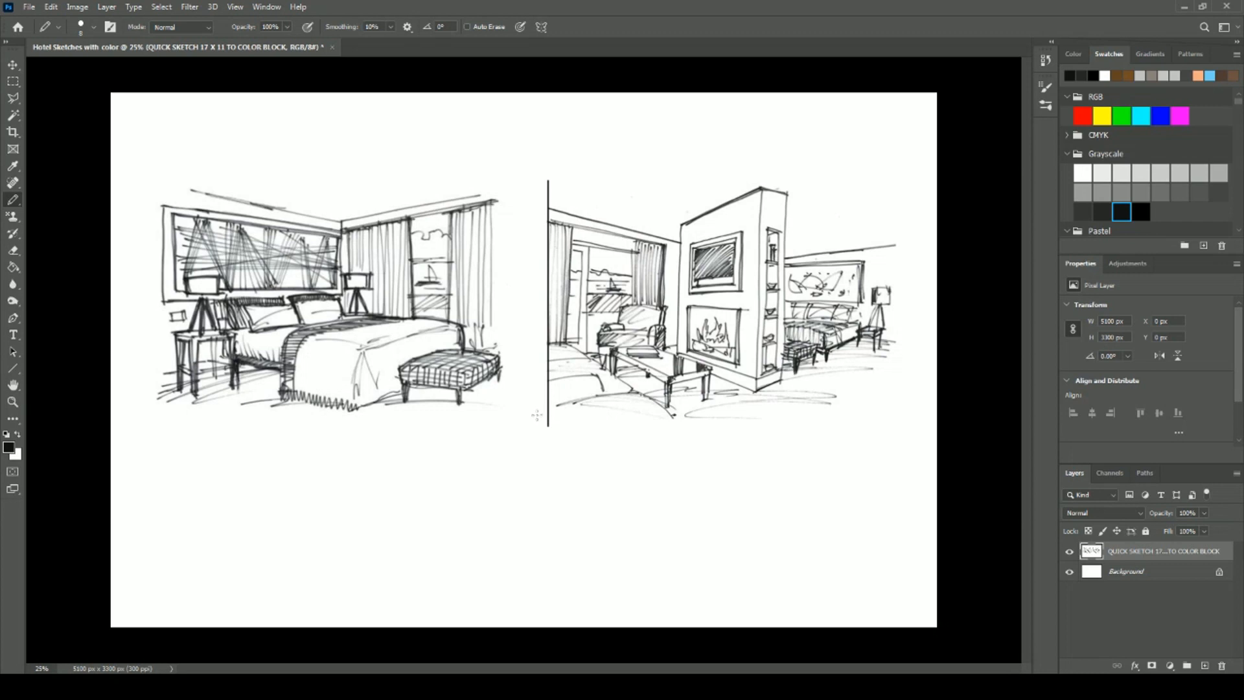
pyautogui.moveTo(537, 416); pyautogui.dragTo(899, 436)
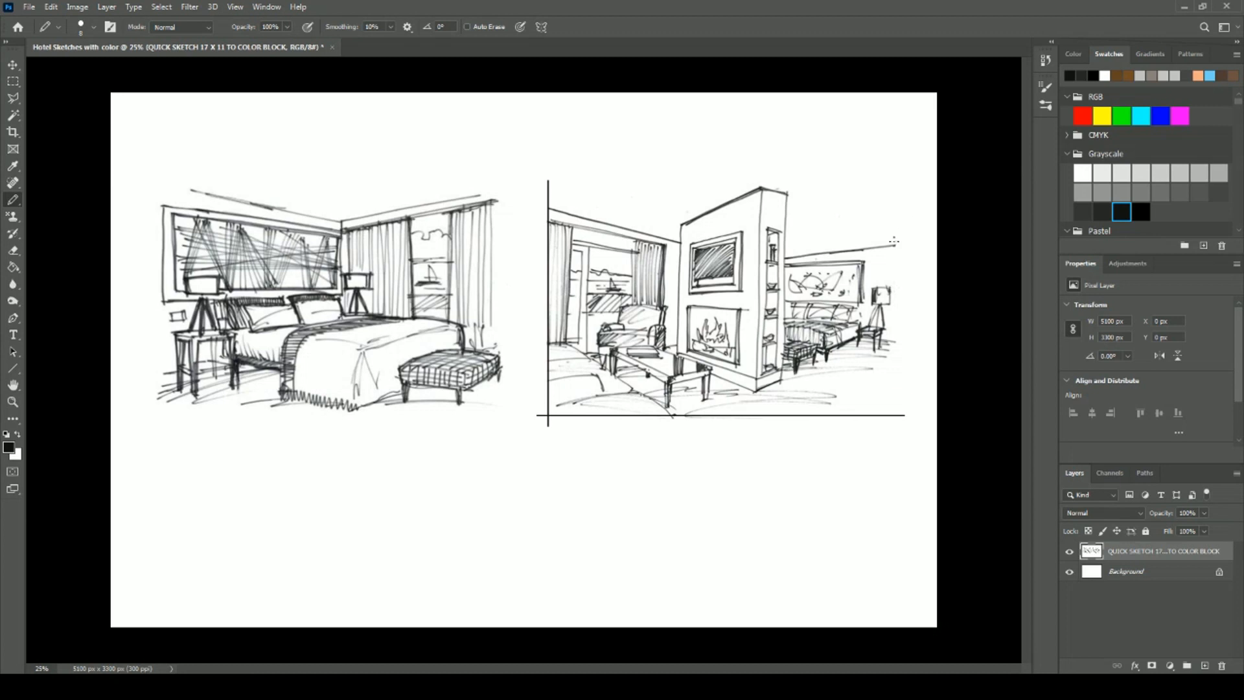
# Draw a vertical pencil line just beyond the right edge of the living area sketch.
pyautogui.moveTo(893, 243); pyautogui.dragTo(900, 242)
pyautogui.moveTo(902, 422)
pyautogui.mouseDown()
pyautogui.moveTo(903, 201)
pyautogui.moveTo(888, 171)
pyautogui.mouseUp()
pyautogui.moveTo(895, 245); pyautogui.dragTo(900, 245)
# Try Magic Wand selections on the open wall area and the side of the fireplace wall, clearing each selection.
pyautogui.click(13, 116)
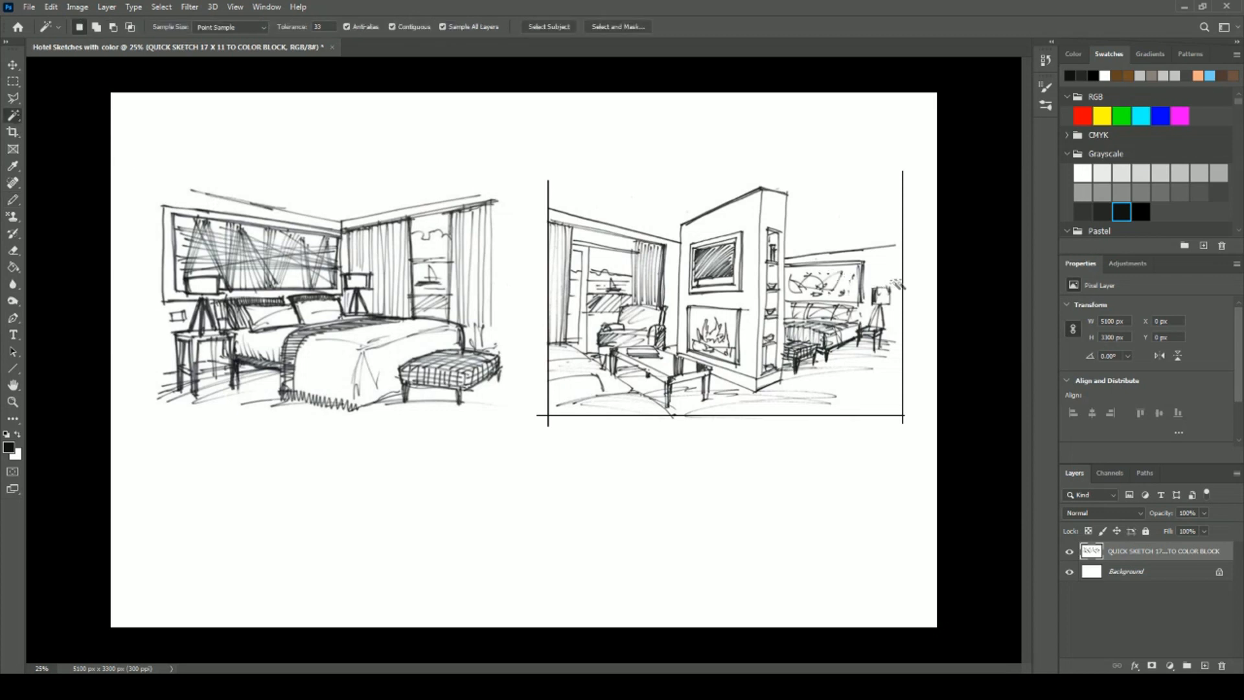
pyautogui.click(882, 273)
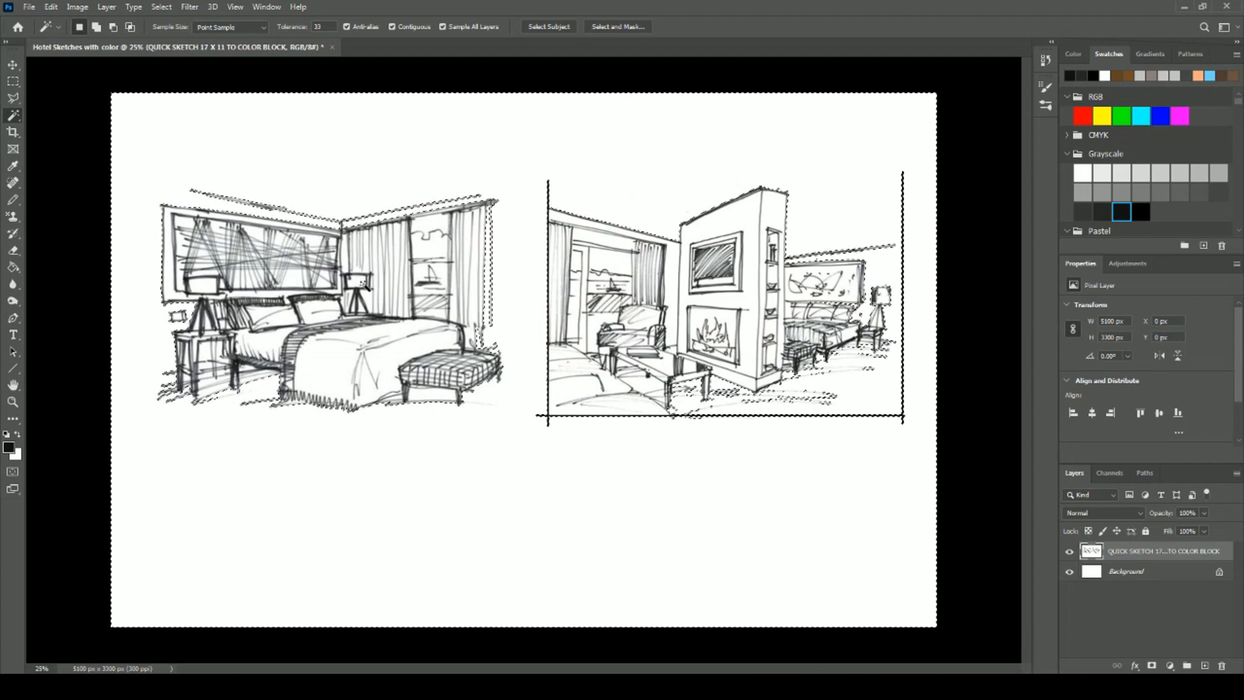
pyautogui.hotkey('ctrl', 'd')
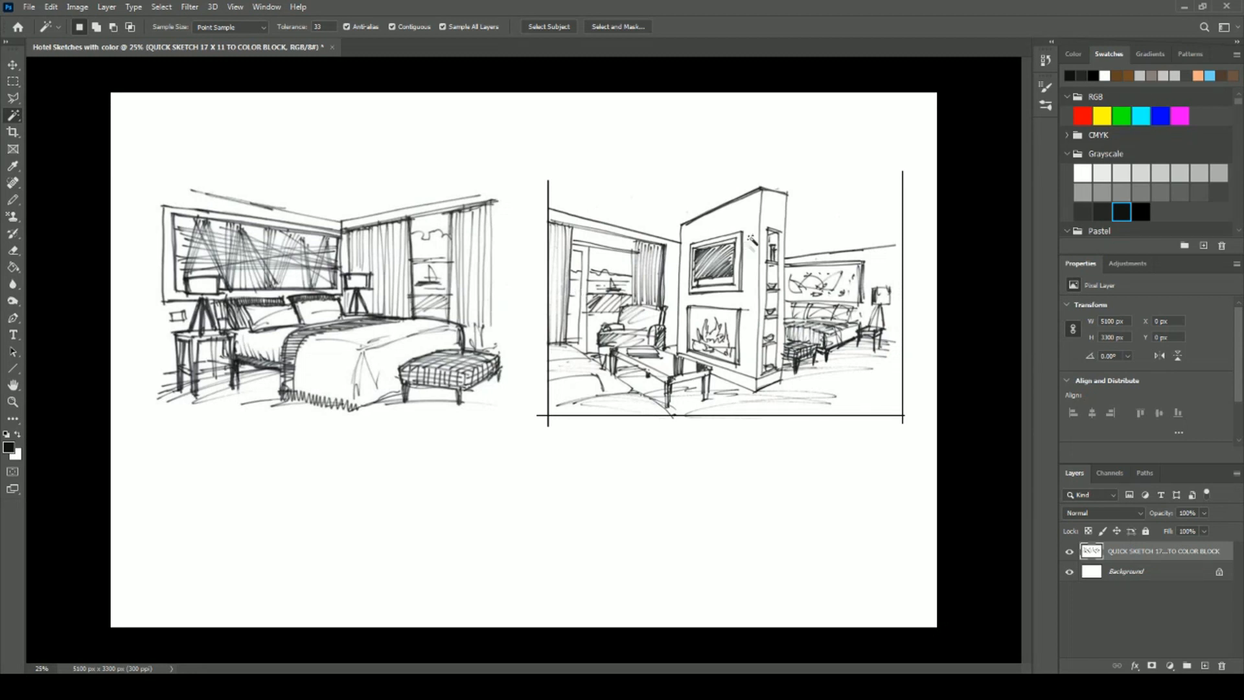
pyautogui.click(773, 202)
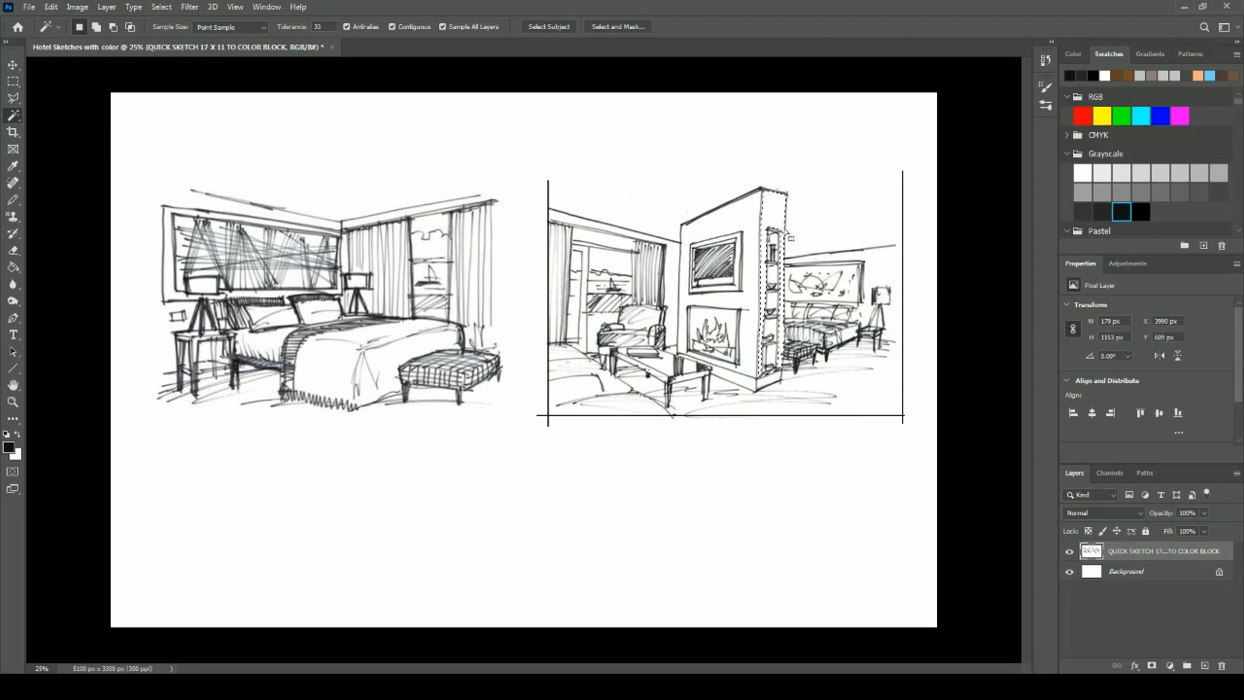
pyautogui.hotkey('ctrl', 'd')
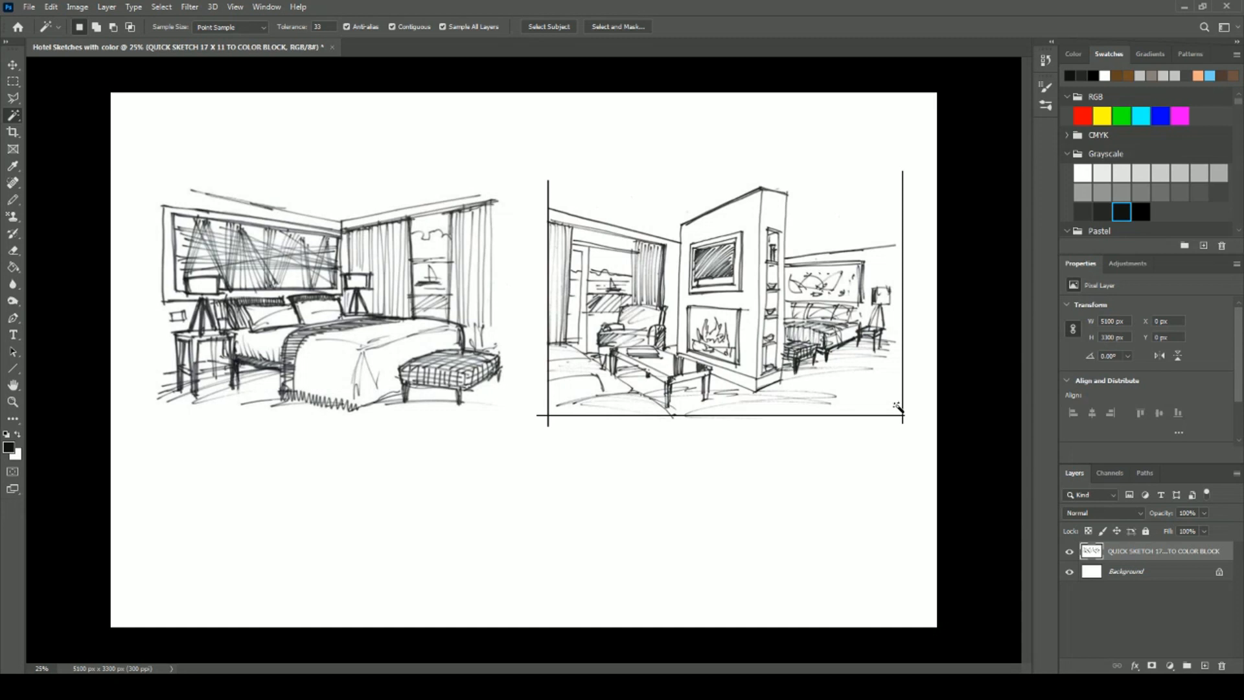
# Undo the right vertical border line of the living area sketch.
pyautogui.click(56, 8)
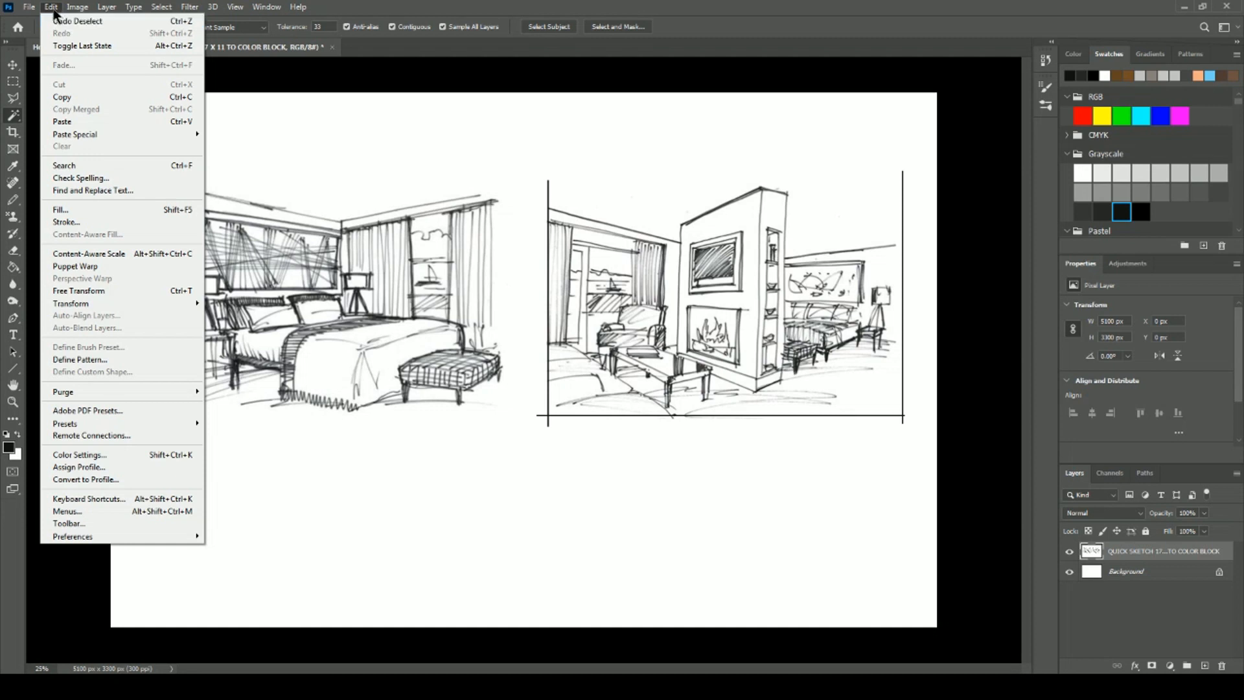
pyautogui.click(983, 231)
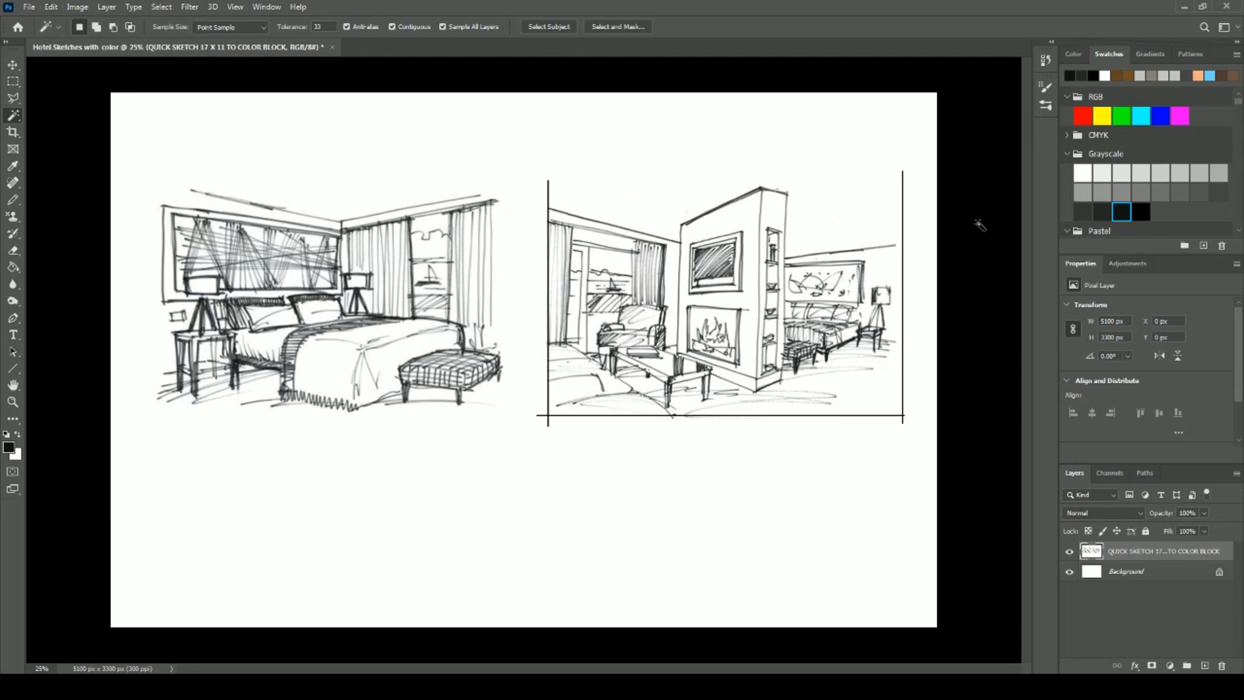
pyautogui.hotkey('ctrl', 'z')
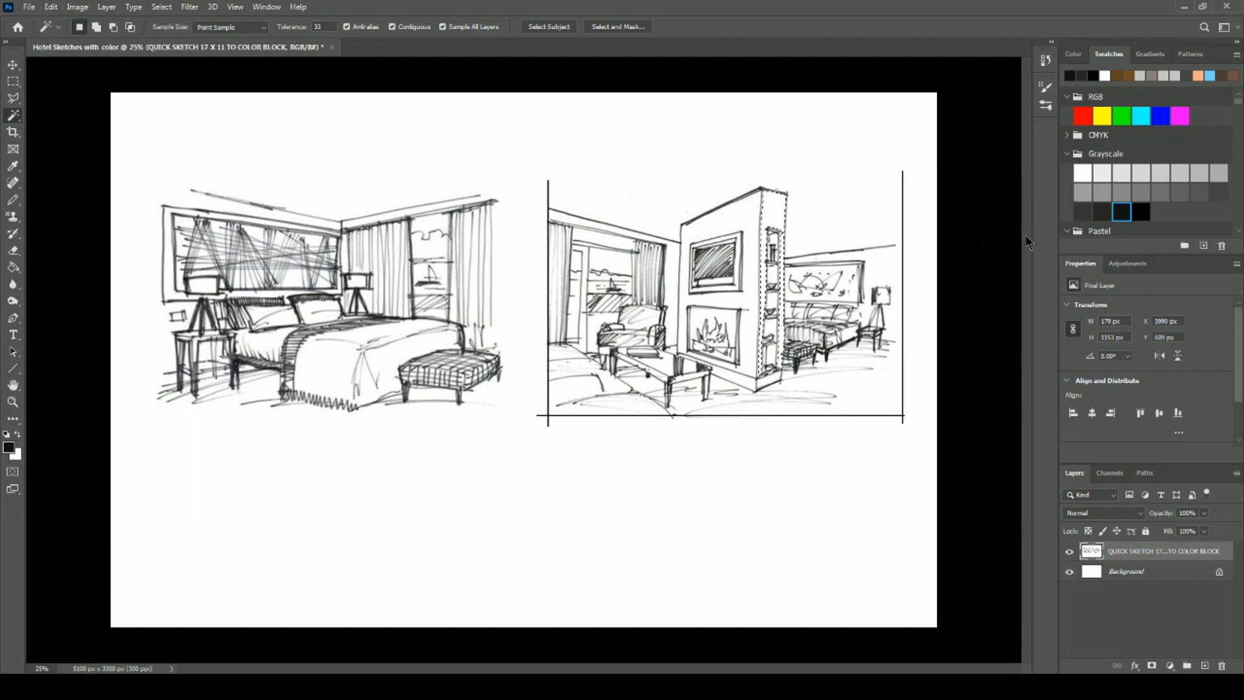
pyautogui.hotkey('ctrl', 'd')
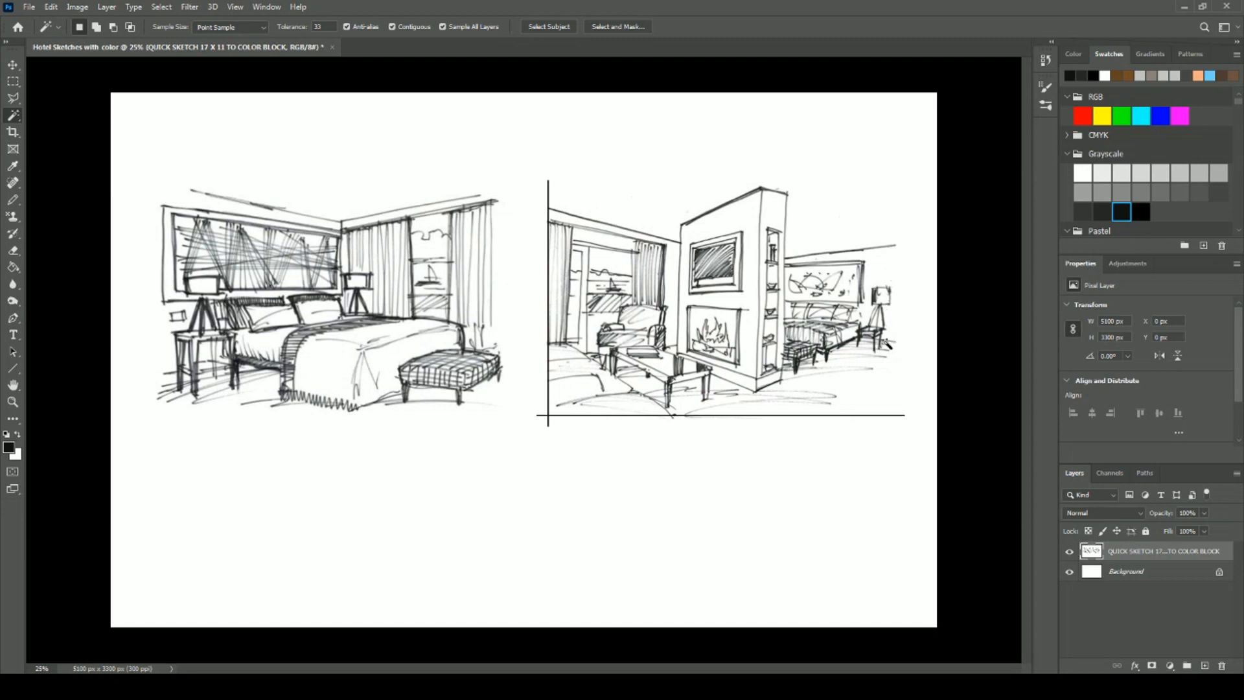
# Draw straight pencil lines down the right edge and across the top of the living area sketch to close its border.
pyautogui.click(13, 199)
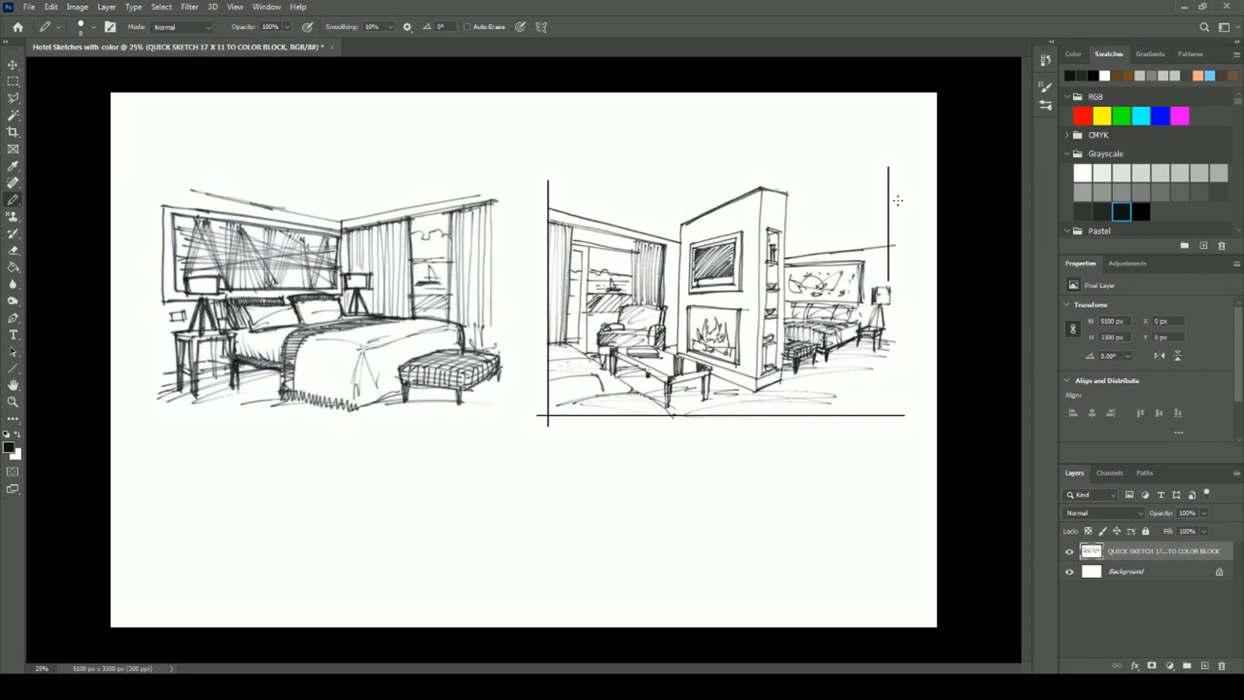
pyautogui.hotkey('ctrl', 'z')
pyautogui.moveTo(894, 242); pyautogui.dragTo(892, 430)
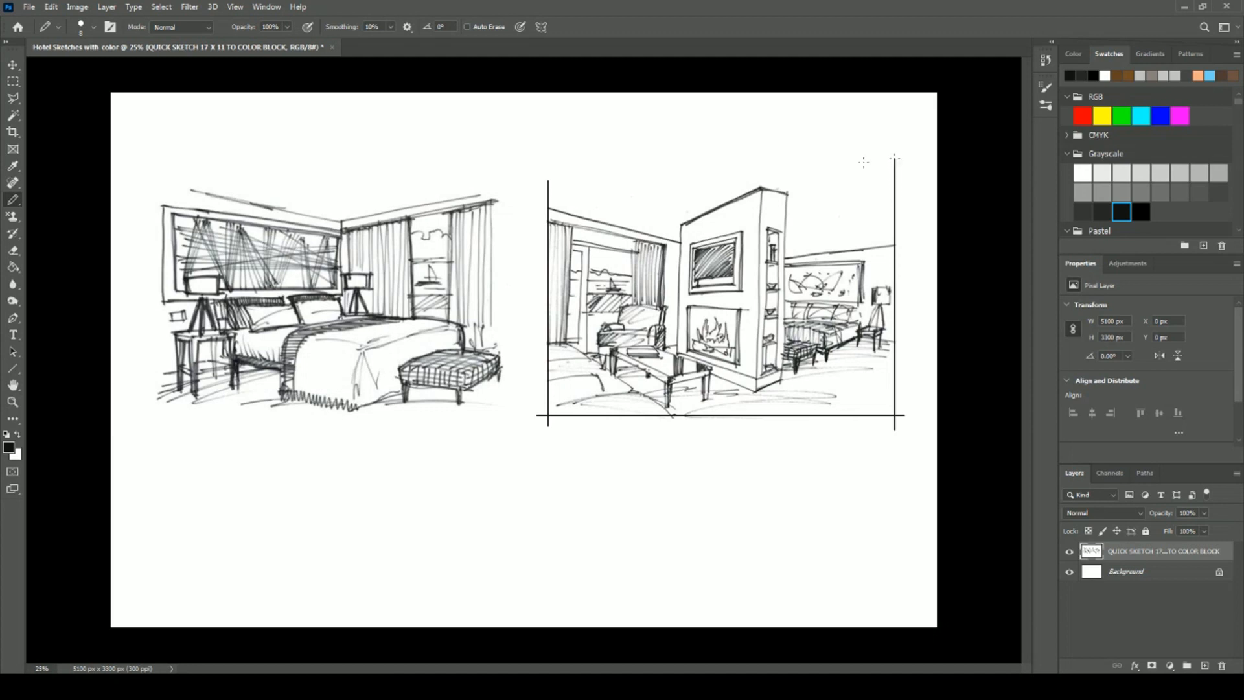
pyautogui.moveTo(540, 182); pyautogui.dragTo(908, 183)
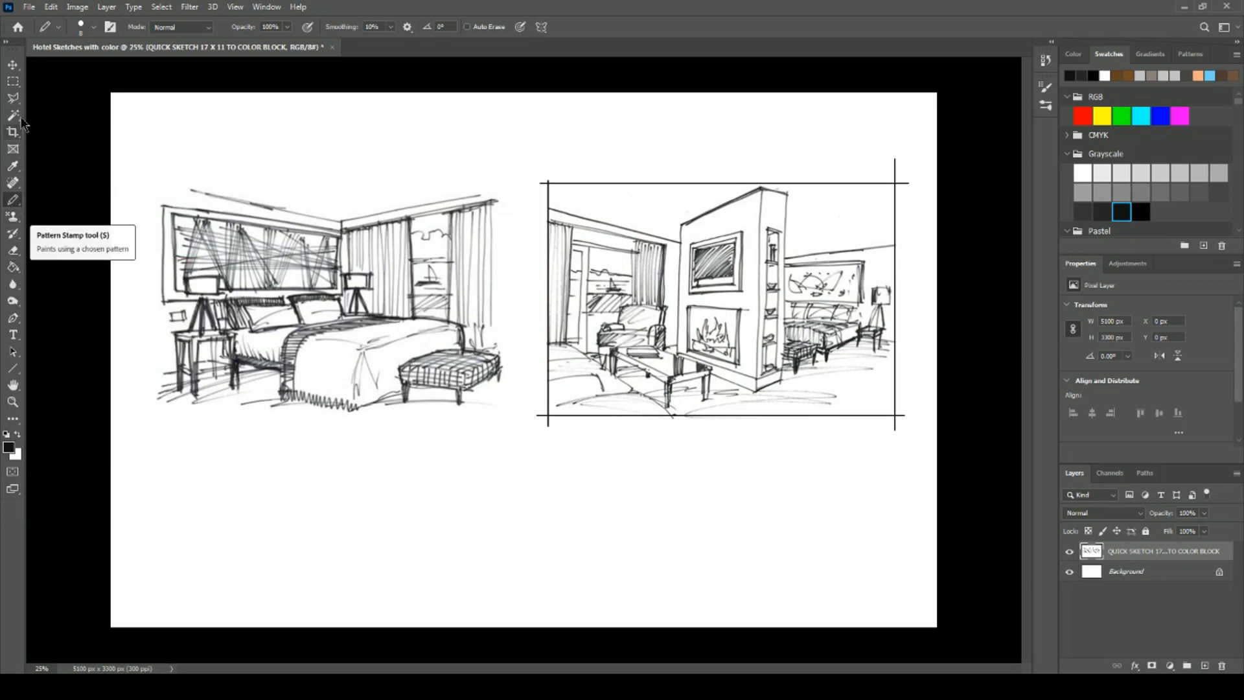
# Trim the border line ends that overshoot the corners of the living area sketch using Rectangular Marquee selections, and deselect.
pyautogui.click(13, 81)
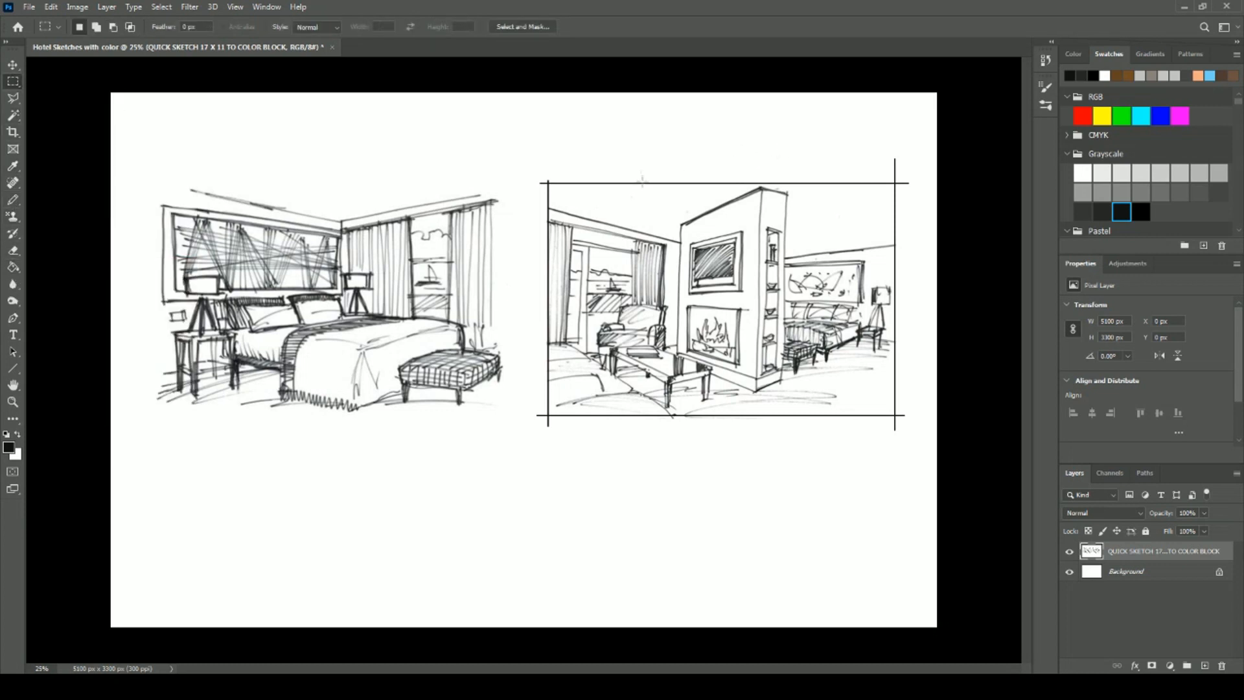
pyautogui.moveTo(536, 174); pyautogui.dragTo(916, 182)
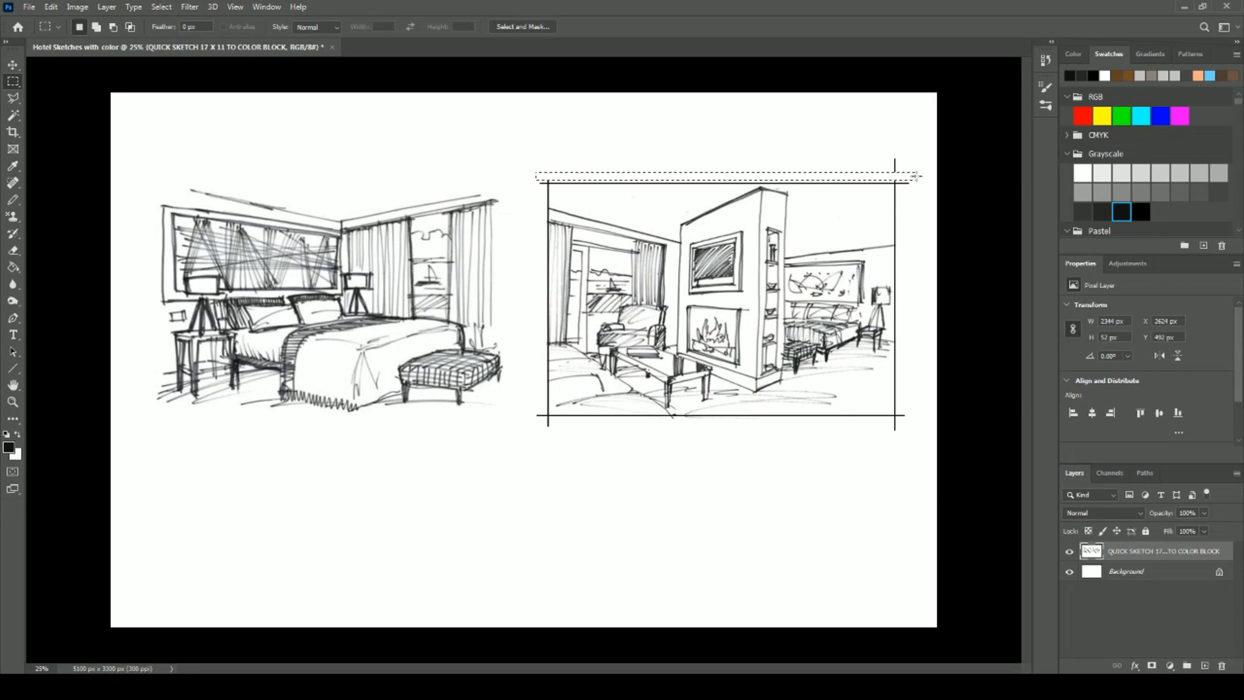
pyautogui.moveTo(899, 170); pyautogui.dragTo(884, 150)
pyautogui.moveTo(906, 169); pyautogui.dragTo(921, 428)
pyautogui.moveTo(904, 175); pyautogui.dragTo(888, 164)
pyautogui.moveTo(901, 442)
pyautogui.mouseDown()
pyautogui.moveTo(897, 430)
pyautogui.moveTo(530, 421)
pyautogui.moveTo(520, 170)
pyautogui.mouseUp()
pyautogui.hotkey('ctrl', 'z')
pyautogui.hotkey('ctrl', 'd')
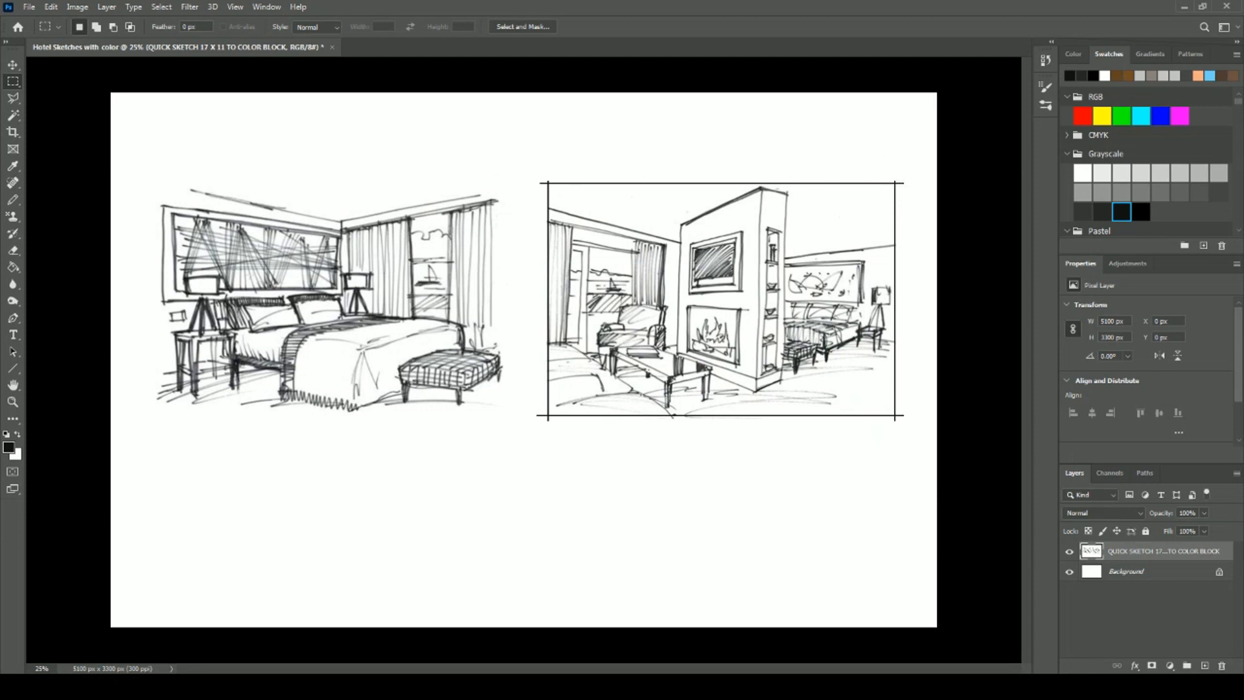
# Erase the overshooting end of the top border line at the upper-right corner of the living area sketch.
pyautogui.click(13, 250)
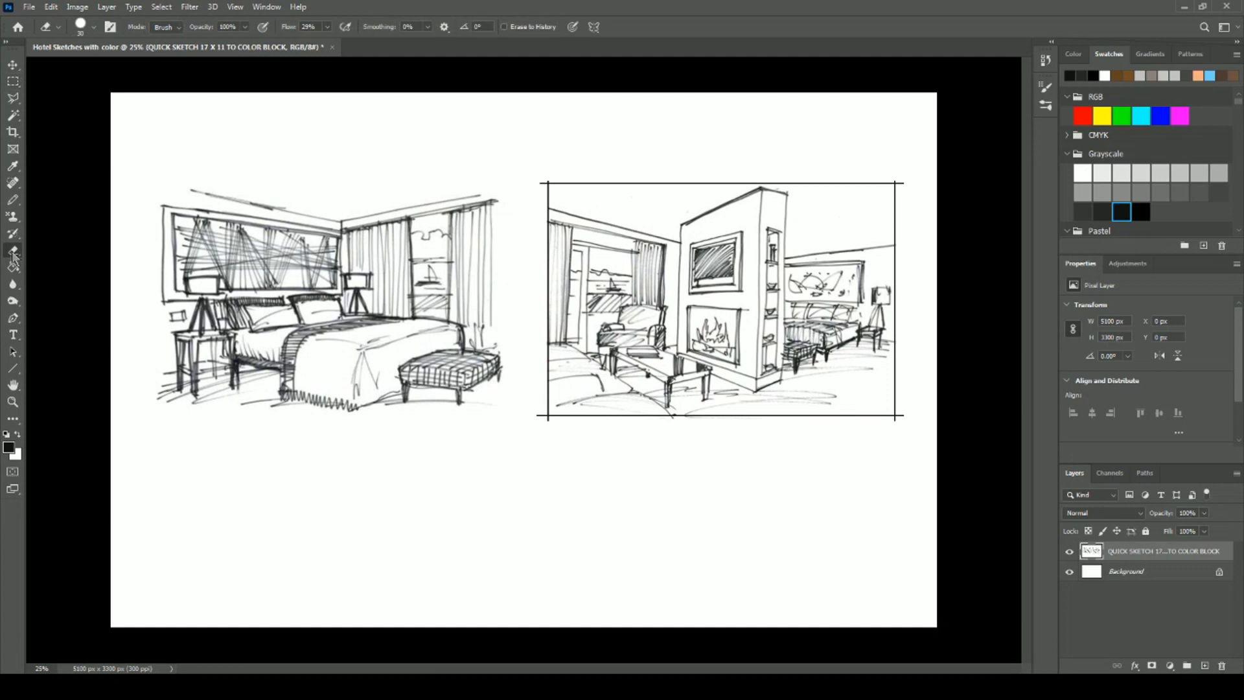
pyautogui.click(904, 183)
pyautogui.click(13, 82)
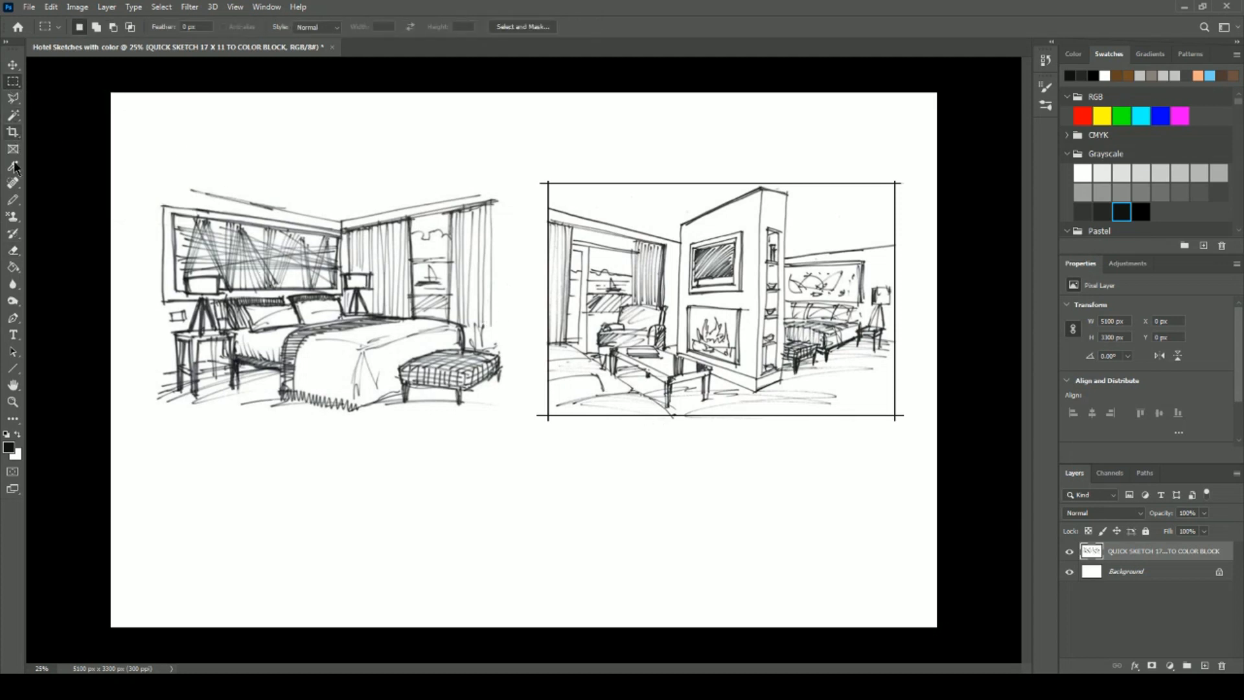
pyautogui.click(13, 250)
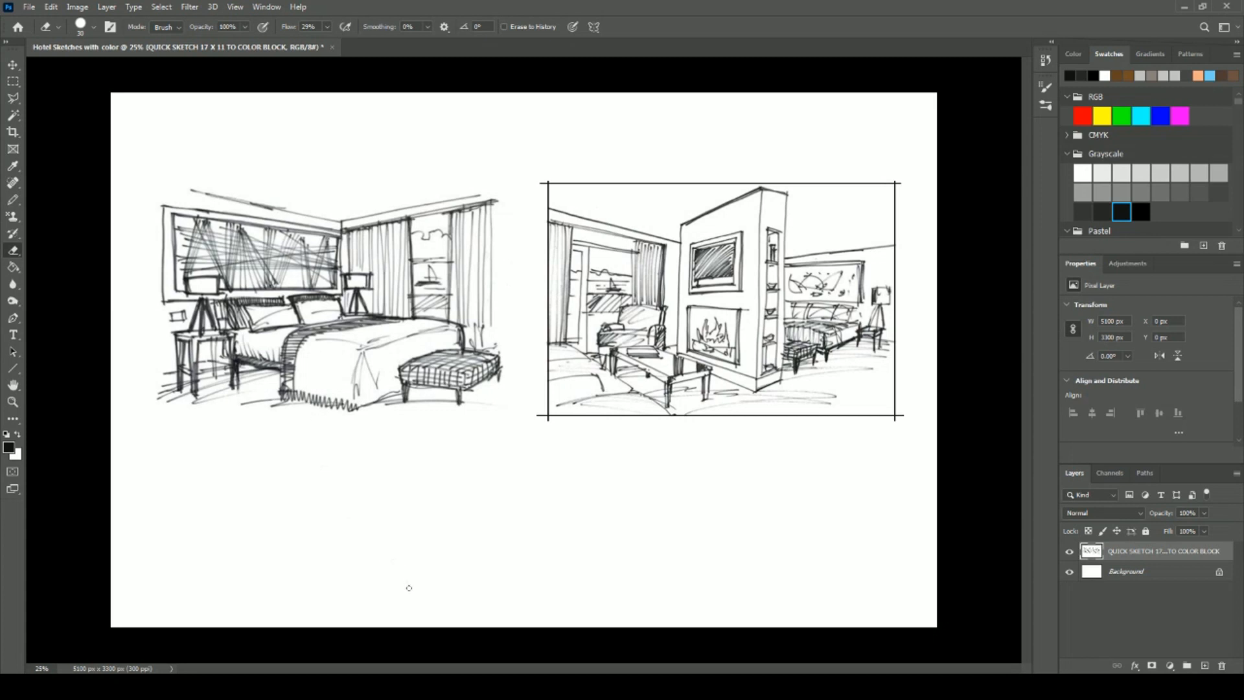
# Hide the Background layer to inspect the erased areas around the living area sketch, and show it again.
pyautogui.click(1069, 572)
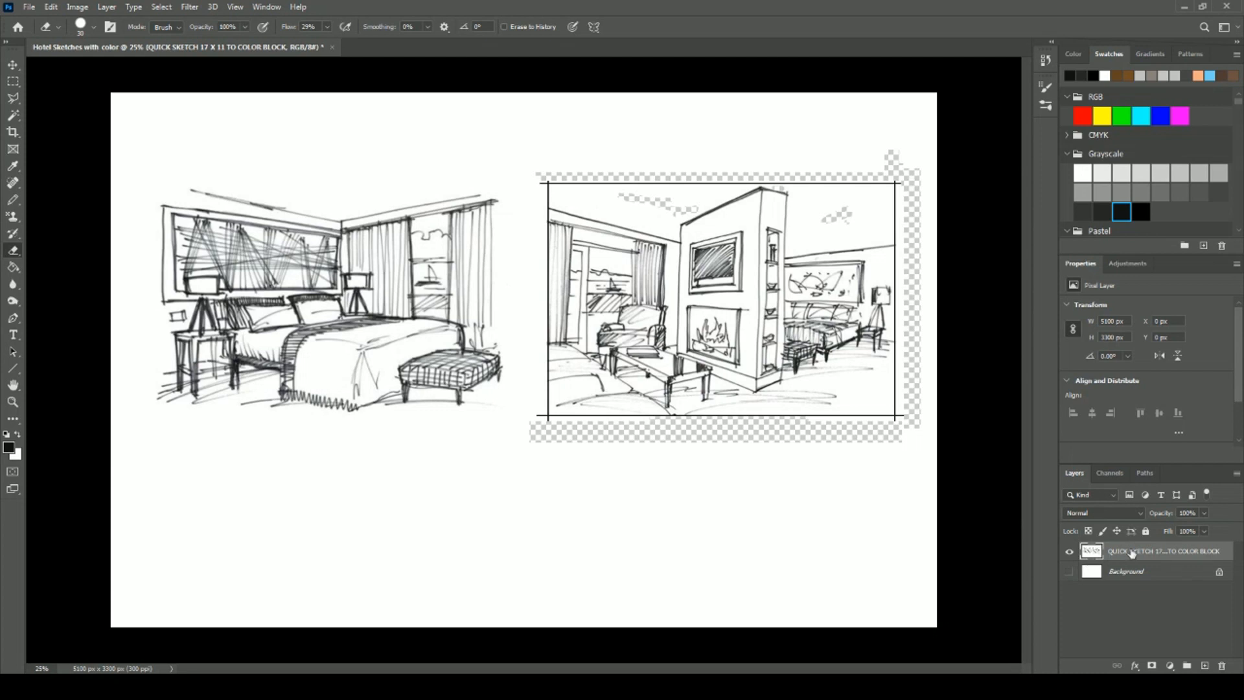
pyautogui.click(1069, 576)
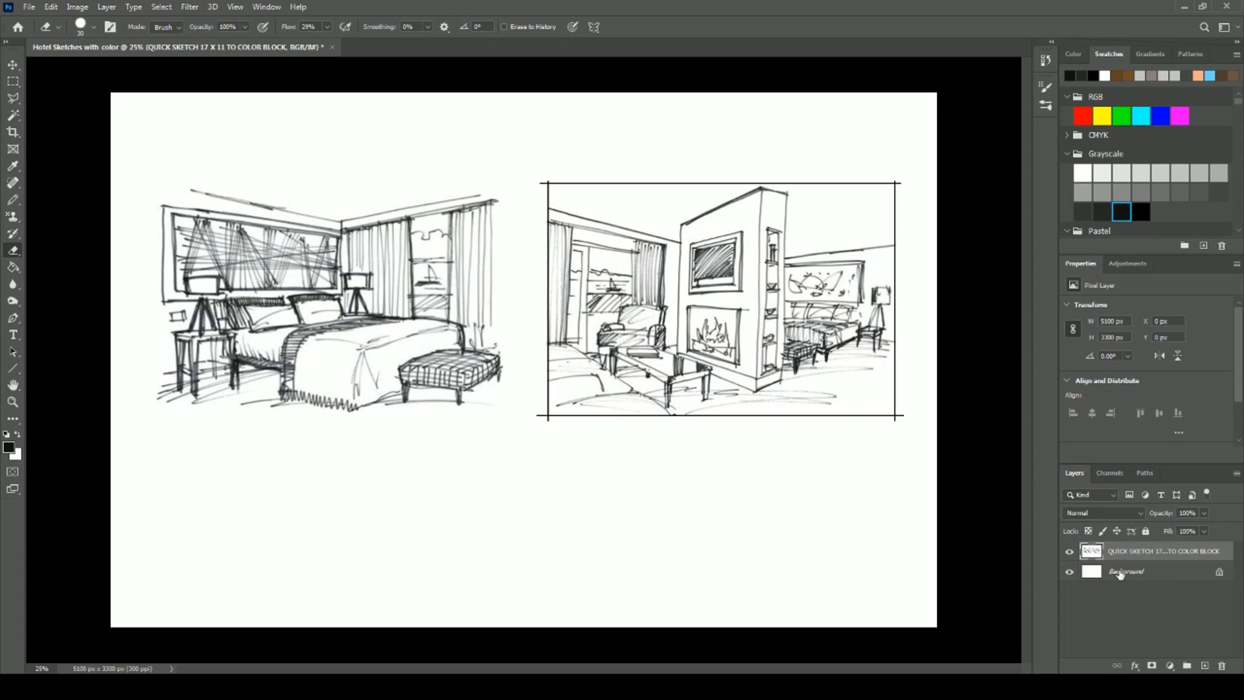
# Add a new layer directly above the Background and name it Color Walls.
pyautogui.click(1121, 570)
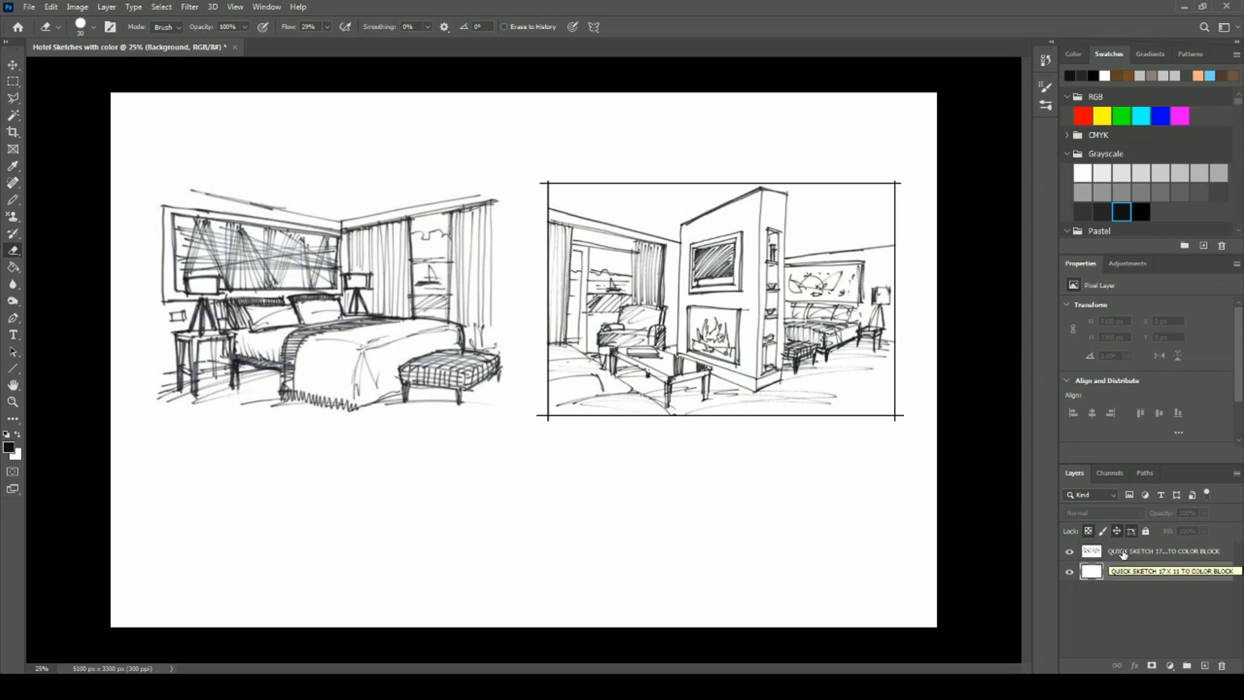
pyautogui.click(1204, 666)
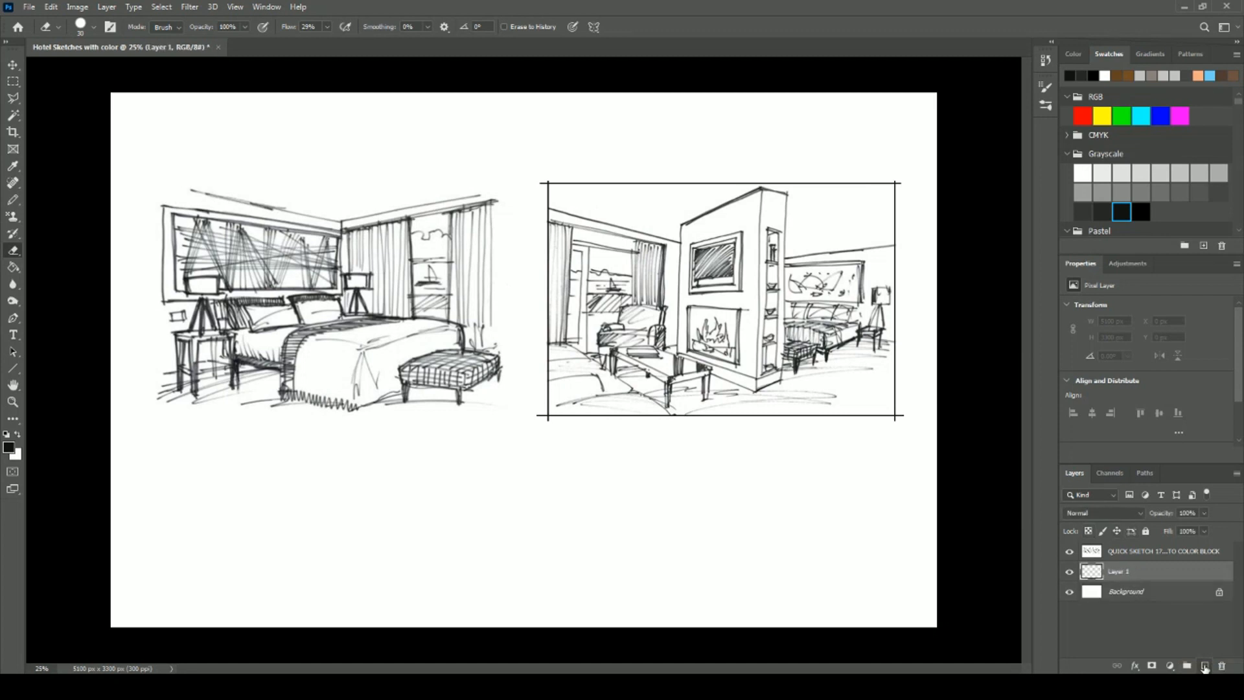
pyautogui.doubleClick(1115, 572)
pyautogui.click(1131, 572)
pyautogui.press('BackSpace')
pyautogui.press('BackSpace')
pyautogui.press('BackSpace')
pyautogui.write('Color Wall')
# Add two more layers above Color Walls, named Color Floor and Color Sky.
pyautogui.click(1205, 666)
pyautogui.doubleClick(1116, 573)
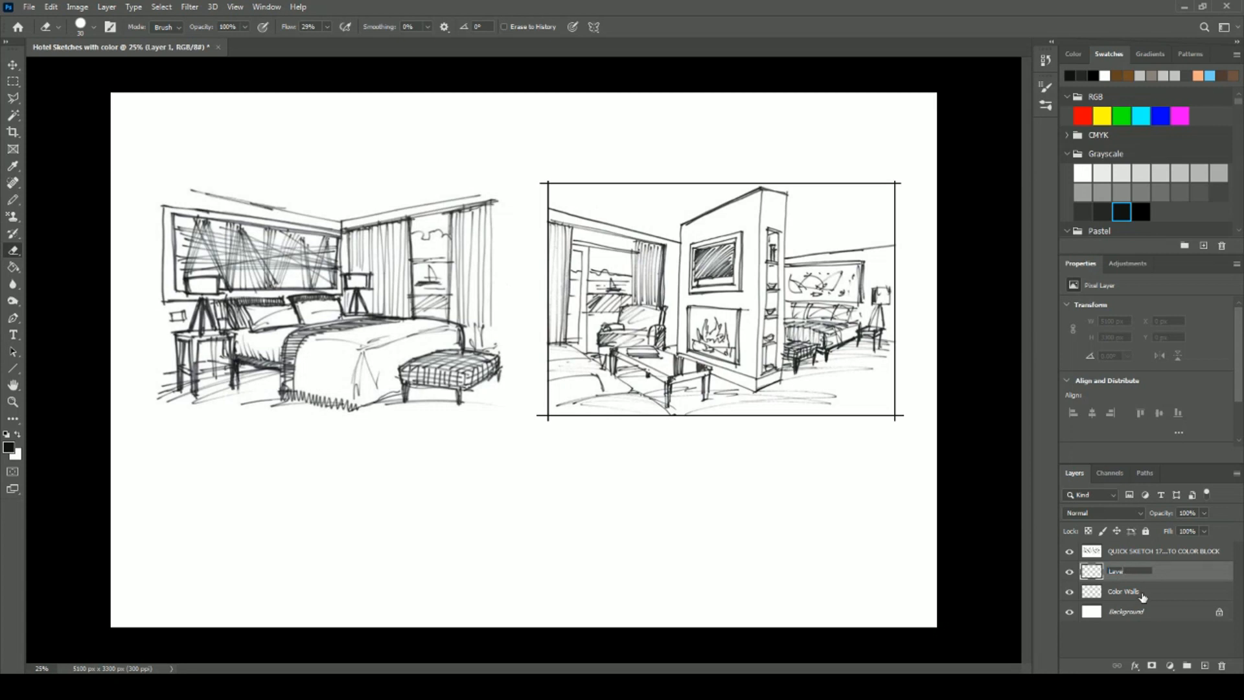
pyautogui.write('Color Floor')
pyautogui.click(1205, 668)
pyautogui.doubleClick(1114, 573)
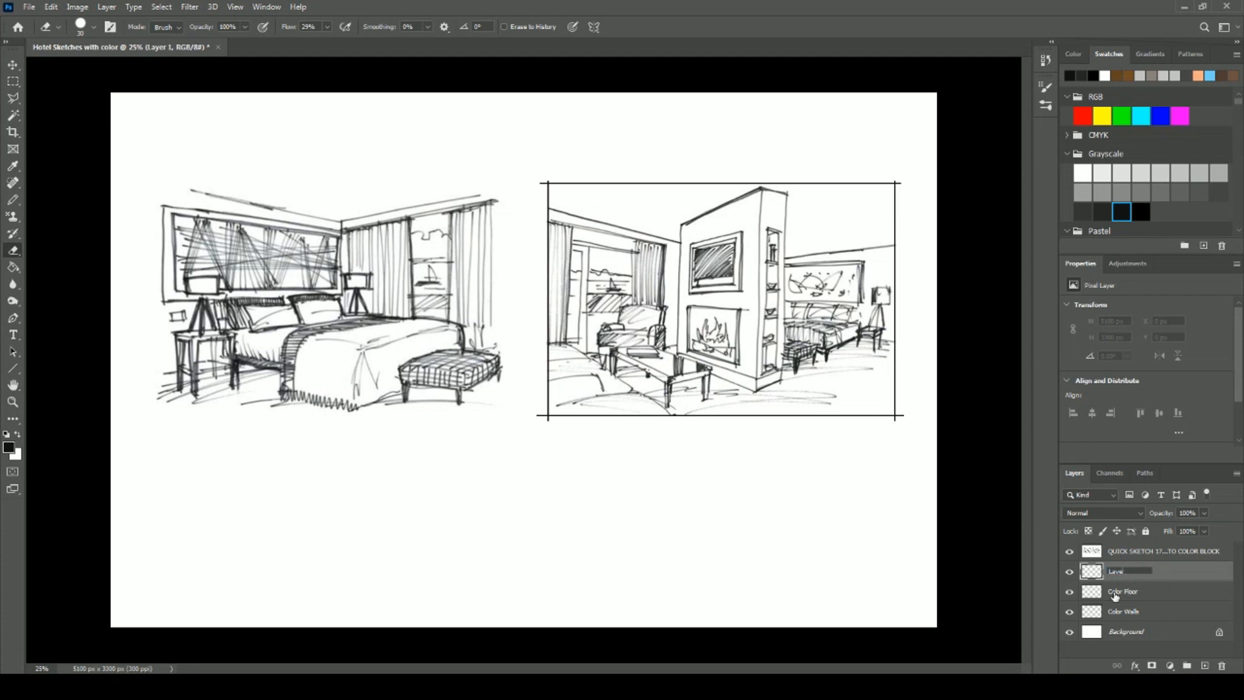
pyautogui.write('Color Sky')
pyautogui.click(975, 579)
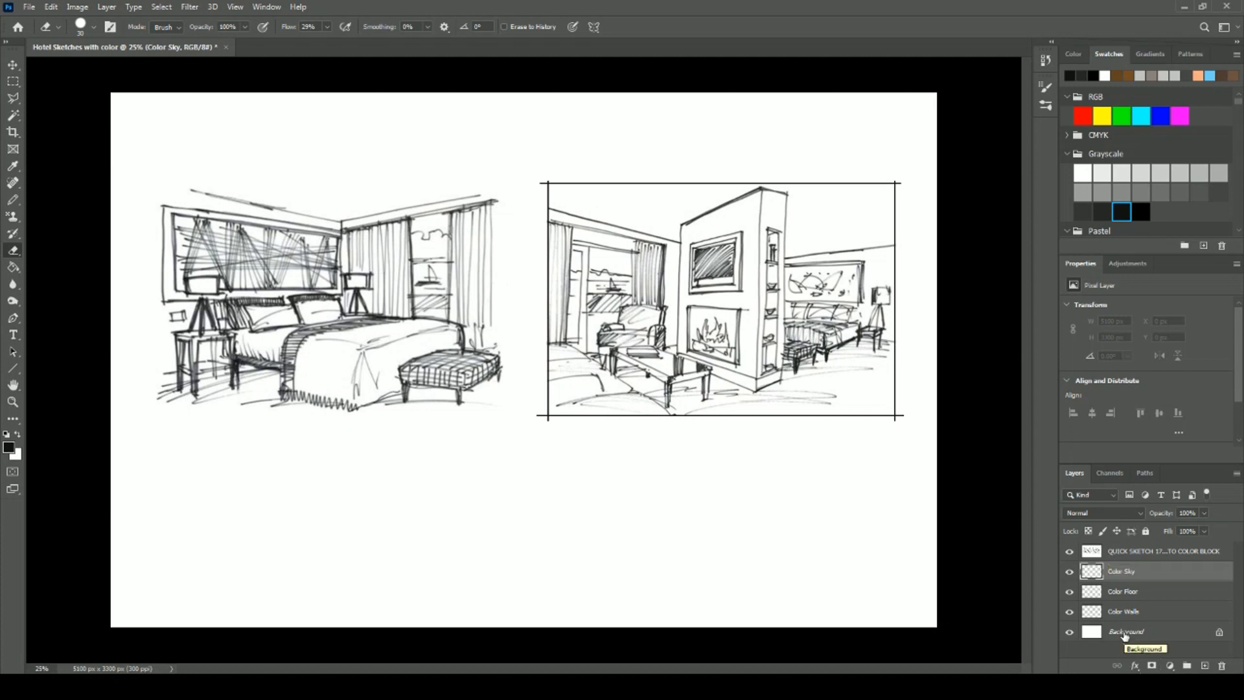
# Set the blend mode of the sketch layer to Multiply.
pyautogui.click(1123, 554)
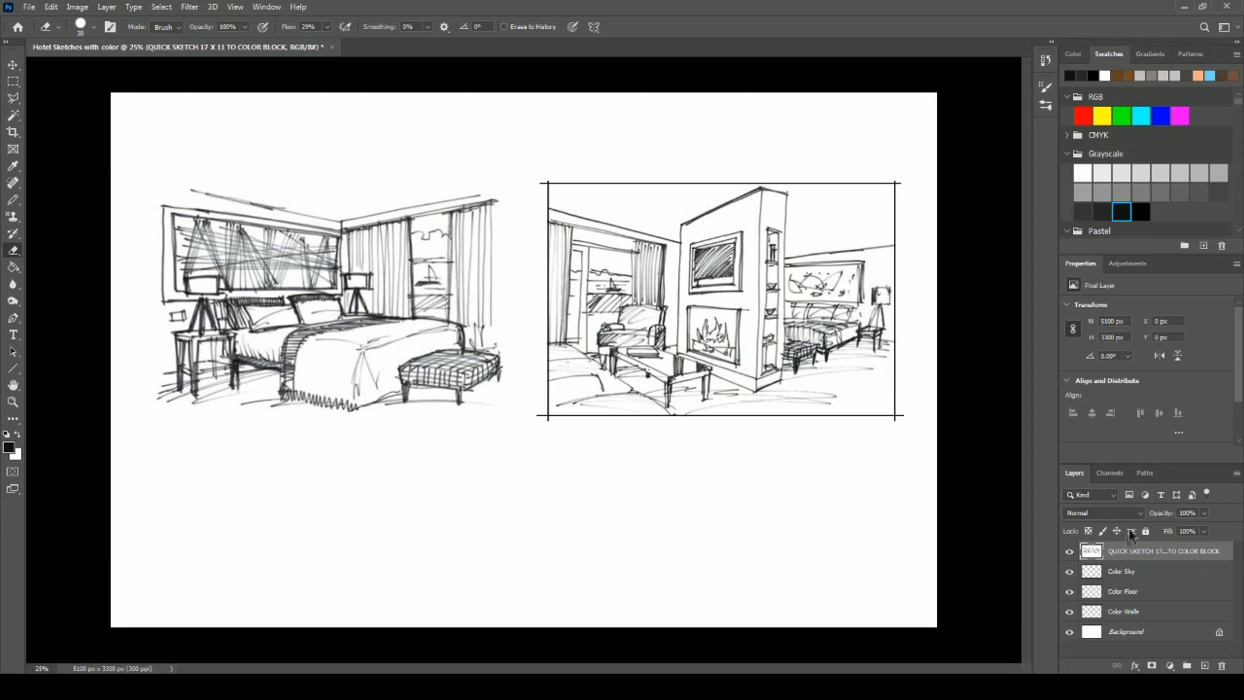
pyautogui.click(1141, 513)
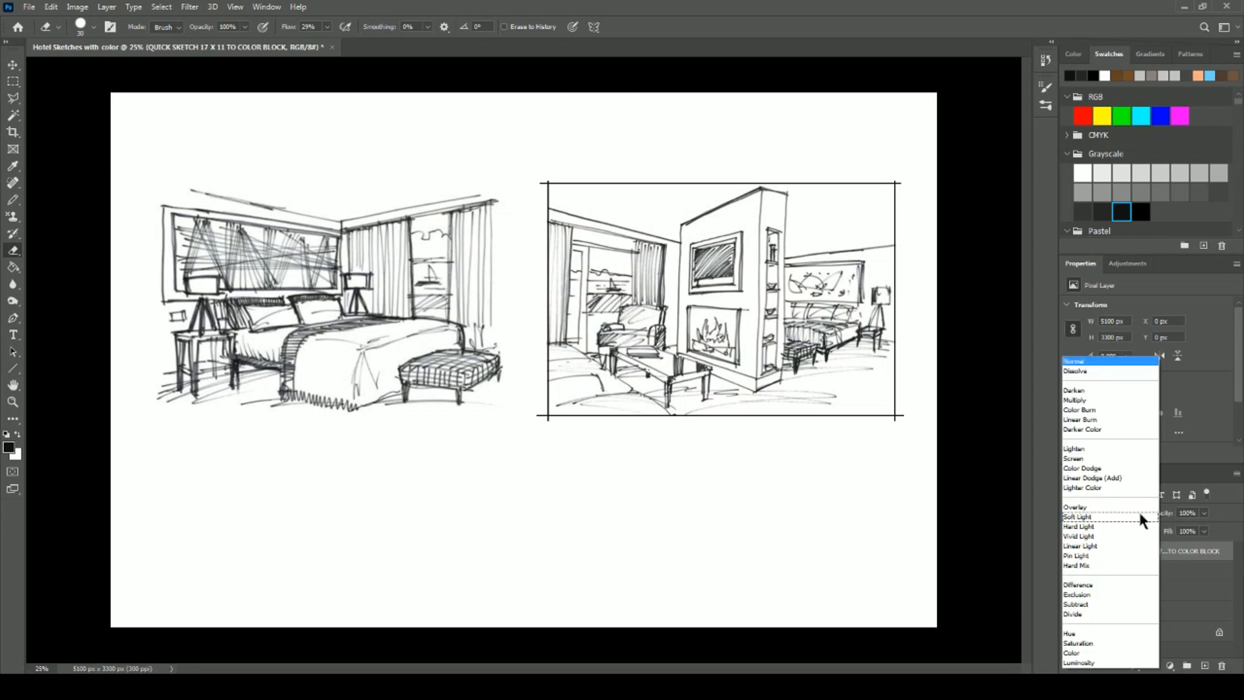
pyautogui.click(1077, 402)
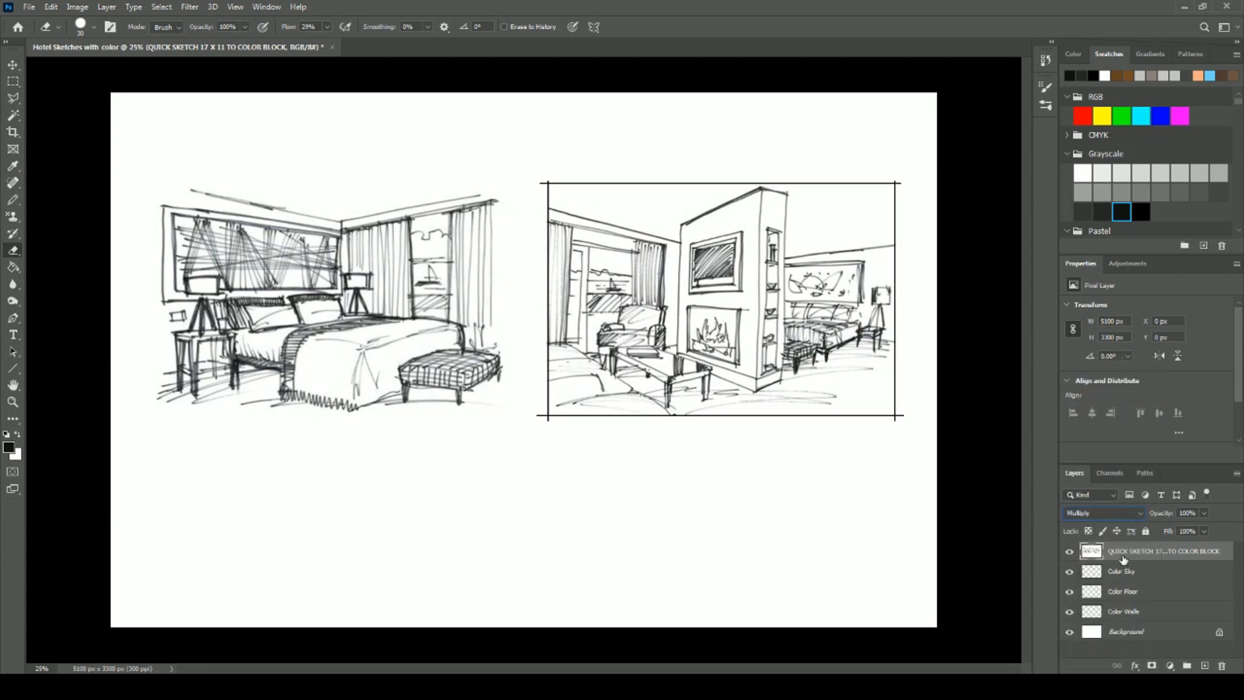
pyautogui.click(1136, 512)
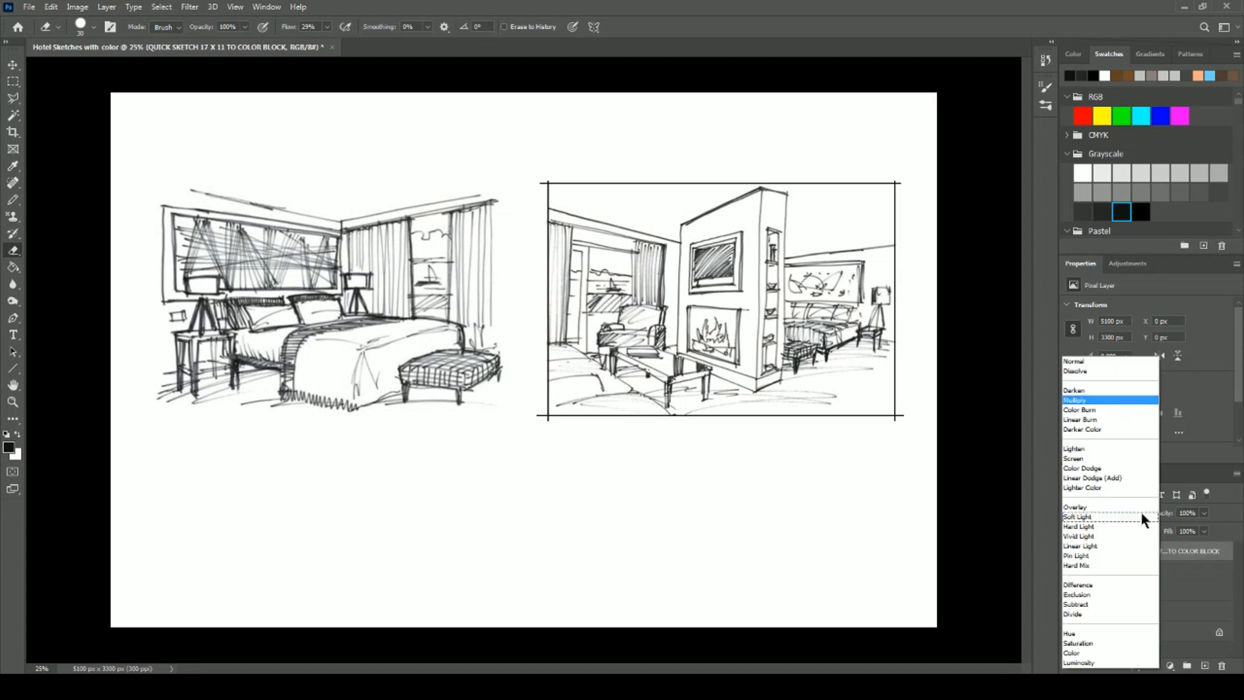
pyautogui.click(1073, 400)
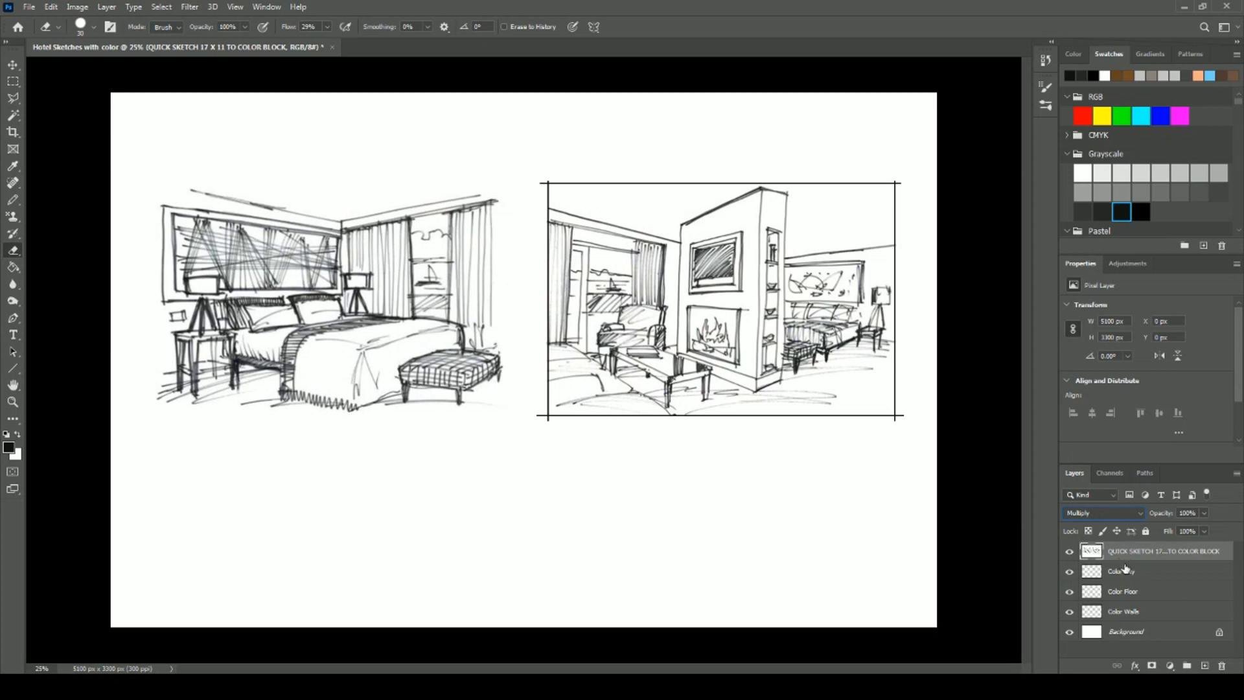
# On the Color Walls layer, select the living area's window wall and the strip above the window with the Magic Wand.
pyautogui.click(1125, 616)
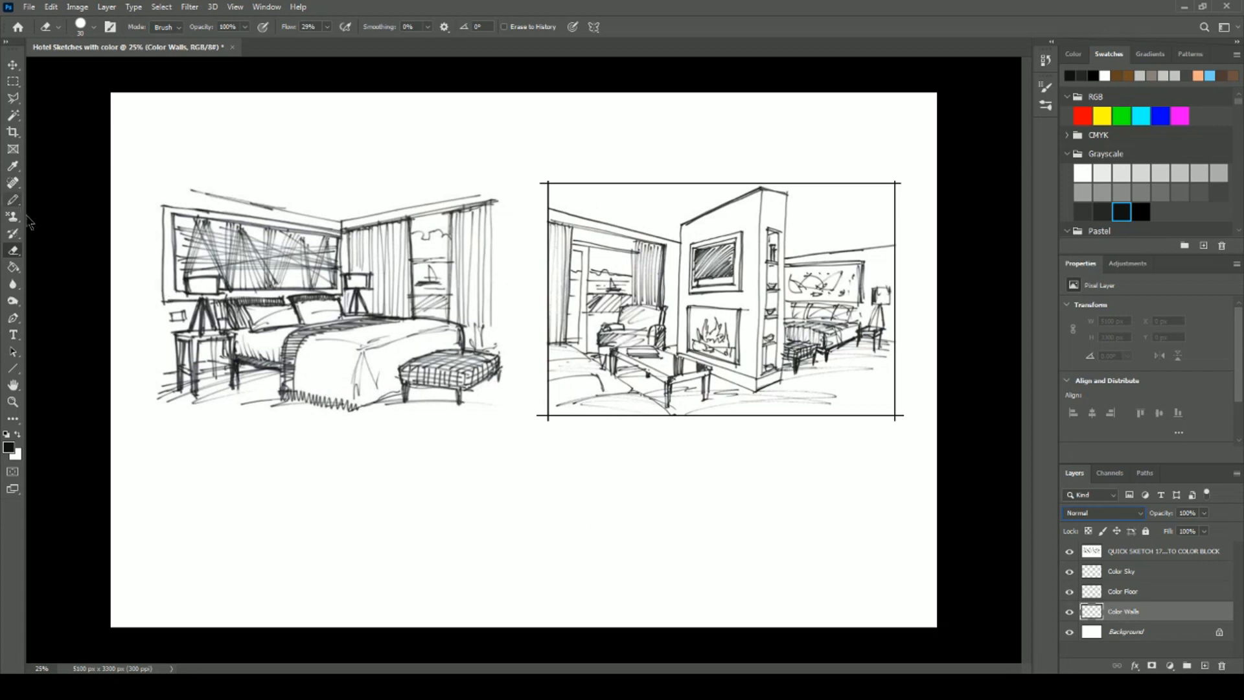
pyautogui.click(16, 270)
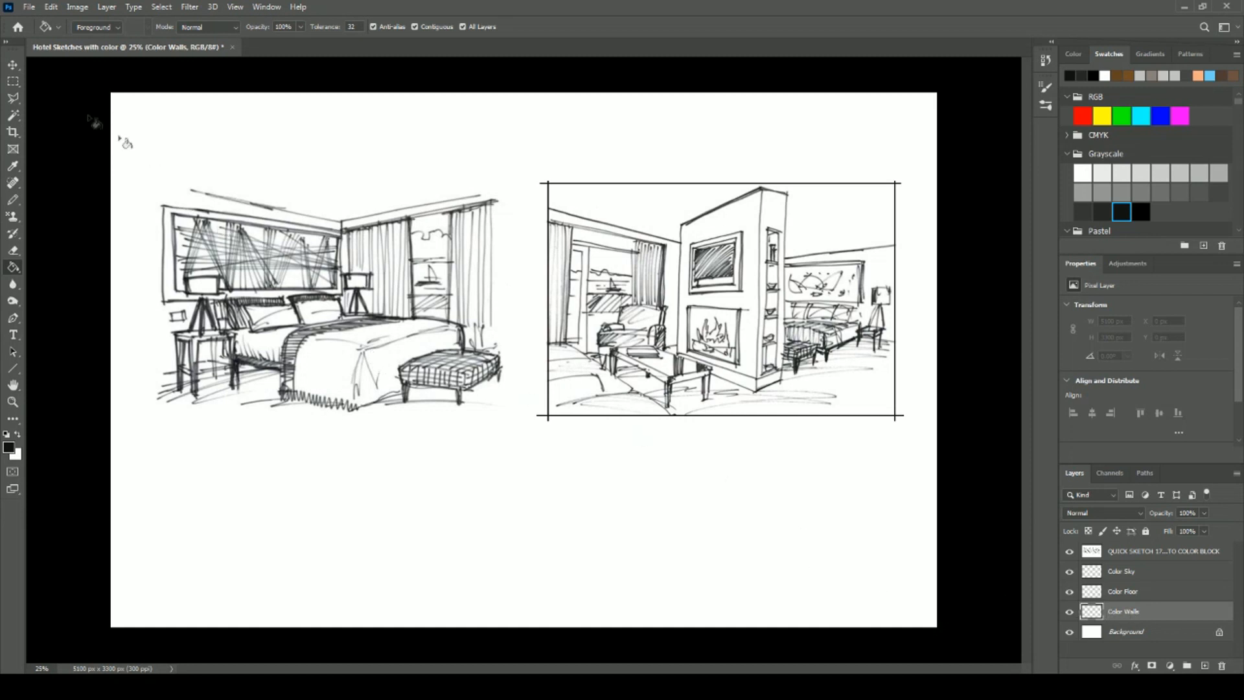
pyautogui.click(12, 120)
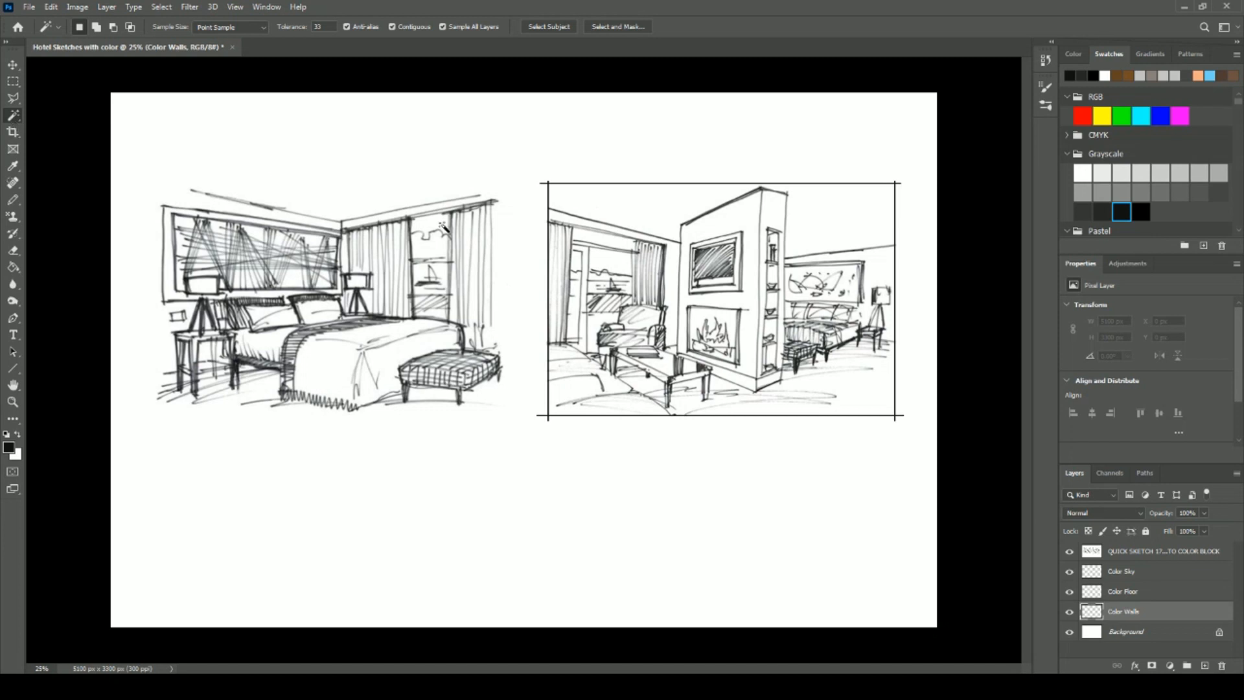
pyautogui.click(567, 221)
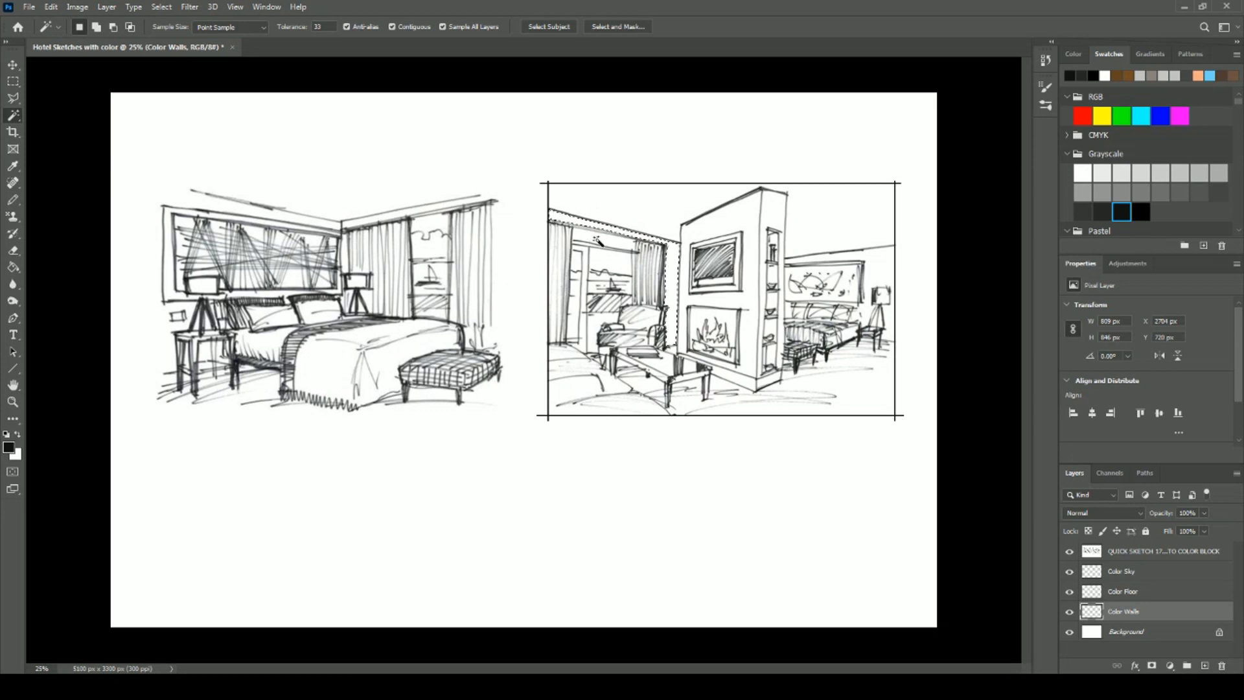
pyautogui.press('shift')
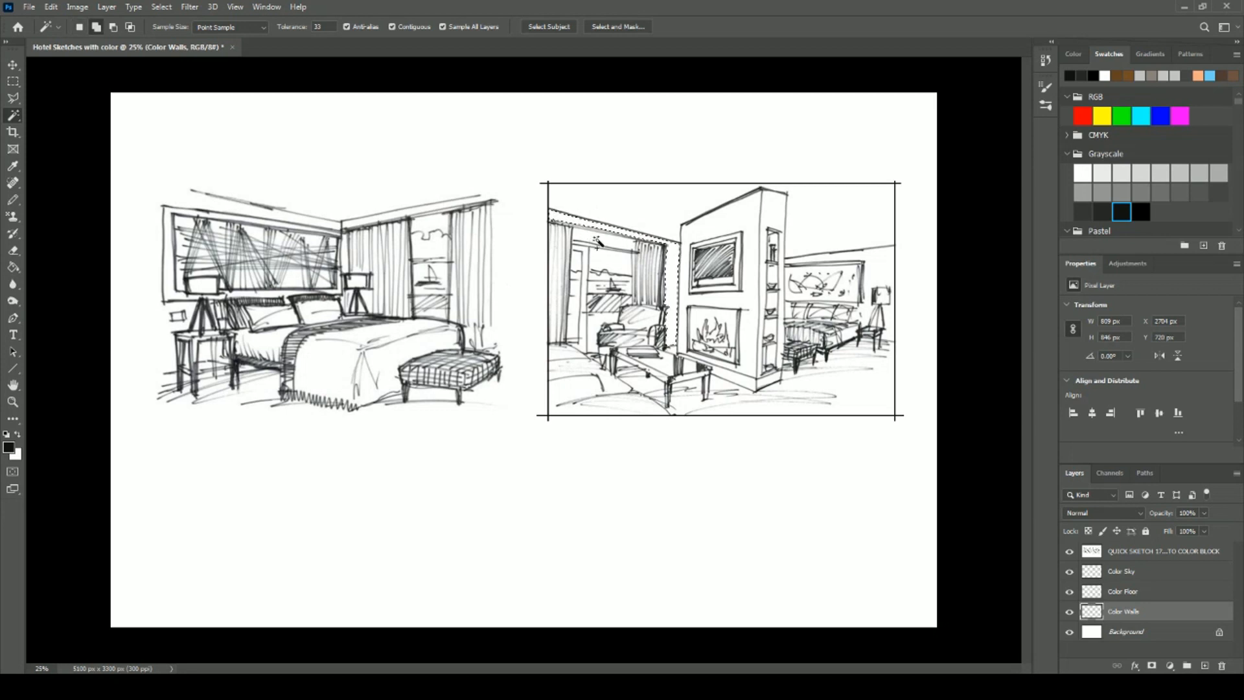
pyautogui.keyDown('shift'); pyautogui.click(600, 240); pyautogui.keyUp('shift')
# Choose the light gray cccccc swatch and fill the selected window wall areas using the Paint Bucket.
pyautogui.click(14, 170)
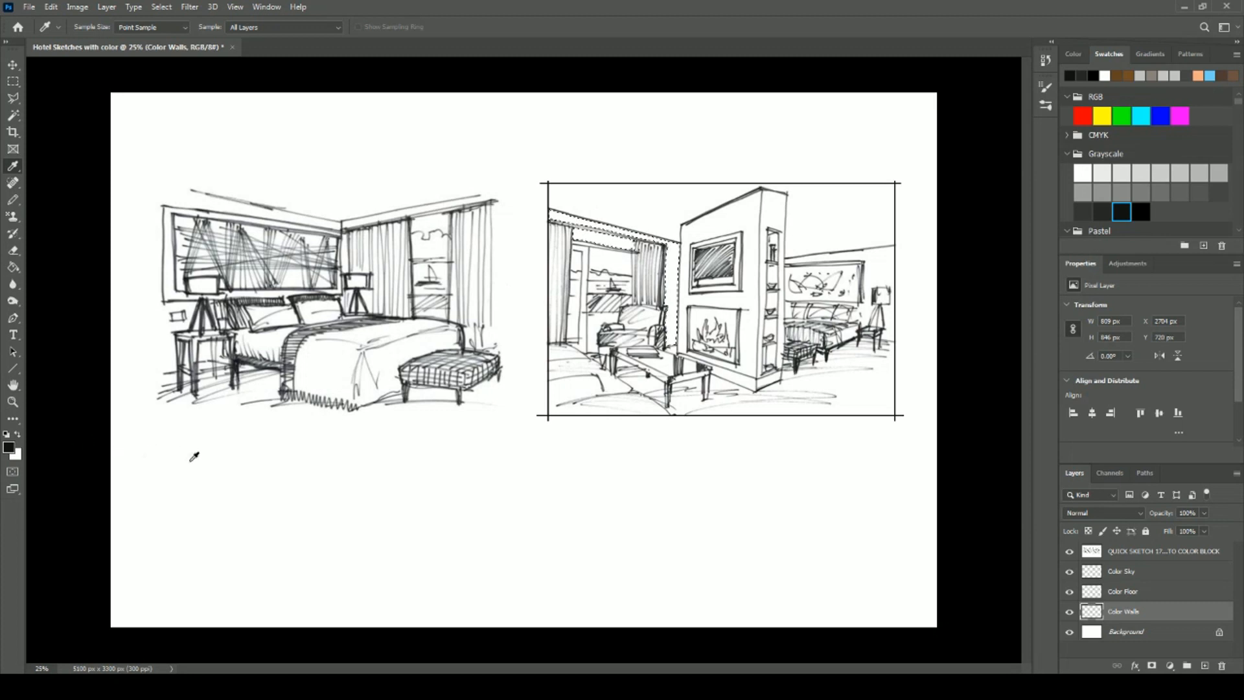
pyautogui.click(1068, 156)
pyautogui.click(1068, 156)
pyautogui.click(1163, 172)
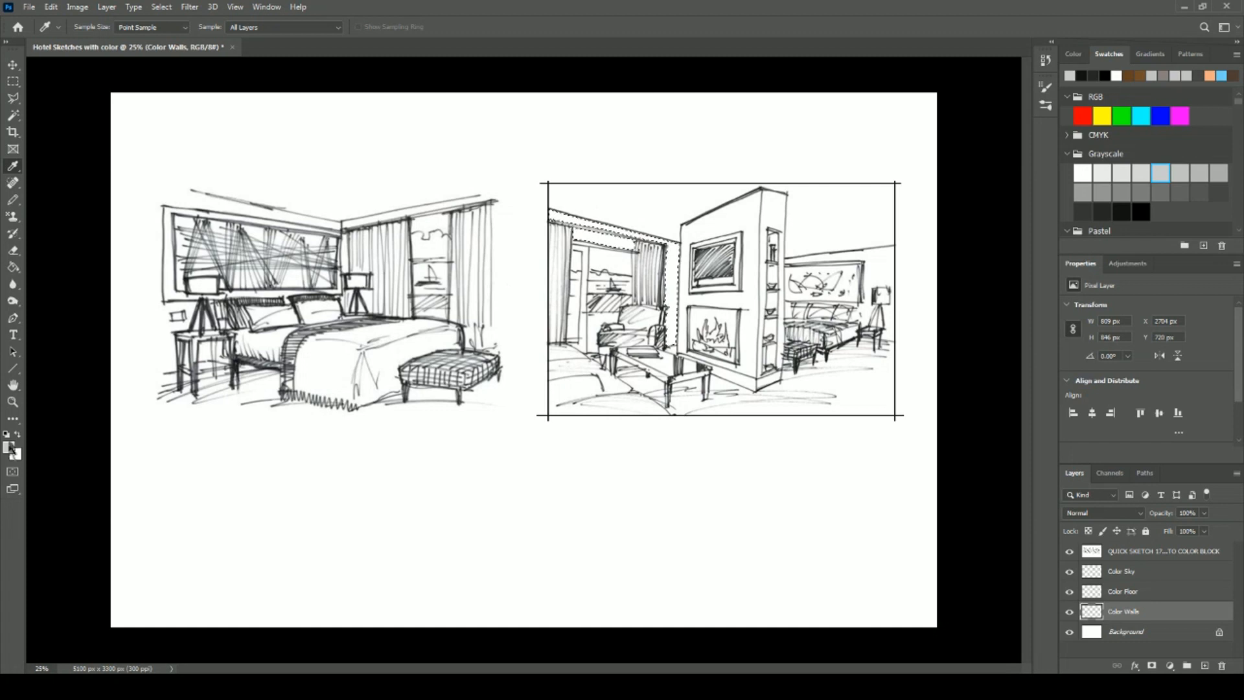
pyautogui.click(13, 270)
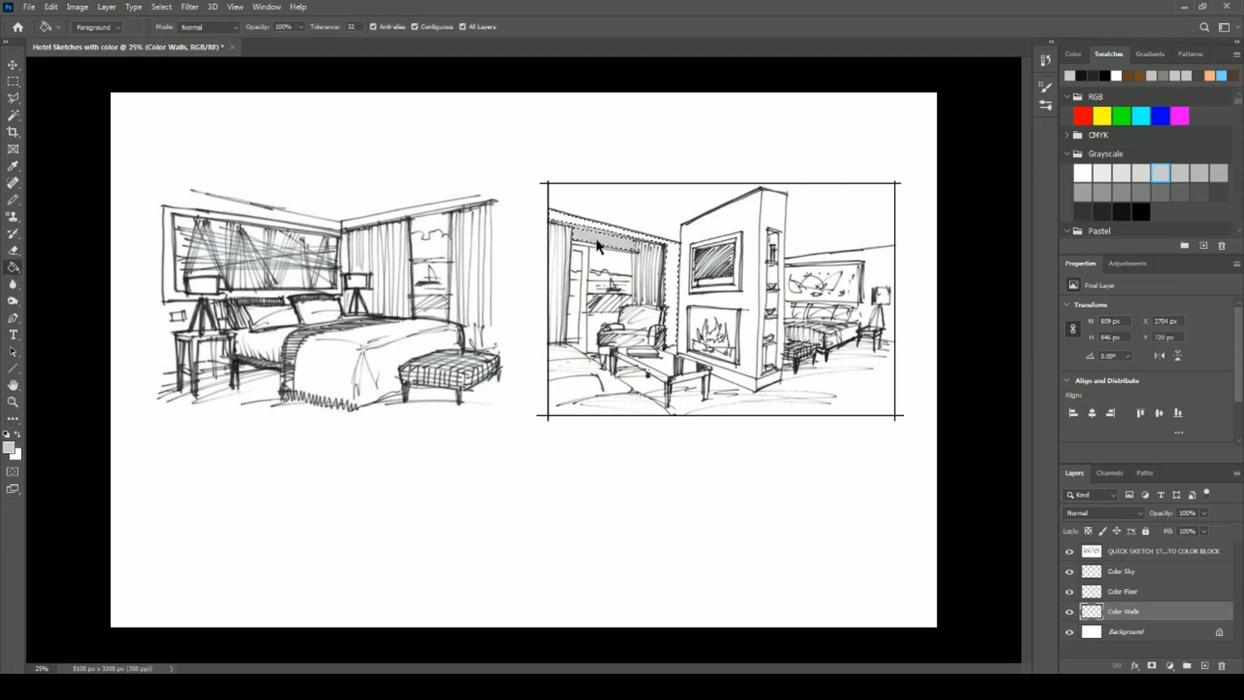
pyautogui.click(671, 272)
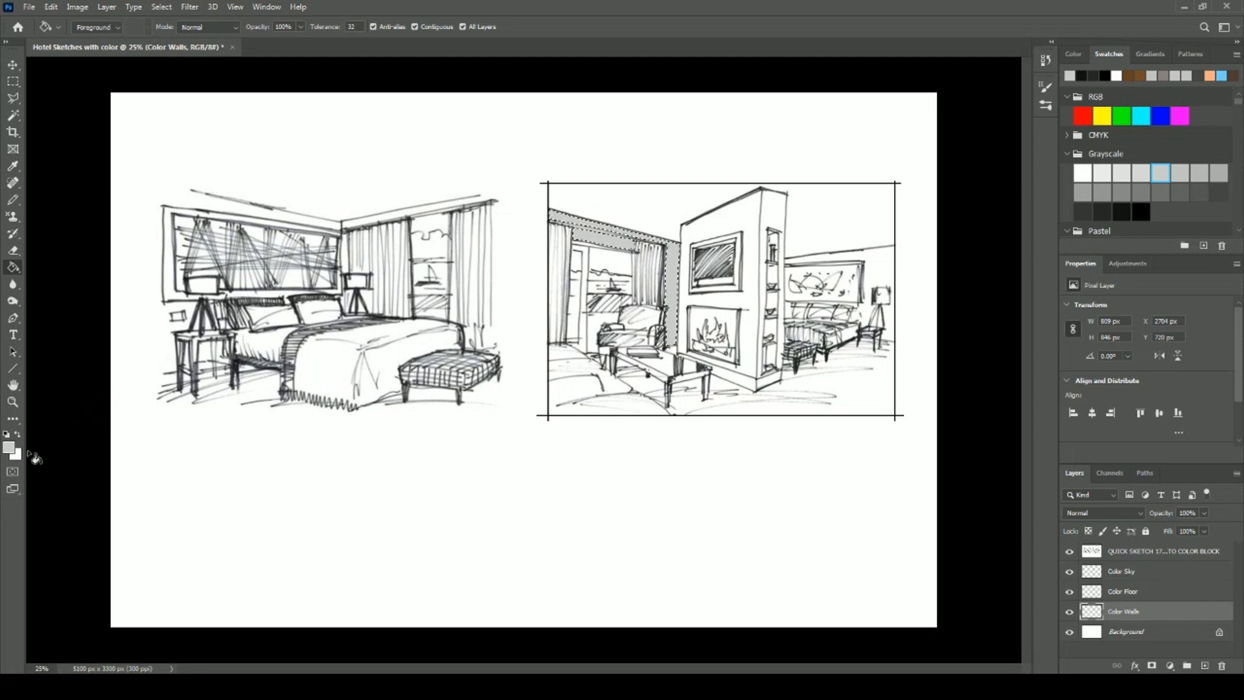
# Change the foreground colour to gray b9b8b8, darken the window wall's fill with it, and deselect.
pyautogui.click(9, 446)
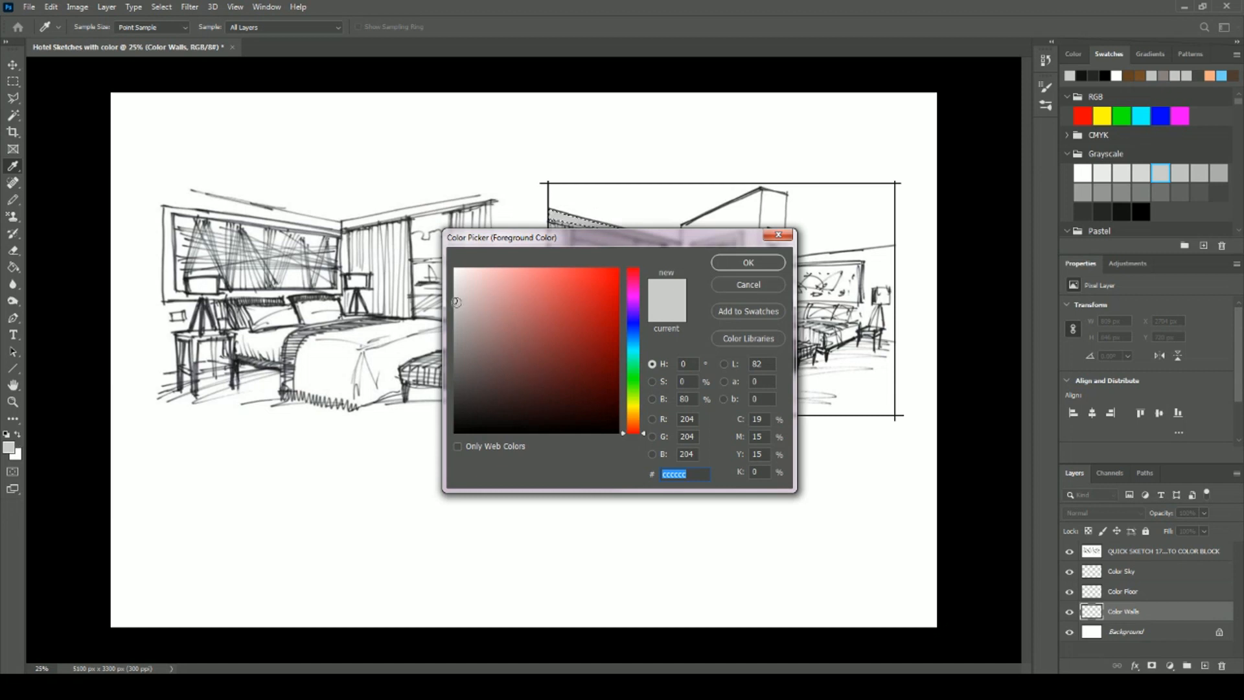
pyautogui.moveTo(456, 302); pyautogui.dragTo(455, 313)
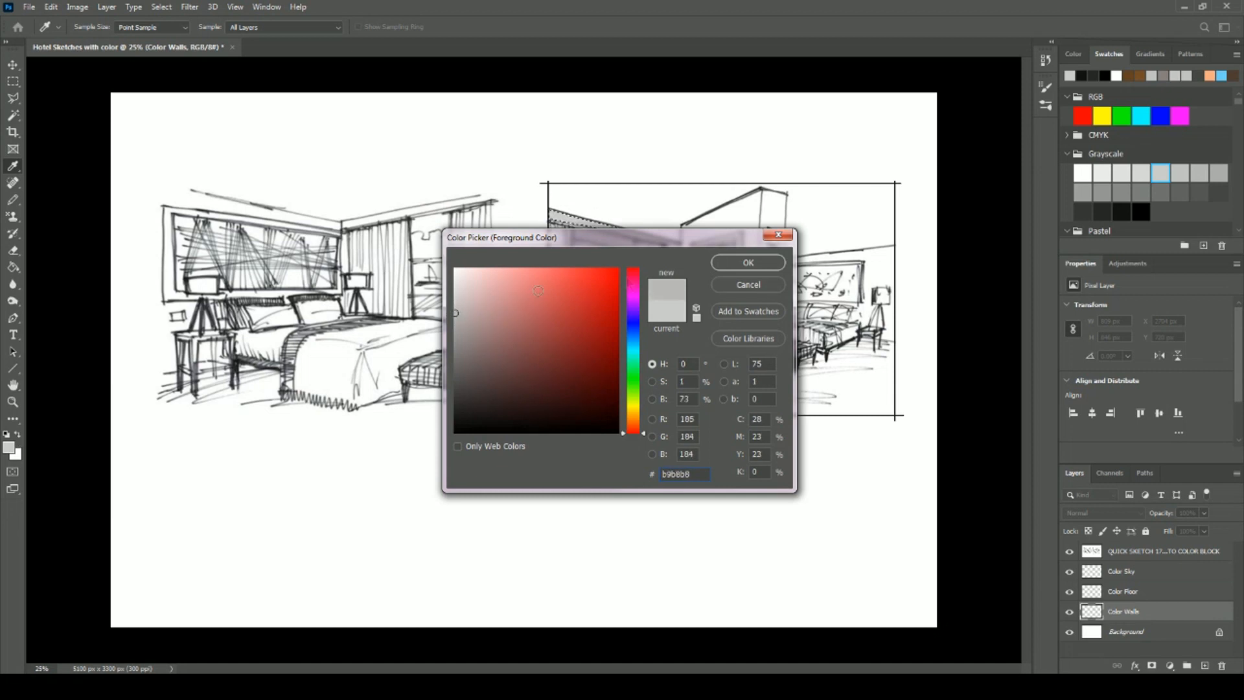
pyautogui.click(748, 262)
pyautogui.press('g')
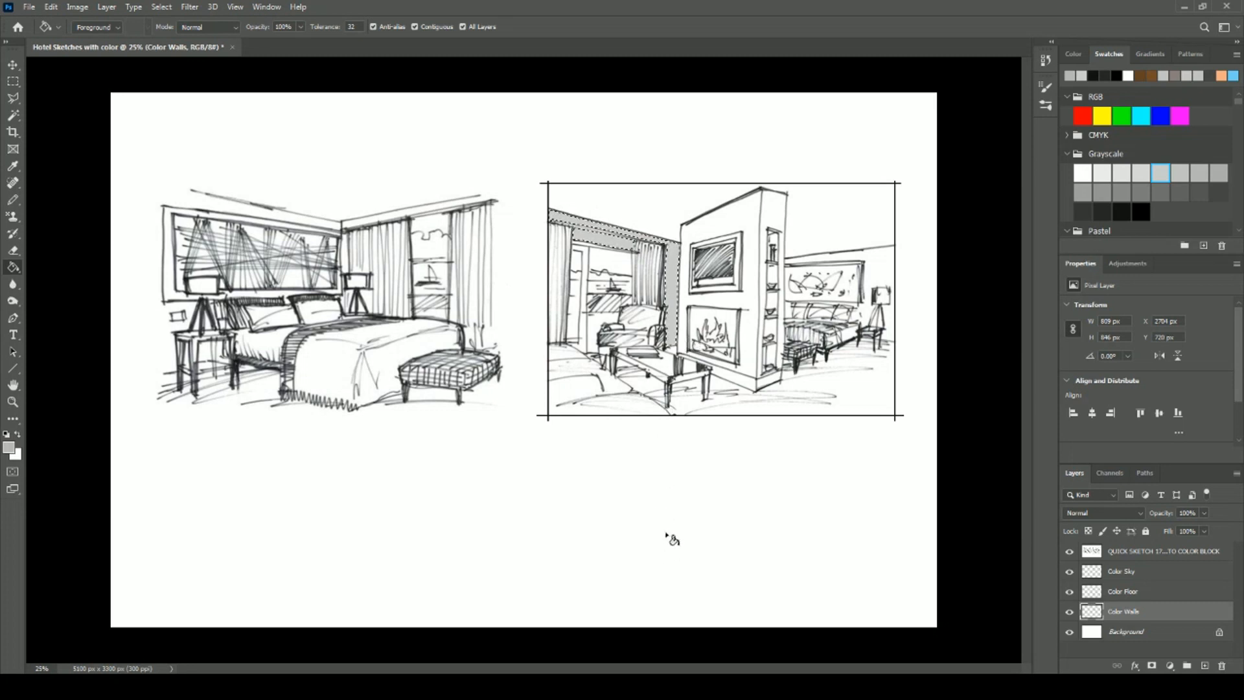
pyautogui.hotkey('ctrl', 'd')
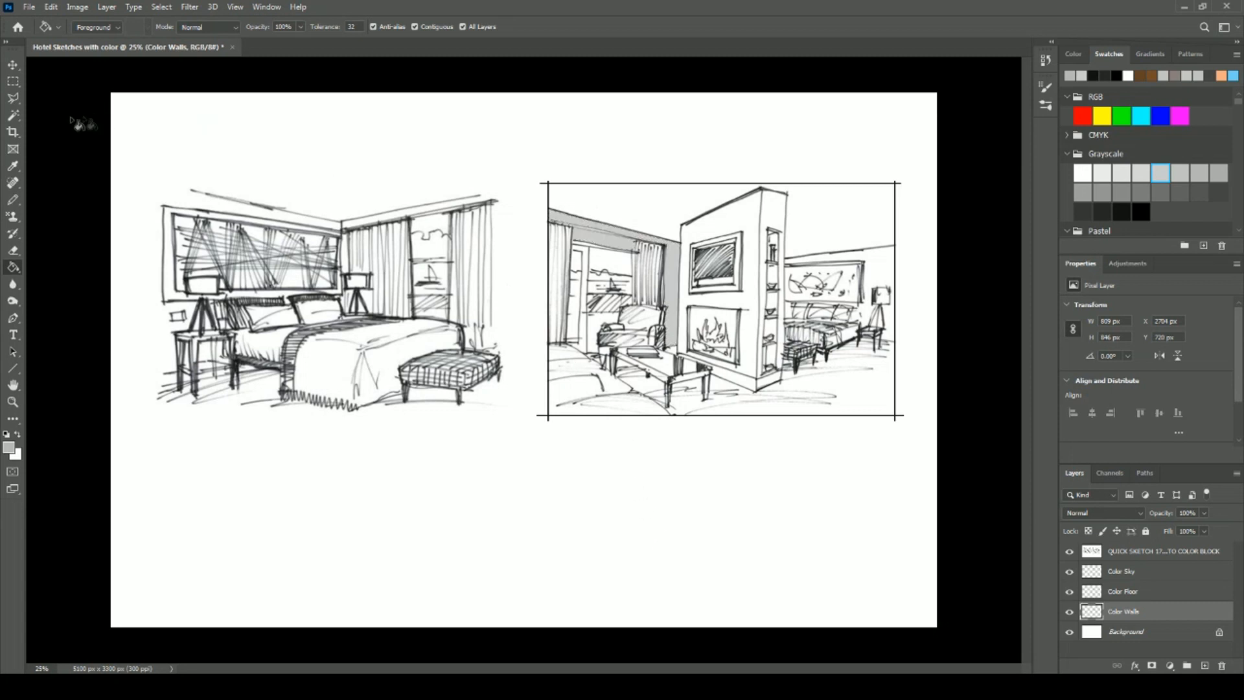
# Select the narrow side of the fireplace wall with the Magic Wand, fill it with the current gray, and deselect.
pyautogui.click(13, 115)
pyautogui.click(768, 206)
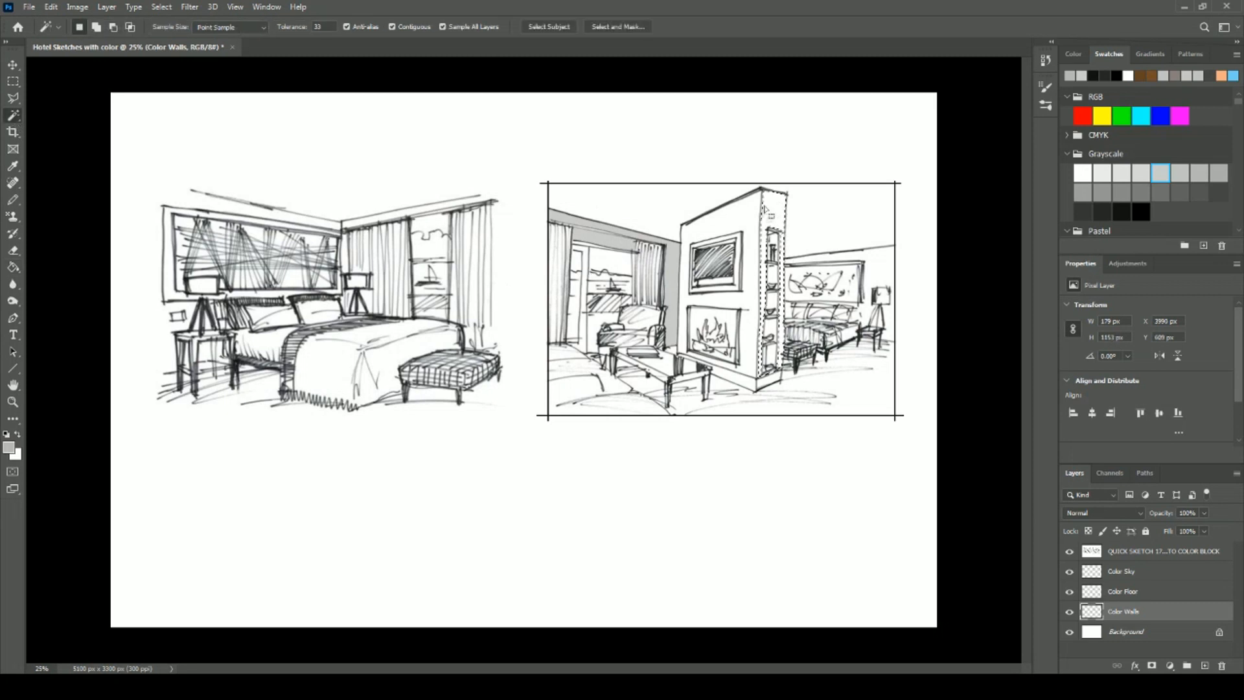
pyautogui.keyDown('shift'); pyautogui.click(772, 387); pyautogui.keyUp('shift')
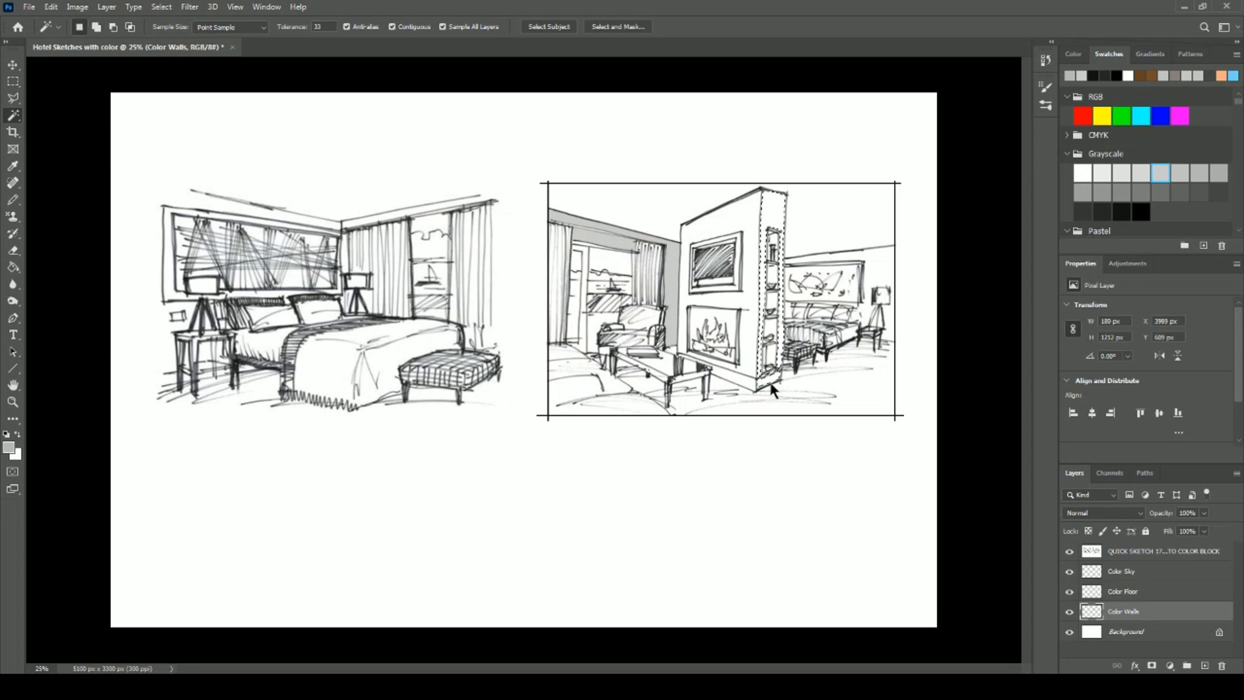
pyautogui.click(13, 266)
pyautogui.click(775, 210)
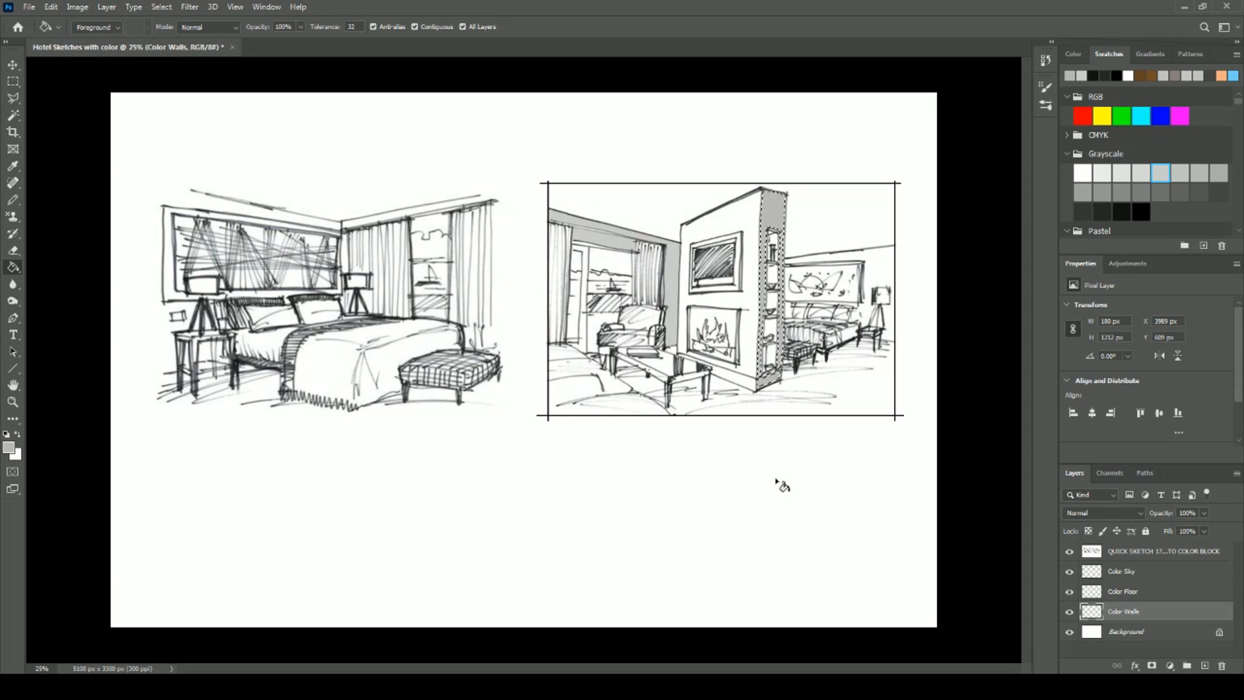
pyautogui.hotkey('ctrl', 'd')
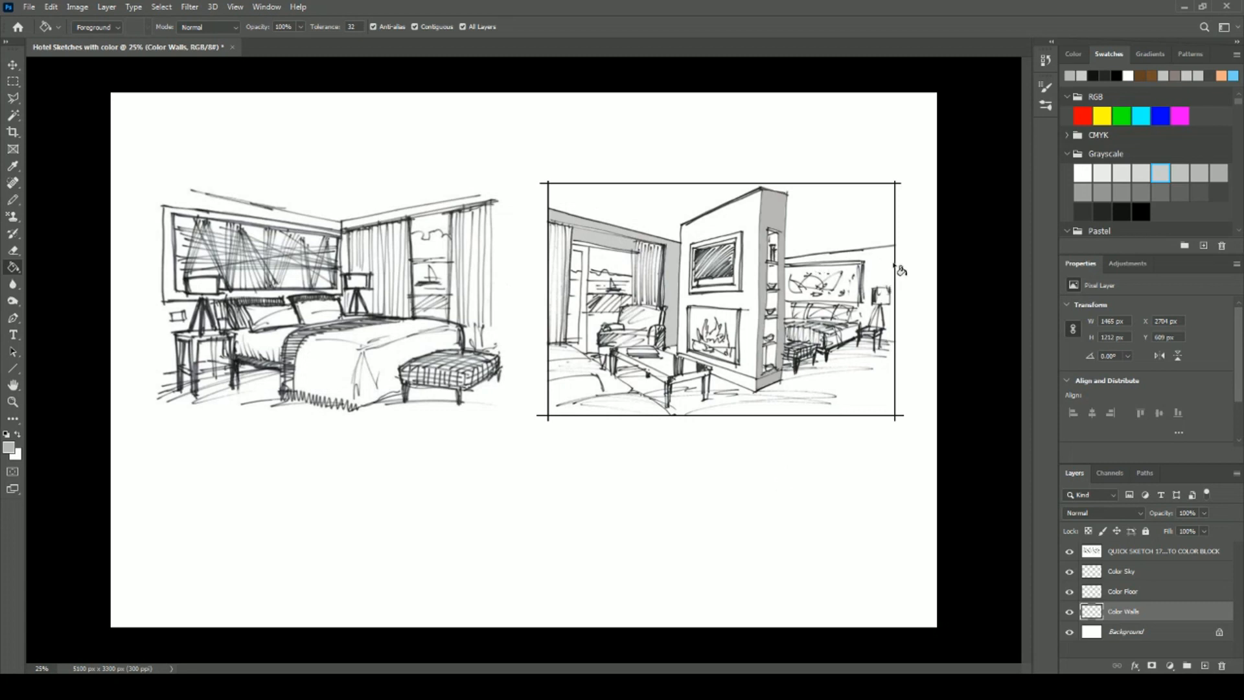
# Select the bedroom's back wall around the artwork and lamp with the Magic Wand, fill it with the current gray, and deselect.
pyautogui.click(13, 115)
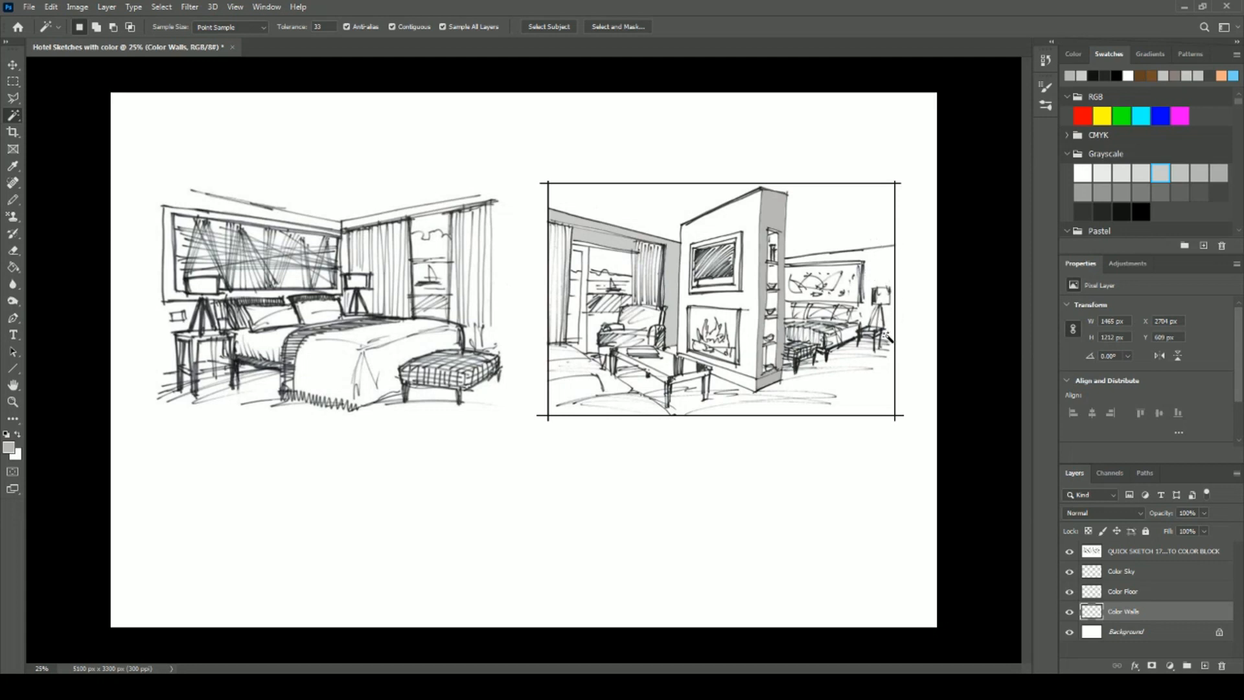
pyautogui.click(881, 261)
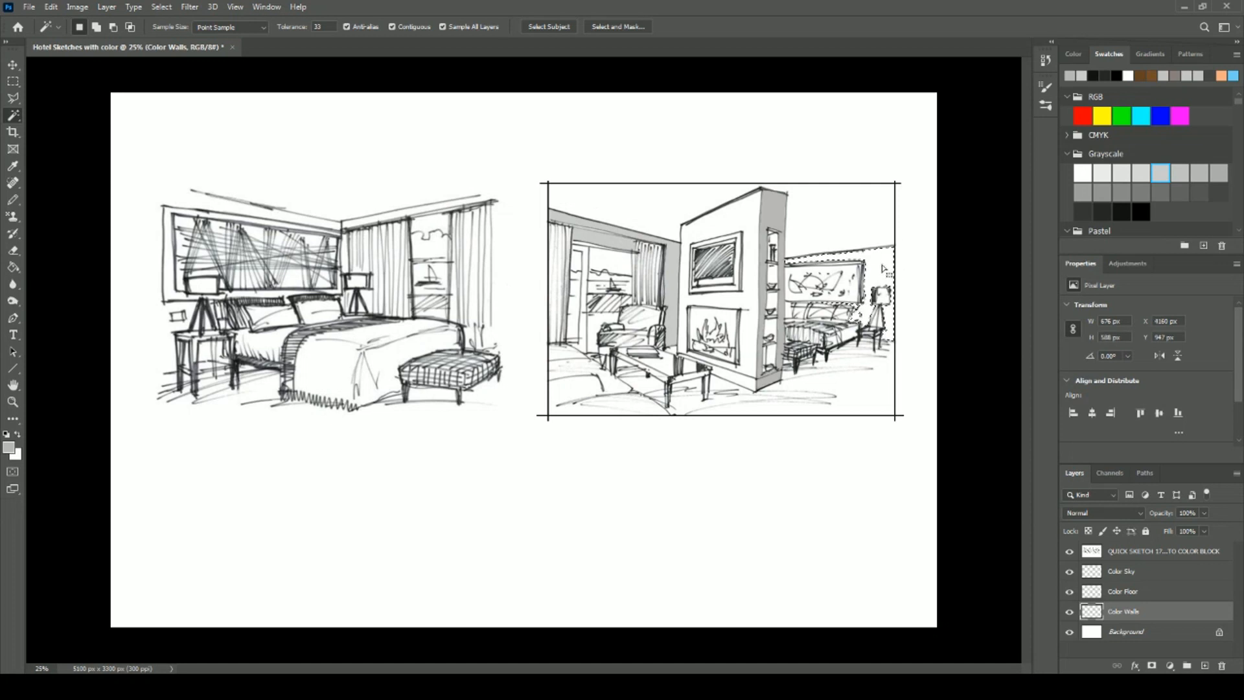
pyautogui.press('shift')
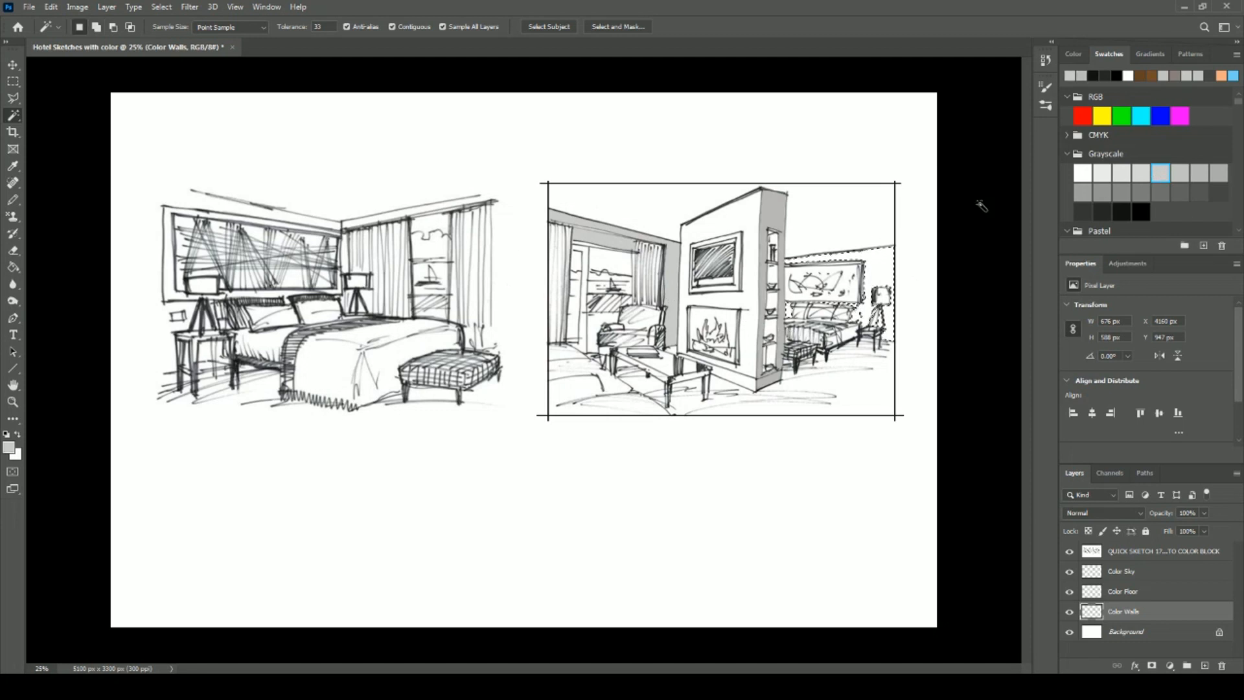
pyautogui.click(13, 267)
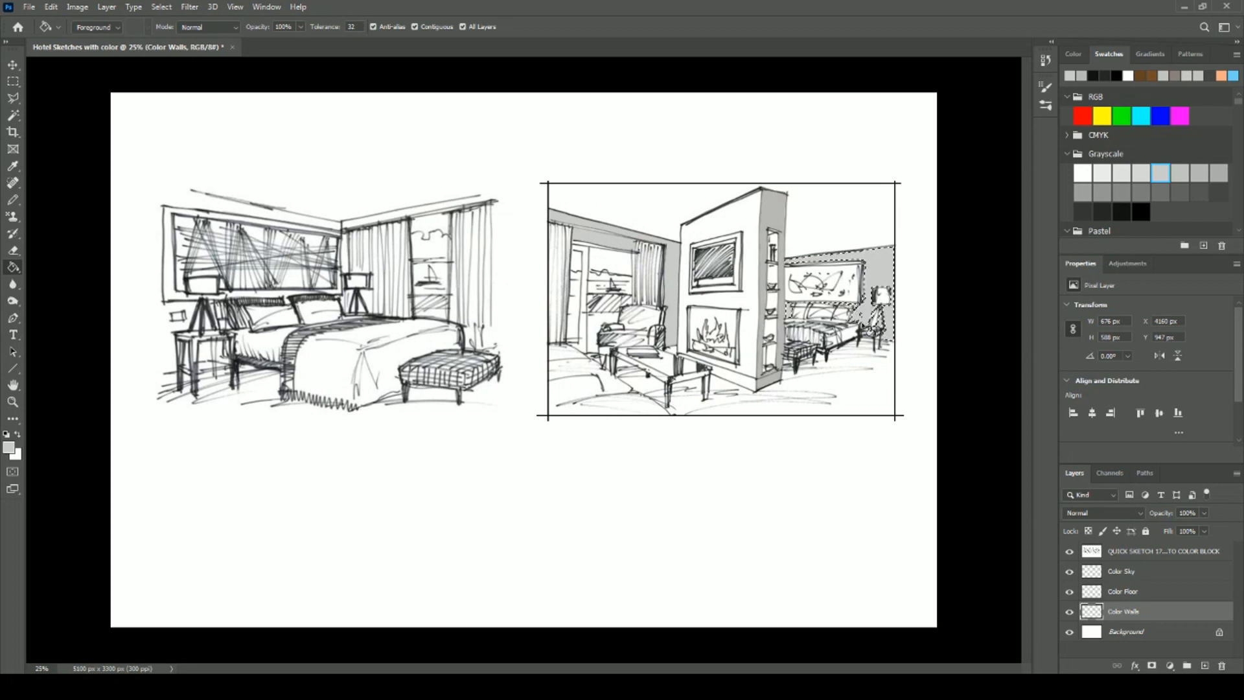
pyautogui.click(16, 118)
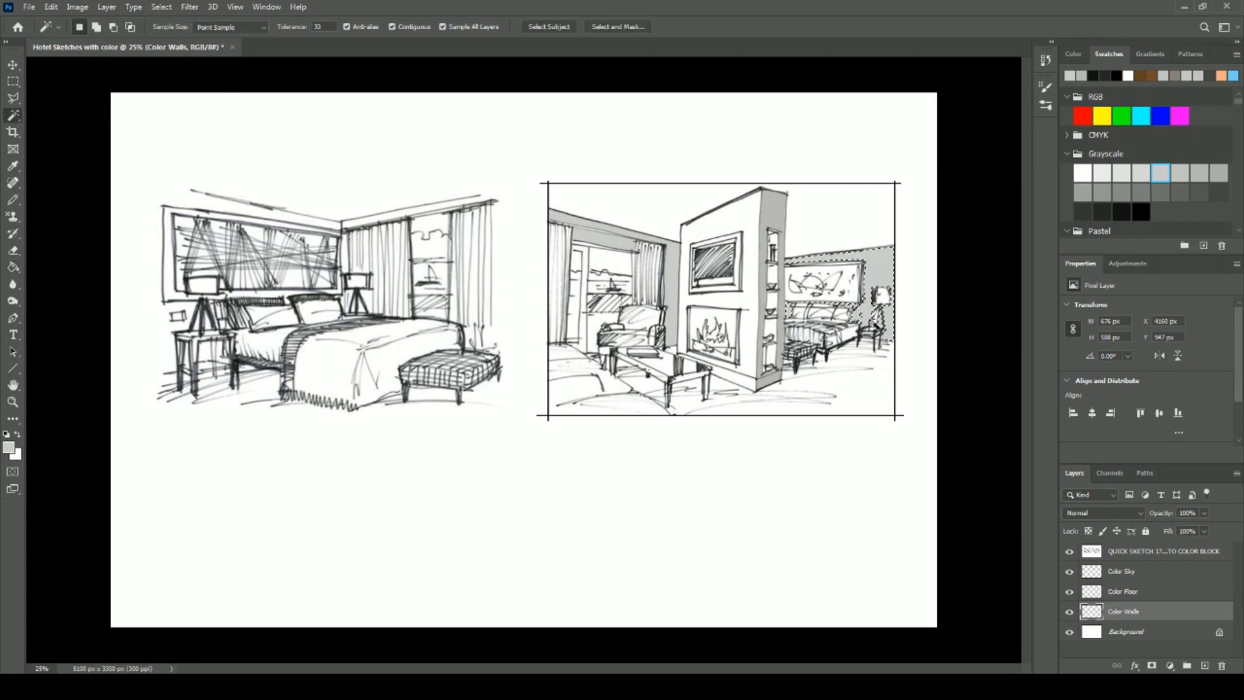
pyautogui.keyDown('shift'); pyautogui.click(886, 336); pyautogui.keyUp('shift')
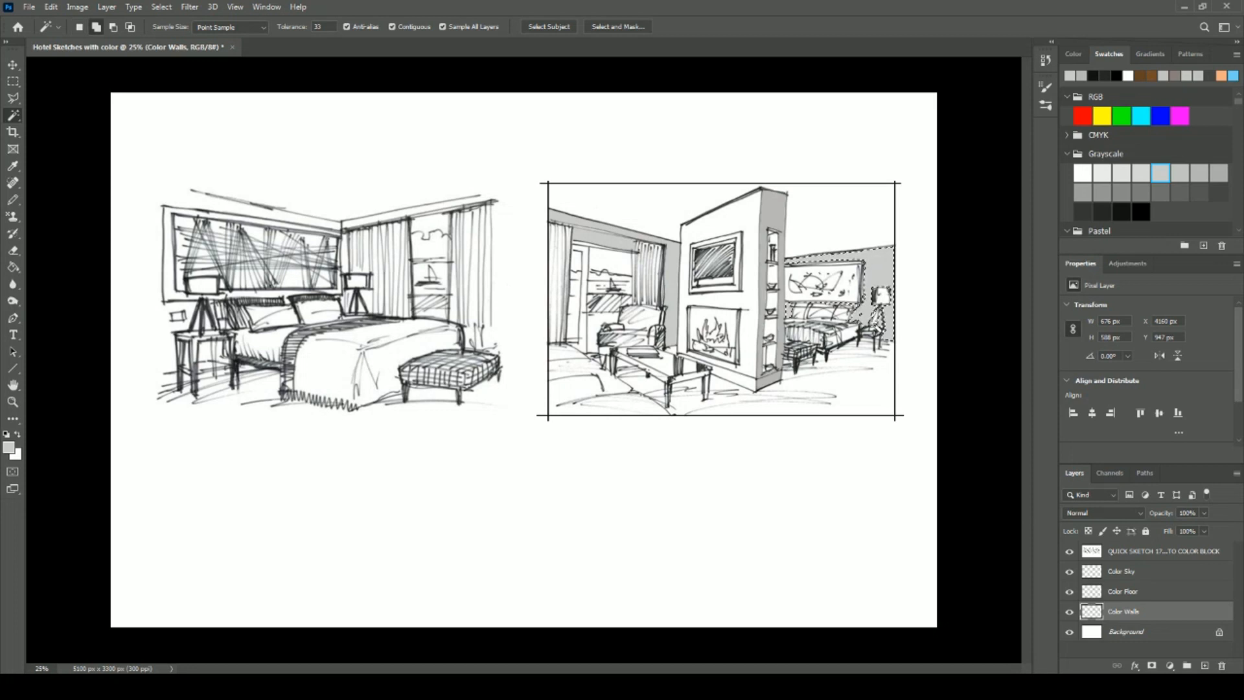
pyautogui.click(14, 267)
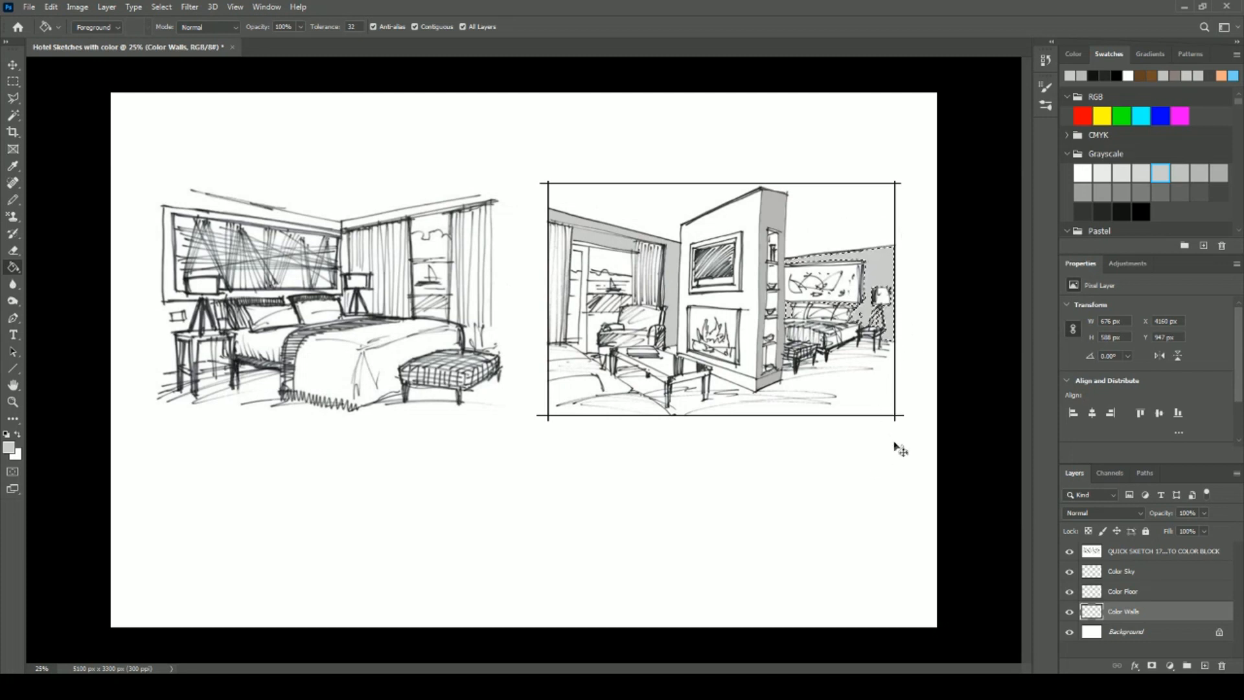
pyautogui.hotkey('ctrl', 'd')
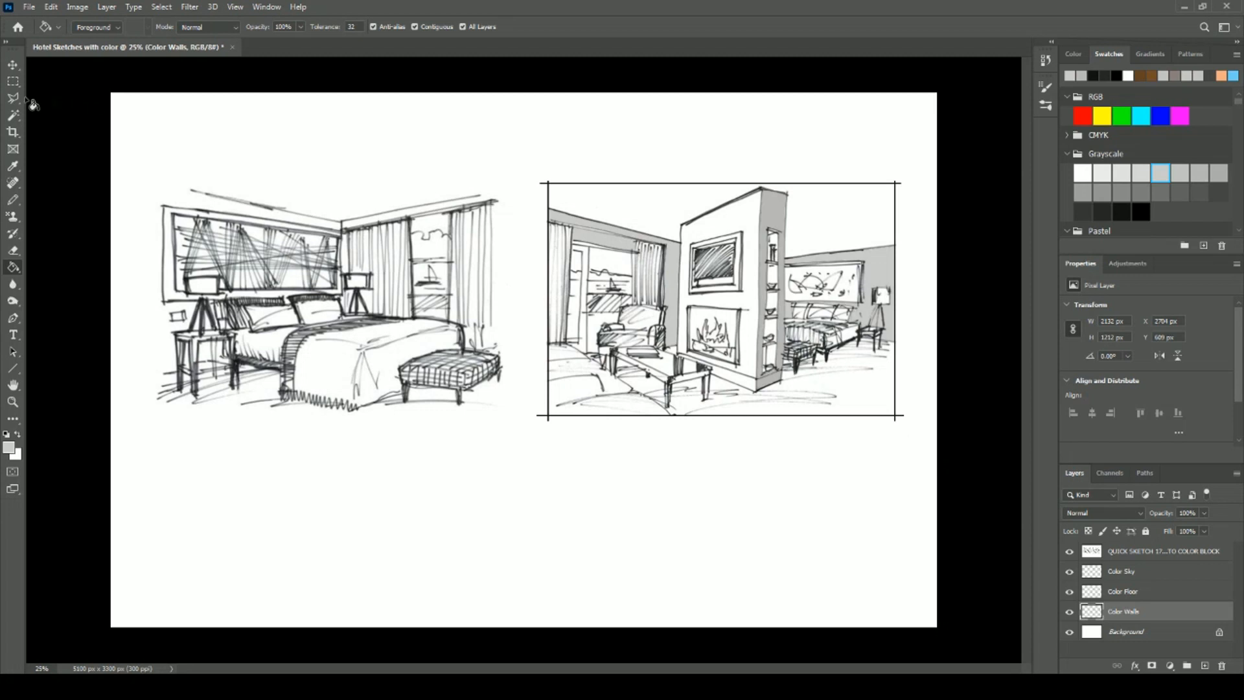
# Make Color Floor the active layer for selecting with the Magic Wand.
pyautogui.click(14, 117)
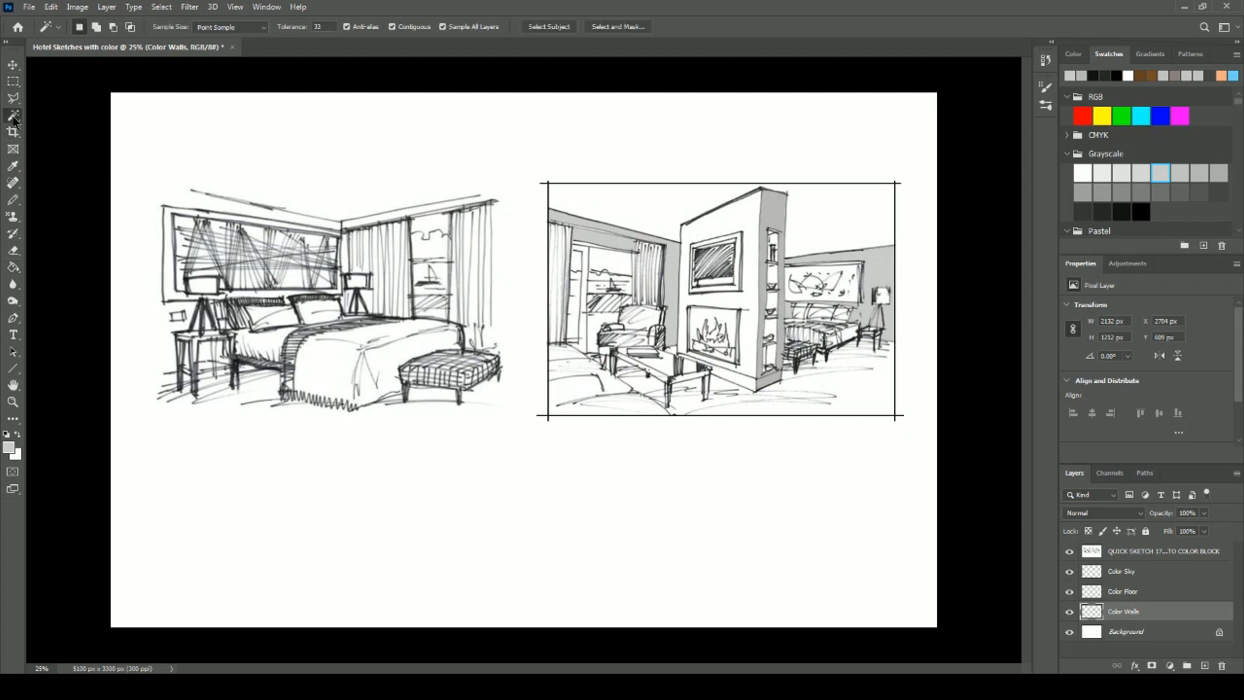
pyautogui.click(1142, 594)
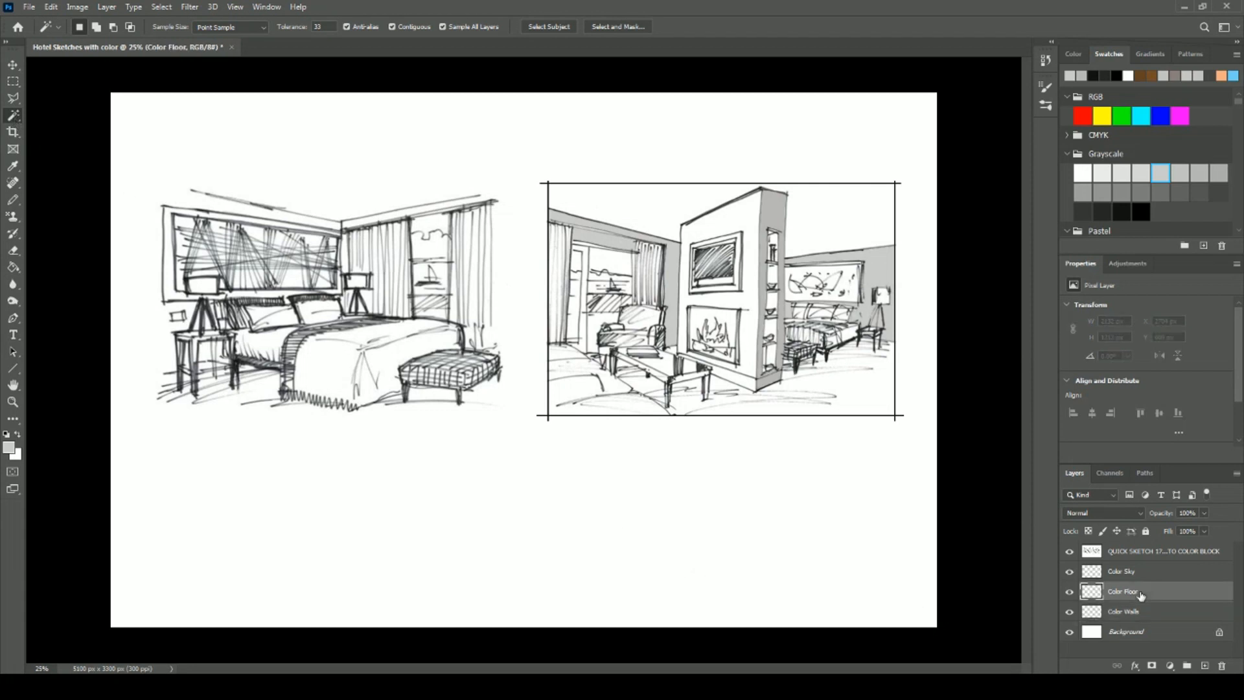
pyautogui.click(854, 388)
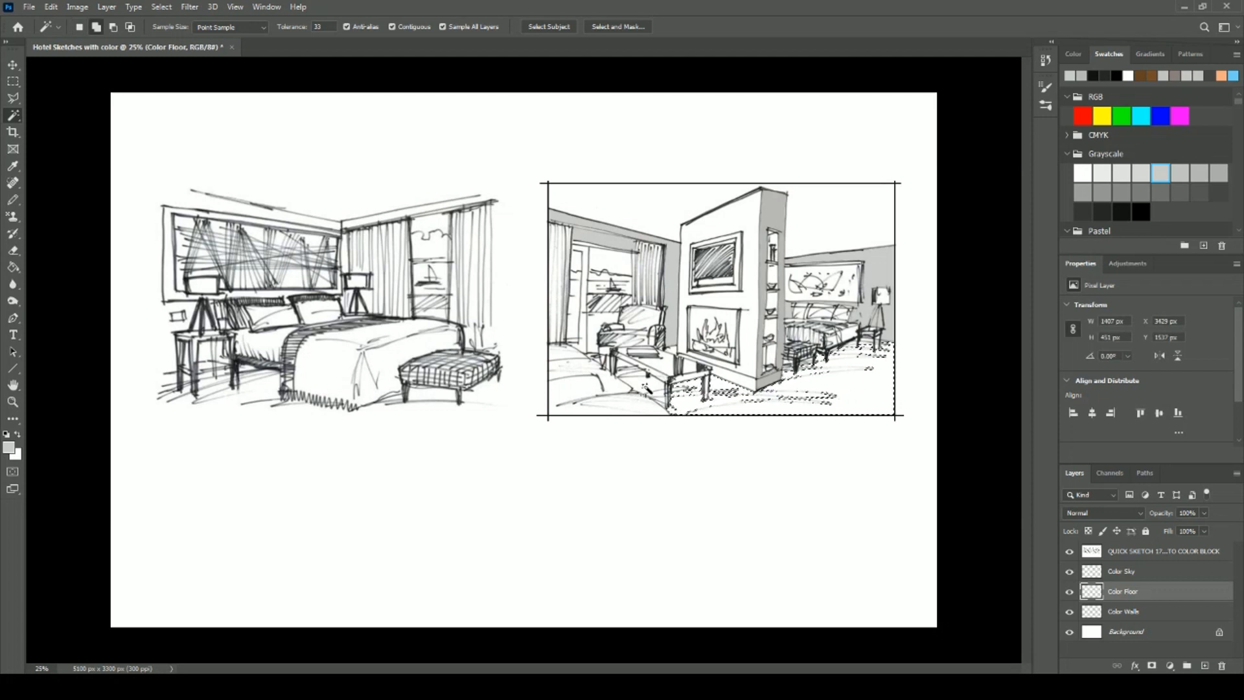
pyautogui.click(658, 397)
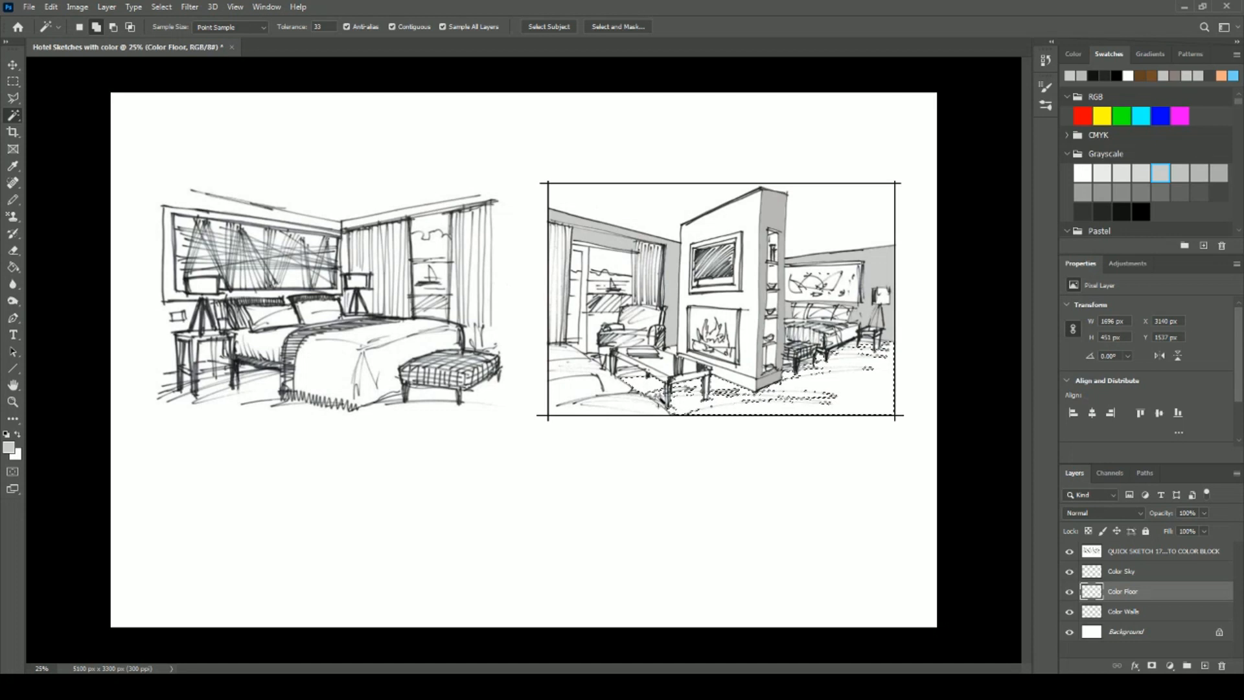
pyautogui.click(838, 392)
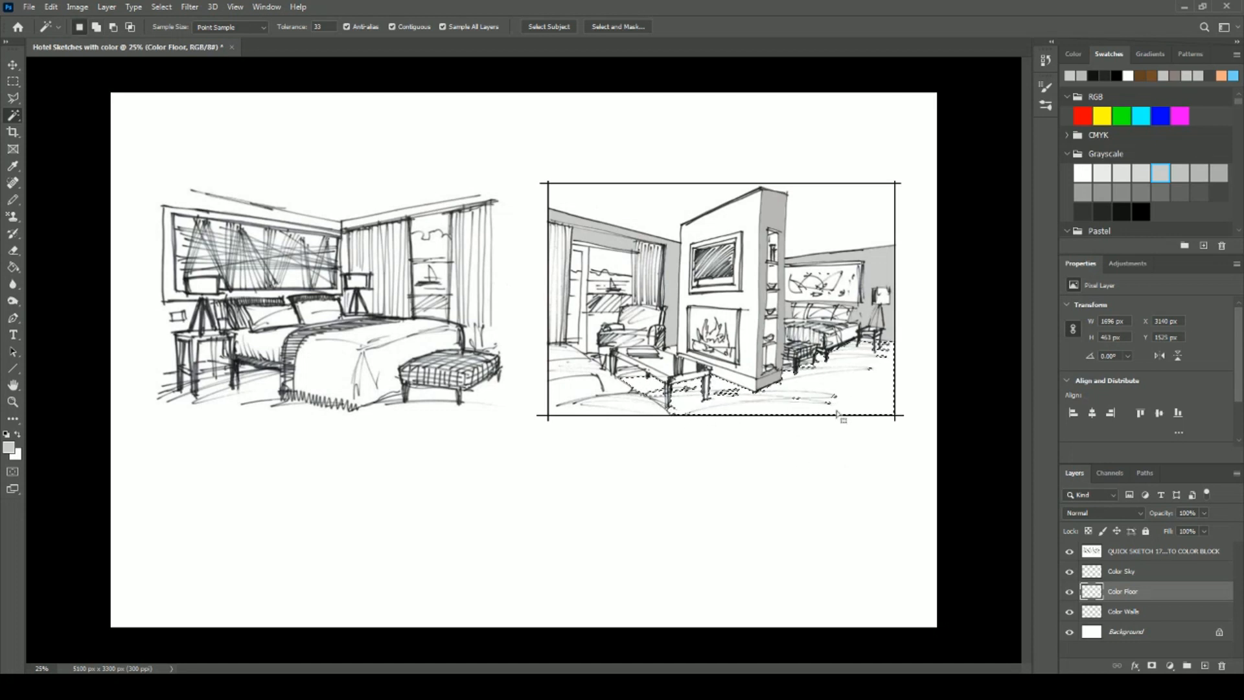
pyautogui.hotkey('ctrl', 'd')
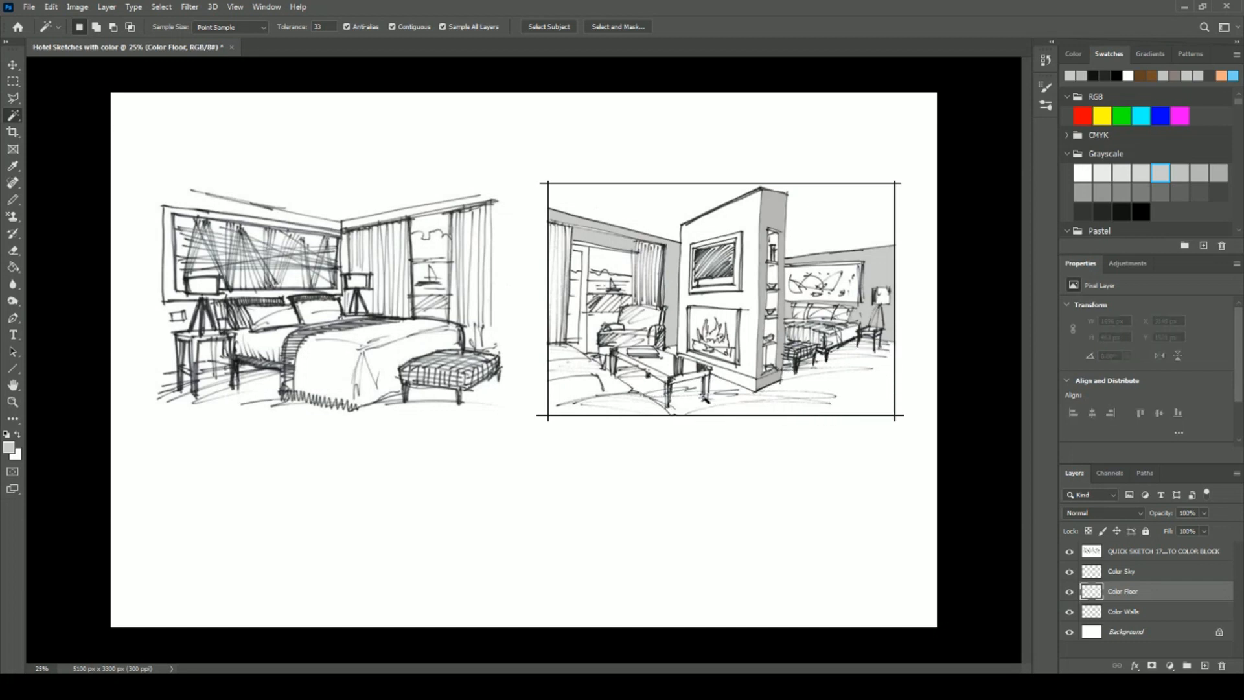
# Marquee-select the floor zone across the full width of the framed living area sketch, about 2140 x 496 px.
pyautogui.click(13, 84)
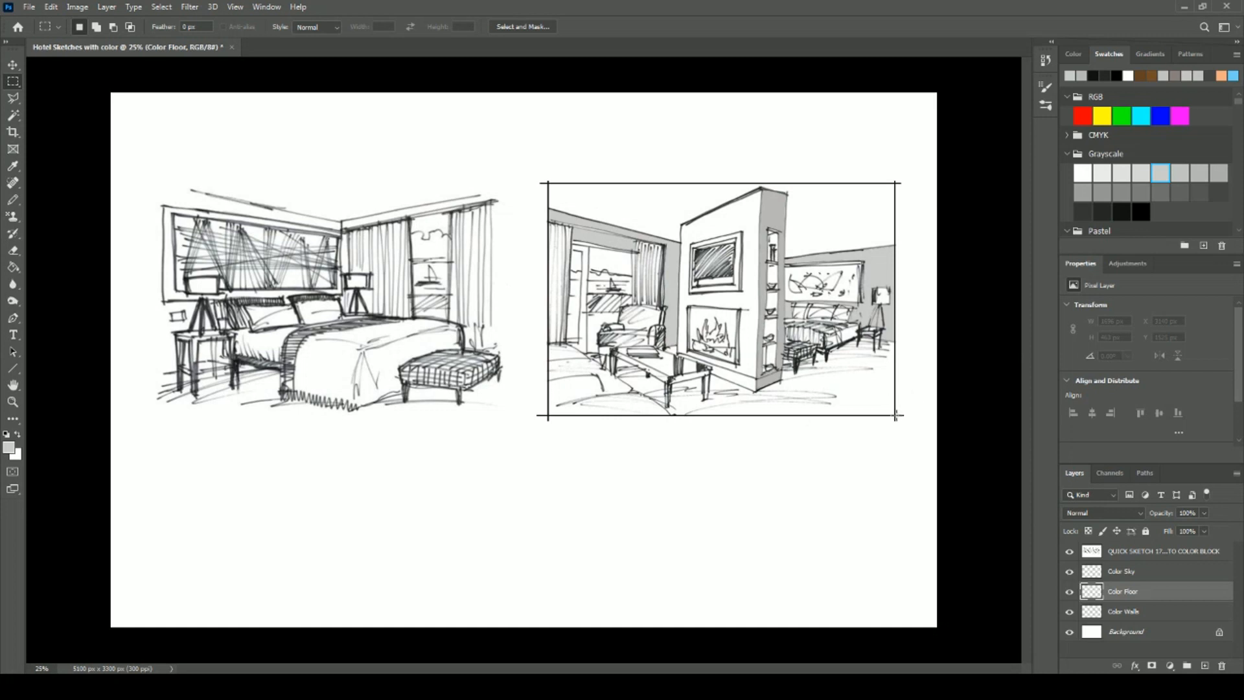
pyautogui.moveTo(879, 408); pyautogui.dragTo(552, 329)
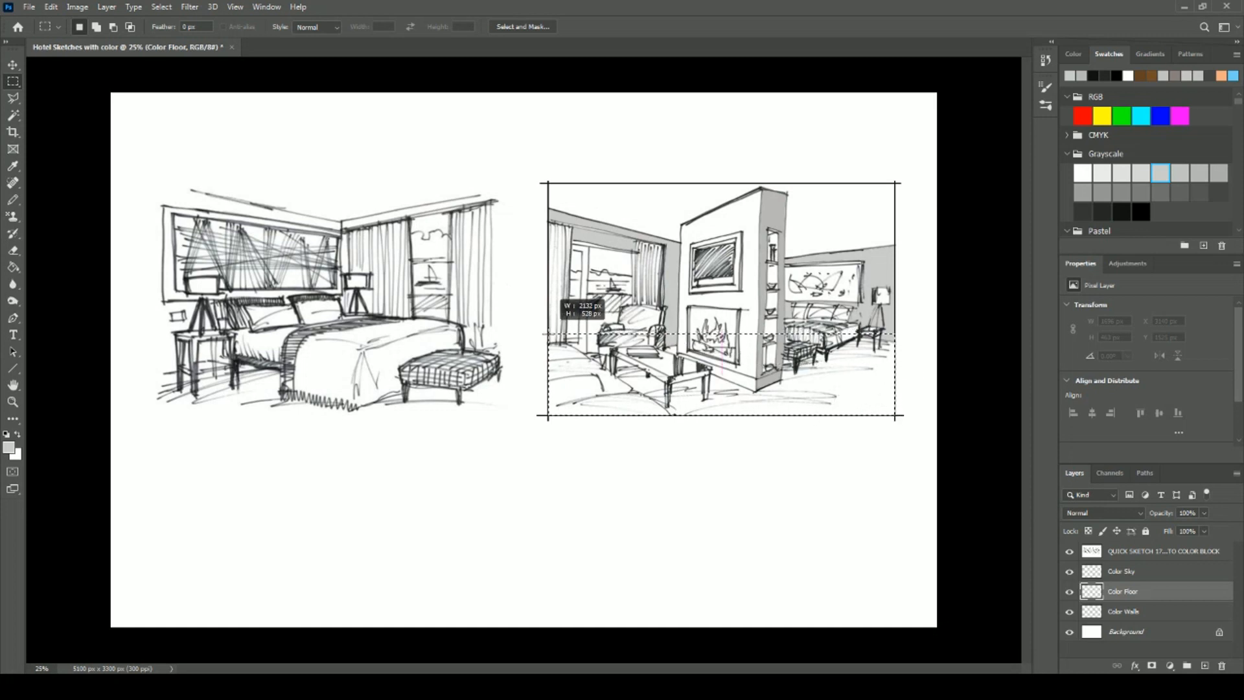
pyautogui.moveTo(549, 336); pyautogui.dragTo(550, 337)
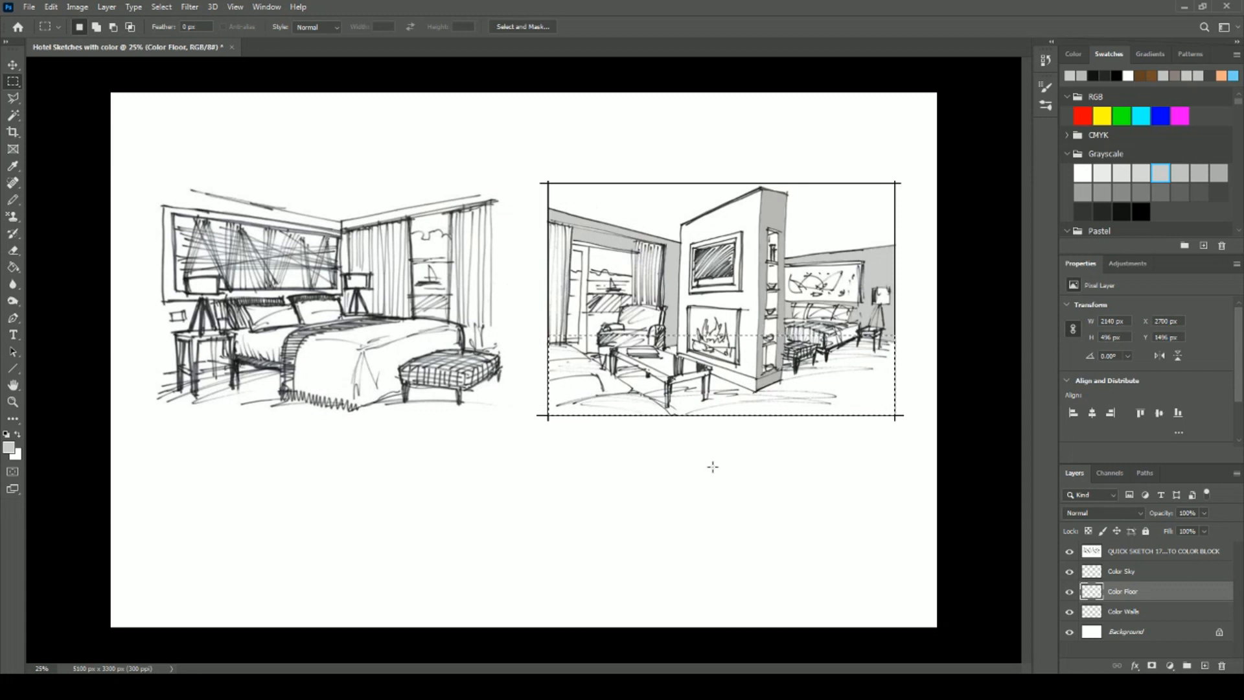
# Set up the Brush tool with the Hard Round tip at a size of 90 px.
pyautogui.click(15, 203)
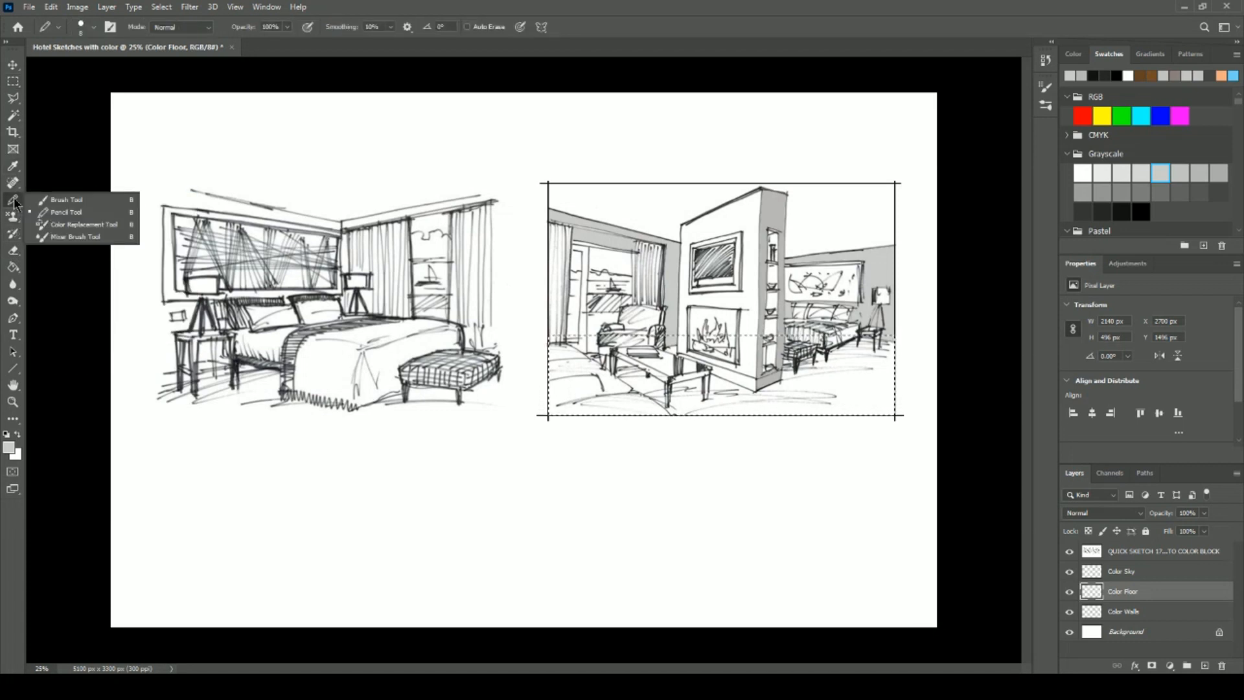
pyautogui.click(71, 199)
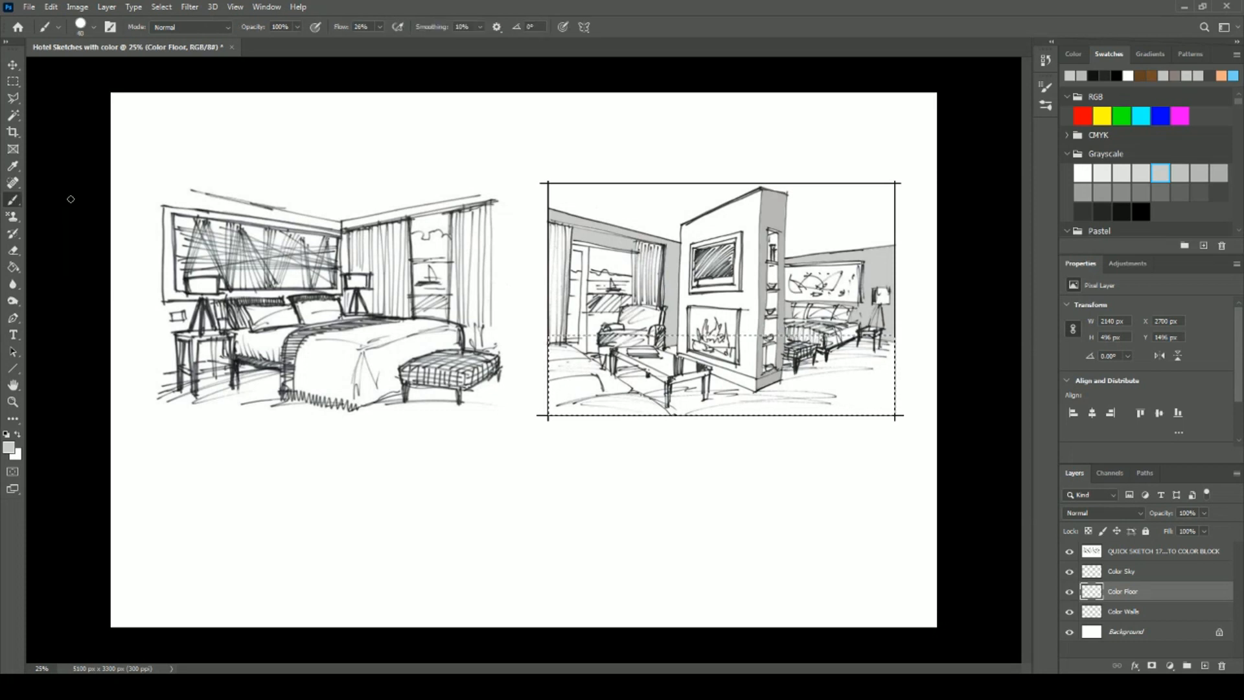
pyautogui.click(94, 29)
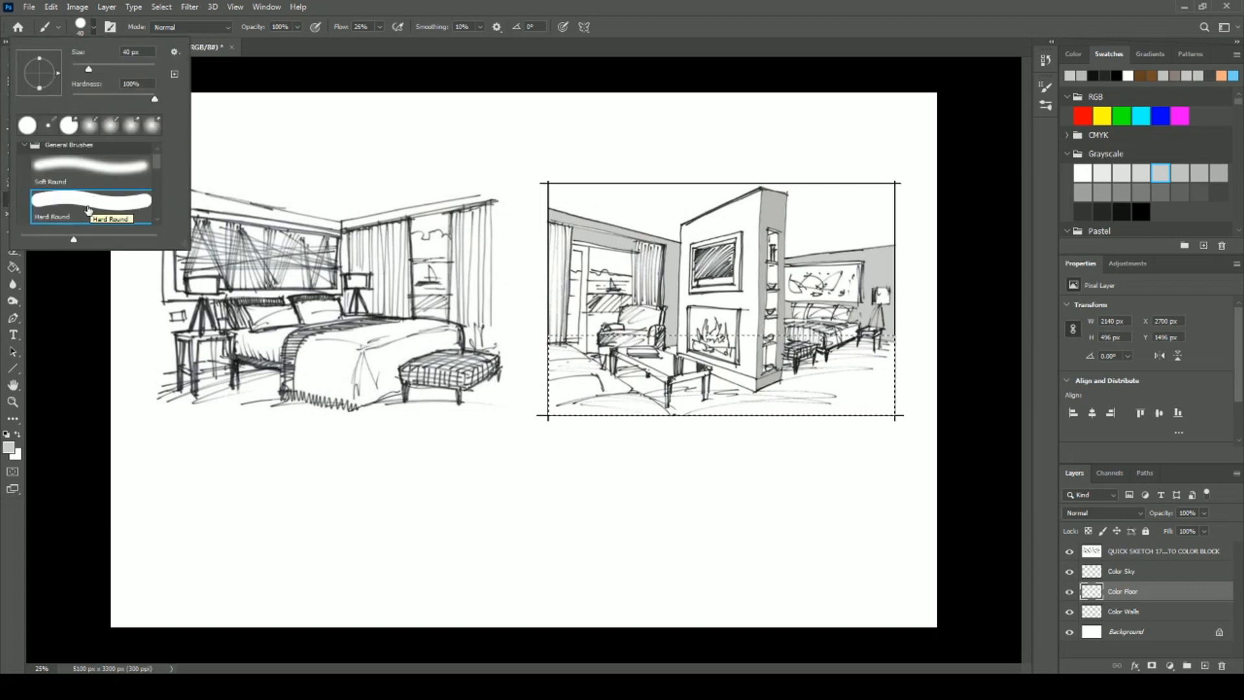
pyautogui.click(90, 205)
pyautogui.click(57, 314)
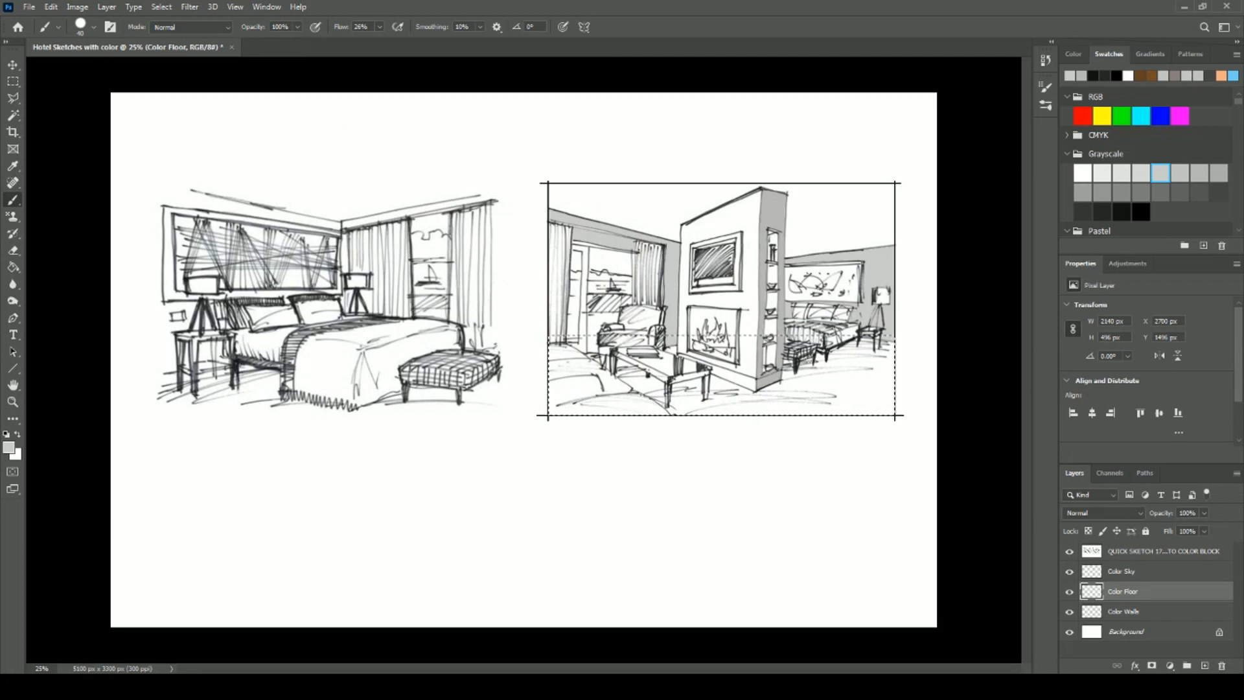
pyautogui.press(']')
pyautogui.press(']')
pyautogui.press(']')
pyautogui.press(']')
pyautogui.press(']')
# Find the dark brown 604c3d swatch among the earth tones and make it the foreground colour.
pyautogui.click(13, 167)
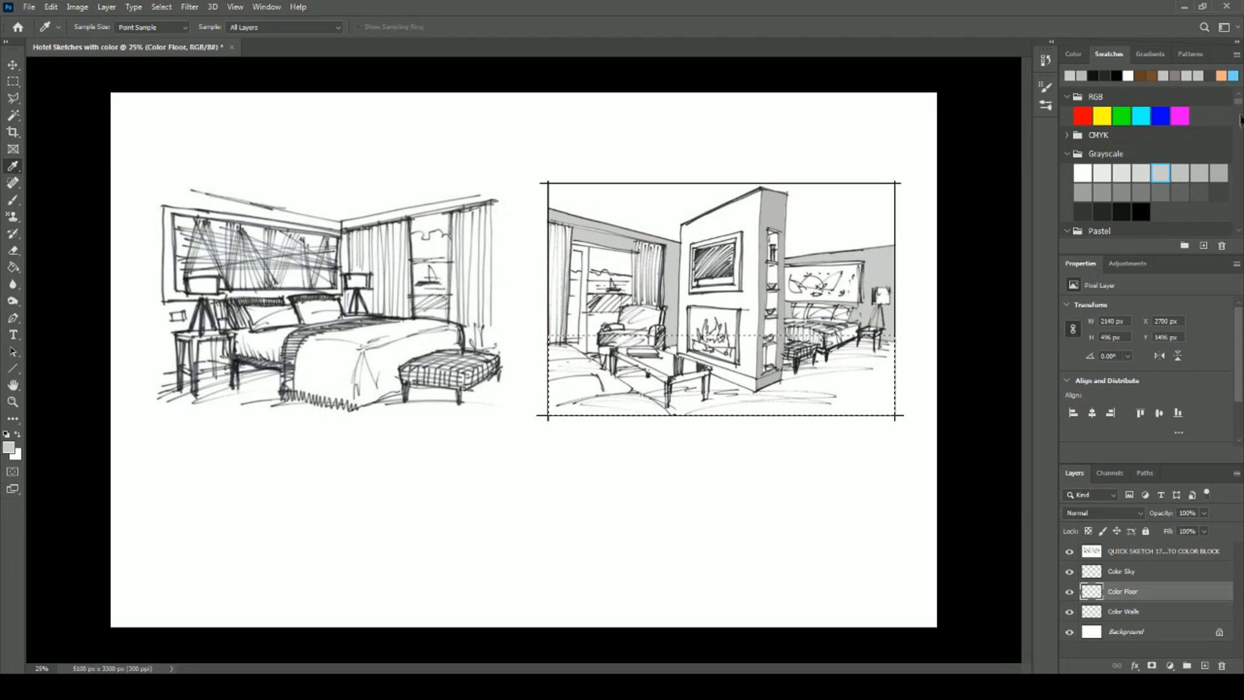
pyautogui.click(1068, 155)
pyautogui.scroll(-10, 1109, 184)
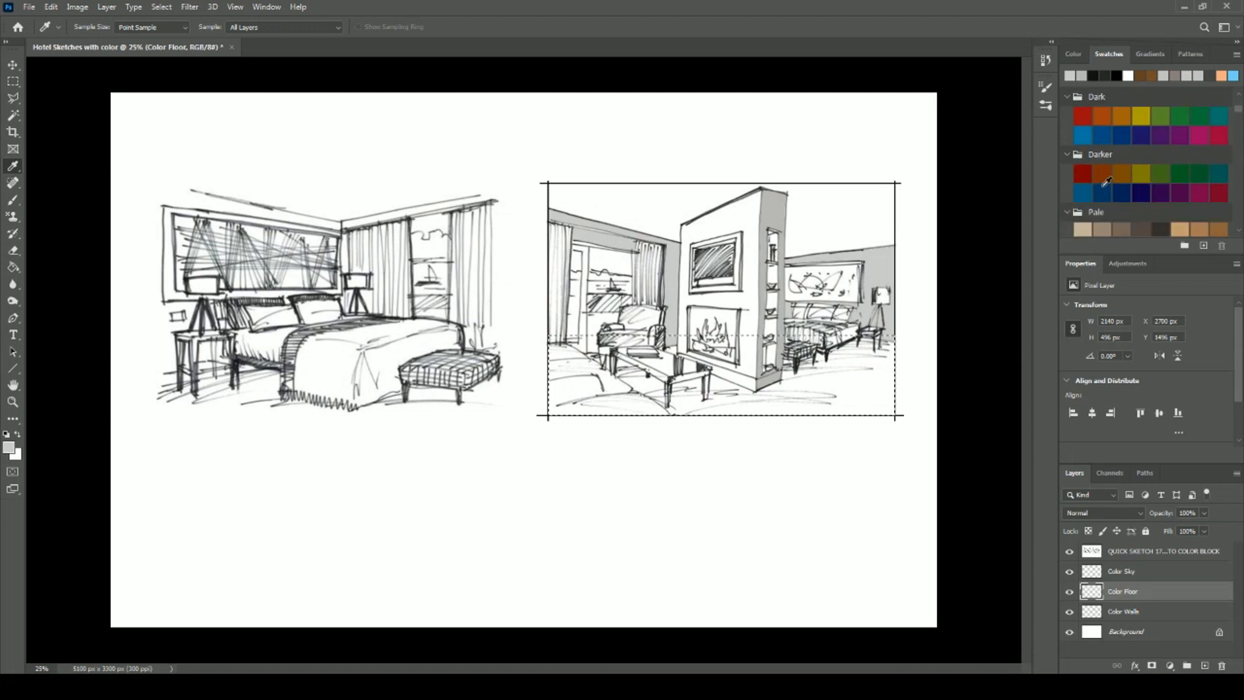
pyautogui.scroll(-3, 1106, 183)
pyautogui.click(1068, 172)
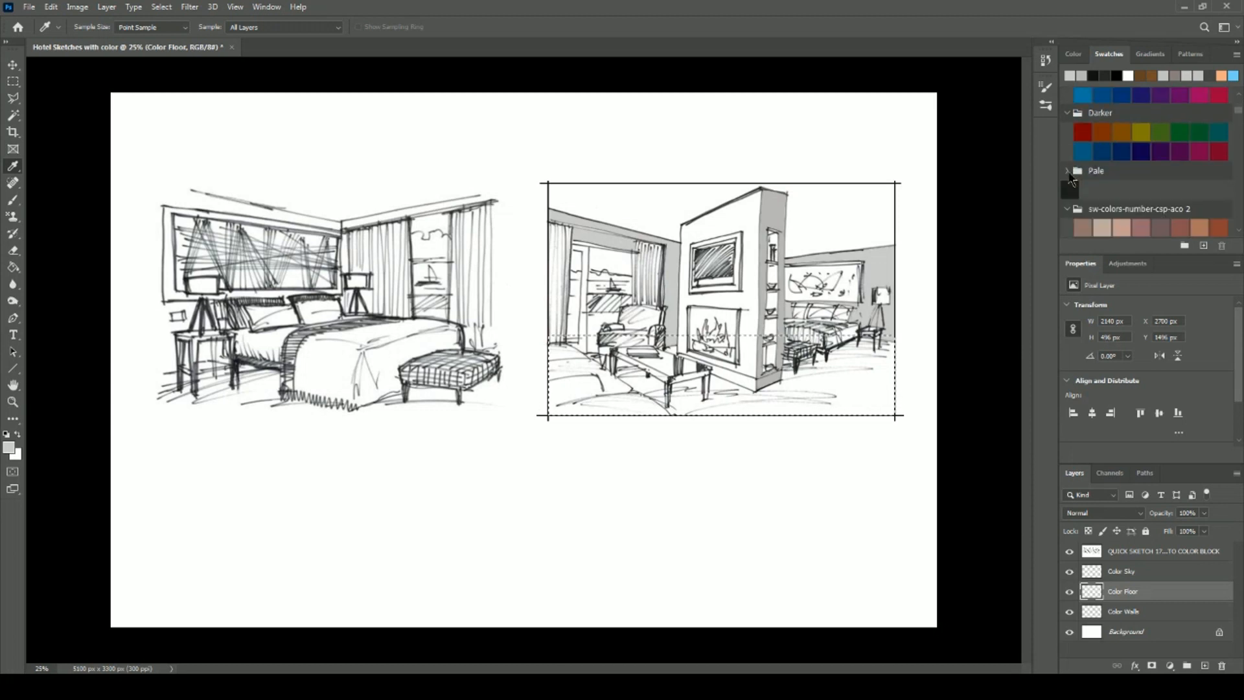
pyautogui.click(1068, 172)
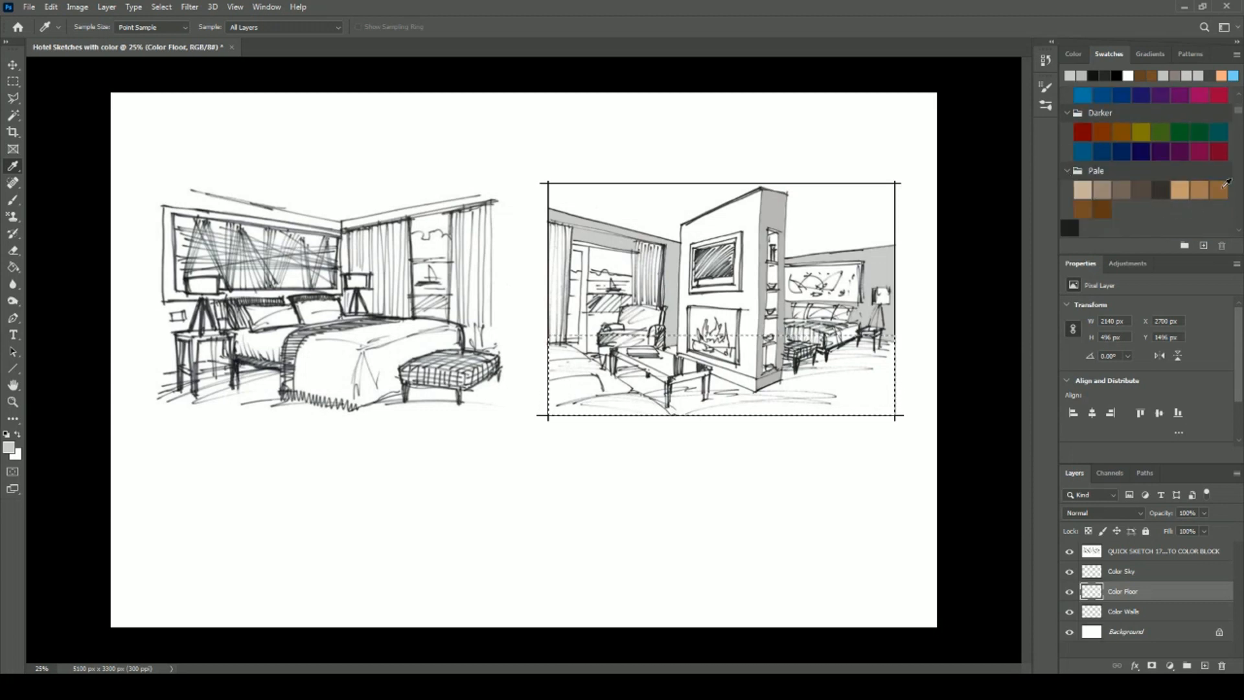
pyautogui.moveTo(1240, 117); pyautogui.dragTo(1242, 223)
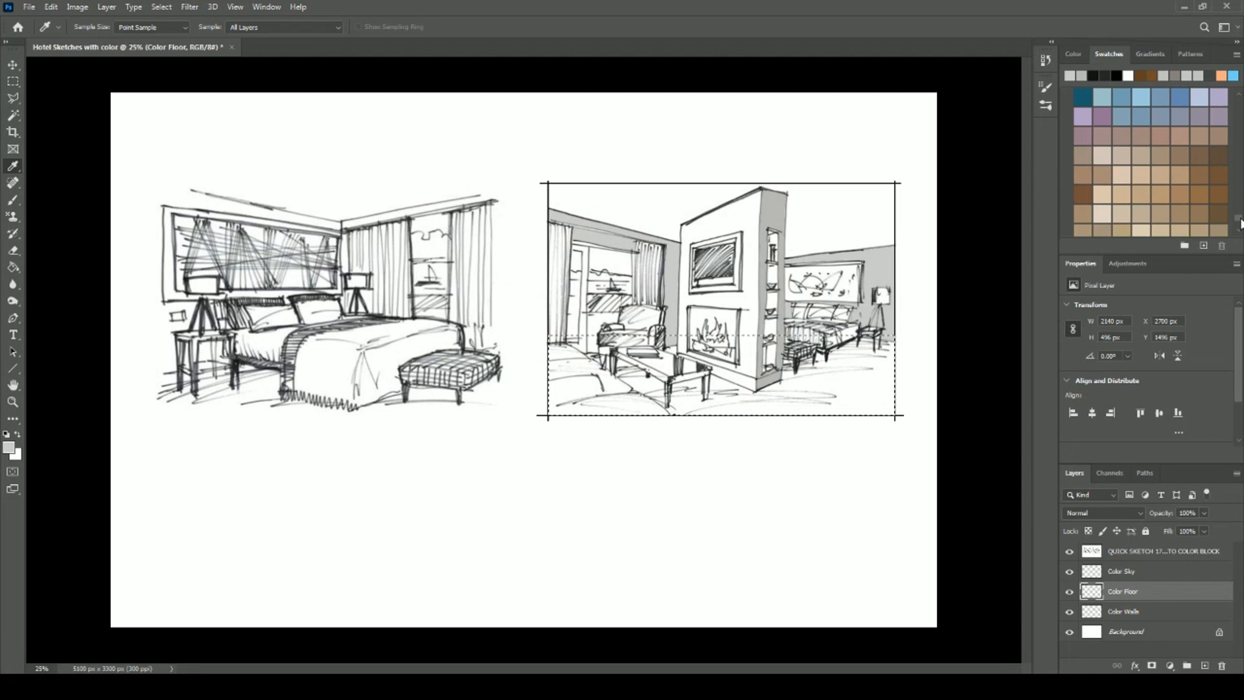
pyautogui.click(1220, 155)
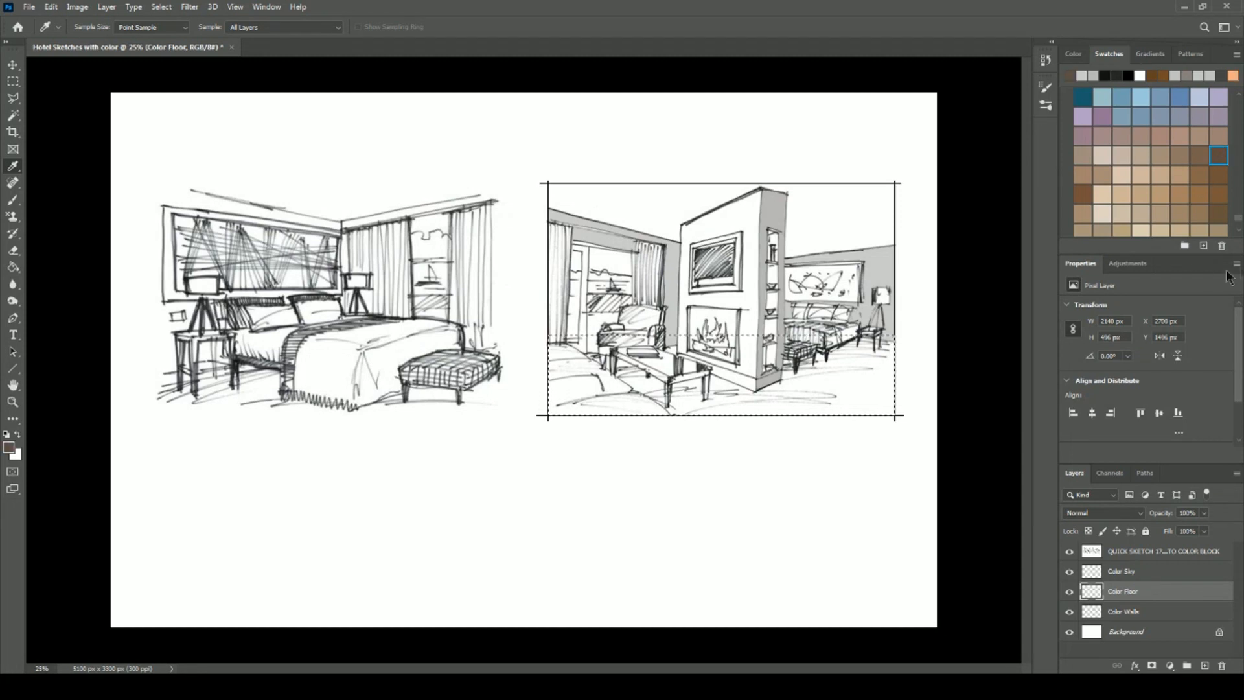
pyautogui.scroll(3, 1240, 220)
pyautogui.moveTo(1241, 221); pyautogui.dragTo(1239, 101)
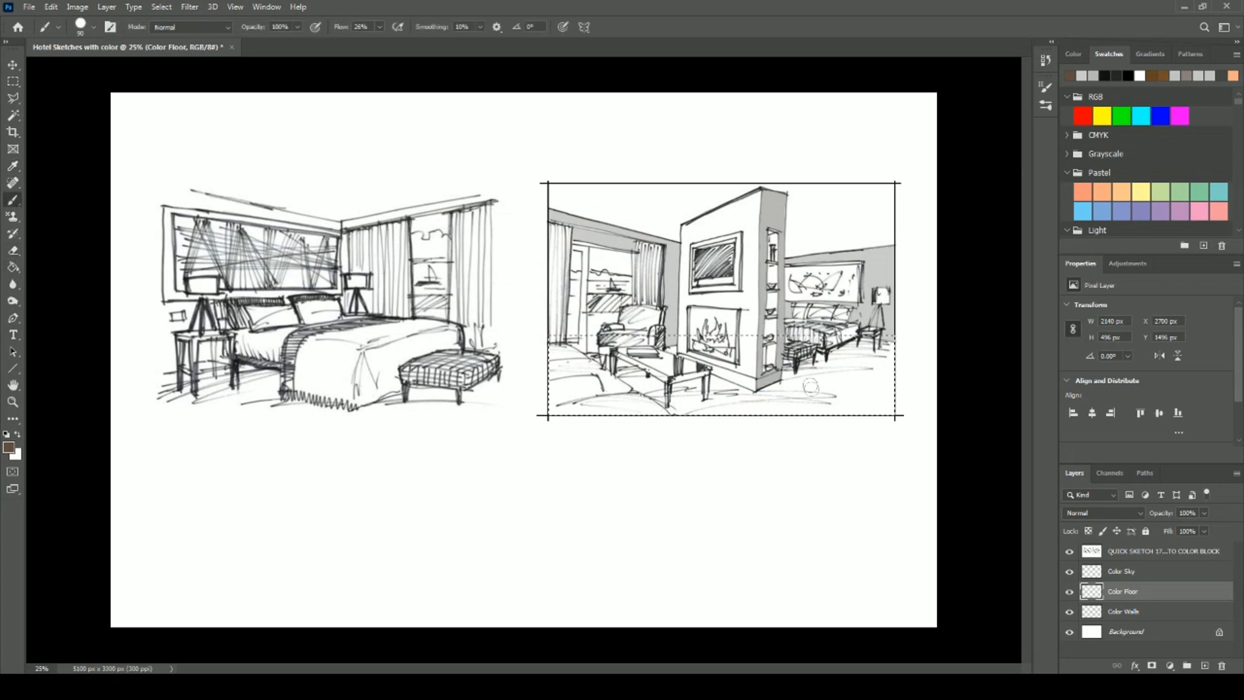
# Test a brush stroke on the bedroom floor, undo it, and adjust the foreground colour to brown 645245.
pyautogui.moveTo(839, 359)
pyautogui.mouseDown()
pyautogui.moveTo(829, 365)
pyautogui.moveTo(863, 345)
pyautogui.mouseUp()
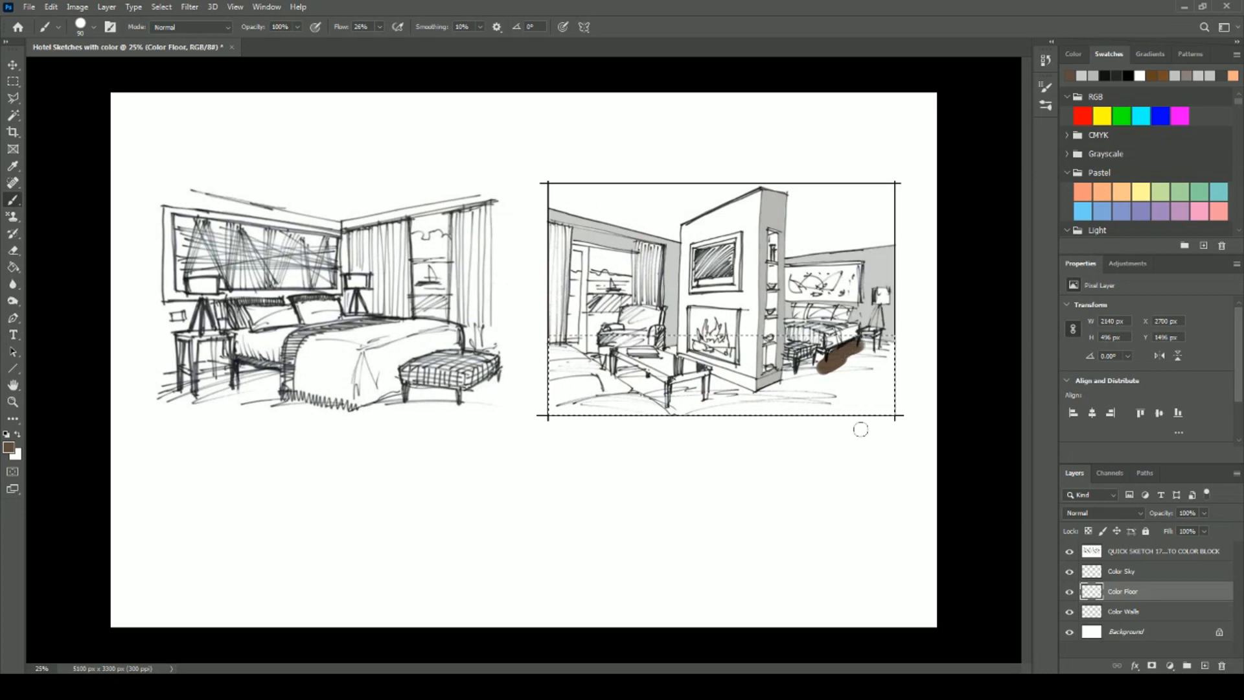
pyautogui.hotkey('ctrl', 'z')
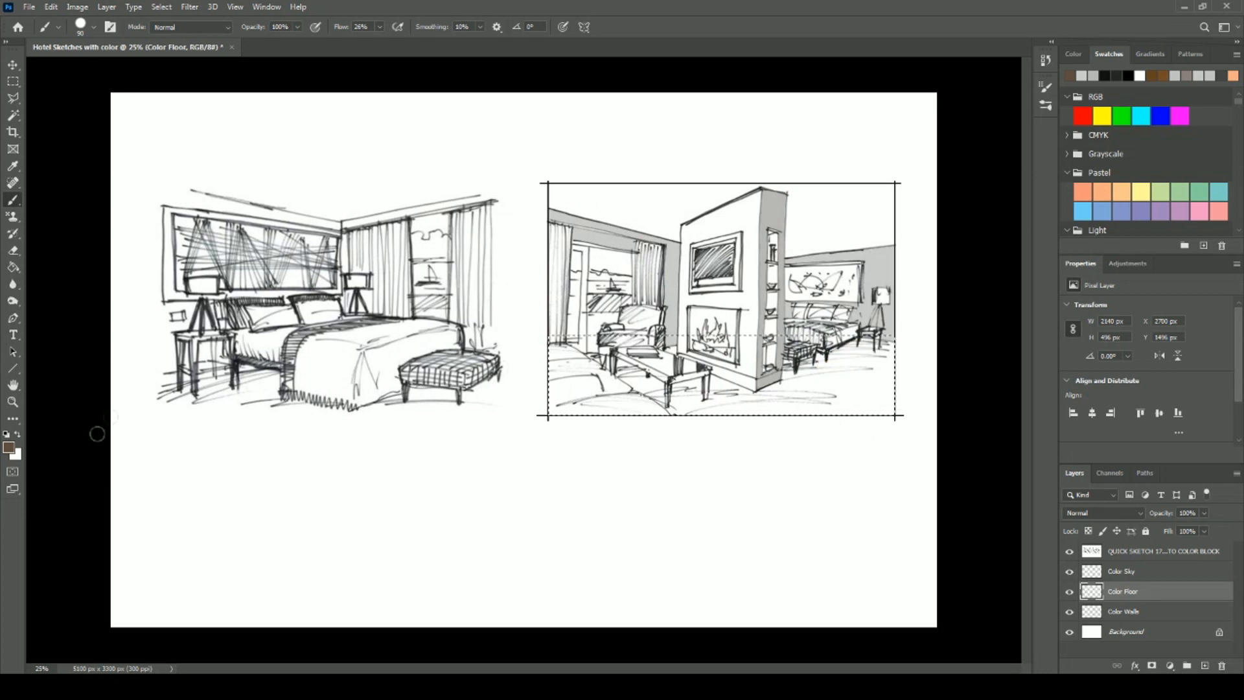
pyautogui.click(8, 447)
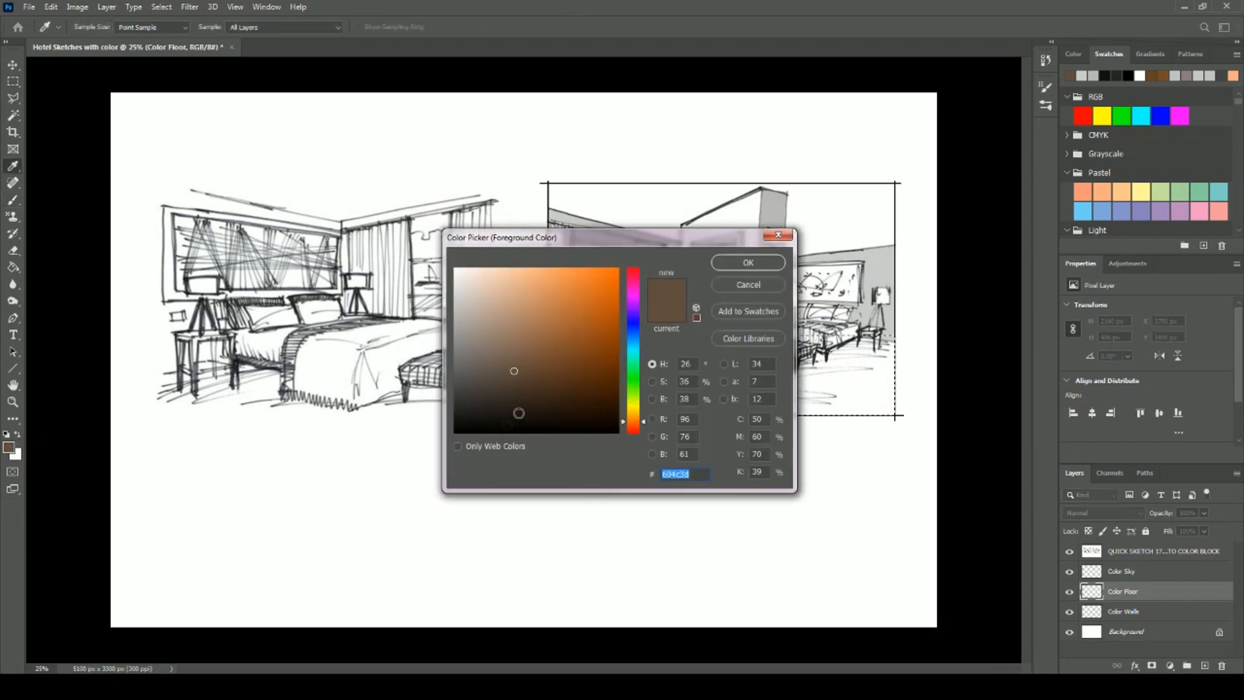
pyautogui.moveTo(516, 373); pyautogui.dragTo(506, 368)
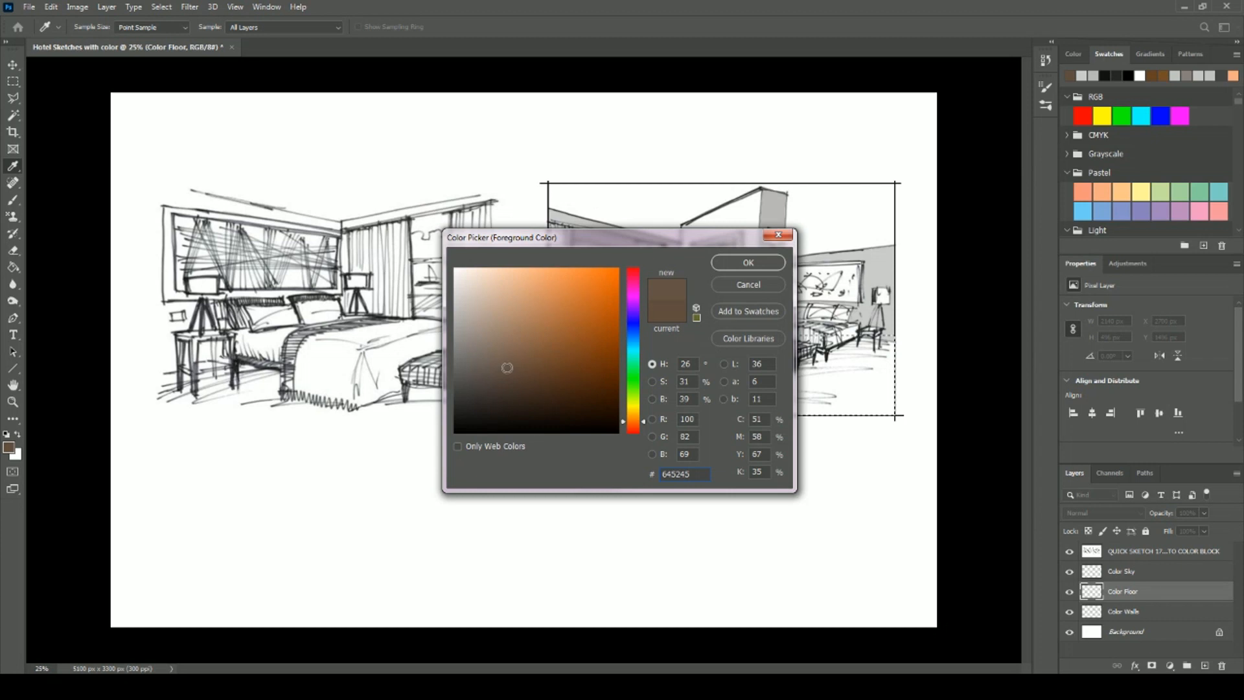
pyautogui.click(748, 262)
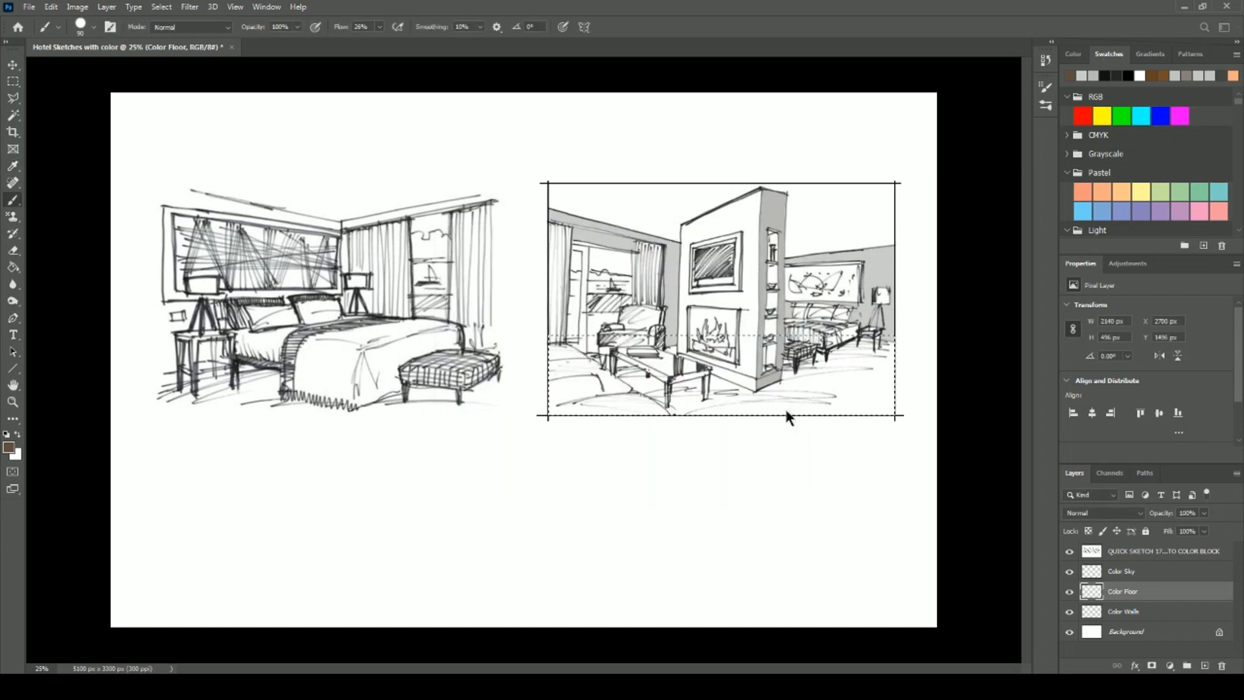
# Brush the brown over the floor around the fireplace wall, bed and coffee table, leaving the rug area in front unpainted.
pyautogui.moveTo(826, 390)
pyautogui.mouseDown()
pyautogui.moveTo(806, 395)
pyautogui.moveTo(846, 363)
pyautogui.moveTo(822, 359)
pyautogui.moveTo(864, 345)
pyautogui.moveTo(894, 351)
pyautogui.moveTo(892, 407)
pyautogui.moveTo(854, 408)
pyautogui.moveTo(904, 392)
pyautogui.moveTo(920, 366)
pyautogui.moveTo(865, 359)
pyautogui.moveTo(797, 375)
pyautogui.moveTo(790, 359)
pyautogui.moveTo(786, 392)
pyautogui.moveTo(760, 398)
pyautogui.moveTo(833, 382)
pyautogui.moveTo(836, 395)
pyautogui.moveTo(908, 353)
pyautogui.moveTo(782, 420)
pyautogui.moveTo(735, 408)
pyautogui.moveTo(709, 383)
pyautogui.moveTo(744, 402)
pyautogui.moveTo(713, 384)
pyautogui.moveTo(733, 392)
pyautogui.mouseUp()
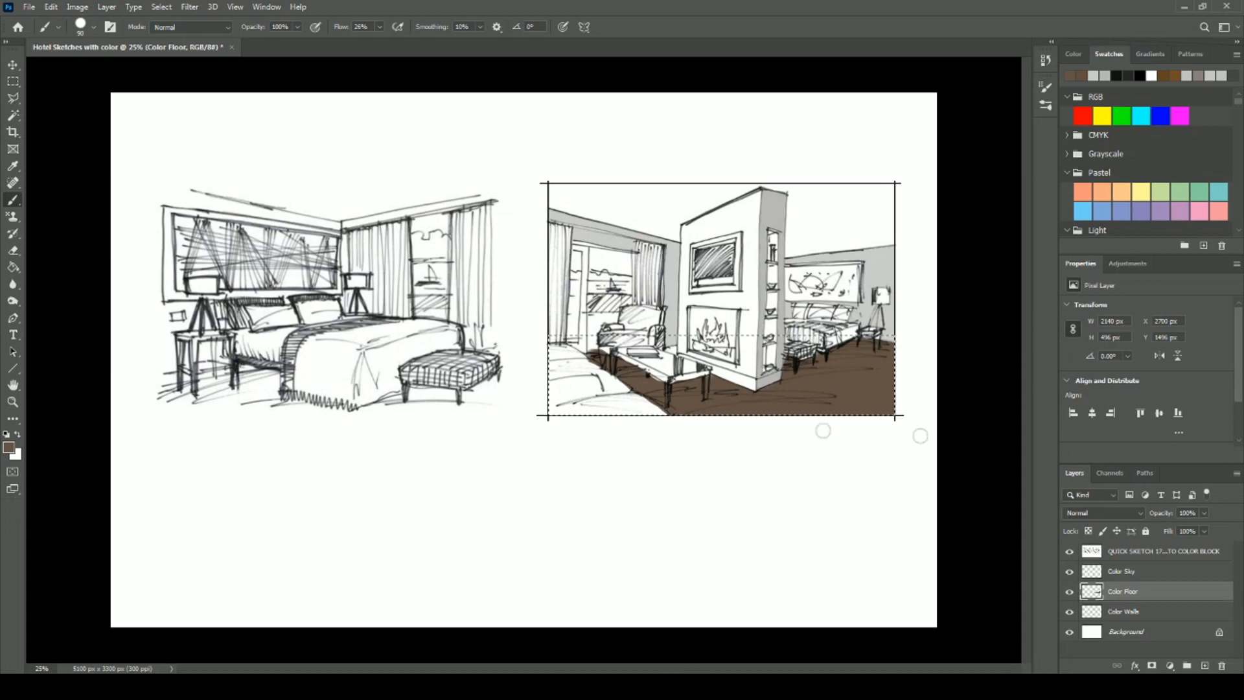
pyautogui.moveTo(875, 356); pyautogui.dragTo(915, 442)
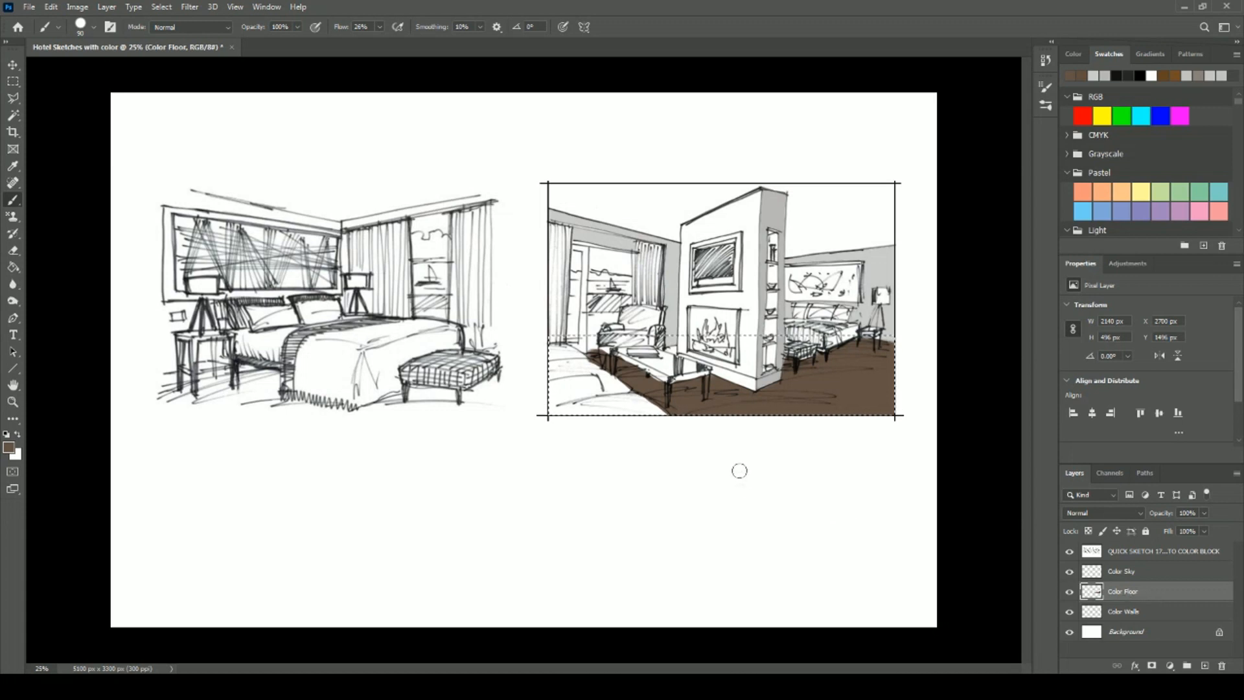
# Erase the brown overspill along the curved edge of the white foreground area and beside the armchair with the Eraser.
pyautogui.click(13, 250)
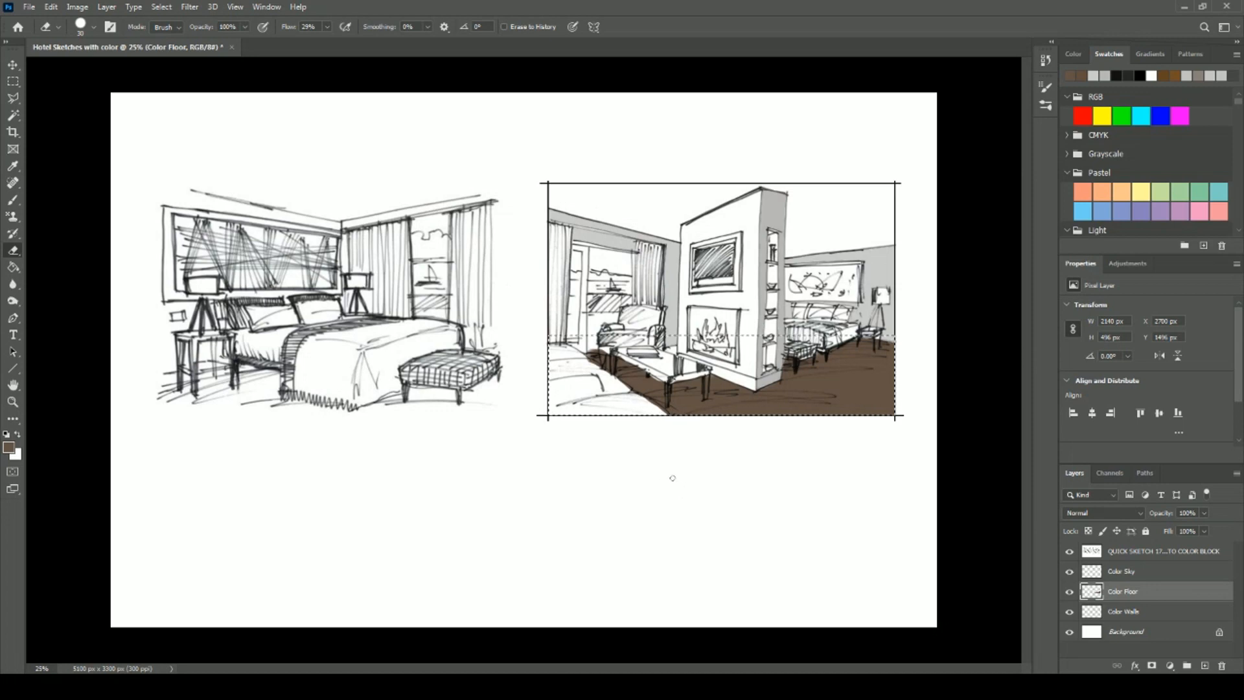
pyautogui.scroll(5, 673, 478)
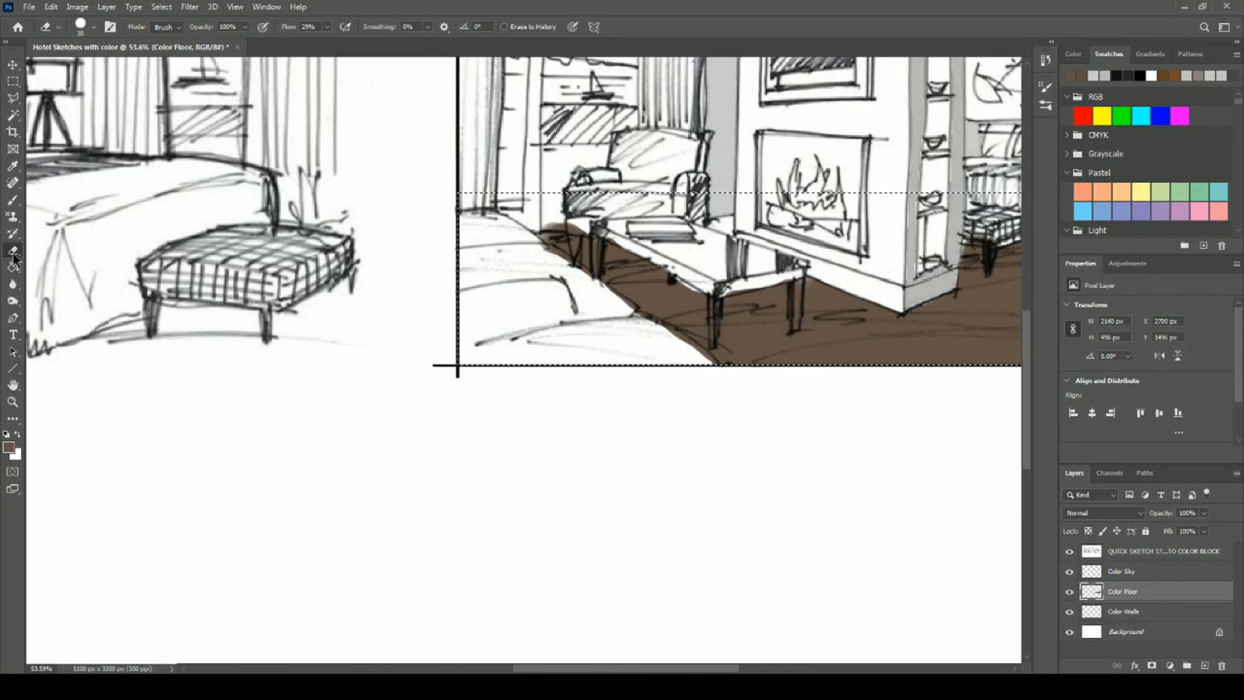
pyautogui.click(7, 433)
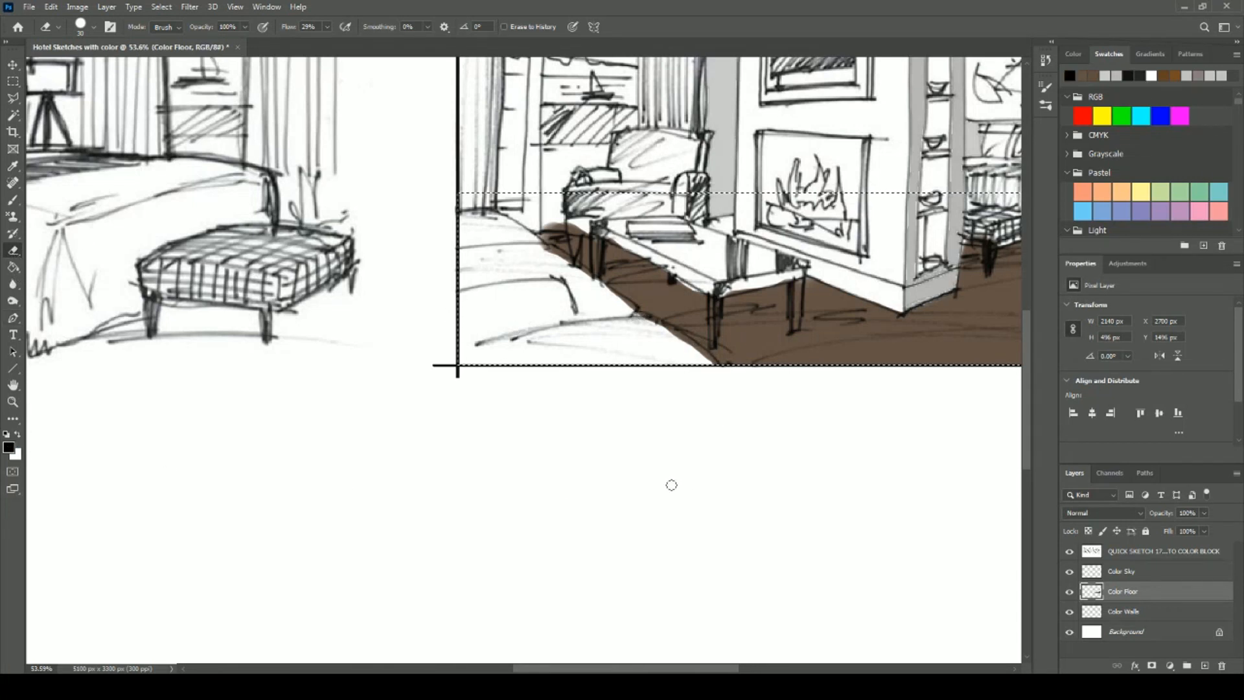
pyautogui.moveTo(657, 324); pyautogui.dragTo(716, 371)
pyautogui.moveTo(630, 312)
pyautogui.mouseDown()
pyautogui.moveTo(544, 252)
pyautogui.moveTo(595, 286)
pyautogui.mouseUp()
pyautogui.moveTo(528, 237)
pyautogui.mouseDown()
pyautogui.moveTo(542, 248)
pyautogui.moveTo(558, 225)
pyautogui.moveTo(621, 240)
pyautogui.moveTo(574, 228)
pyautogui.moveTo(598, 229)
pyautogui.mouseUp()
# Reduce the eraser to 10 px and erase the brown from the coffee table's legs and lower rail and the stool's leg.
pyautogui.press('[')
pyautogui.press('[')
pyautogui.moveTo(597, 237)
pyautogui.mouseDown()
pyautogui.moveTo(595, 273)
pyautogui.moveTo(595, 234)
pyautogui.mouseUp()
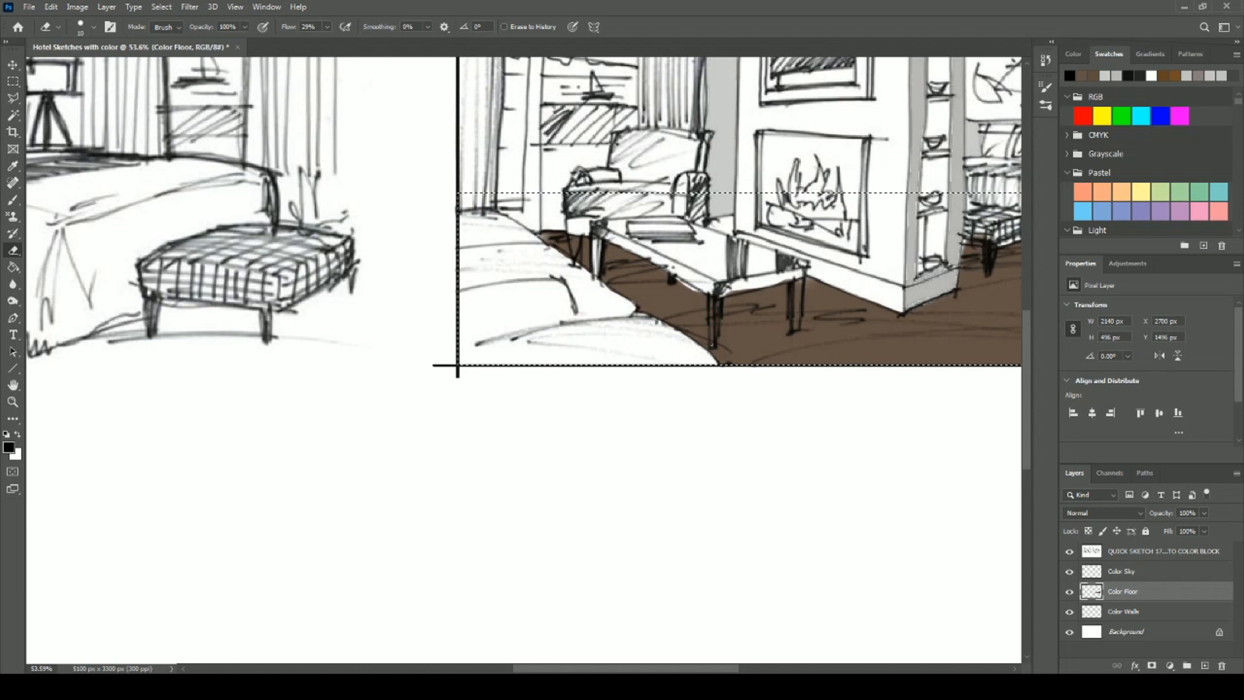
pyautogui.moveTo(714, 343); pyautogui.dragTo(716, 297)
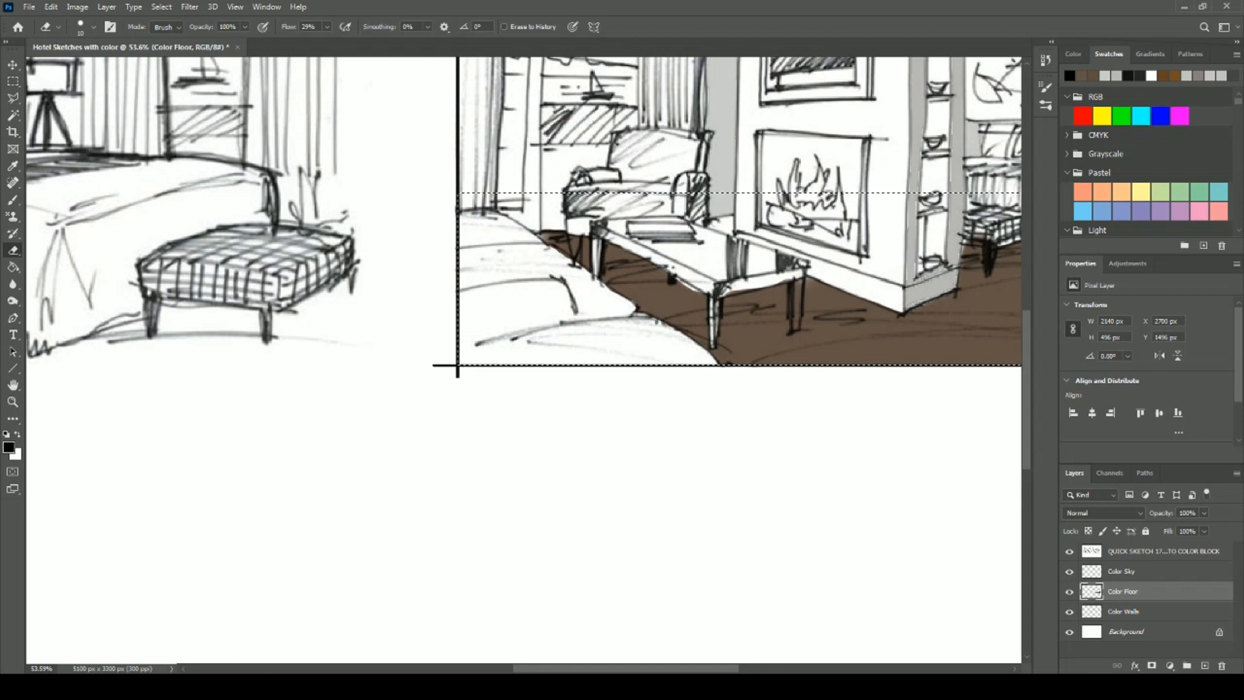
pyautogui.moveTo(722, 294); pyautogui.dragTo(796, 279)
pyautogui.moveTo(795, 283); pyautogui.dragTo(797, 313)
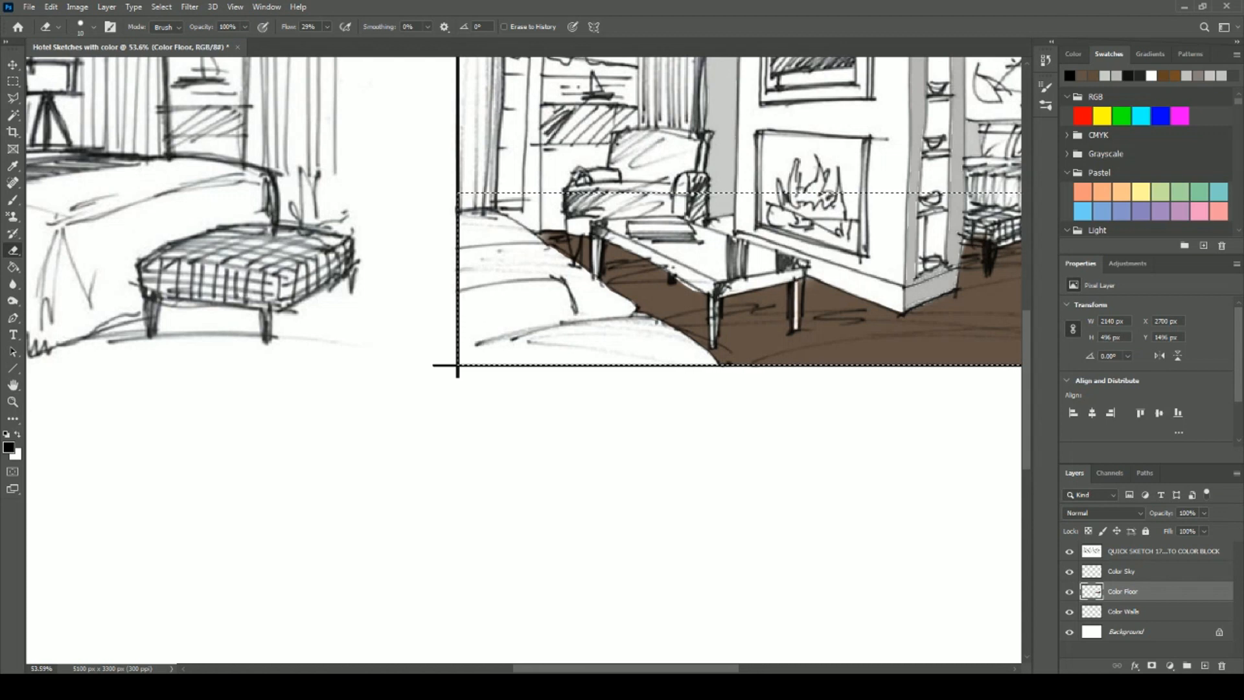
pyautogui.moveTo(799, 280)
pyautogui.mouseDown()
pyautogui.moveTo(800, 311)
pyautogui.moveTo(797, 301)
pyautogui.mouseUp()
pyautogui.moveTo(791, 306); pyautogui.dragTo(789, 283)
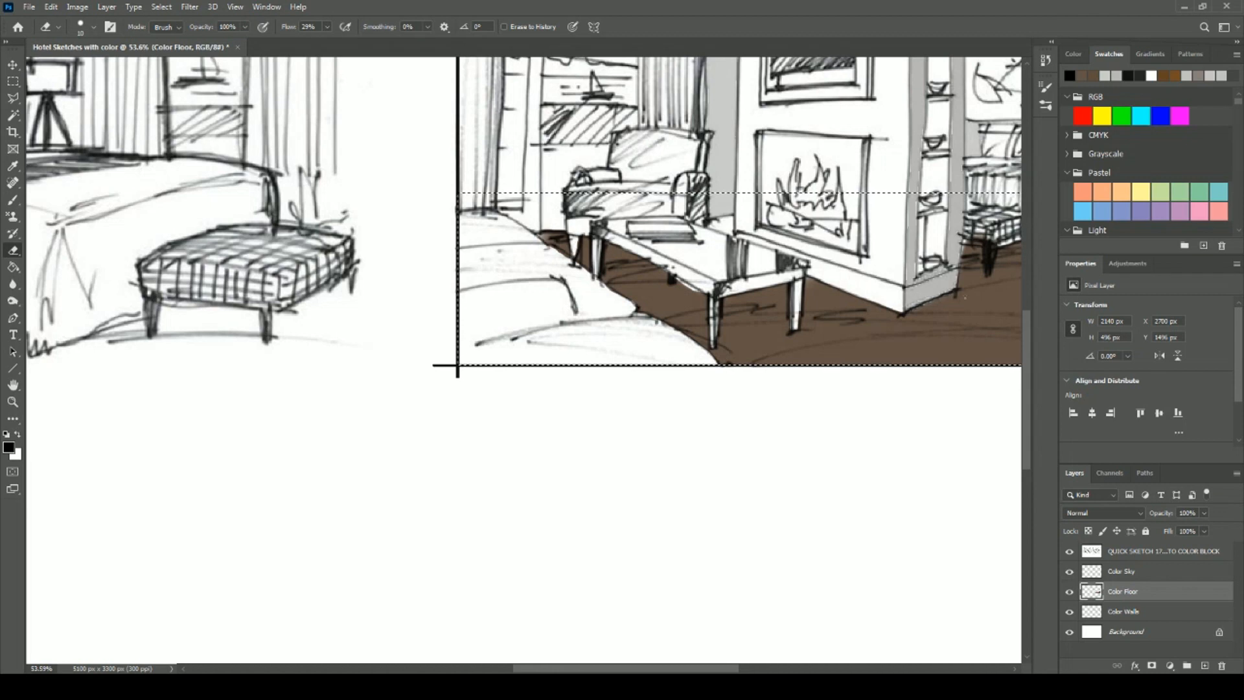
pyautogui.moveTo(989, 263)
pyautogui.mouseDown()
pyautogui.moveTo(990, 244)
pyautogui.moveTo(970, 241)
pyautogui.moveTo(992, 243)
pyautogui.mouseUp()
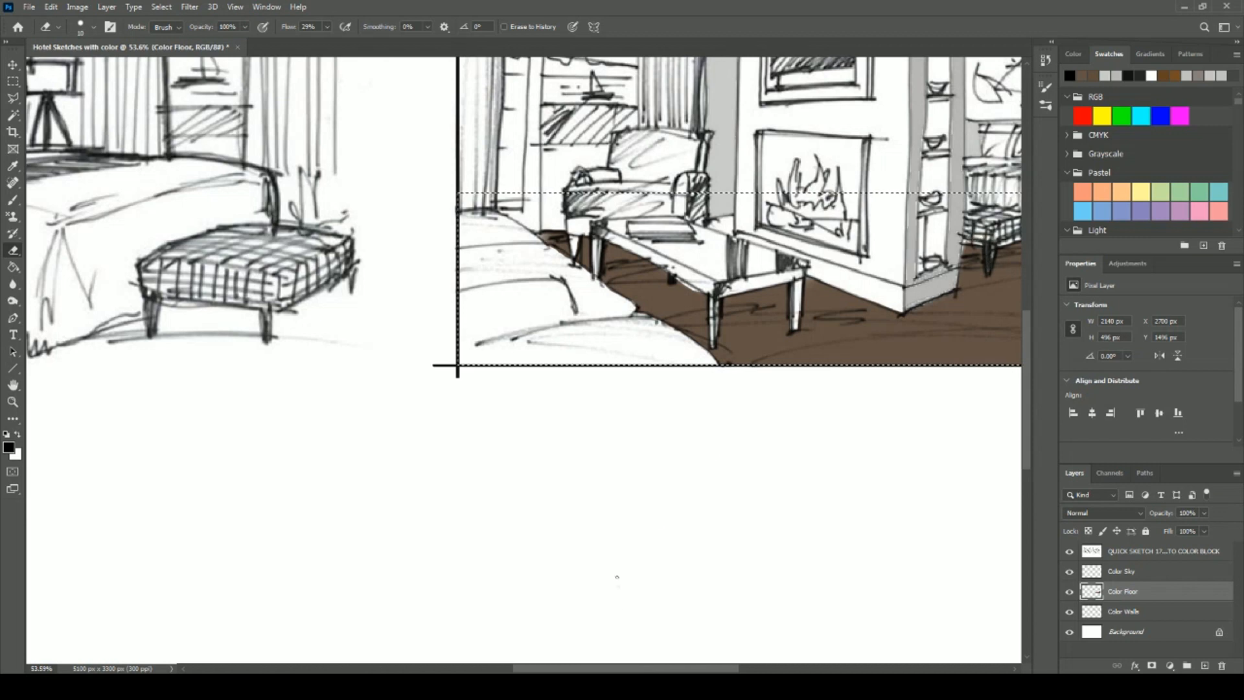
# Enlarge the eraser to 20 px and deselect the floor area.
pyautogui.moveTo(638, 668); pyautogui.dragTo(703, 668)
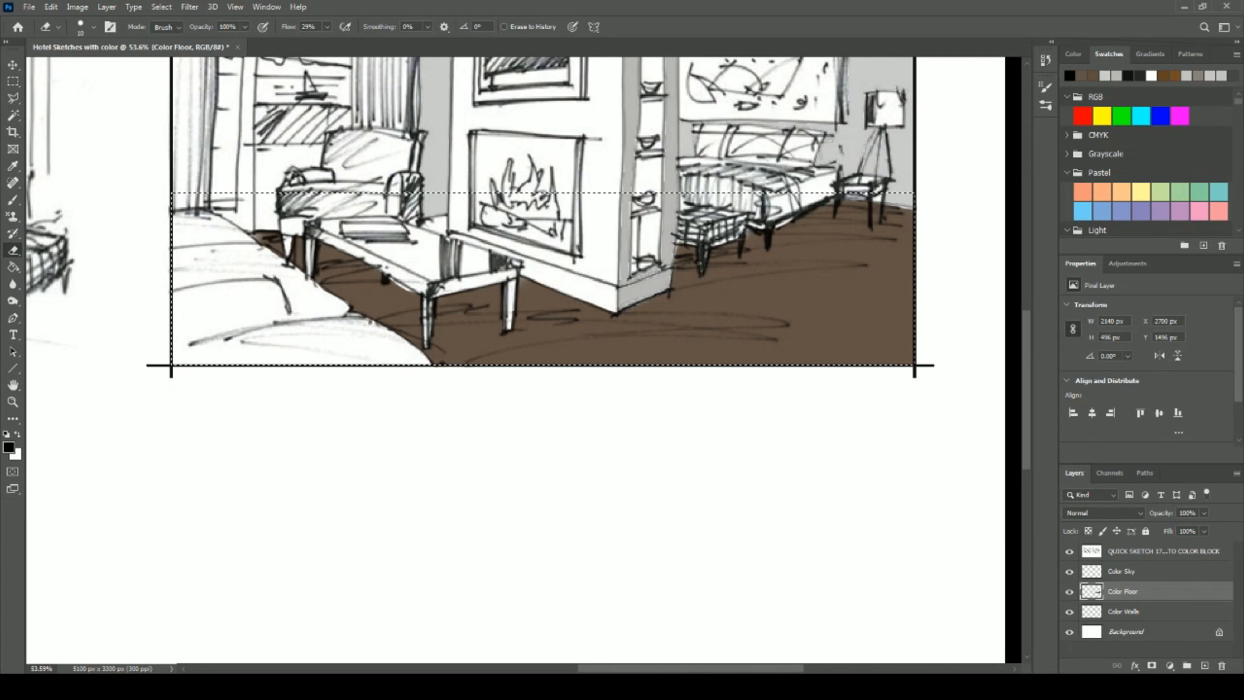
pyautogui.press(']')
pyautogui.hscroll(2, 853, 440)
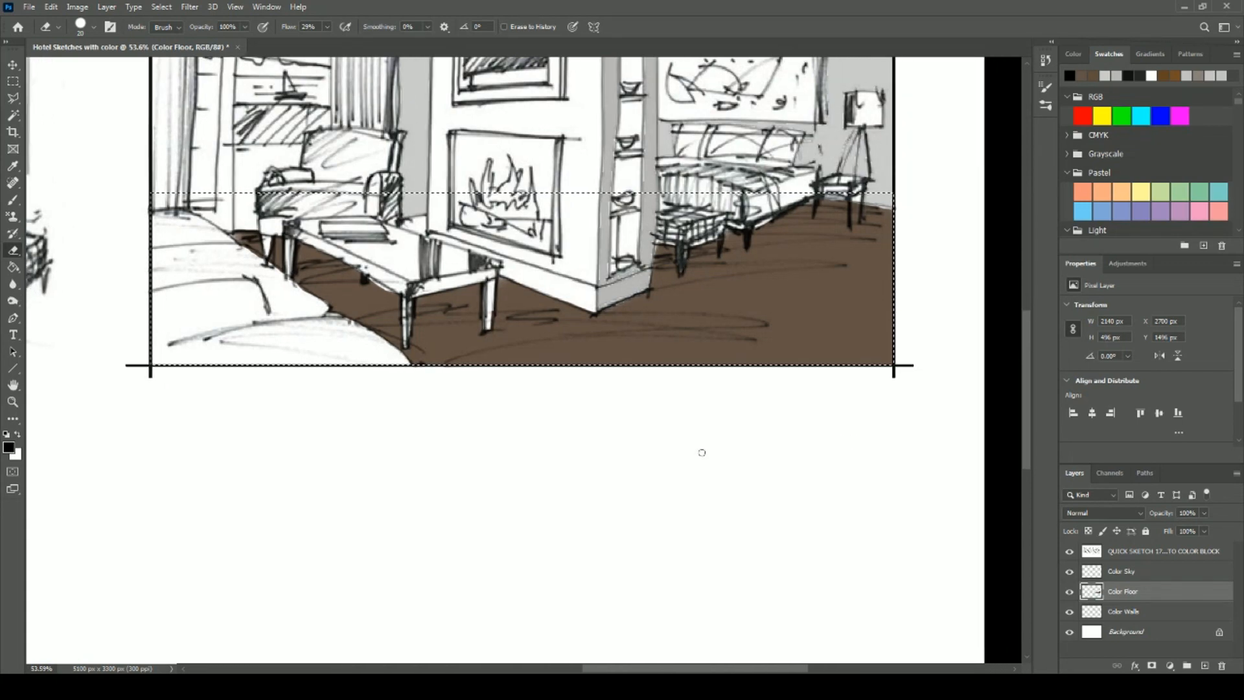
pyautogui.scroll(-3, 705, 450)
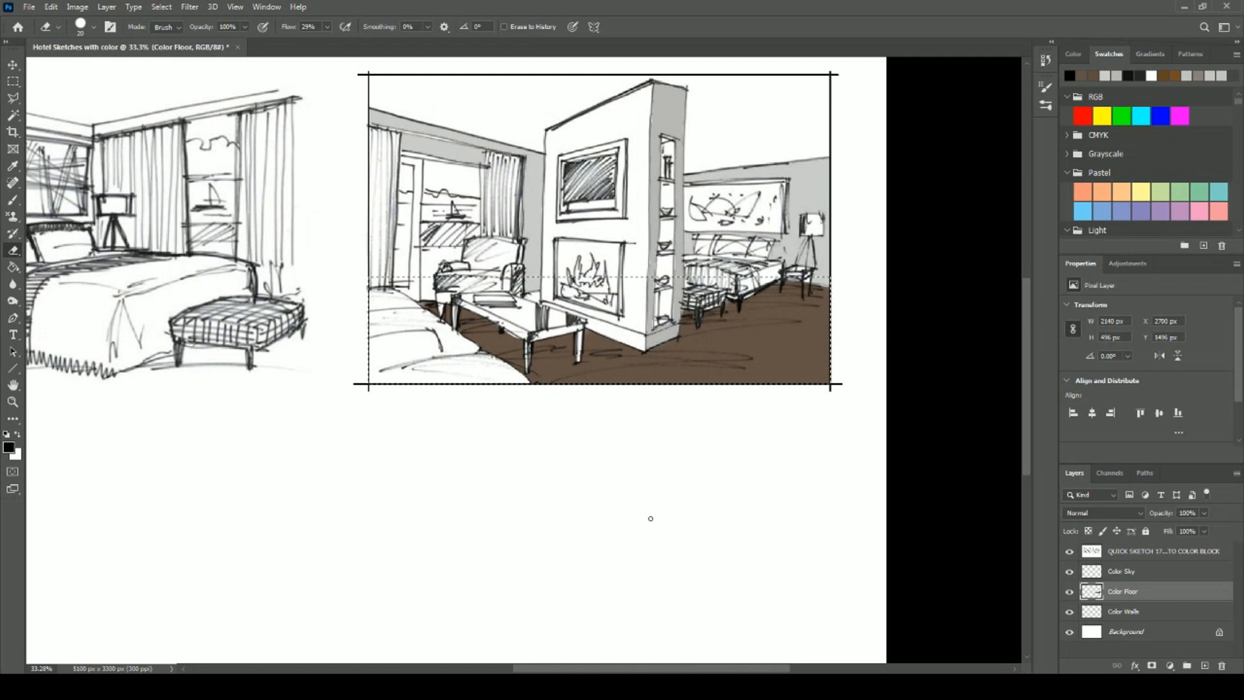
pyautogui.hotkey('ctrl', 'd')
# Check the sketch layer's Multiply blend mode and the colours with that layer hidden, show it again, and make Color Sky the active layer.
pyautogui.click(1138, 552)
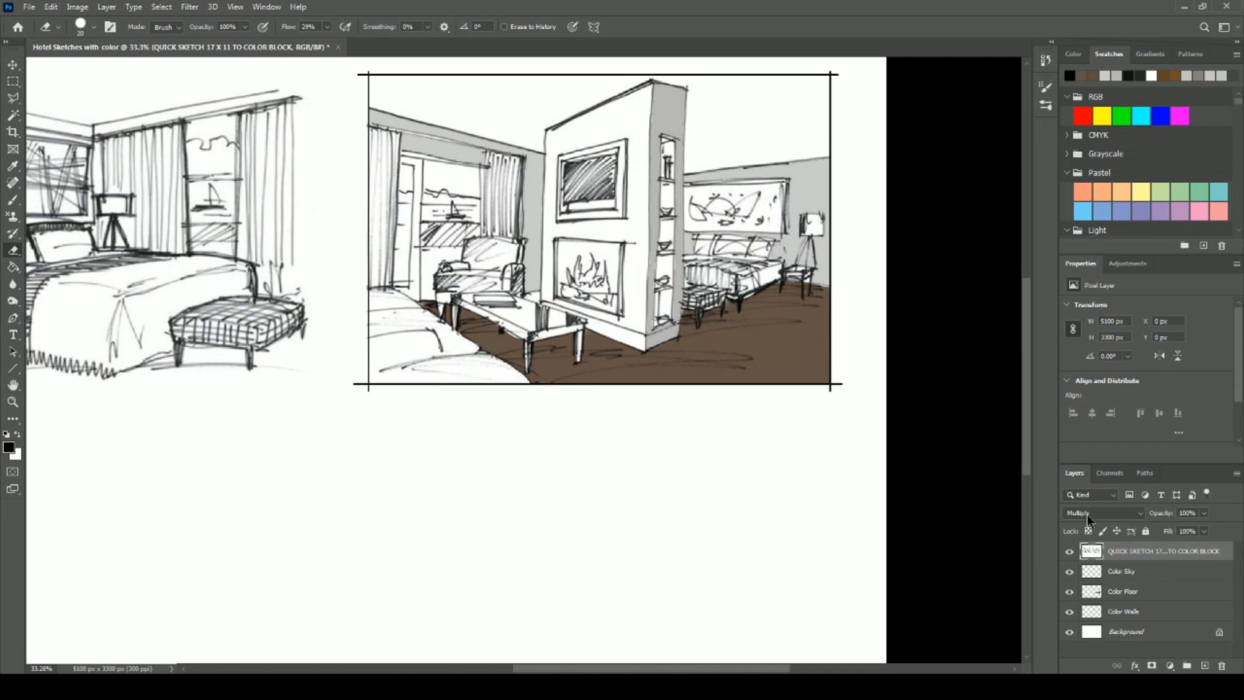
pyautogui.click(1140, 516)
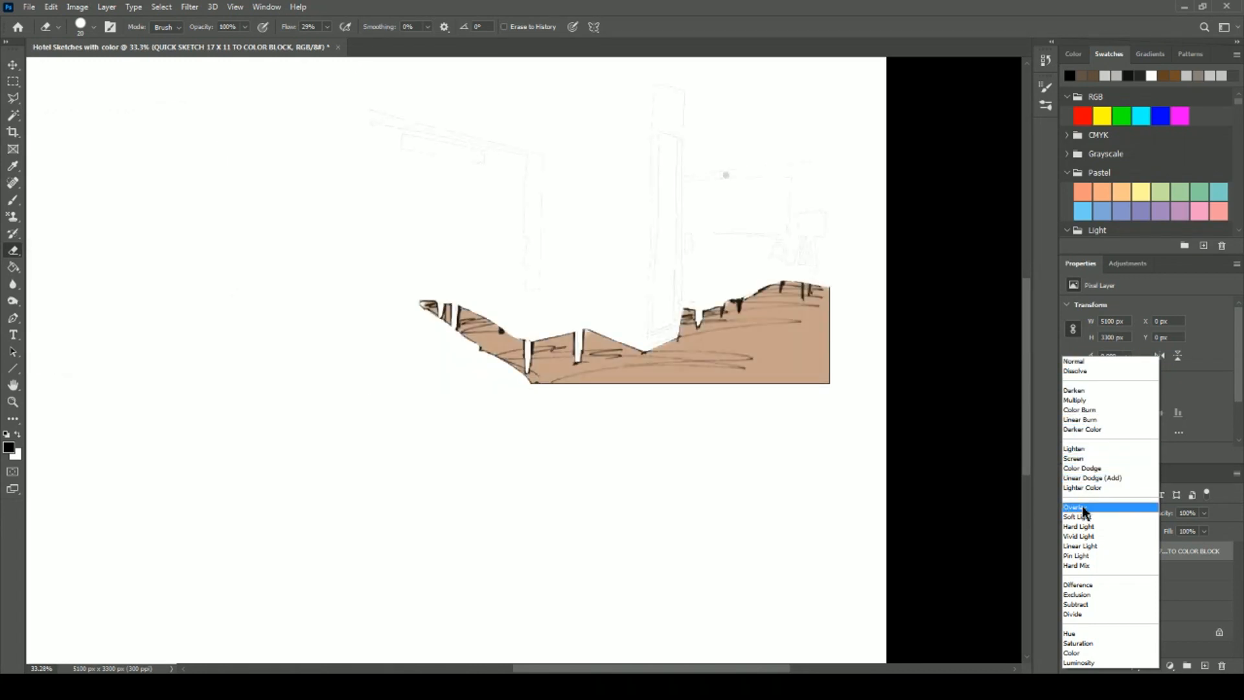
pyautogui.click(1077, 402)
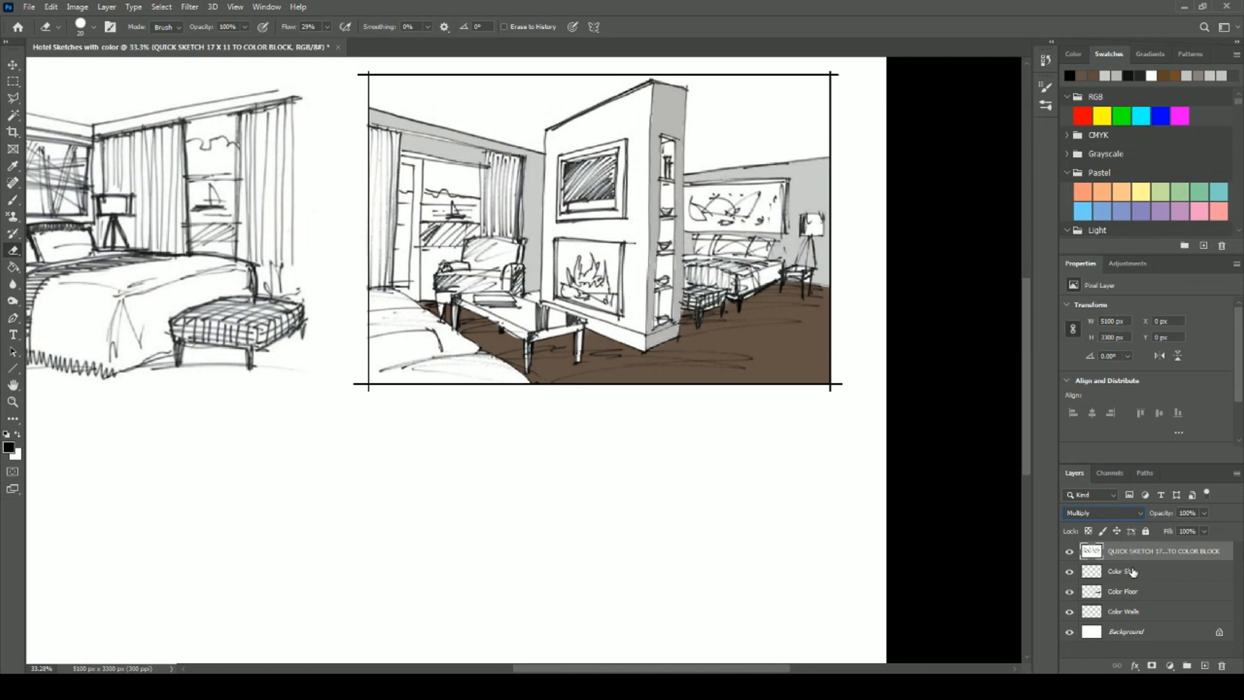
pyautogui.click(1070, 552)
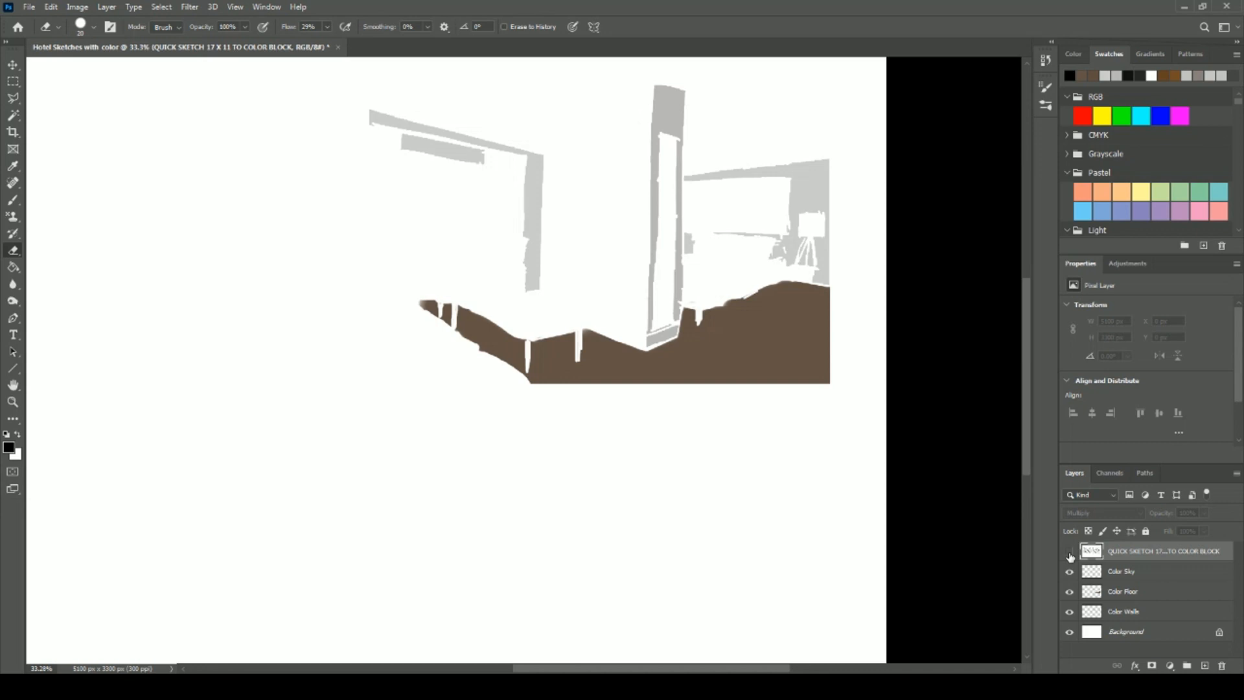
pyautogui.click(1070, 552)
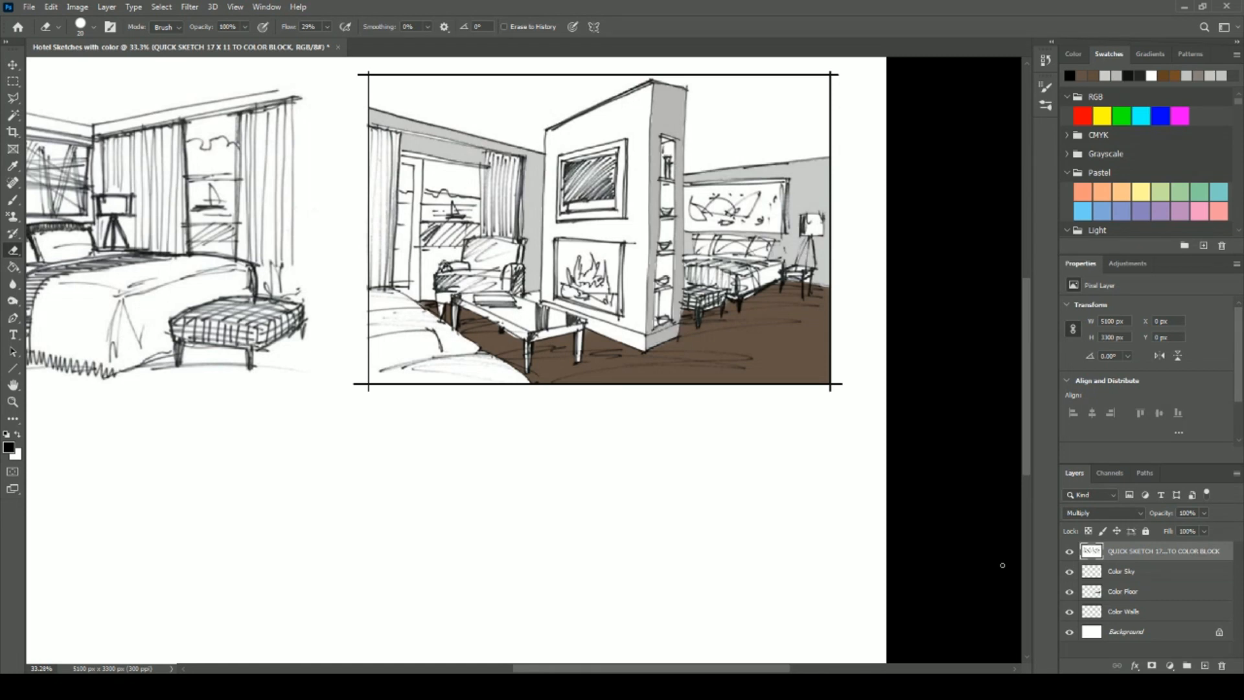
pyautogui.click(1122, 573)
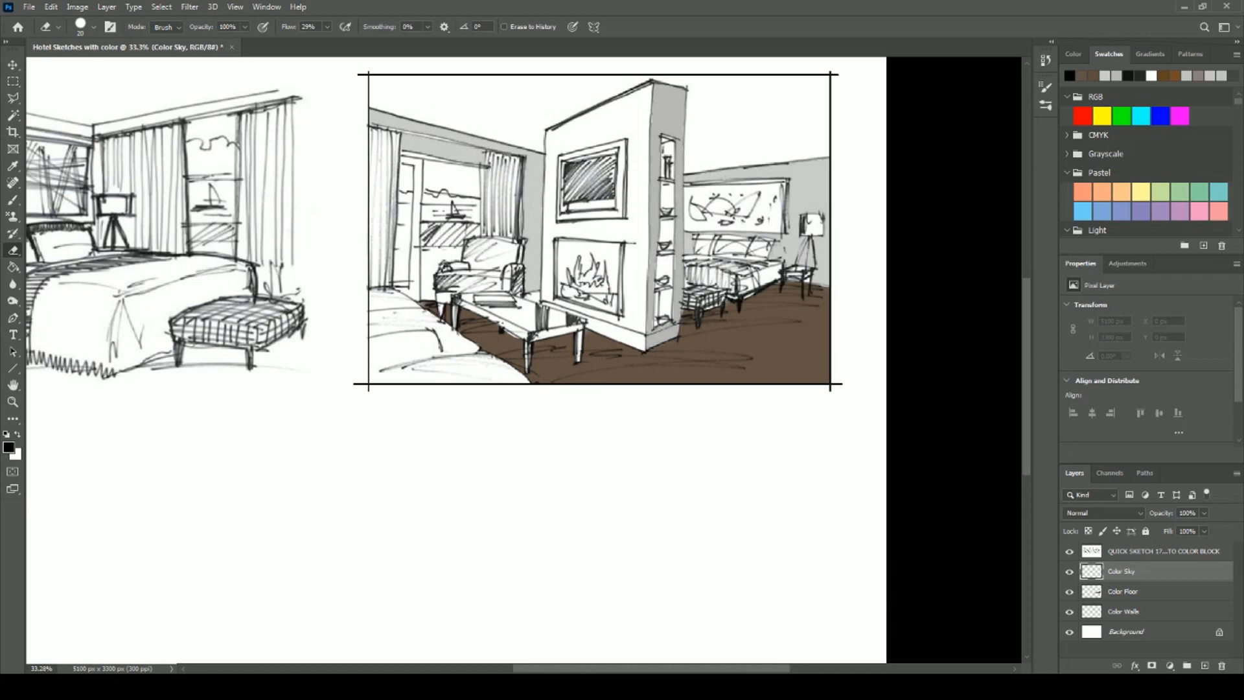
# Try selecting the sky, water and lower part of the window view with the Magic Wand, and deselect them.
pyautogui.click(13, 114)
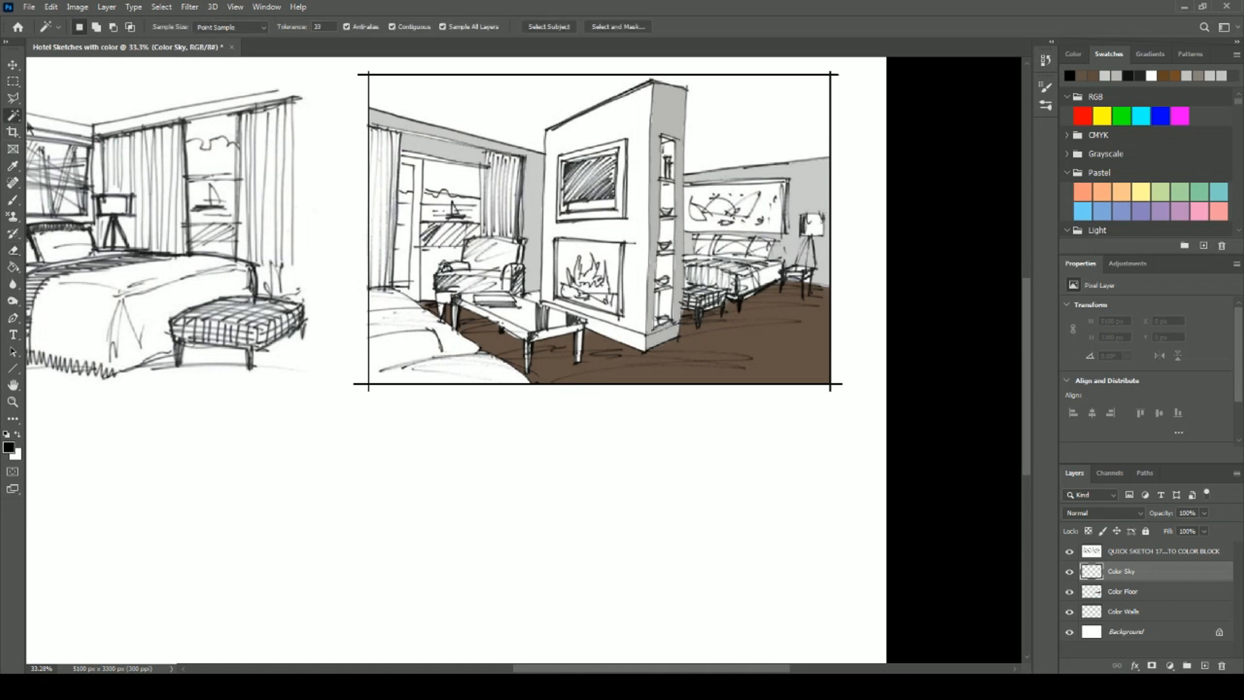
pyautogui.click(444, 178)
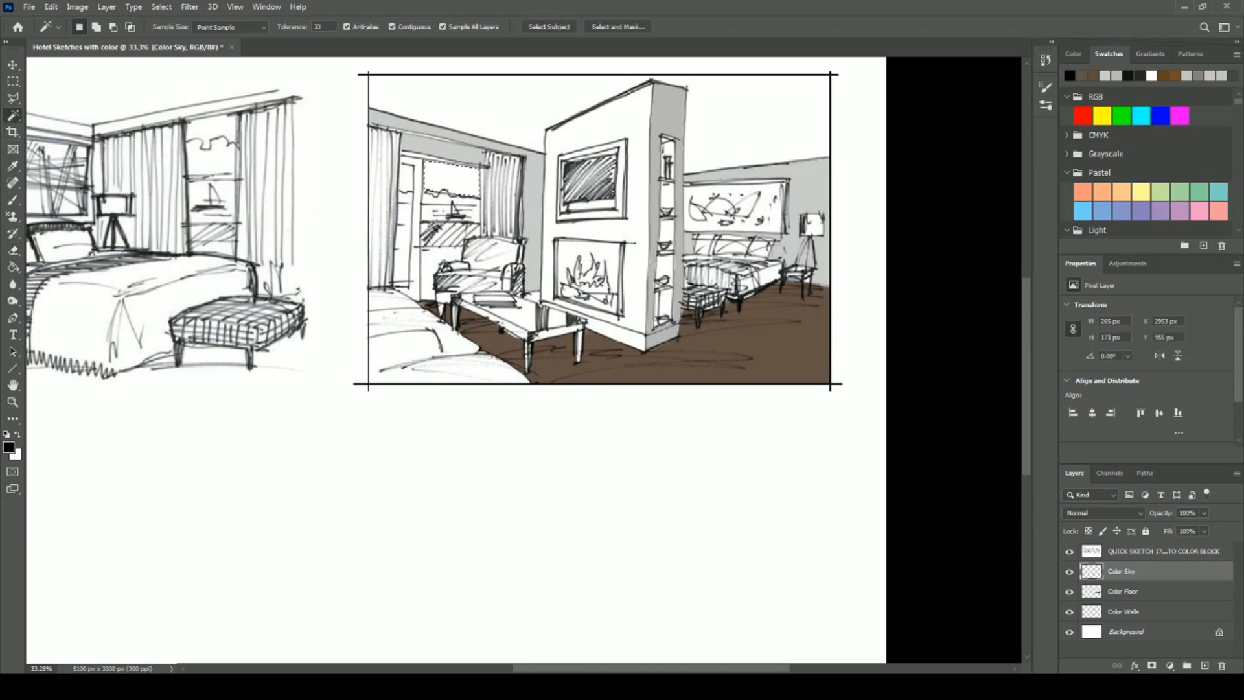
pyautogui.press('shift')
pyautogui.keyDown('shift'); pyautogui.click(451, 207); pyautogui.keyUp('shift')
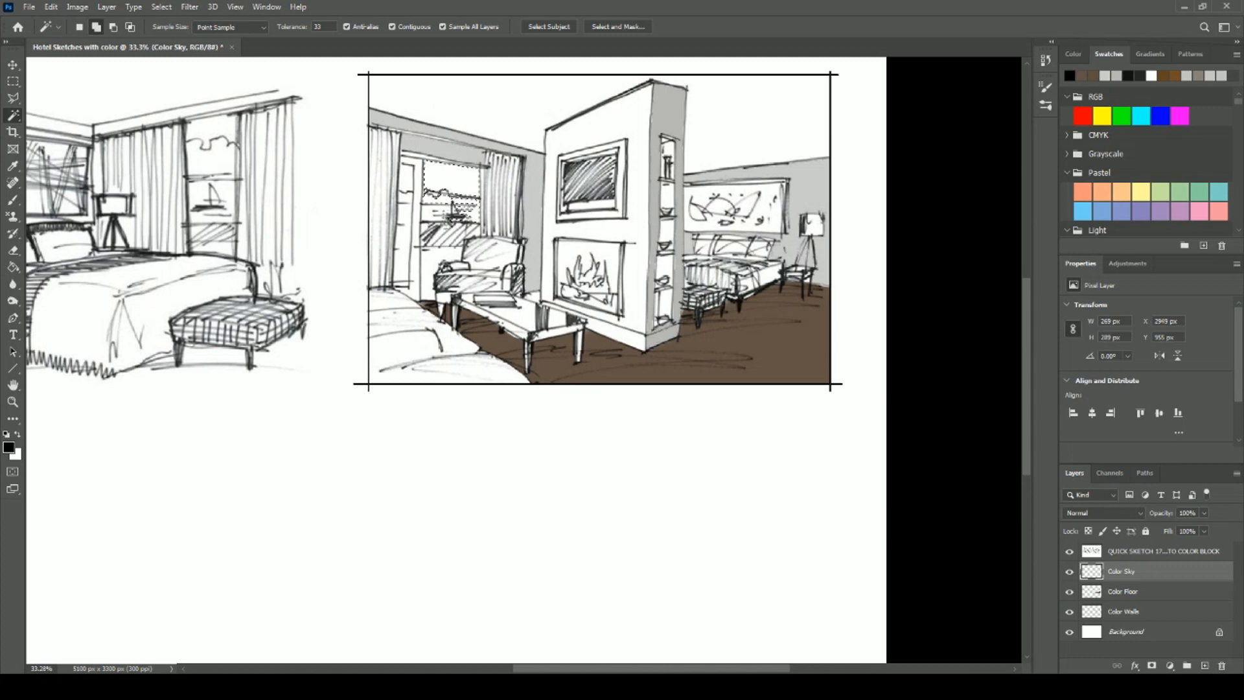
pyautogui.keyDown('shift'); pyautogui.click(445, 233); pyautogui.keyUp('shift')
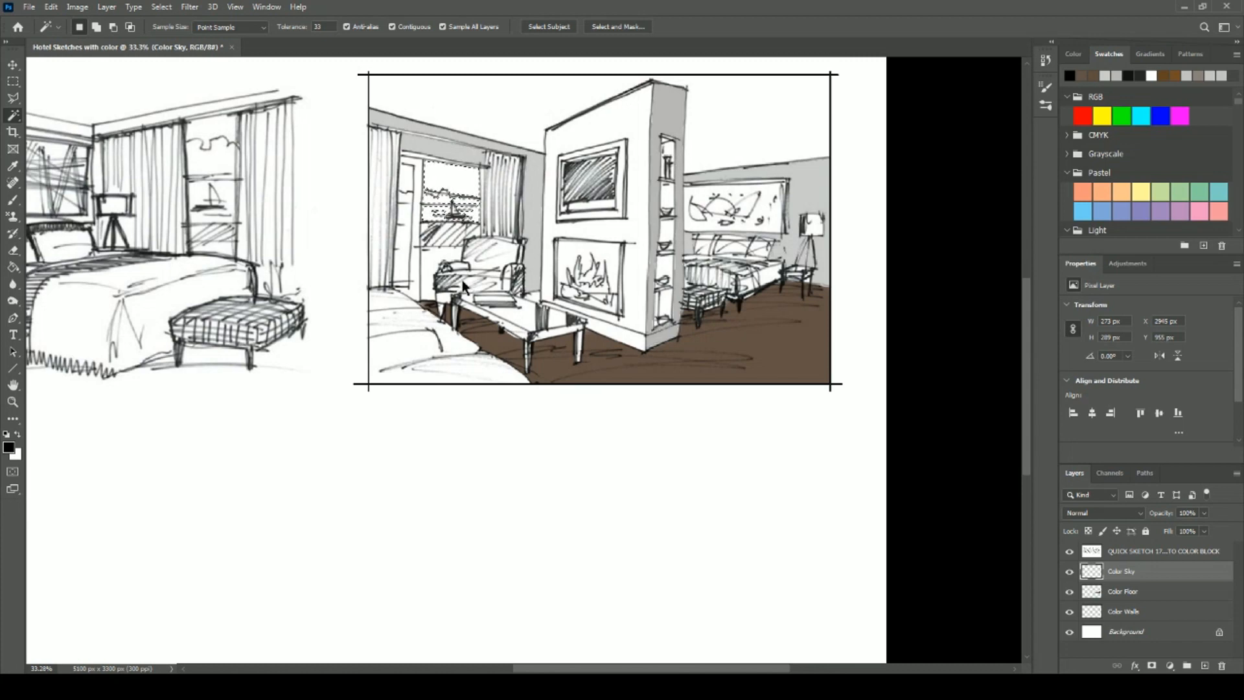
pyautogui.hotkey('ctrl', 'shift', 's')
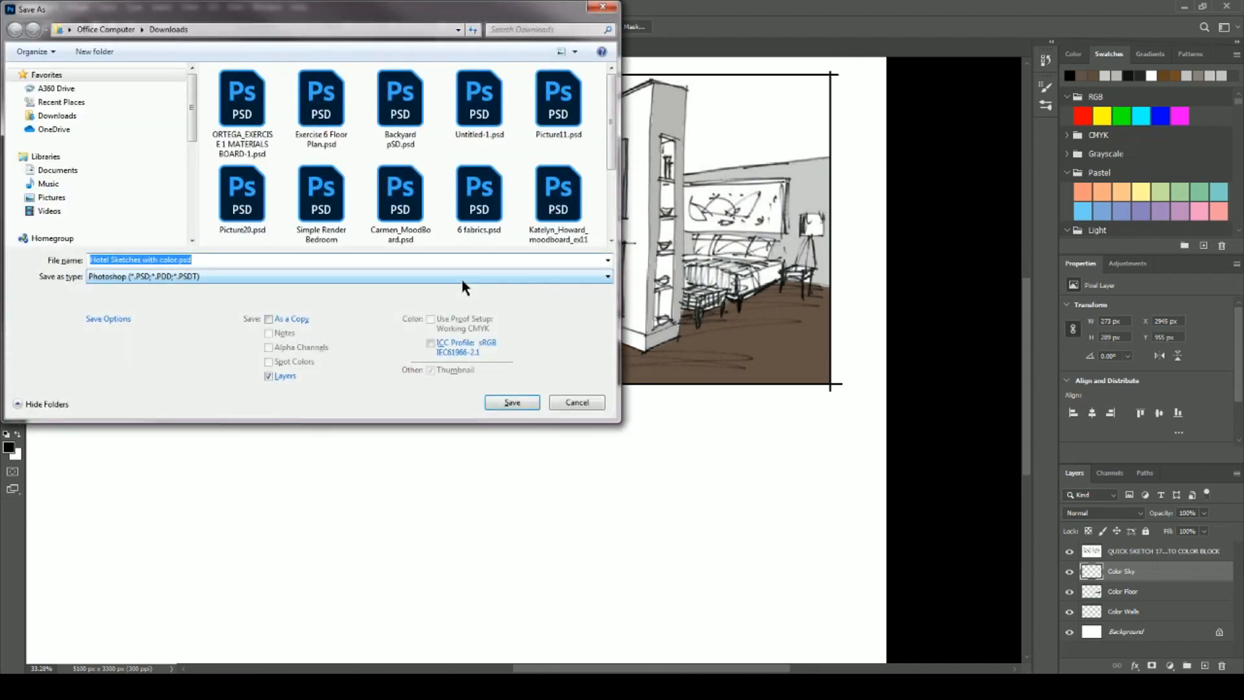
pyautogui.press('Return')
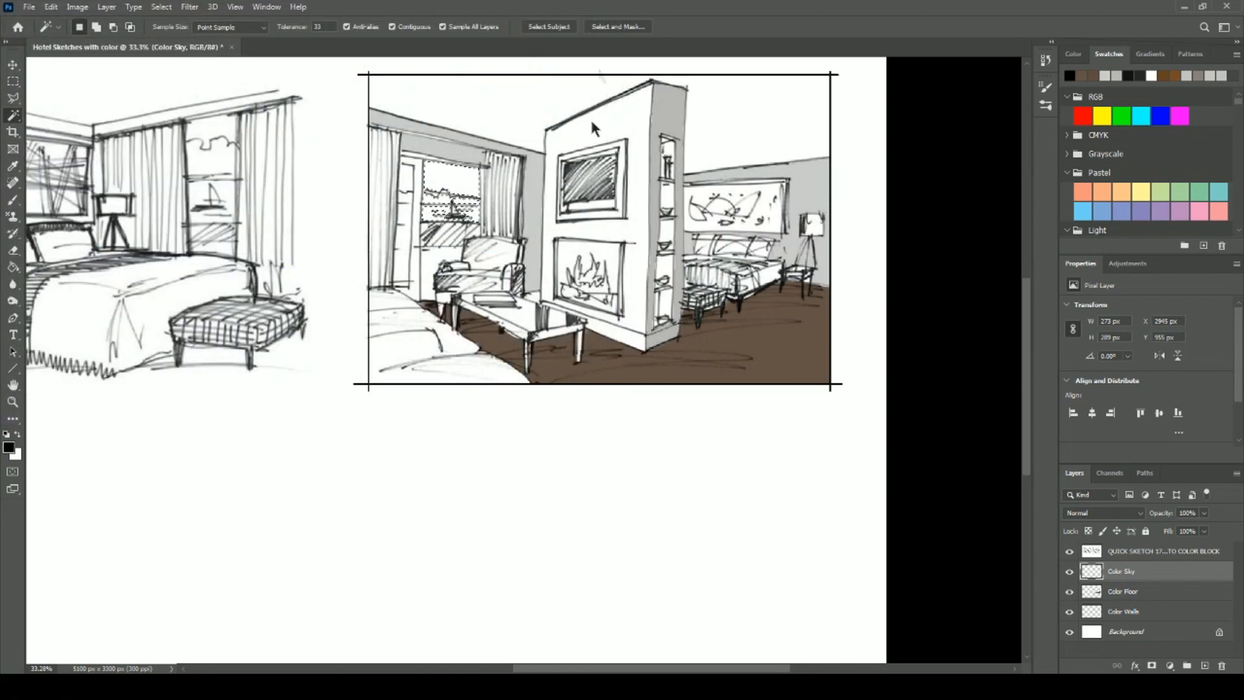
pyautogui.hotkey('ctrl', 'd')
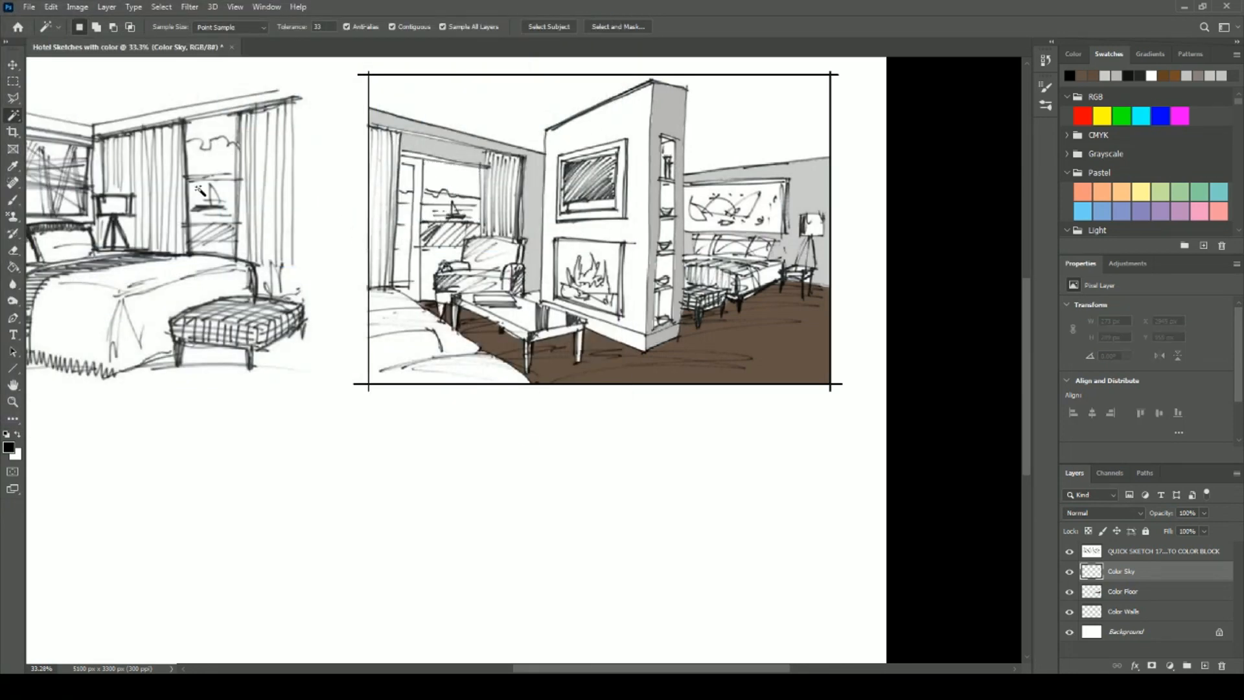
# Outline the window view behind the armchair as a selection with the Polygonal Lasso tool.
pyautogui.click(12, 98)
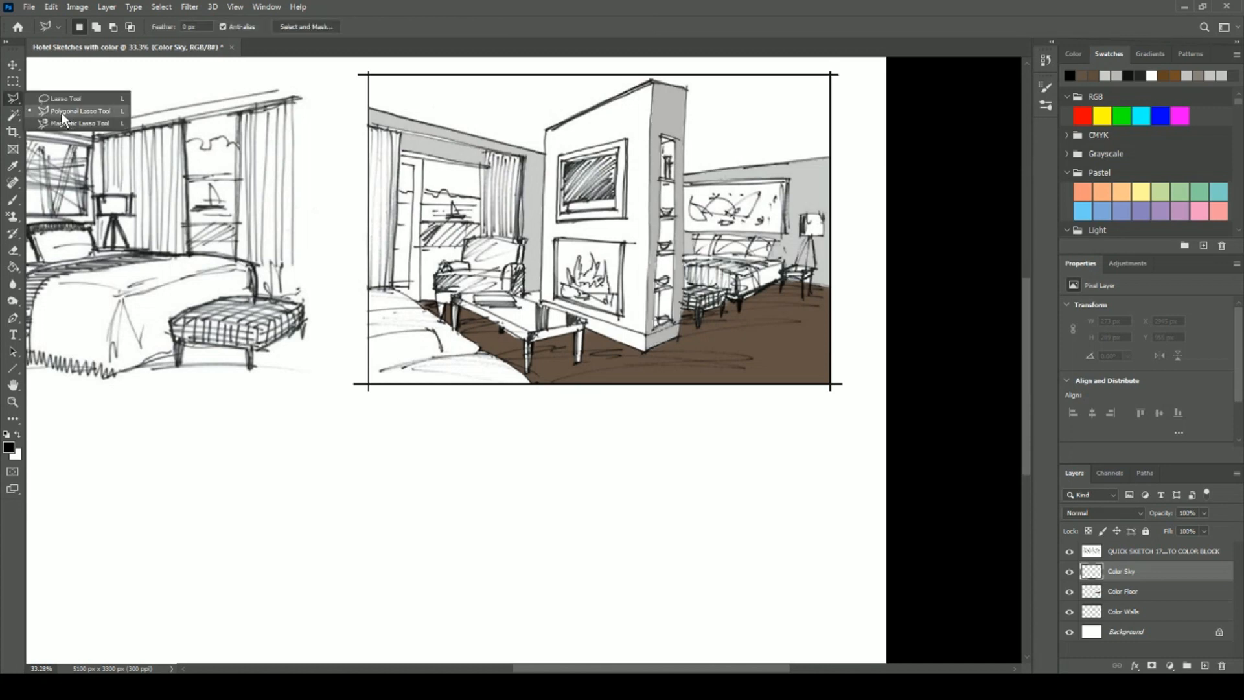
pyautogui.click(61, 113)
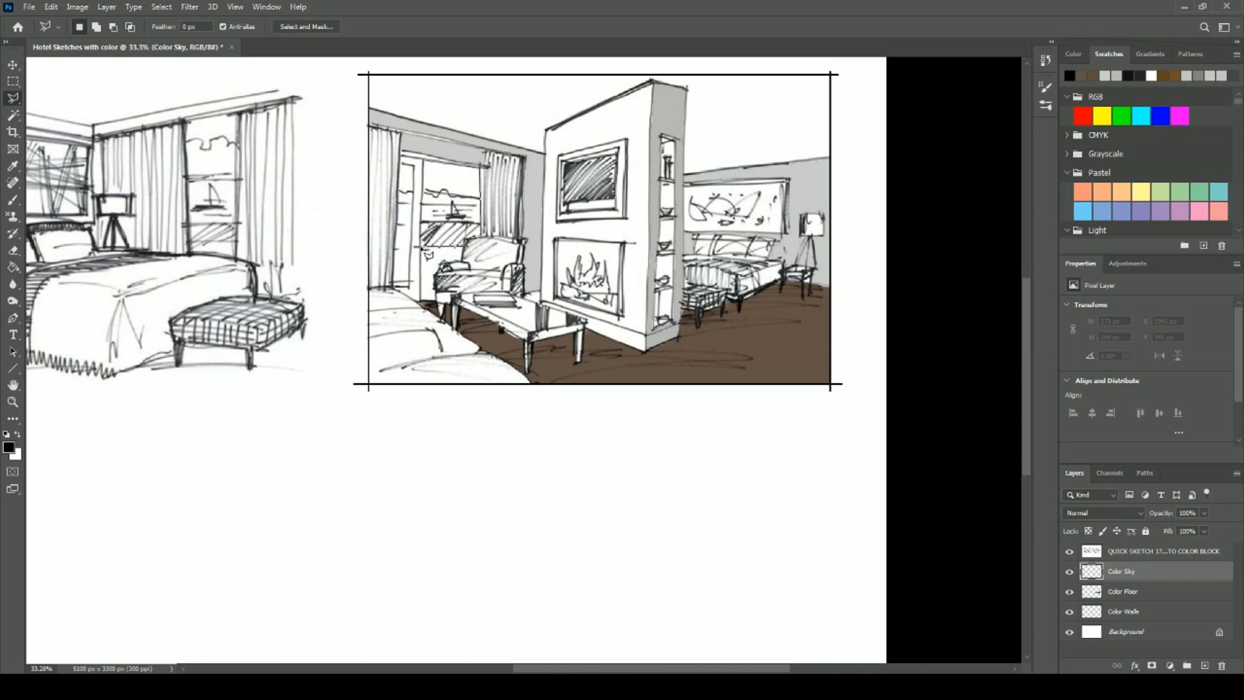
pyautogui.click(432, 170)
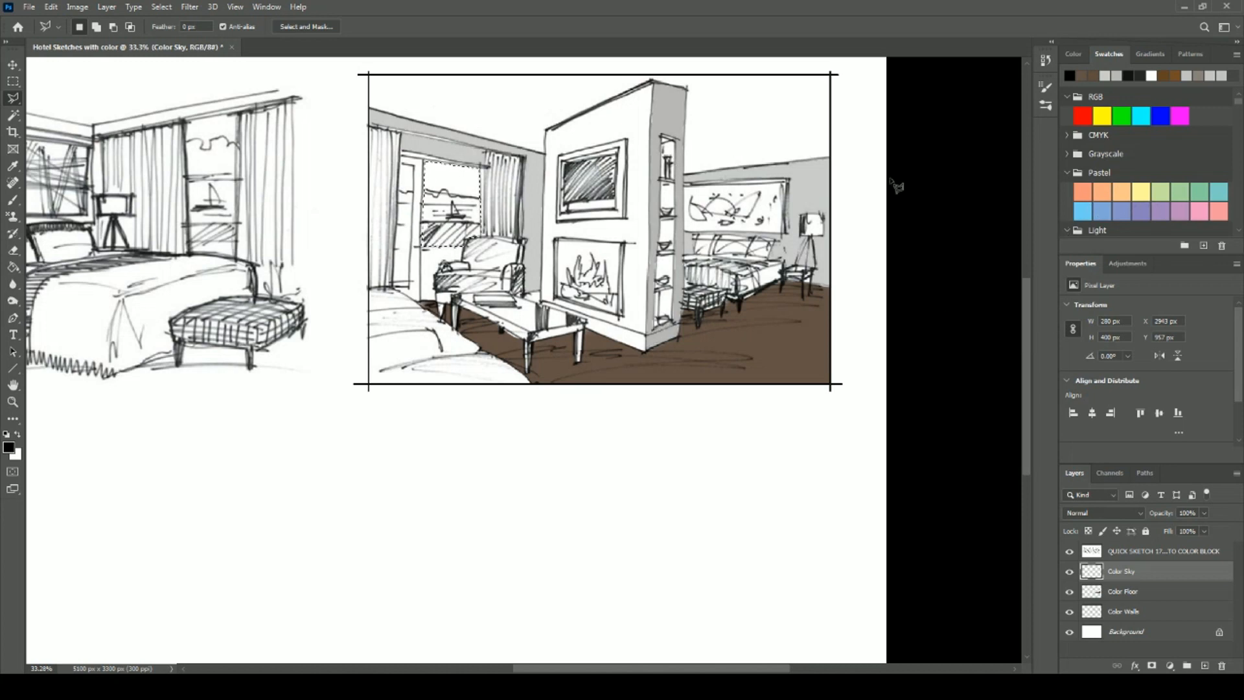
# Set the foreground colour to light blue acddf0 and brush it over the whole selected window view.
pyautogui.click(12, 166)
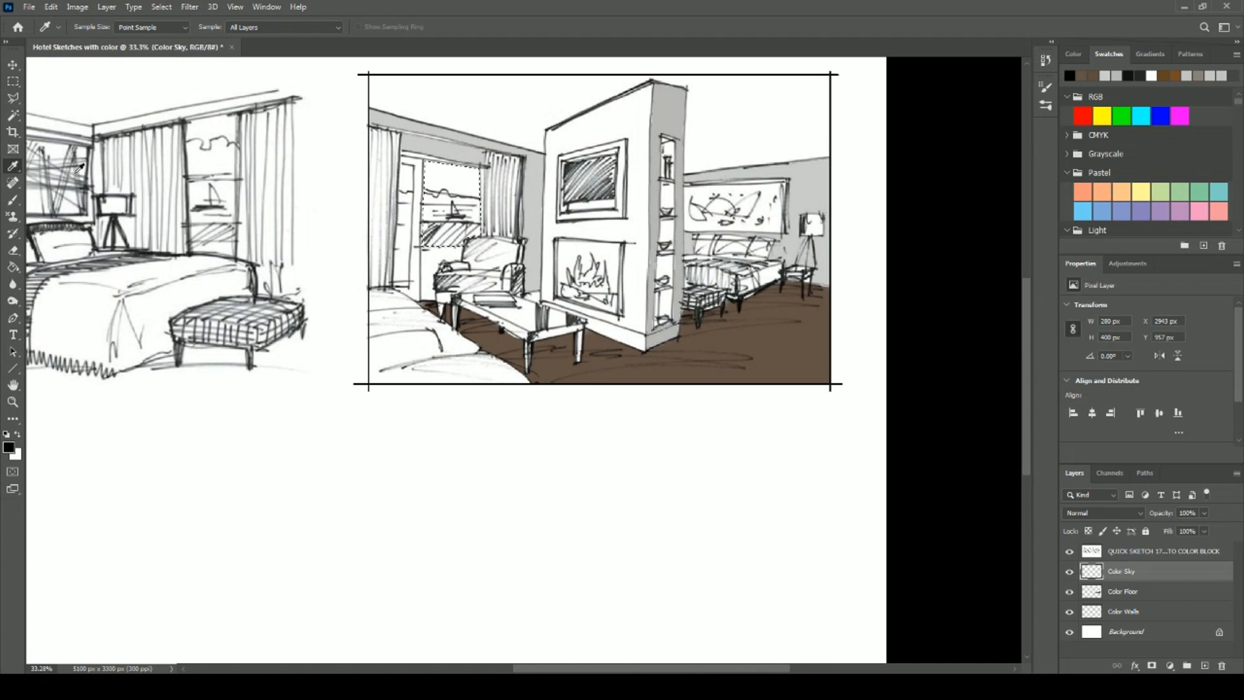
pyautogui.click(1084, 211)
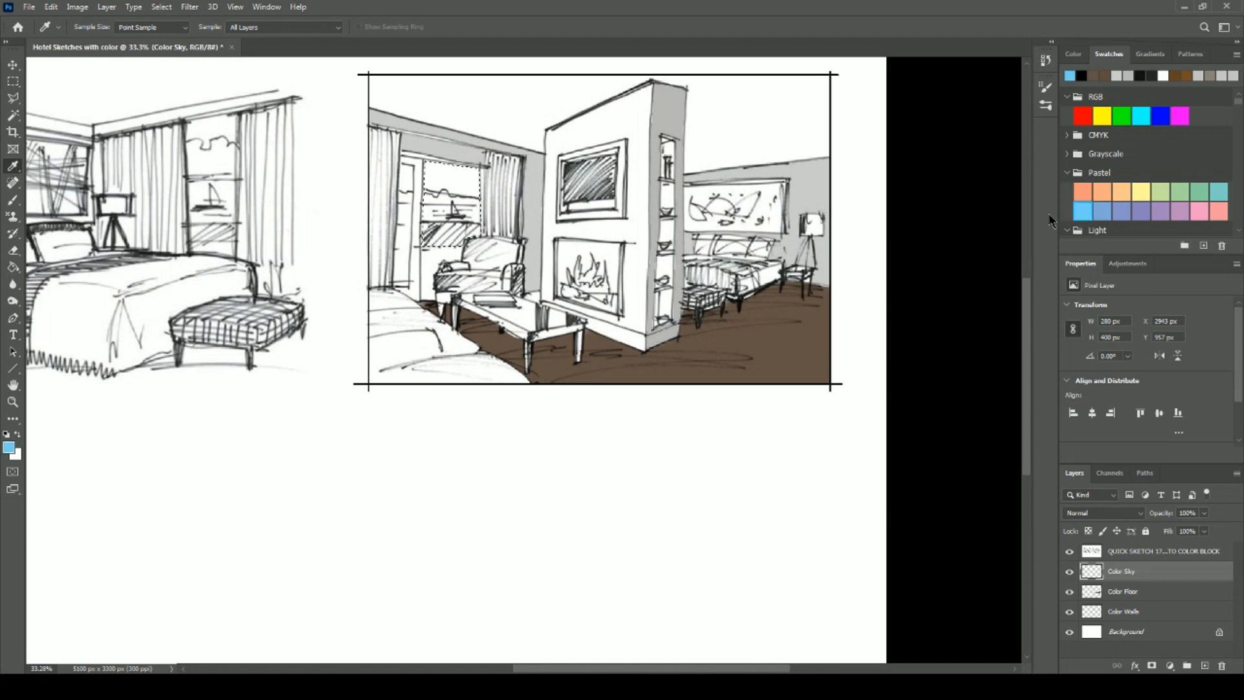
pyautogui.click(9, 447)
pyautogui.click(541, 274)
pyautogui.moveTo(542, 274); pyautogui.dragTo(500, 277)
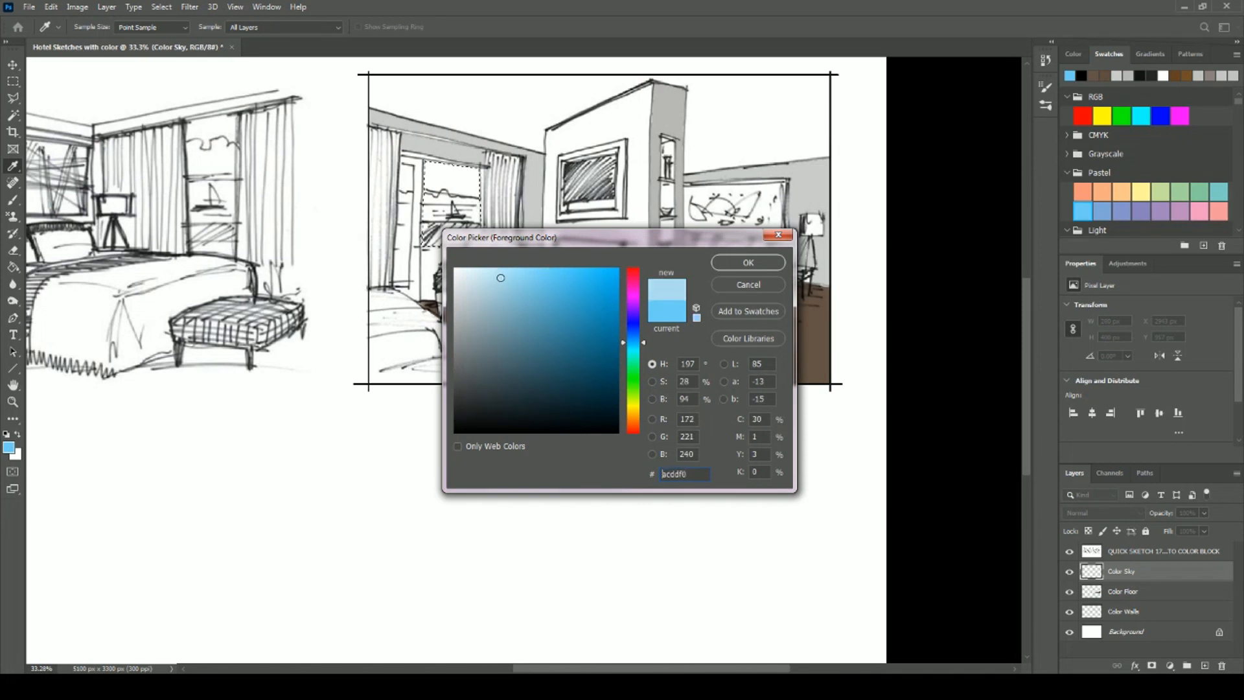
pyautogui.click(750, 262)
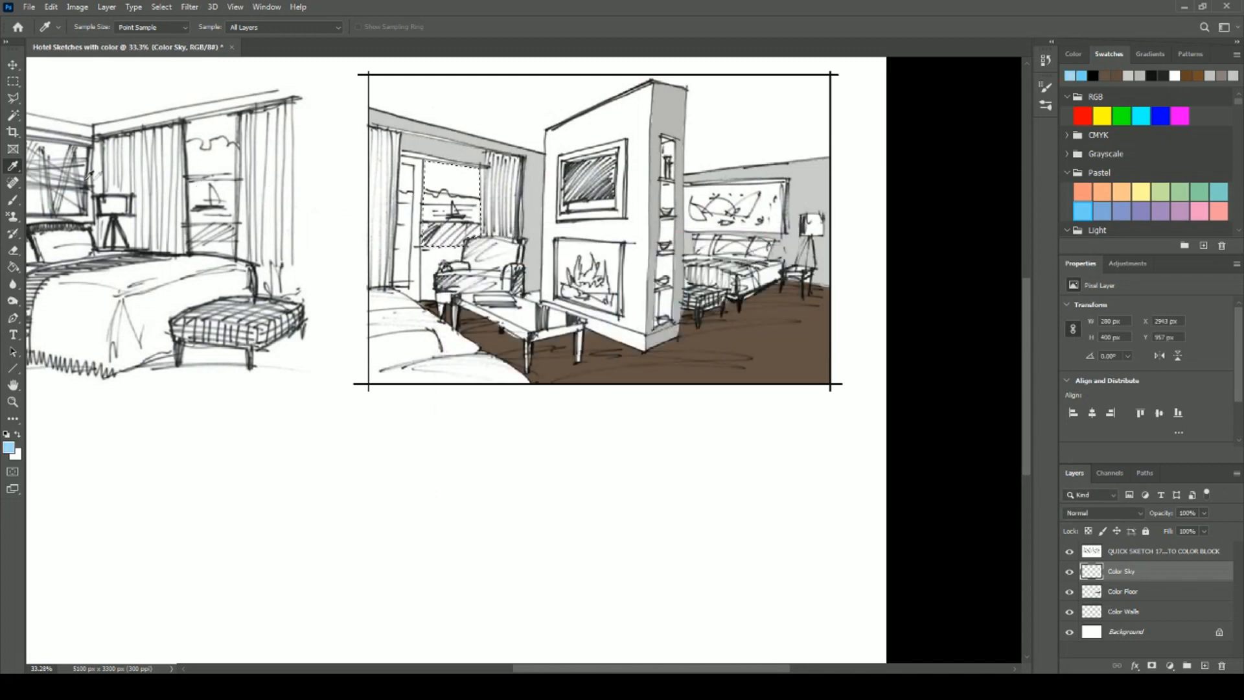
pyautogui.click(13, 200)
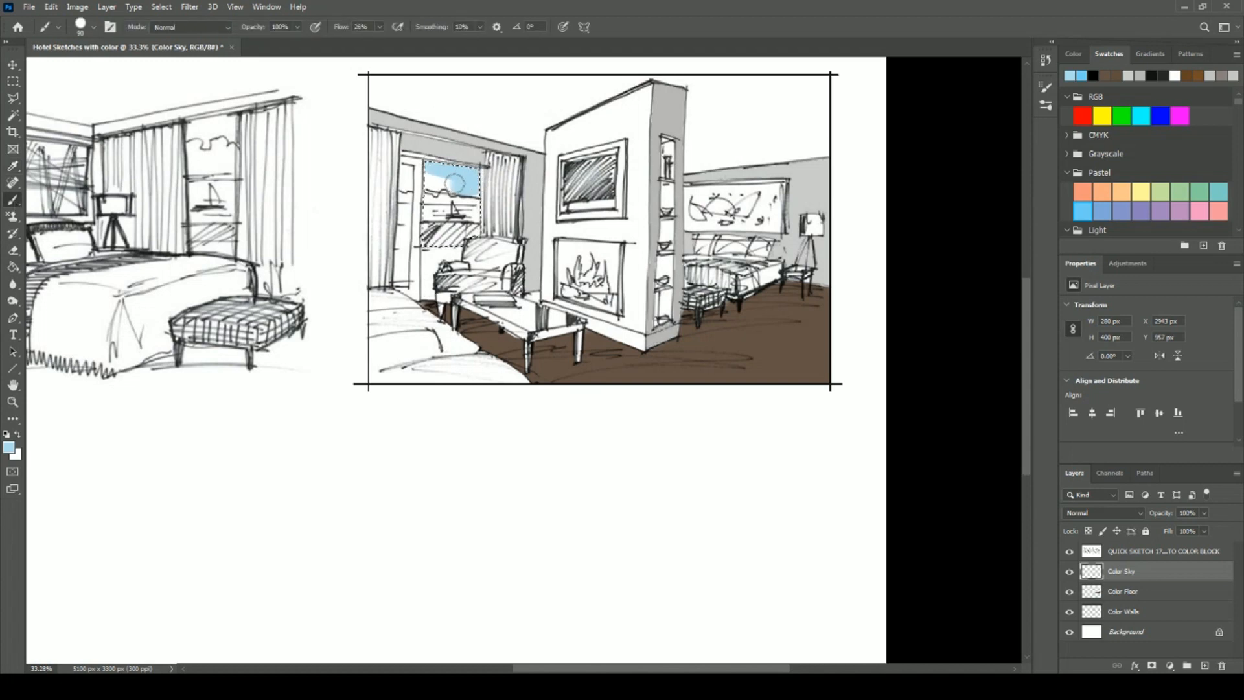
pyautogui.moveTo(430, 178)
pyautogui.mouseDown()
pyautogui.moveTo(476, 184)
pyautogui.moveTo(437, 182)
pyautogui.mouseUp()
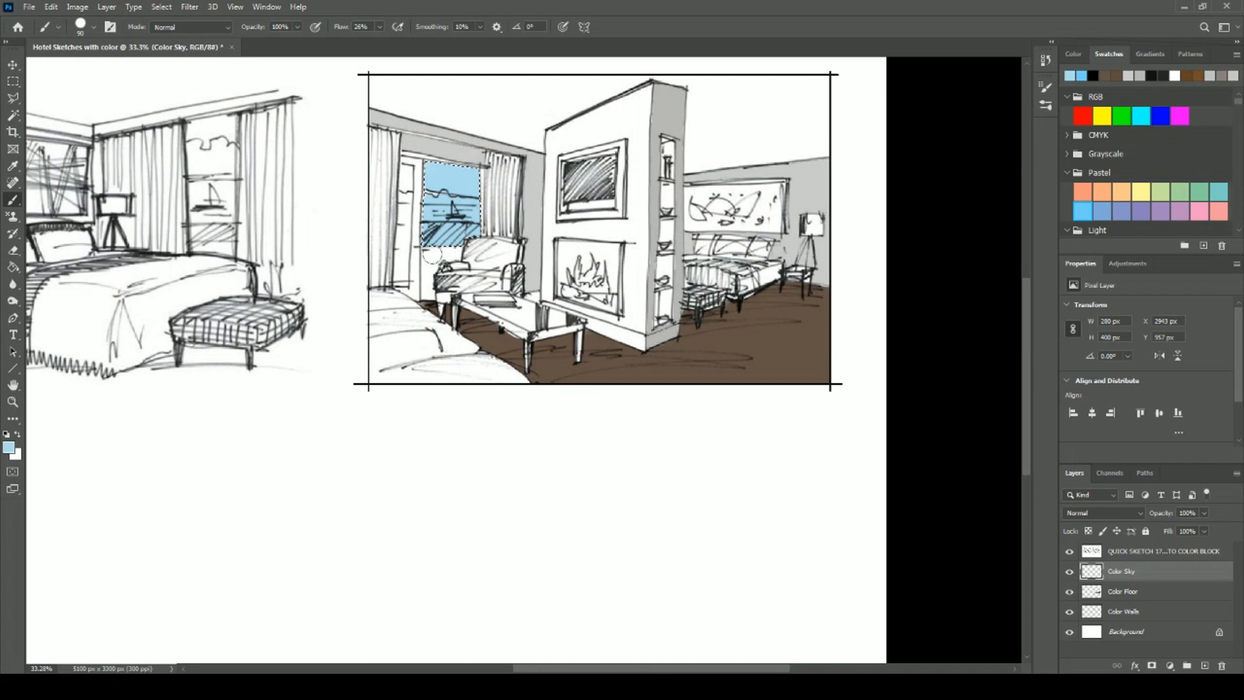
# Switch to the Eraser tool and reduce its size to 10 px.
pyautogui.click(13, 250)
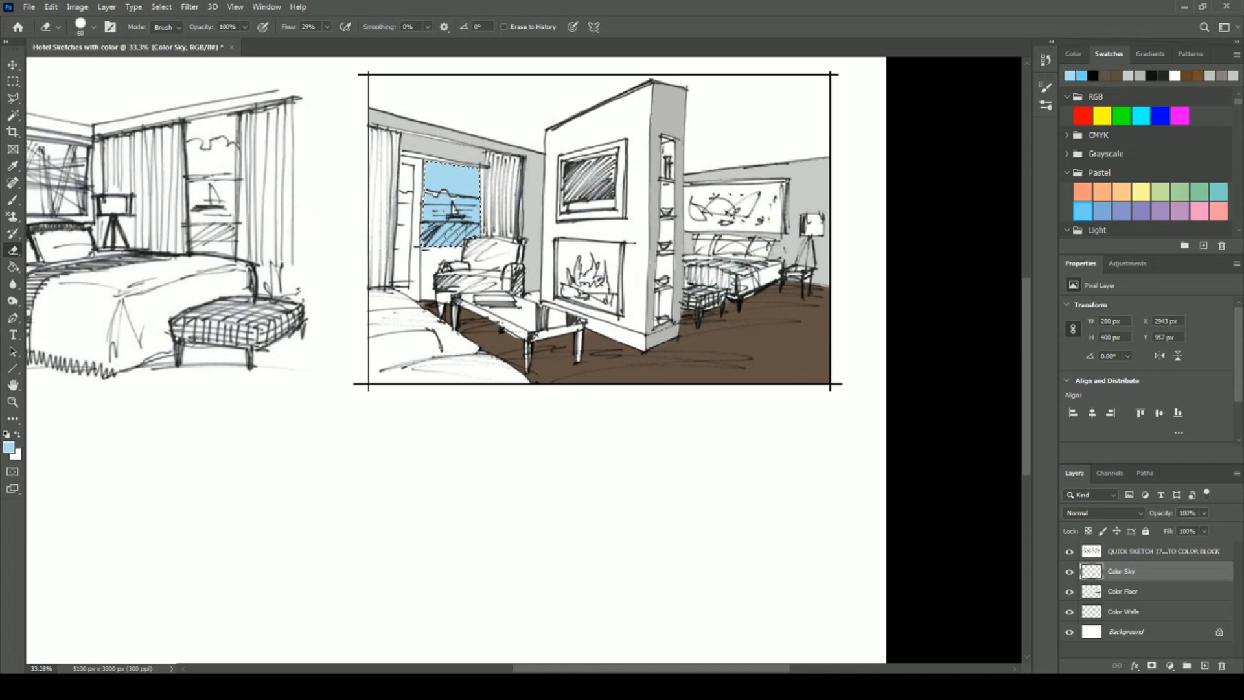
pyautogui.press('[')
pyautogui.press('[')
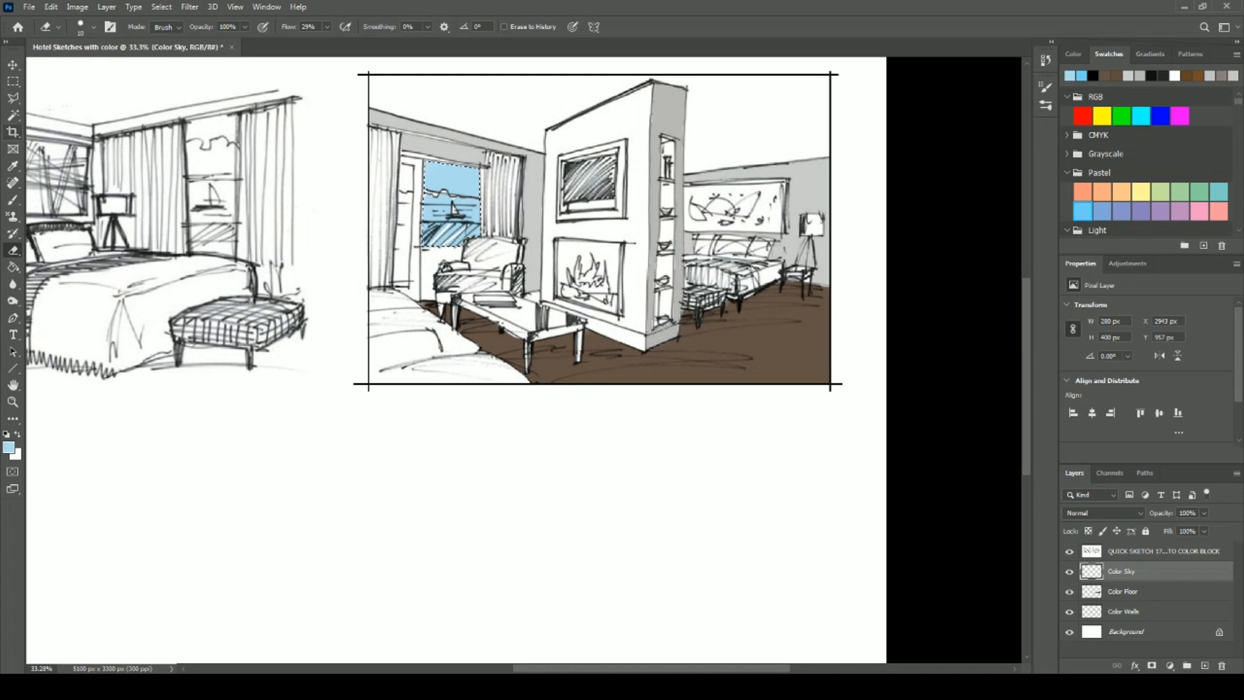
# Try selecting the narrow glass door beside the window view with the Magic Wand, and deselect it.
pyautogui.click(12, 115)
pyautogui.click(410, 185)
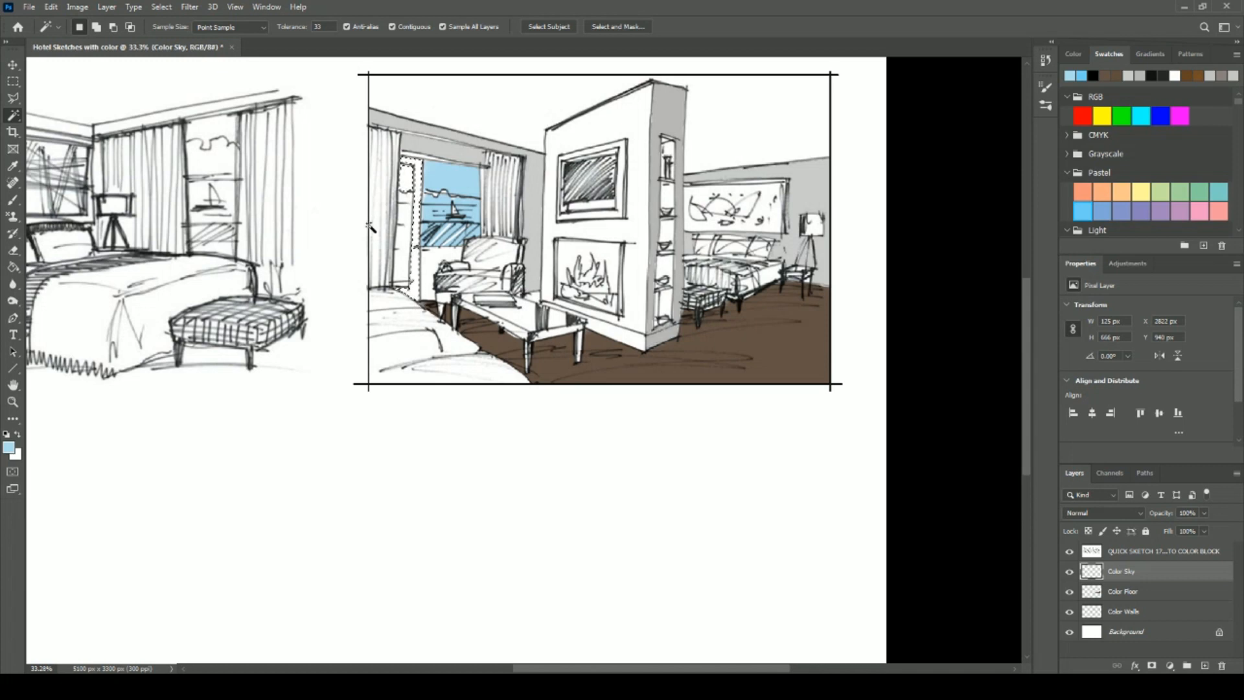
pyautogui.hotkey('ctrl', 'd')
# Outline the narrow door's glass pane with the Polygonal Lasso tool, brush it light blue on the Color Sky layer, and deselect.
pyautogui.click(12, 99)
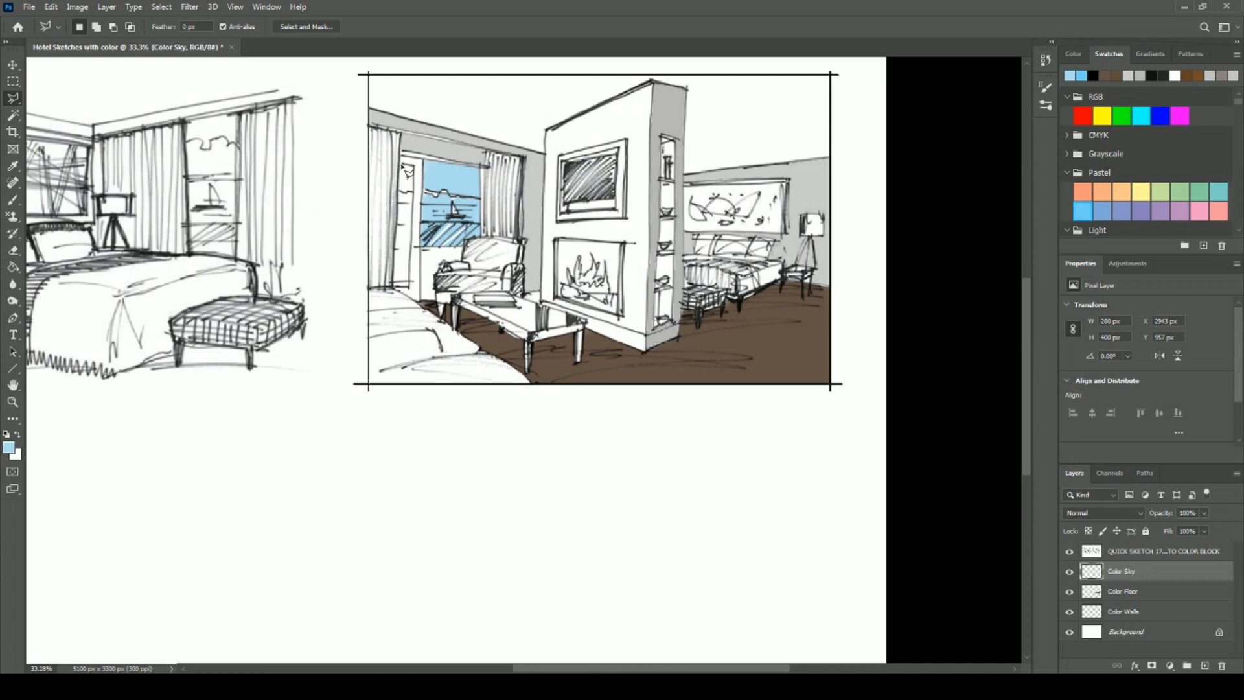
pyautogui.moveTo(421, 175)
pyautogui.mouseDown()
pyautogui.moveTo(413, 262)
pyautogui.moveTo(415, 248)
pyautogui.moveTo(396, 251)
pyautogui.moveTo(403, 163)
pyautogui.mouseUp()
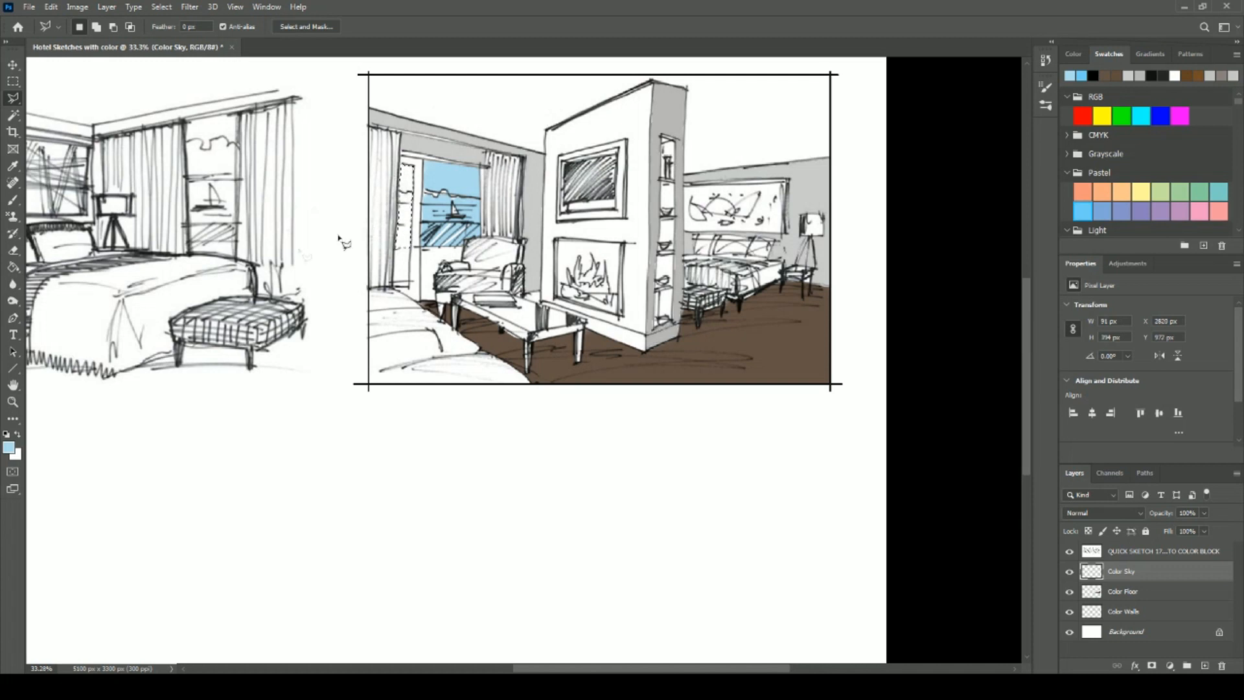
pyautogui.click(12, 199)
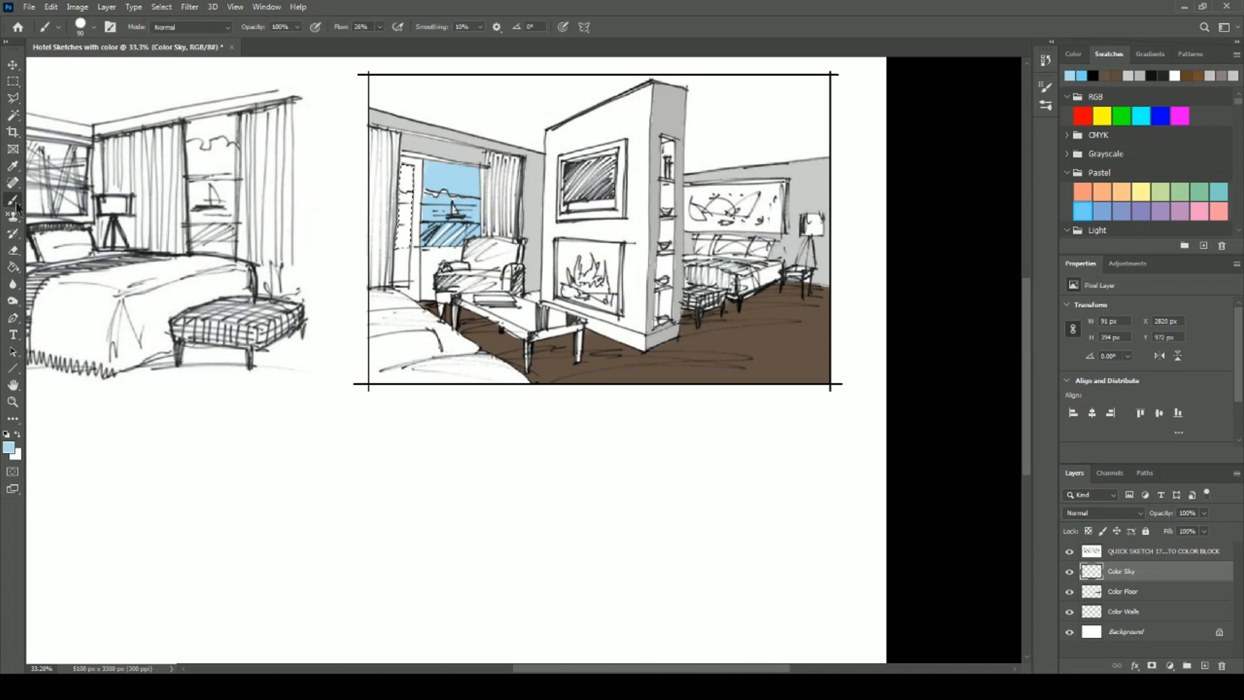
pyautogui.moveTo(405, 172); pyautogui.dragTo(411, 176)
pyautogui.moveTo(405, 215); pyautogui.dragTo(400, 211)
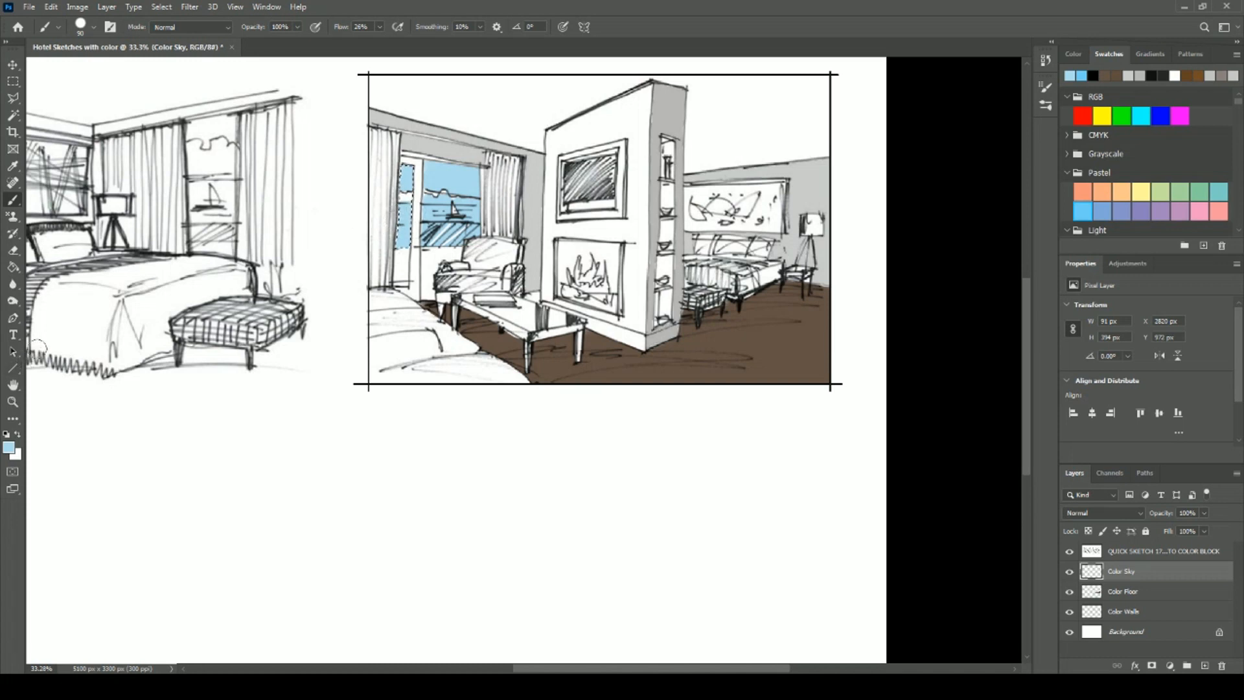
pyautogui.hotkey('ctrl', 'd')
# Make Color Walls the active layer and set the Eraser to a Soft Round tip at 31% opacity.
pyautogui.moveTo(556, 670); pyautogui.dragTo(505, 673)
pyautogui.scroll(2, 550, 564)
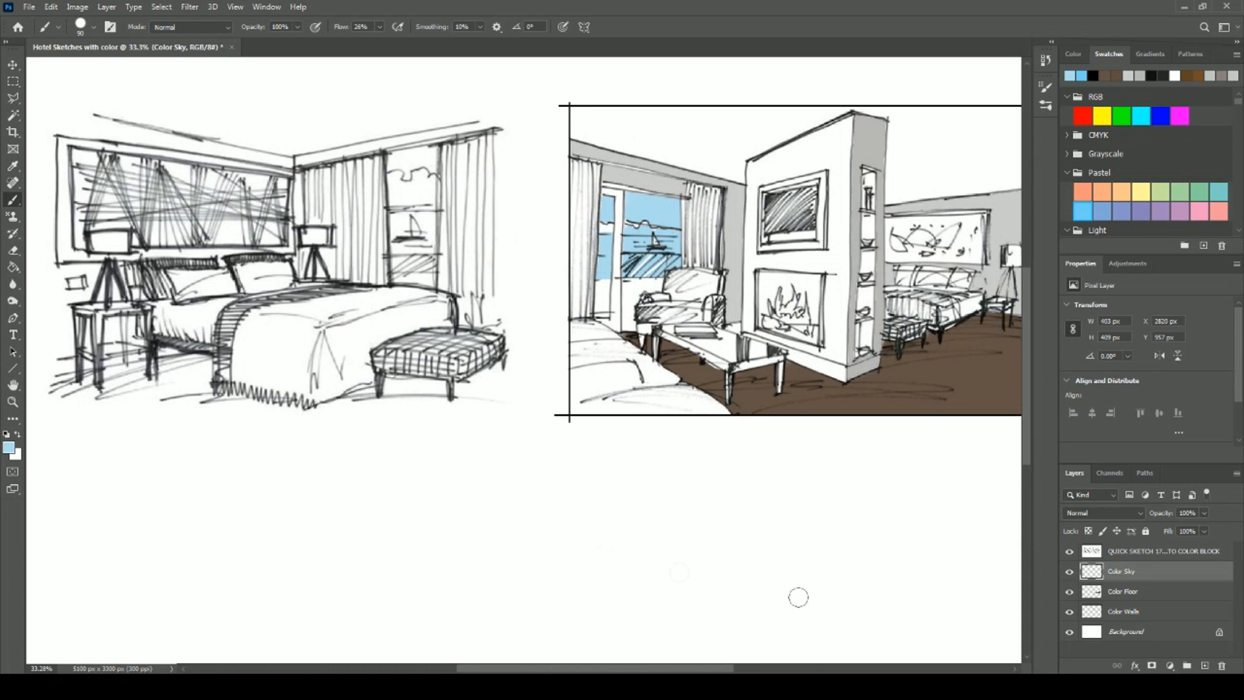
pyautogui.moveTo(661, 670); pyautogui.dragTo(694, 670)
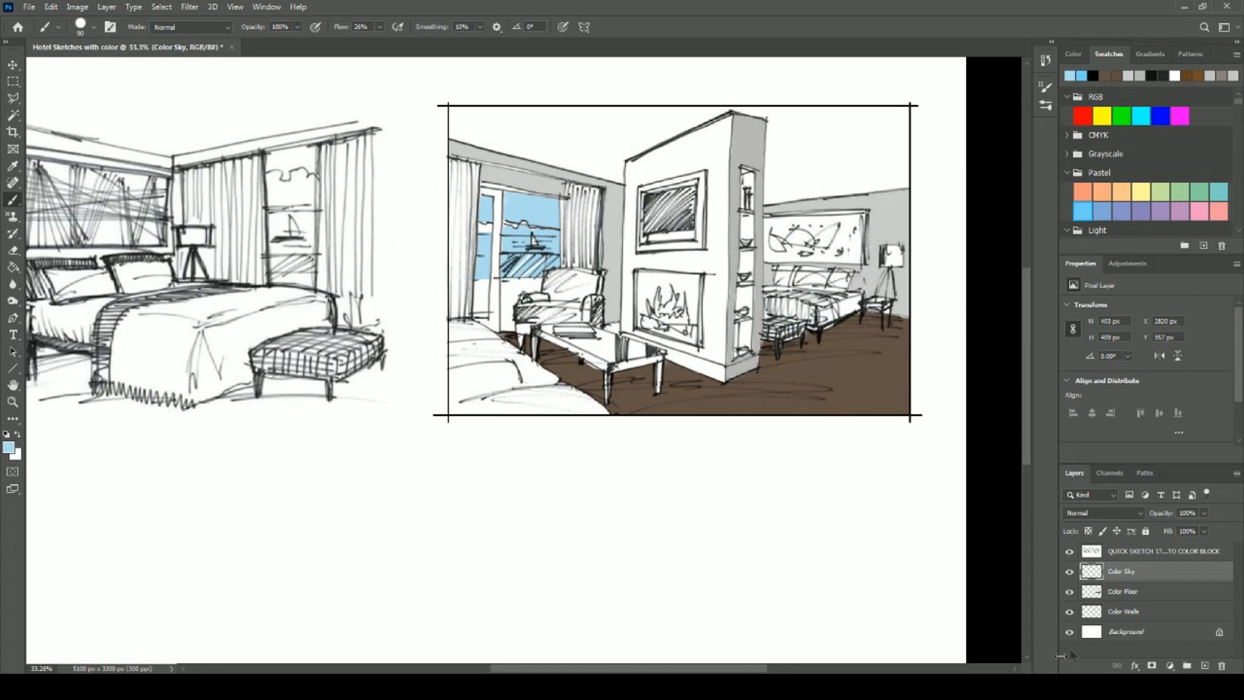
pyautogui.click(1149, 614)
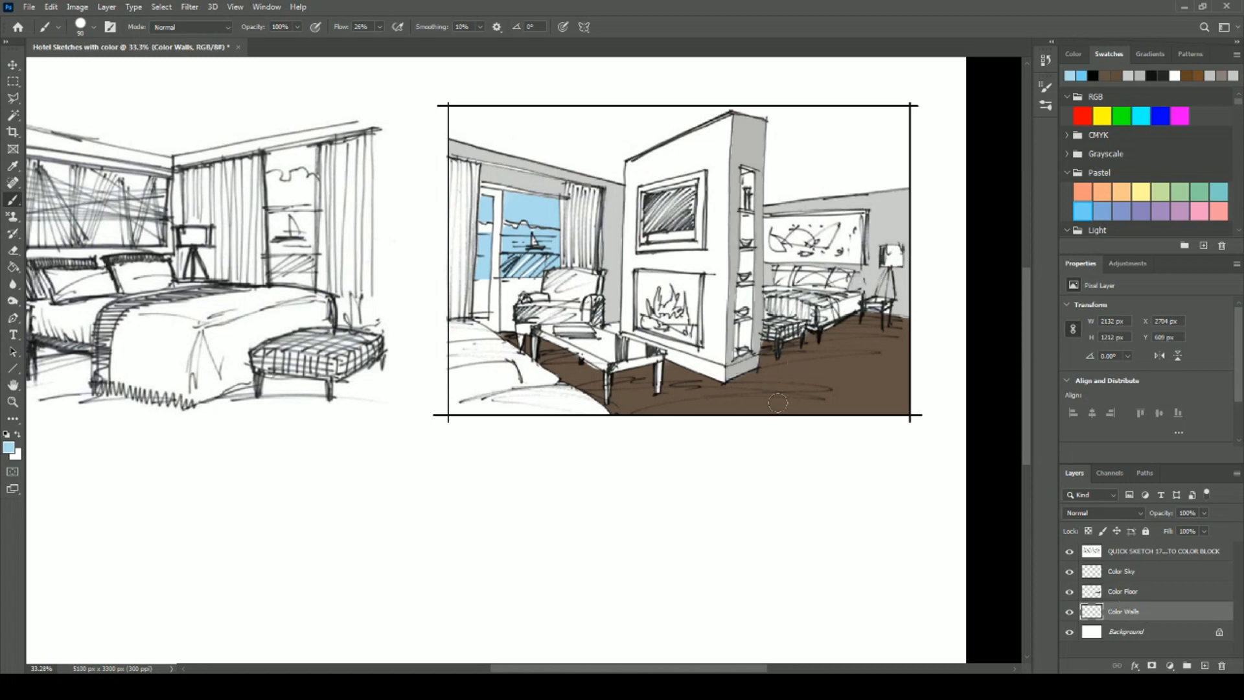
pyautogui.click(14, 253)
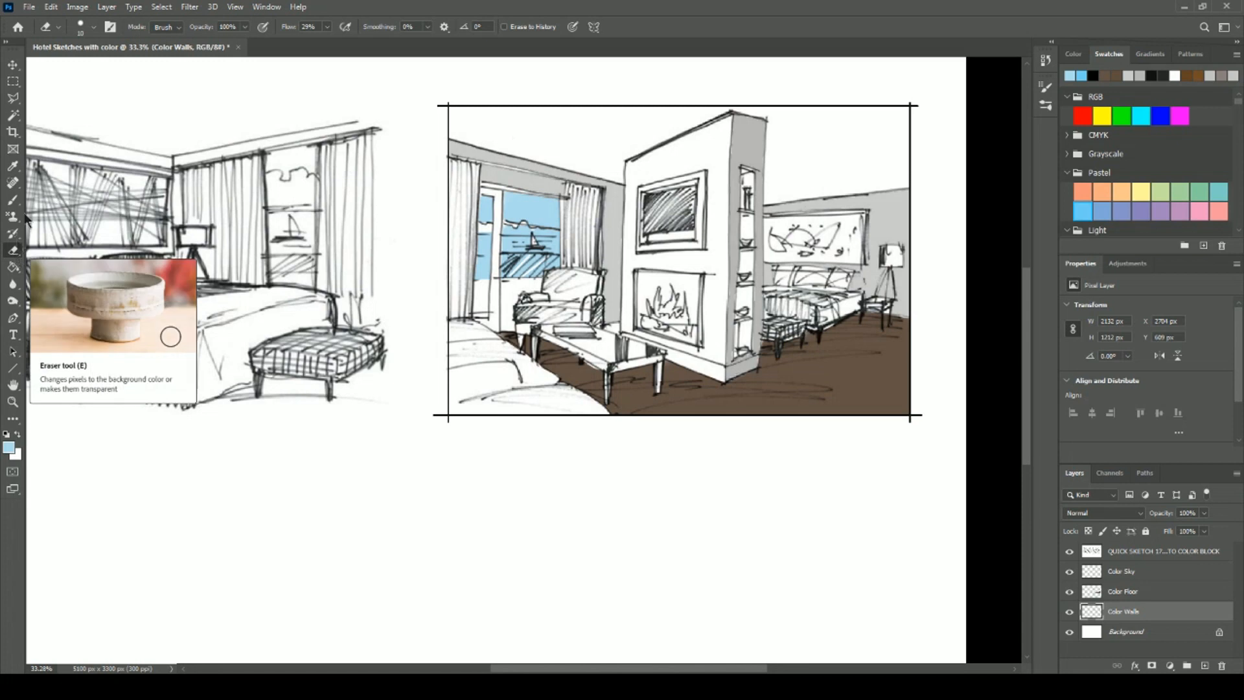
pyautogui.click(94, 28)
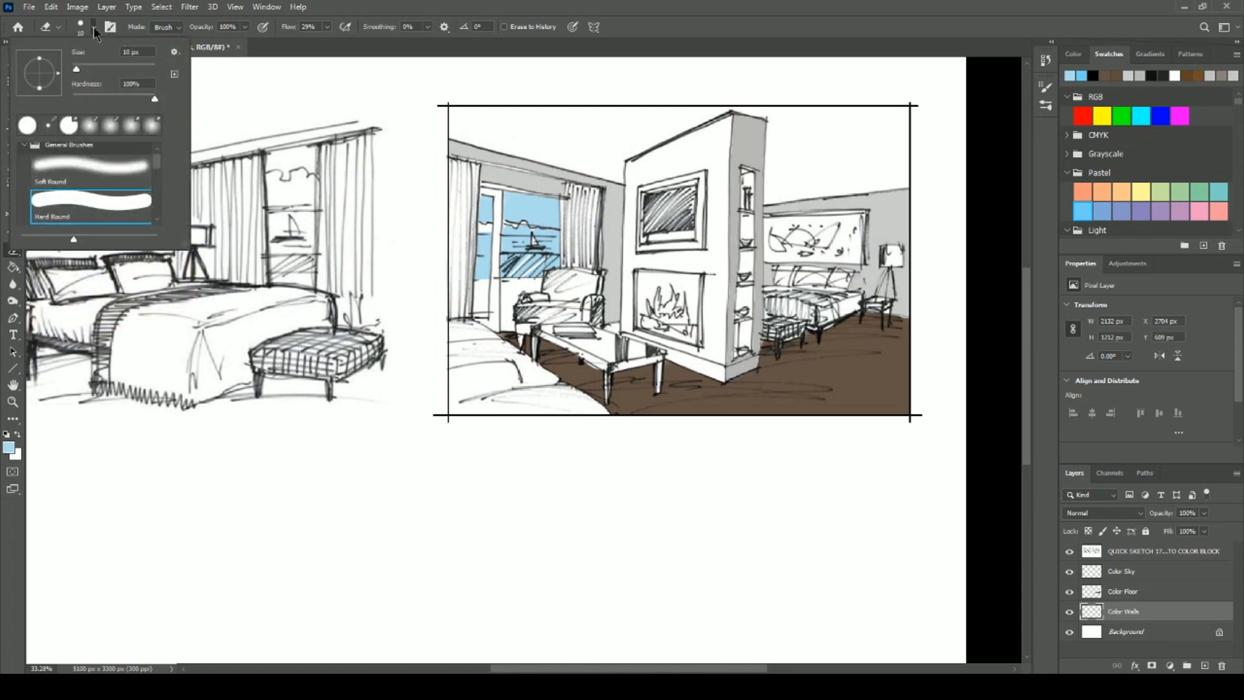
pyautogui.click(96, 173)
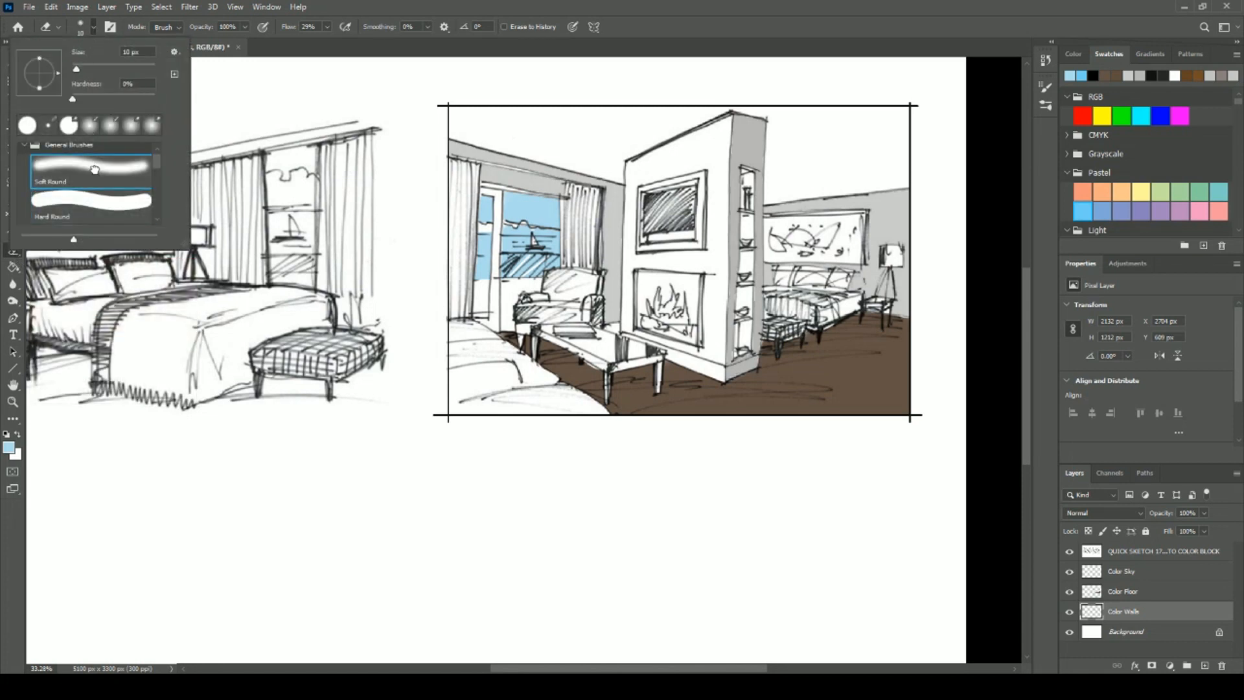
pyautogui.click(246, 28)
pyautogui.moveTo(219, 45); pyautogui.dragTo(204, 52)
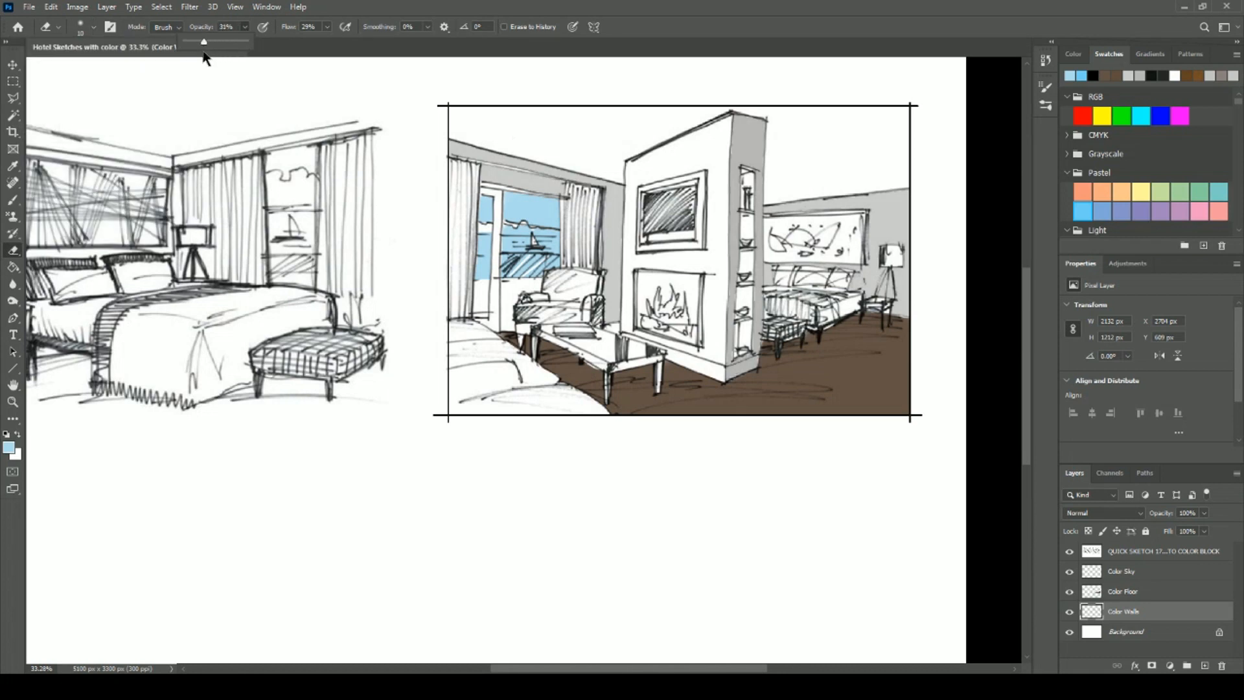
pyautogui.click(520, 520)
# Enlarge the eraser to 300 px and lighten the grey wall around the bedside lamp, raising the eraser's opacity to 53%.
pyautogui.press(']')
pyautogui.press(']')
pyautogui.press(']')
pyautogui.press(']')
pyautogui.press(']')
pyautogui.press(']')
pyautogui.press(']')
pyautogui.press(']')
pyautogui.press(']')
pyautogui.press(']')
pyautogui.press(']')
pyautogui.press('[')
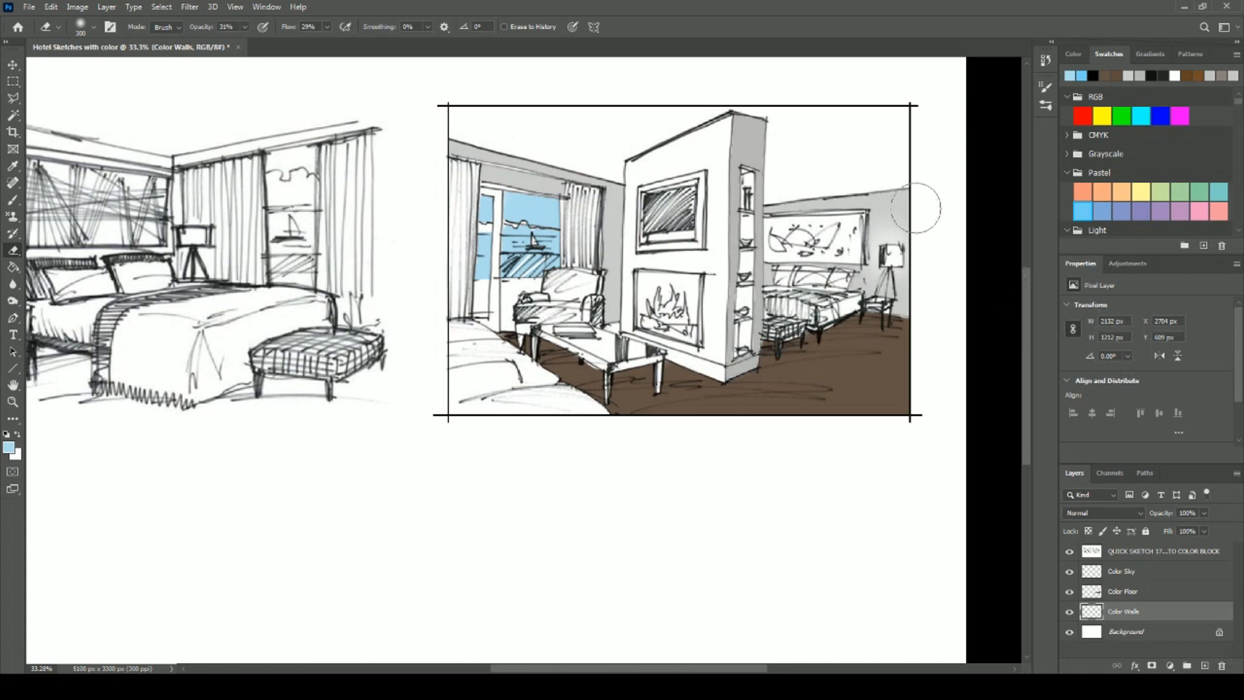
pyautogui.click(244, 28)
pyautogui.moveTo(254, 41); pyautogui.dragTo(259, 41)
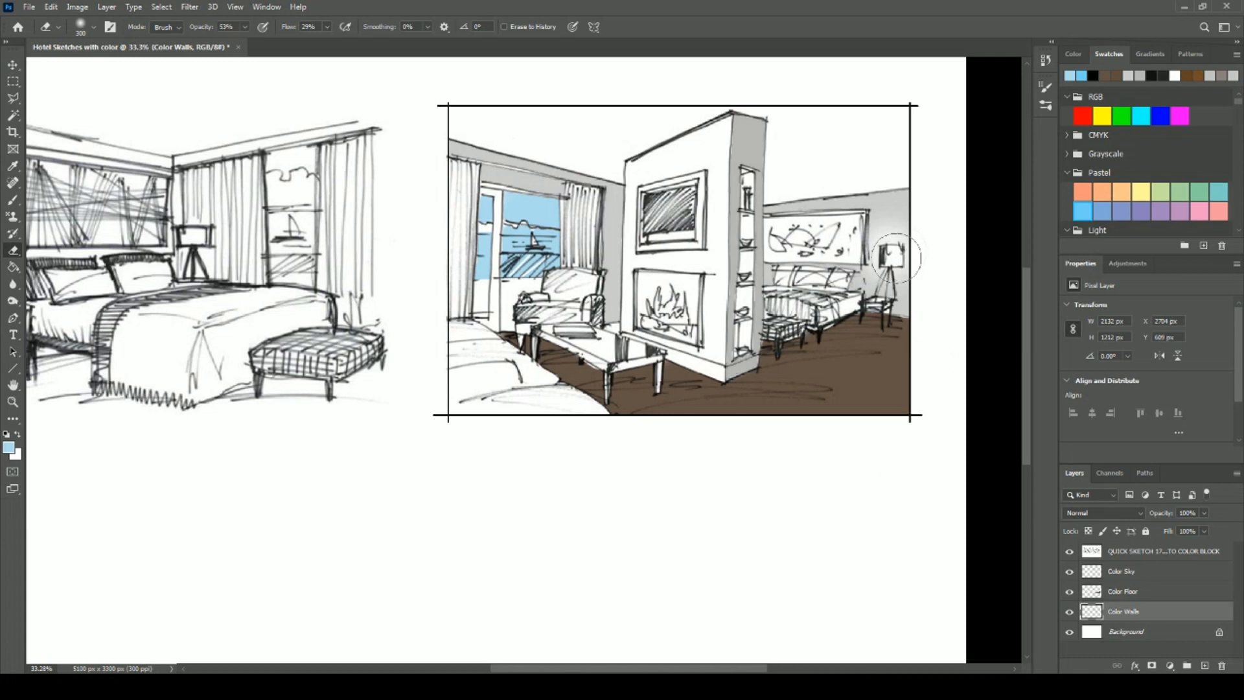
# Make Color Sky the active layer and softly erase part of the blue sky in the window view.
pyautogui.click(1142, 570)
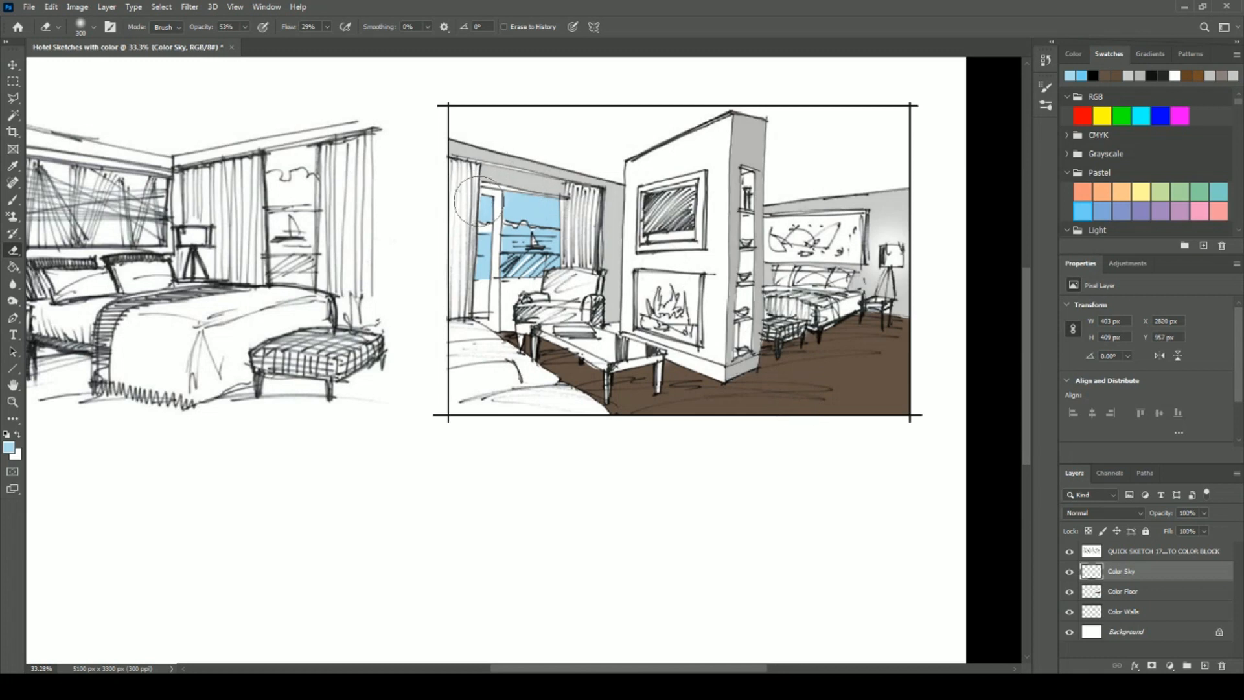
pyautogui.moveTo(519, 205); pyautogui.dragTo(549, 204)
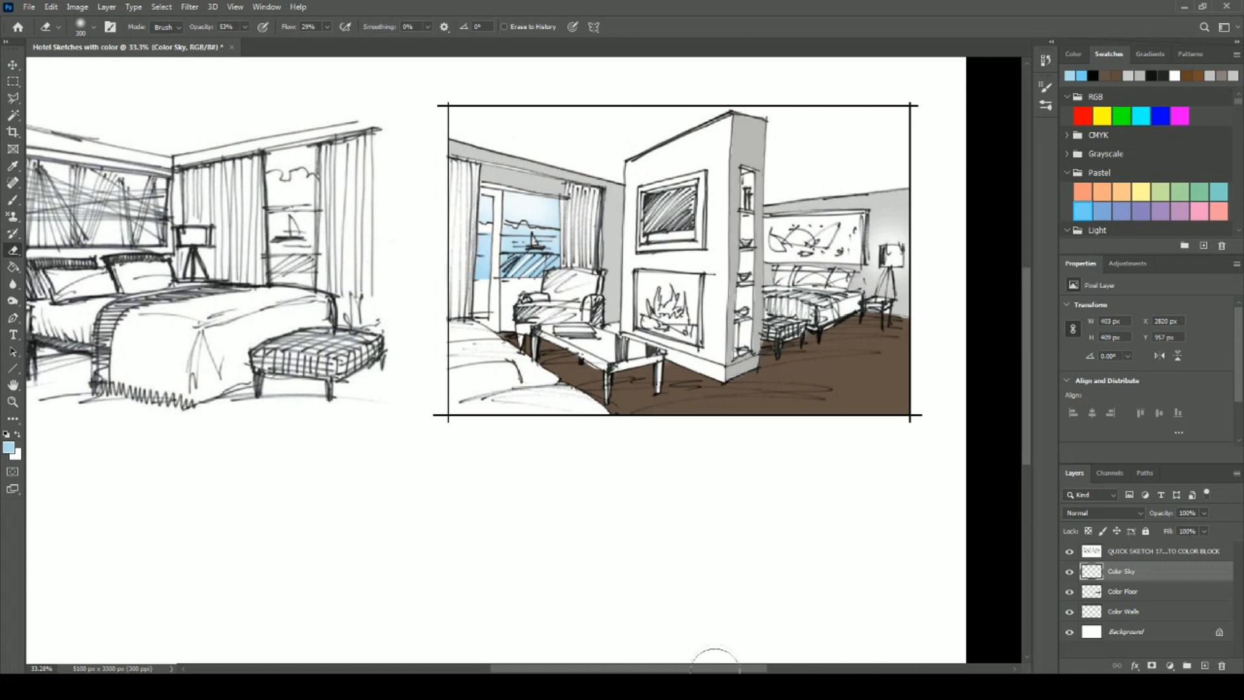
# Compare the uncoloured bedroom sketch with the coloured living-area sketch, ending on the bedroom.
pyautogui.moveTo(713, 668); pyautogui.dragTo(613, 669)
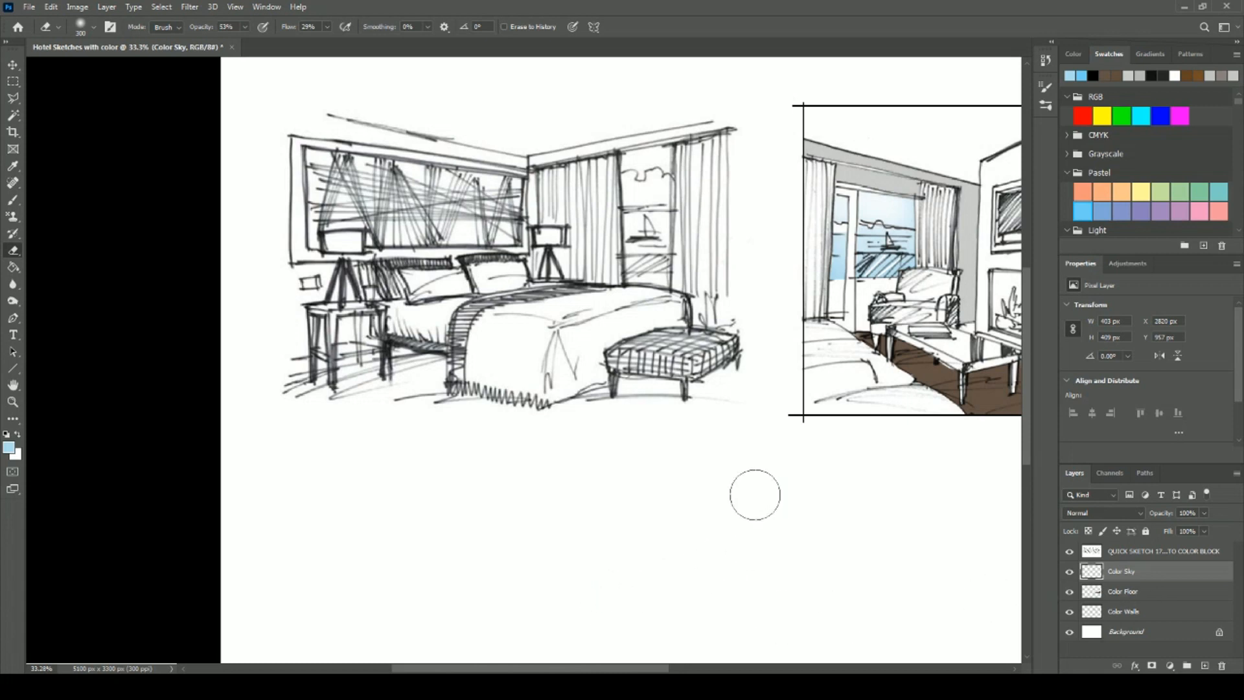
pyautogui.scroll(-1, 753, 497)
pyautogui.scroll(2, 753, 497)
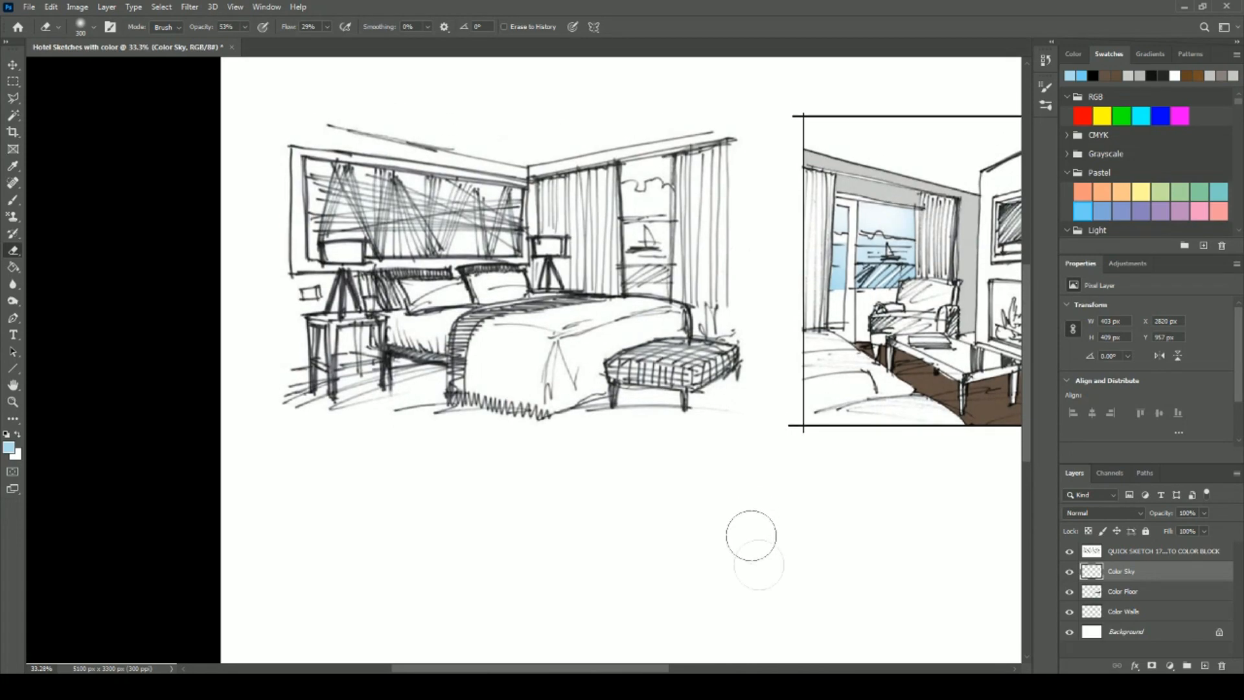
pyautogui.hscroll(5, 619, 655)
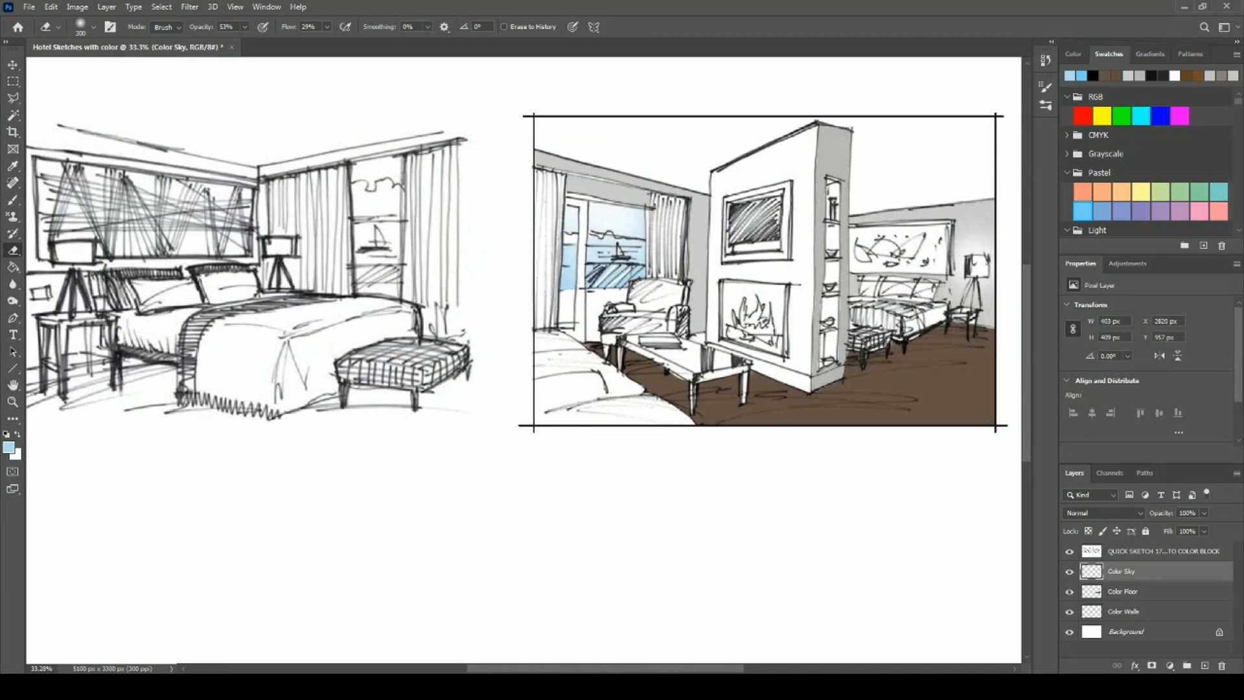
pyautogui.hscroll(-3, 524, 360)
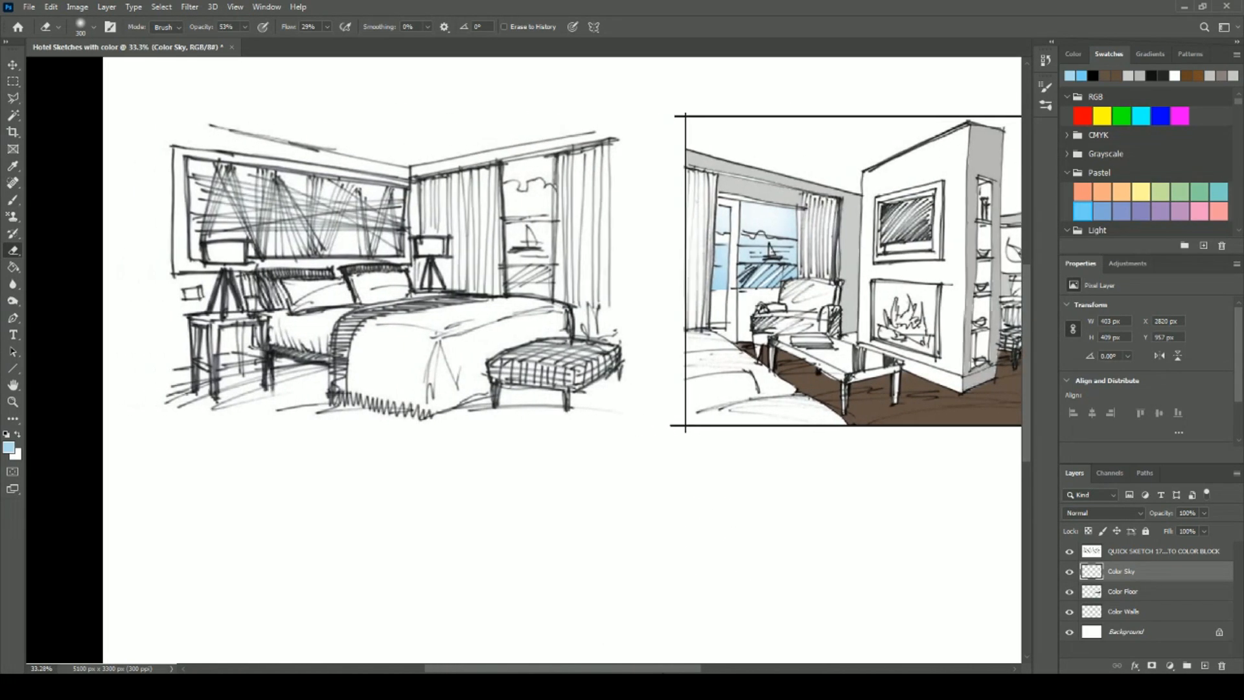
pyautogui.hscroll(-1, 597, 645)
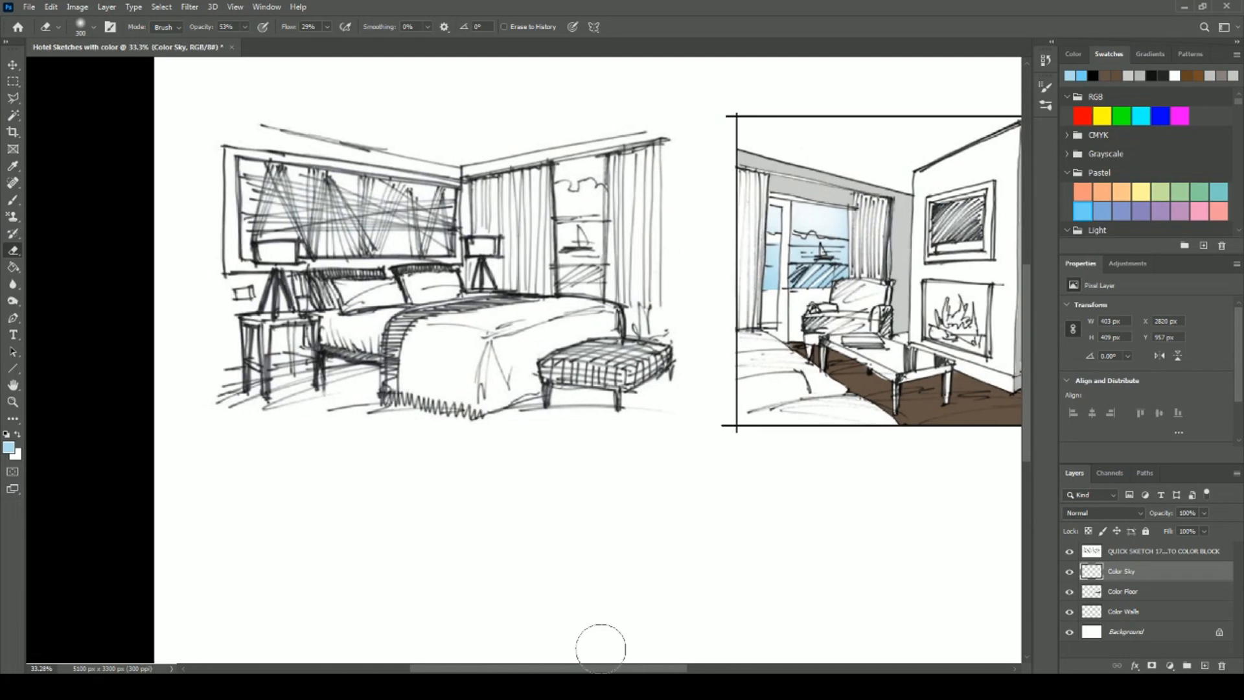
pyautogui.hscroll(4, 590, 668)
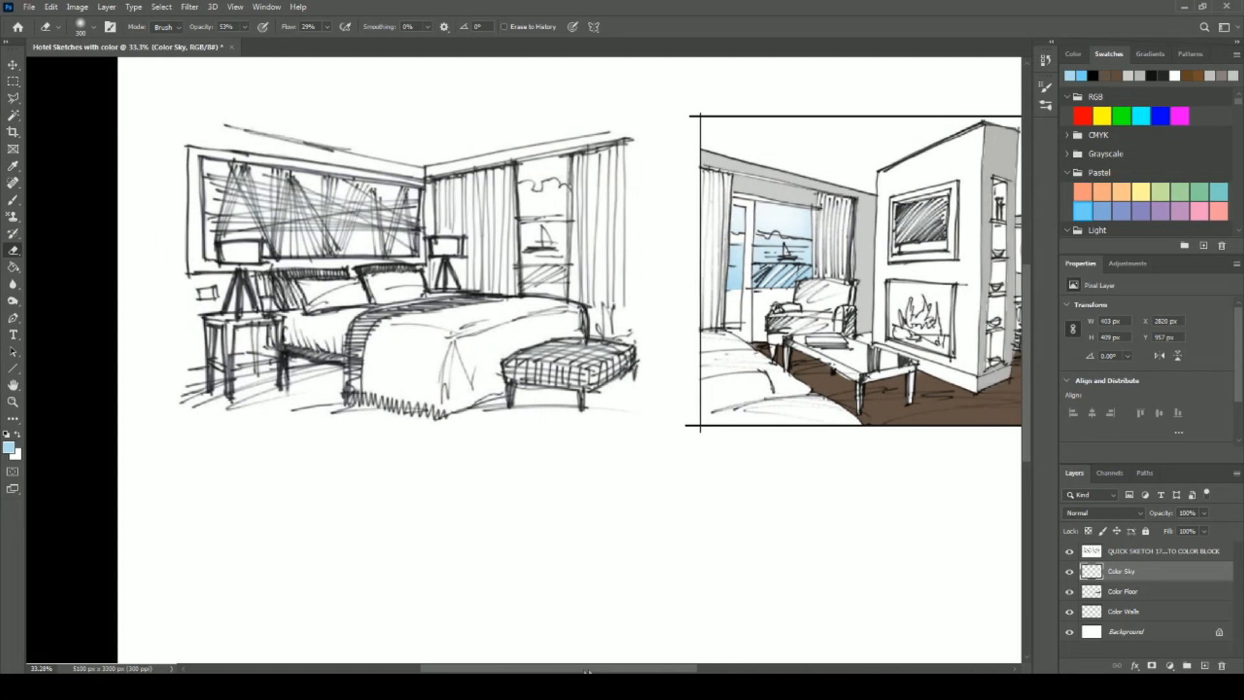
pyautogui.hscroll(-4, 592, 672)
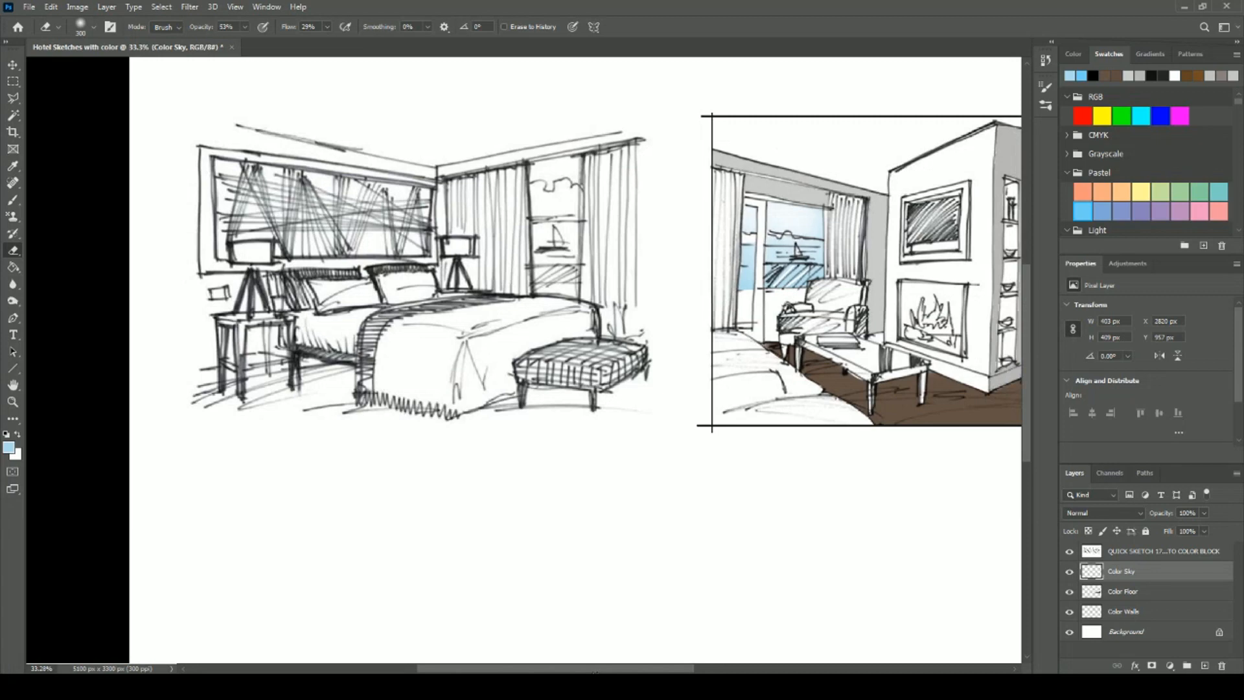
pyautogui.hscroll(1, 592, 672)
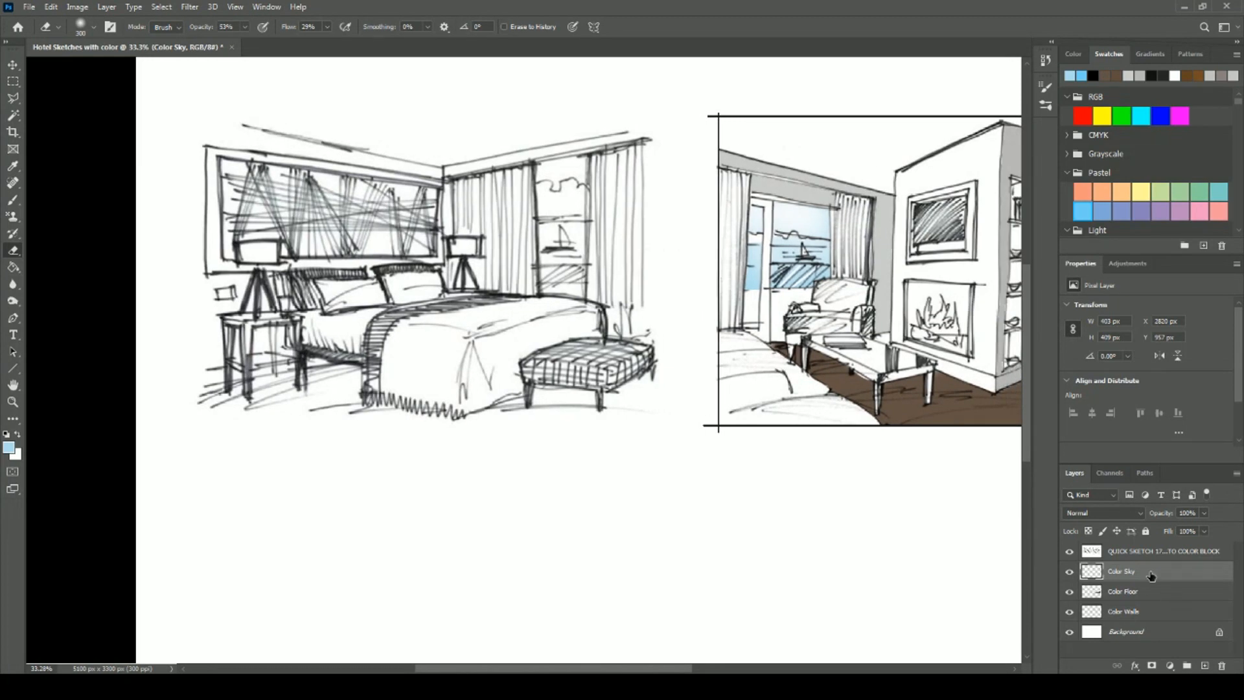
# Add a new layer above Color Sky and name it Bedroom Floor.
pyautogui.click(1204, 665)
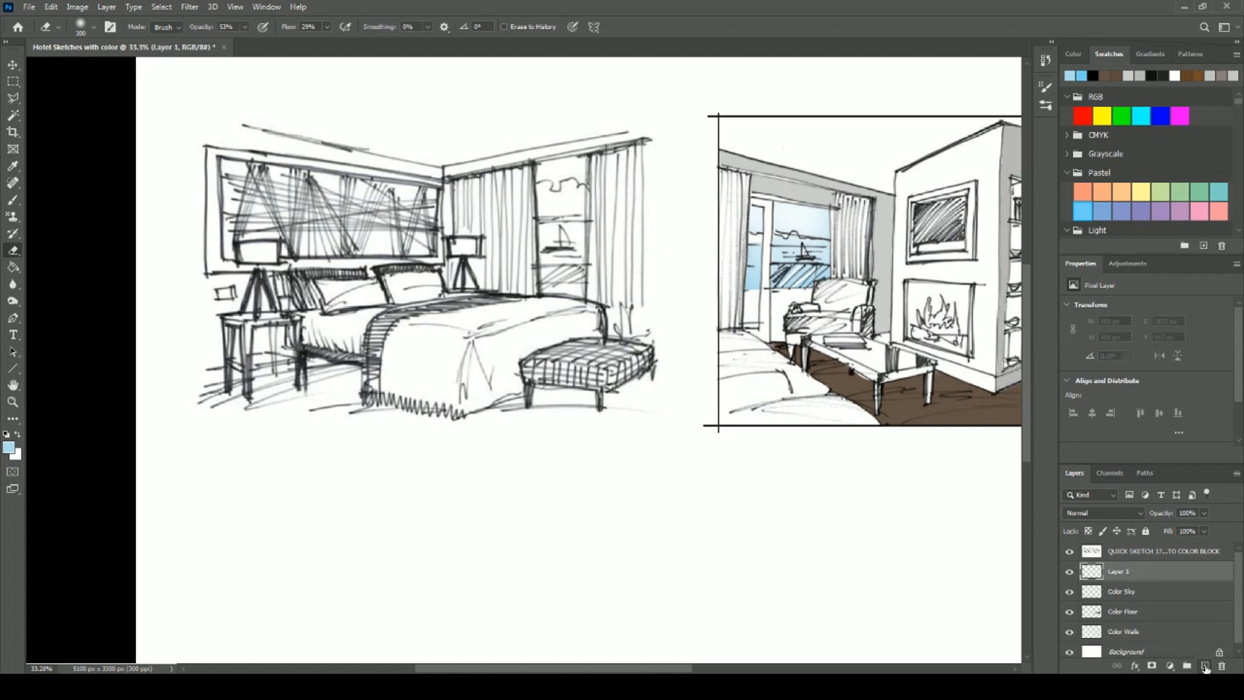
pyautogui.doubleClick(1122, 574)
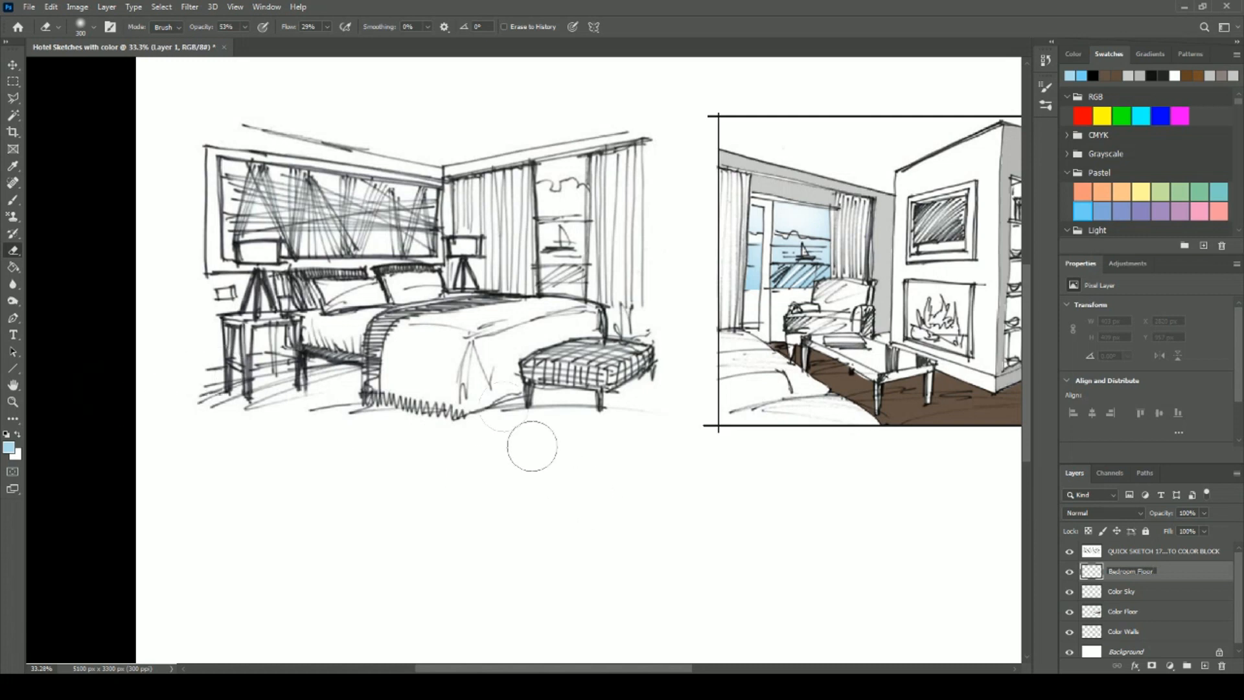
# Try outlining the floor area around the bed and bench with the Polygonal Lasso tool, and cancel the outline.
pyautogui.click(13, 99)
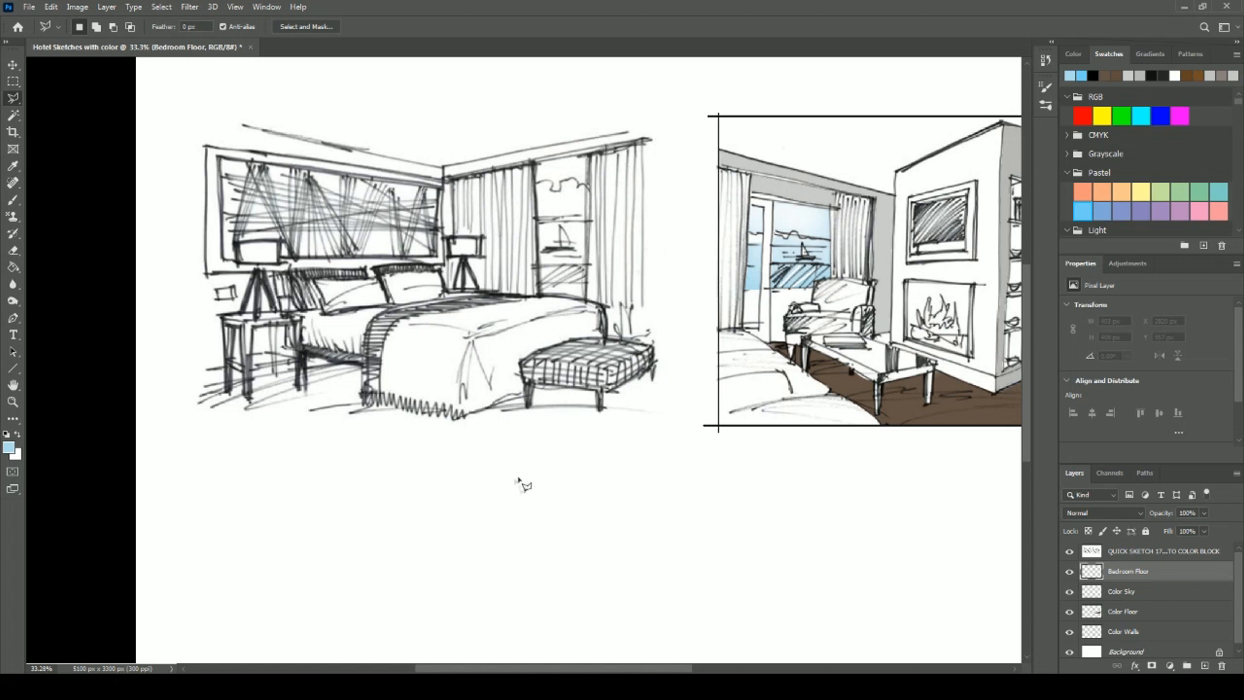
pyautogui.click(206, 390)
pyautogui.click(175, 392)
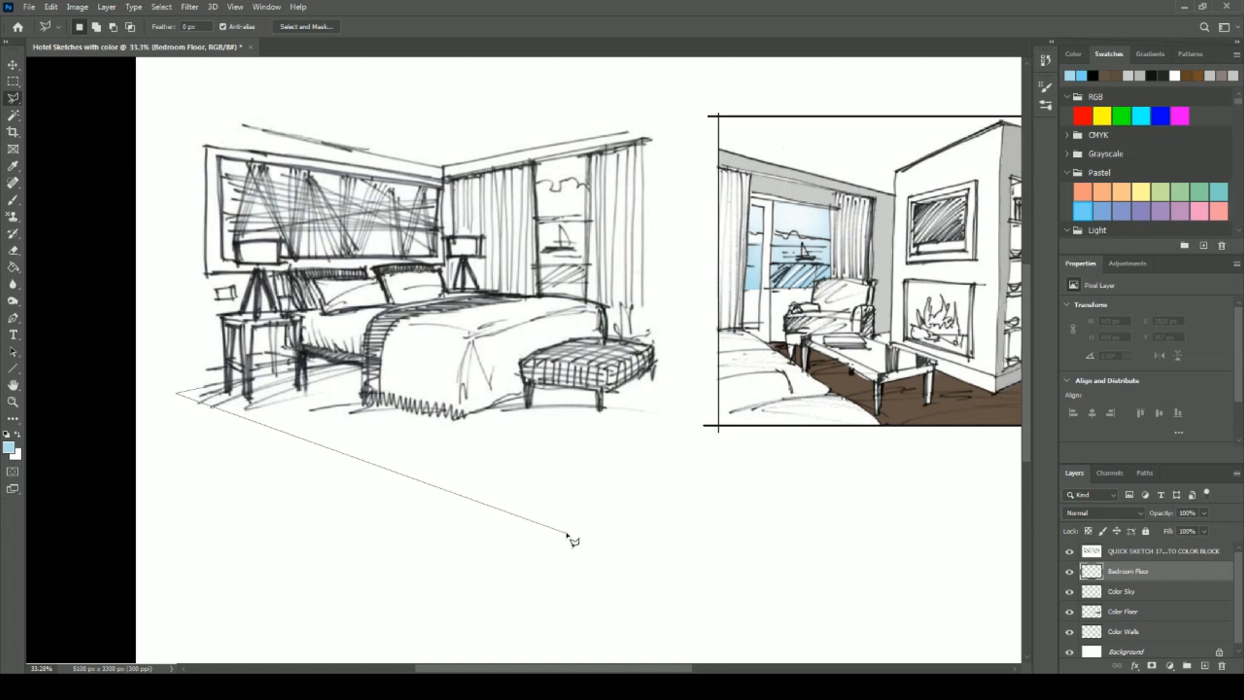
pyautogui.click(510, 530)
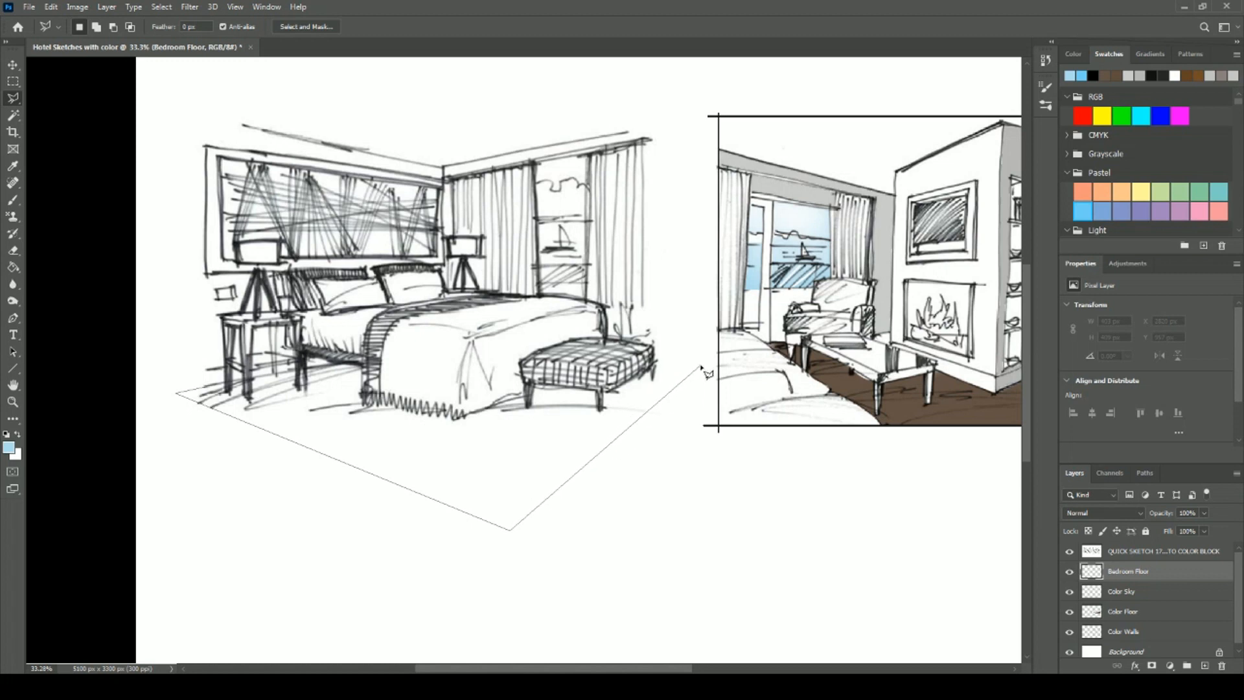
pyautogui.click(704, 358)
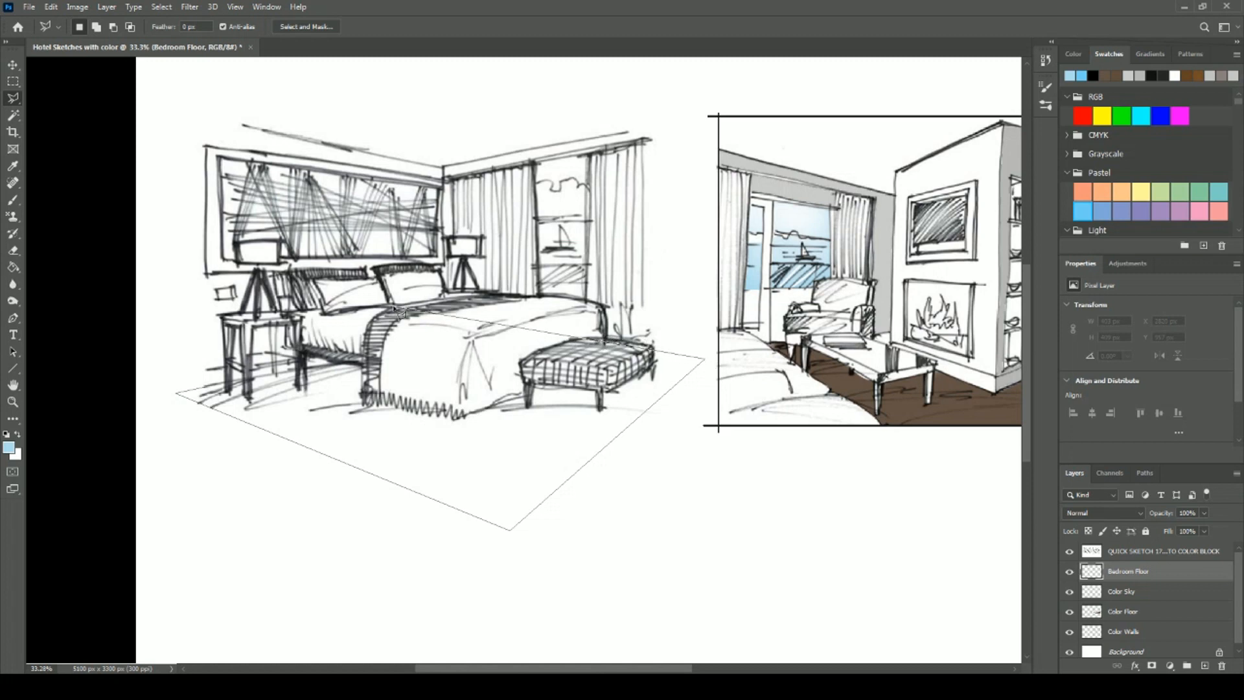
pyautogui.click(471, 330)
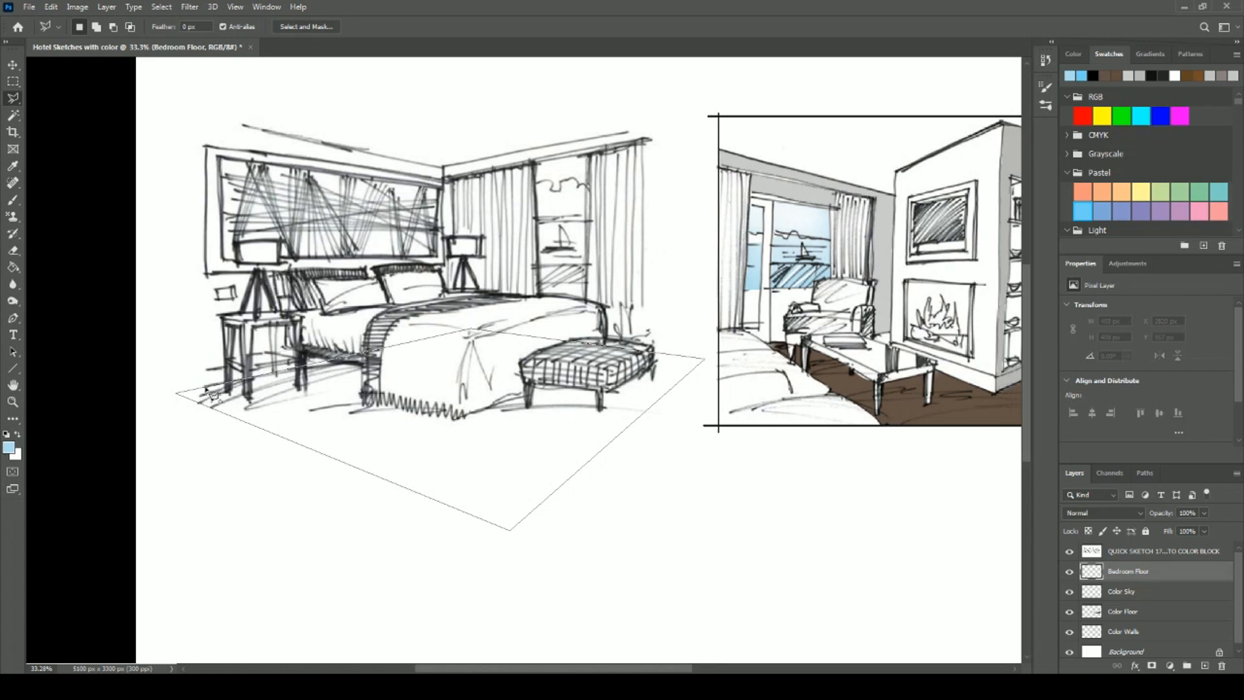
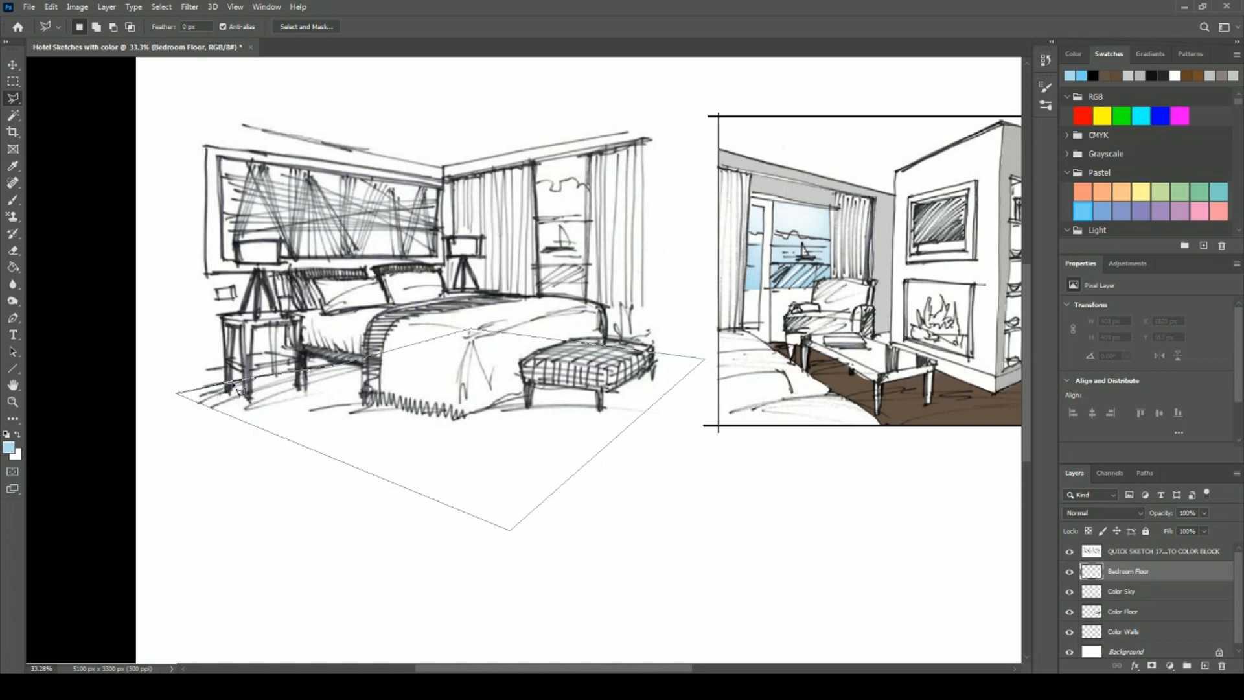
pyautogui.press('Escape')
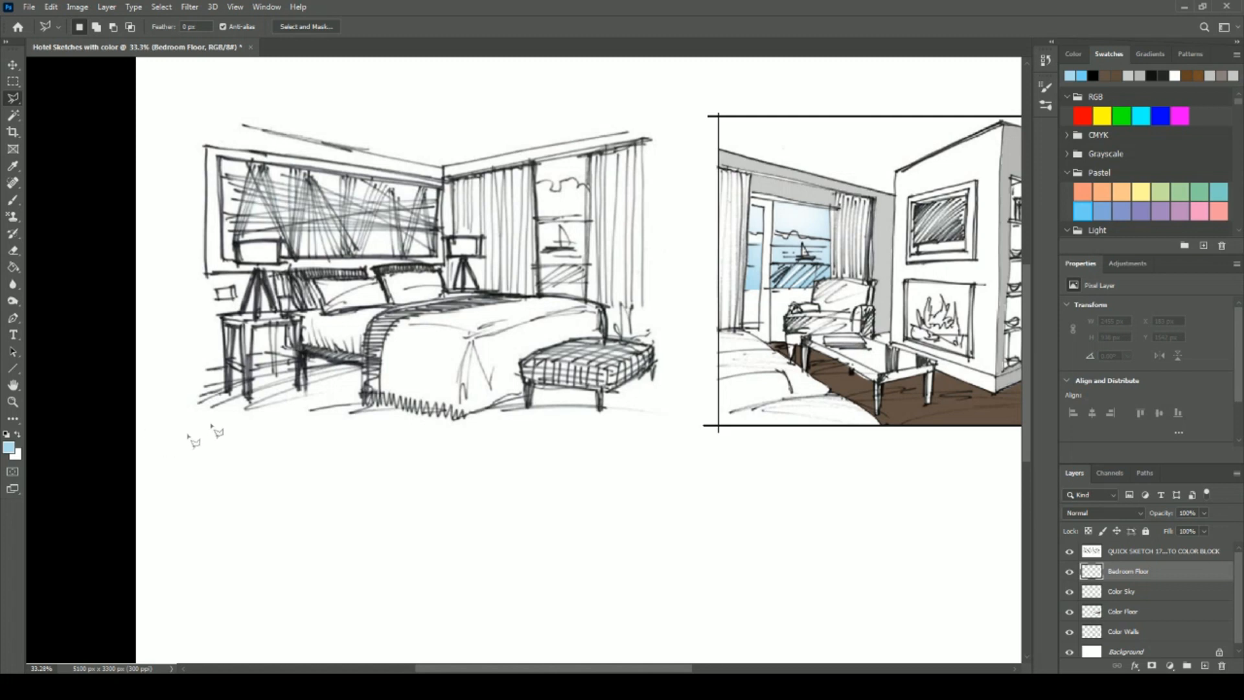
# Select the bedroom floor area around the bed and bench as a four-sided shape with the Polygonal Lasso tool.
pyautogui.click(204, 388)
pyautogui.click(176, 393)
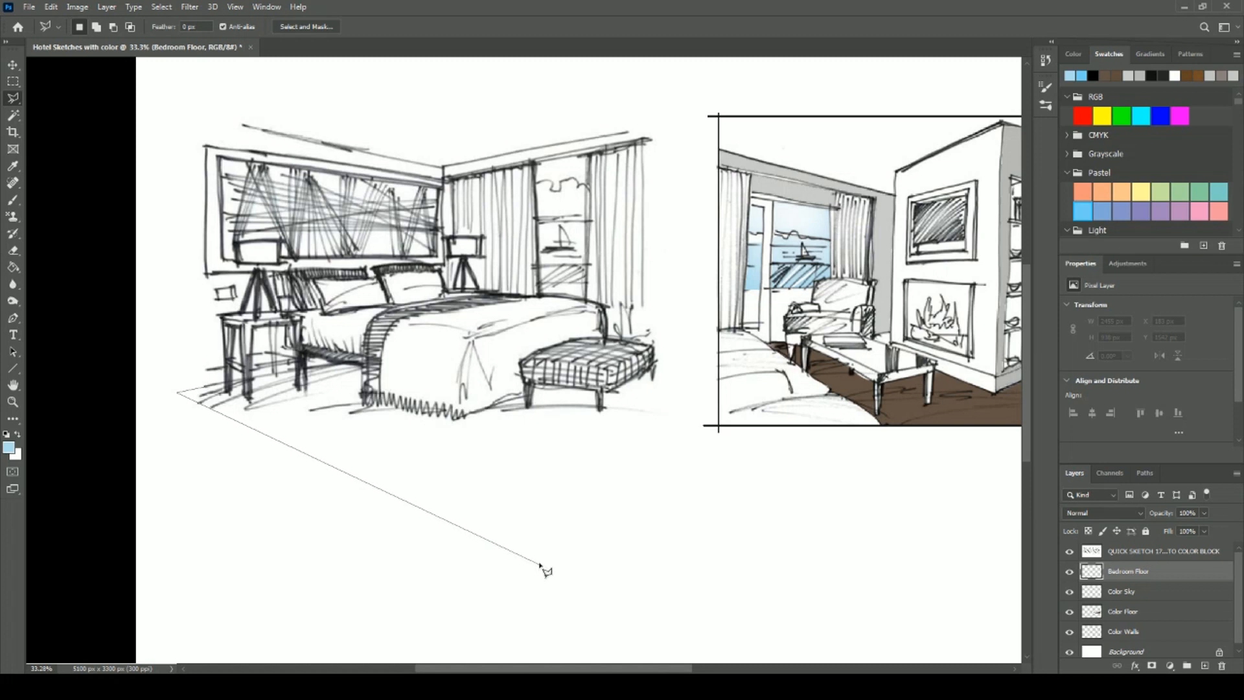
pyautogui.click(481, 536)
pyautogui.click(695, 366)
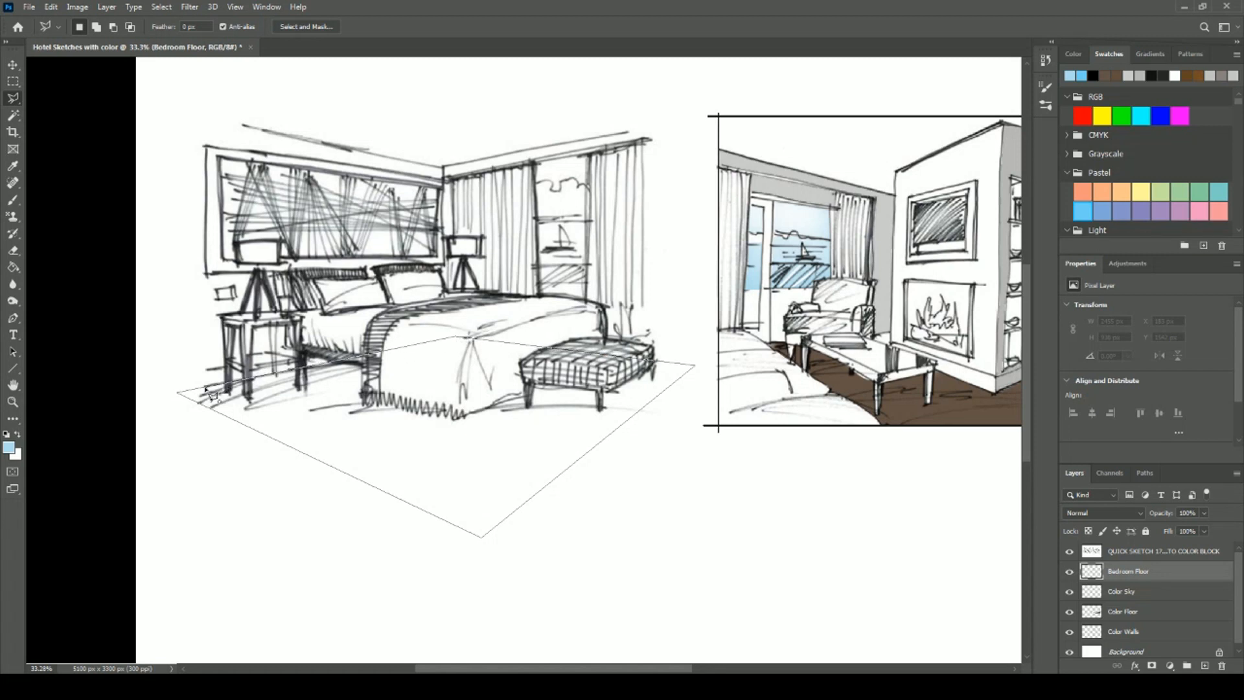
pyautogui.click(180, 392)
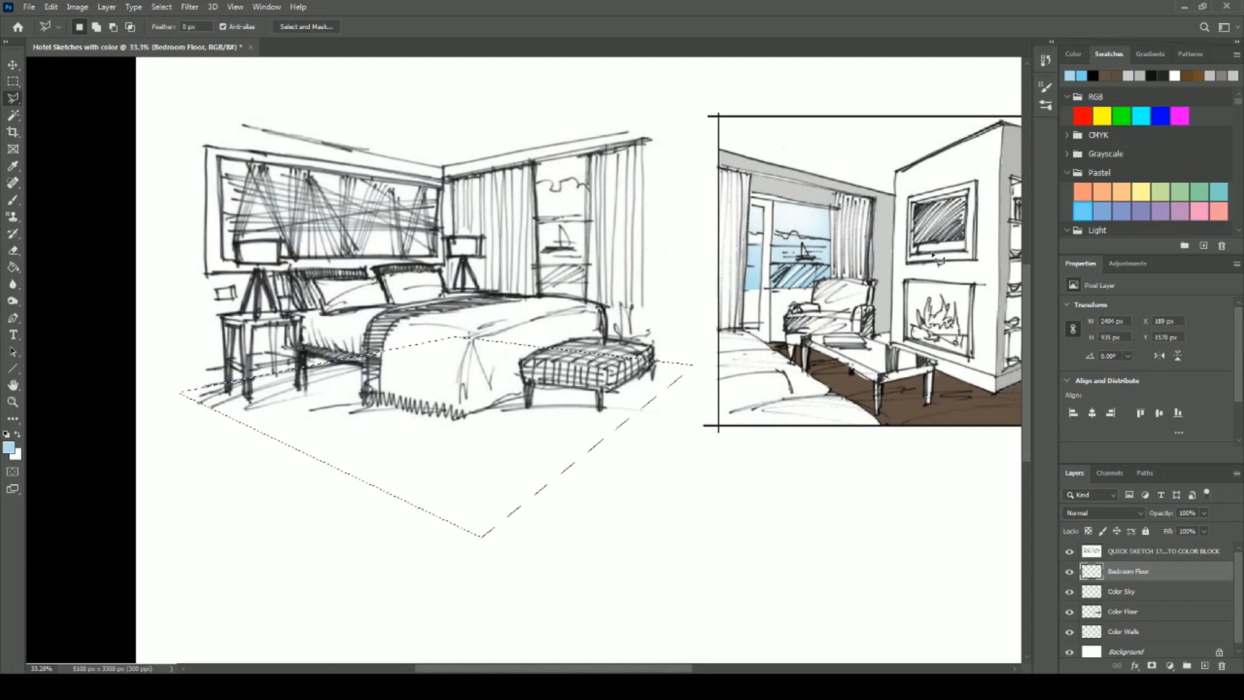
# Sample the brown from the living-area floor and brush it onto the selected floor around the nightstand legs and beside the bed.
pyautogui.click(13, 167)
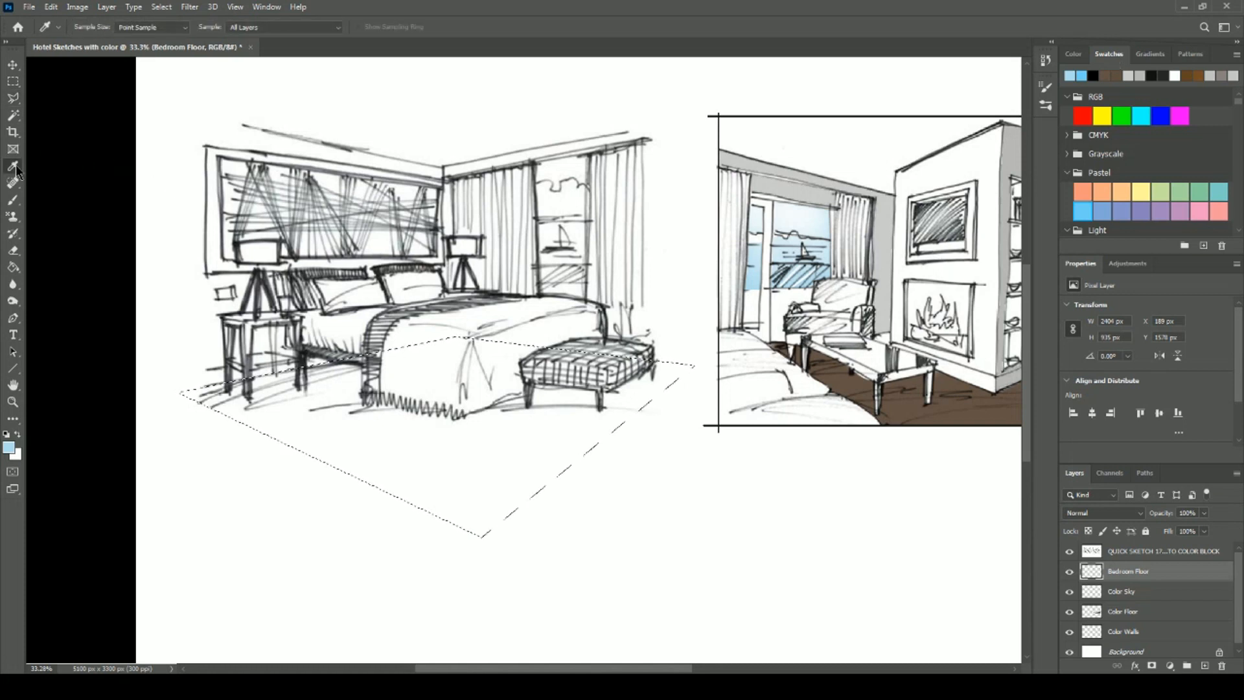
pyautogui.click(910, 408)
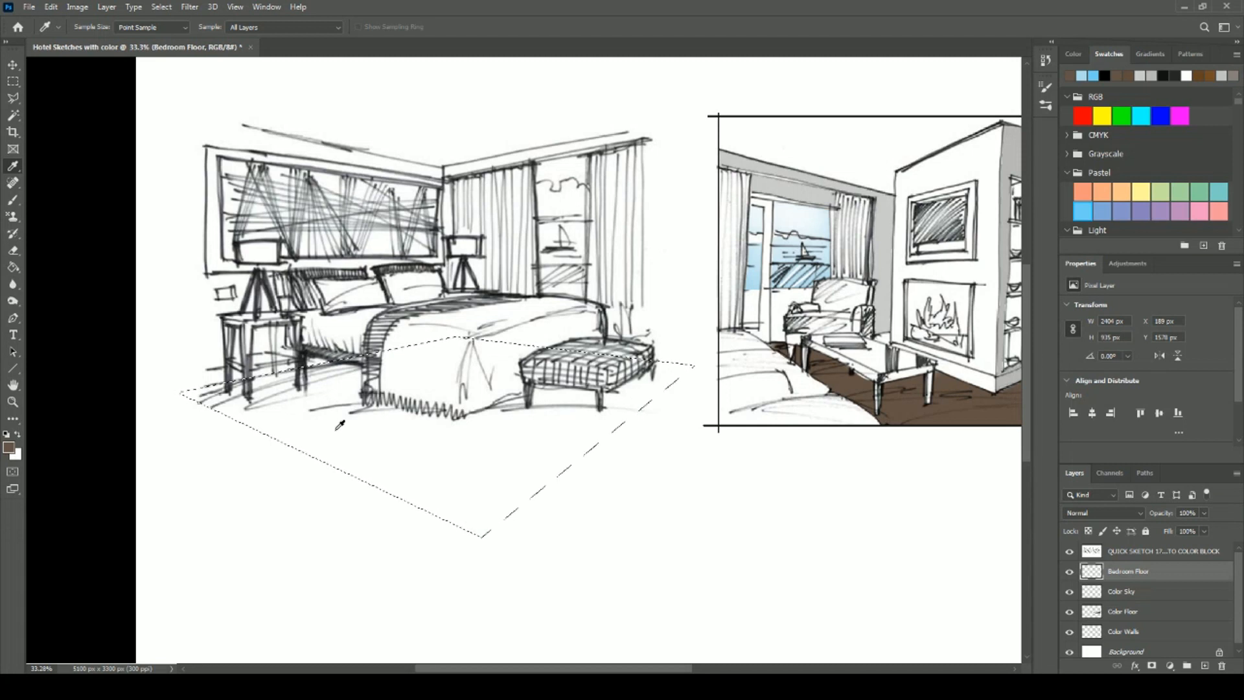
pyautogui.click(15, 202)
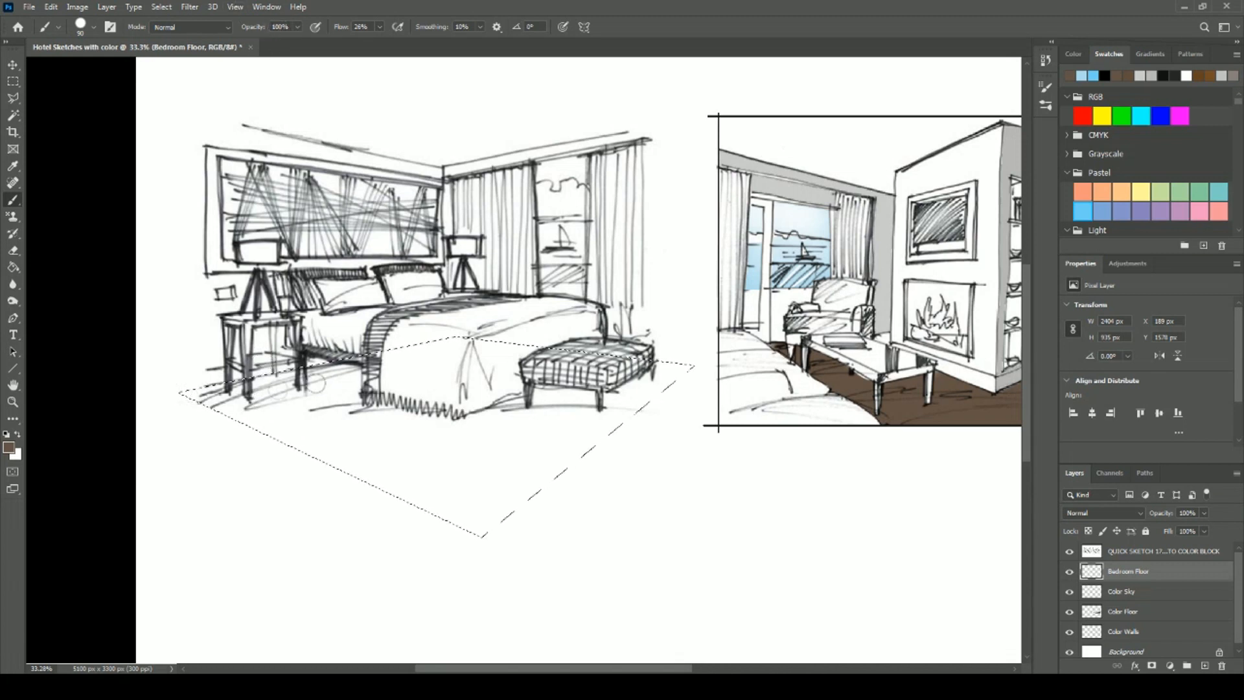
pyautogui.moveTo(185, 392); pyautogui.dragTo(234, 388)
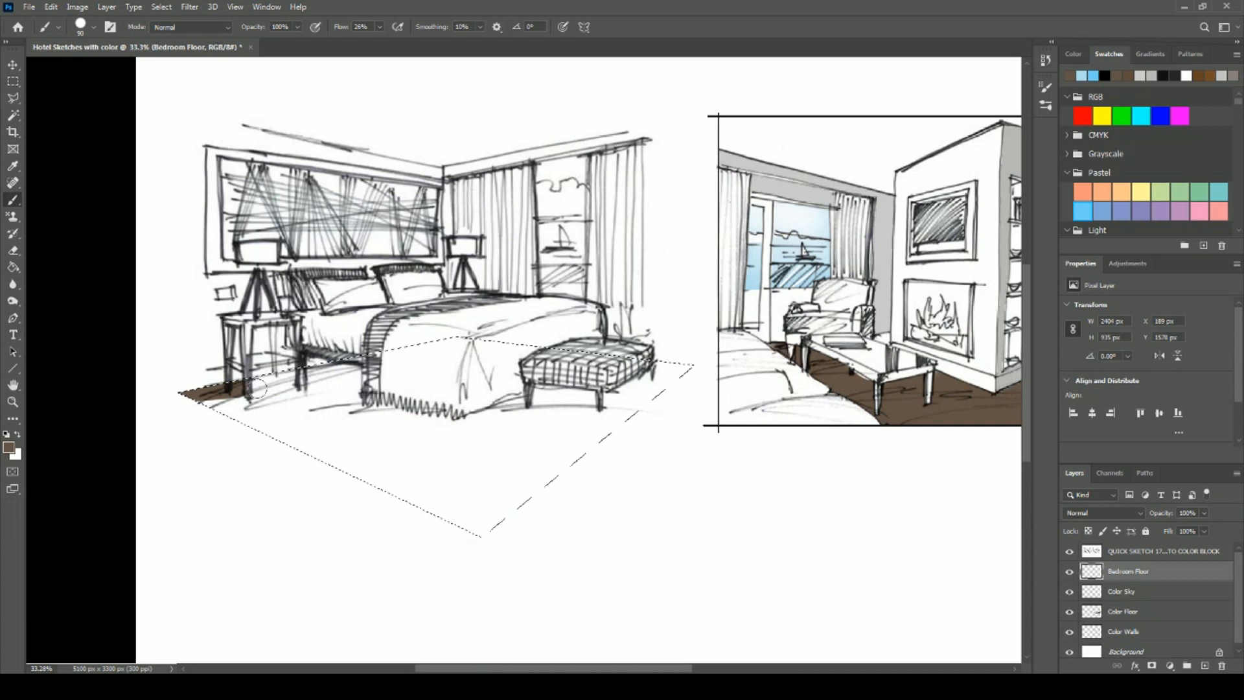
pyautogui.click(256, 387)
pyautogui.click(343, 374)
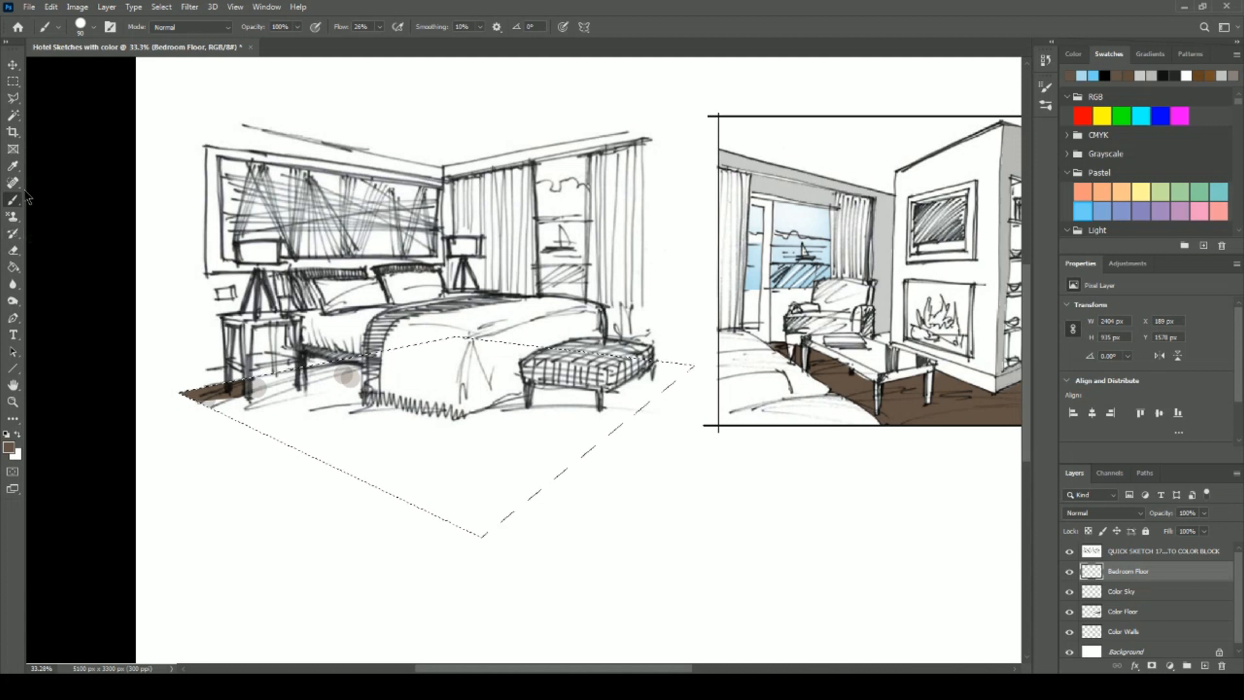
# Fill the selected floor with the sampled brown using the Paint Bucket, including the enclosed patches around the nightstand, bed and bench.
pyautogui.click(13, 266)
pyautogui.click(337, 432)
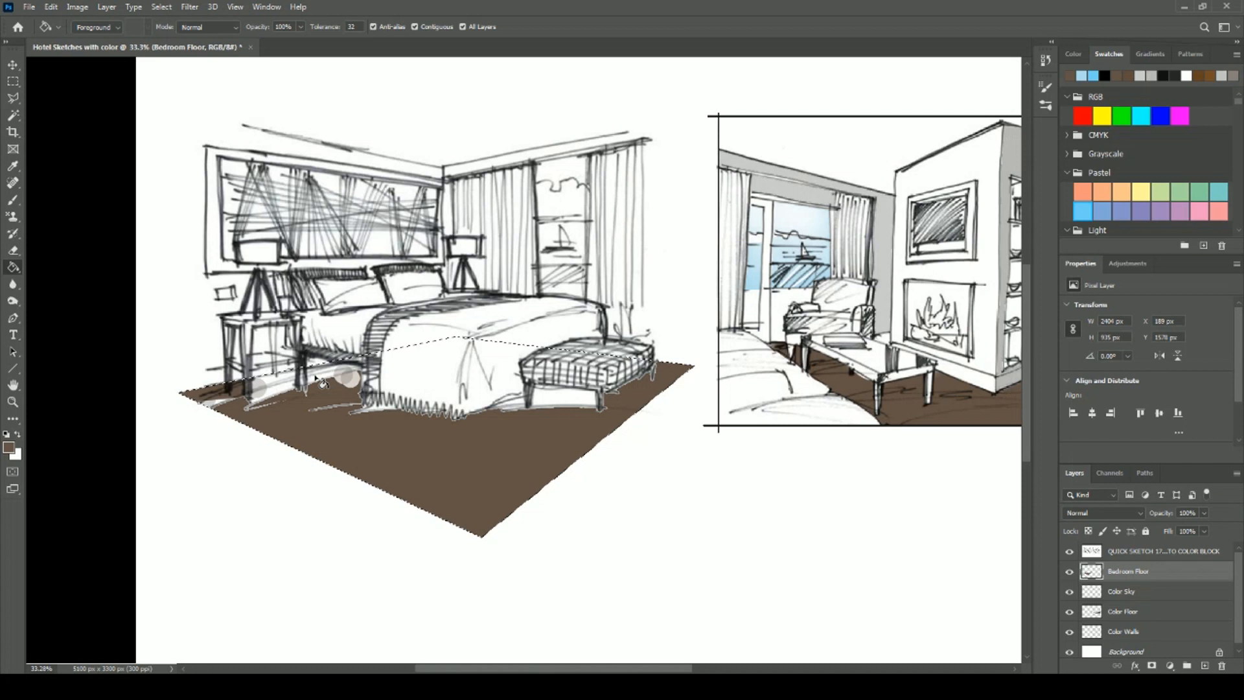
pyautogui.click(278, 384)
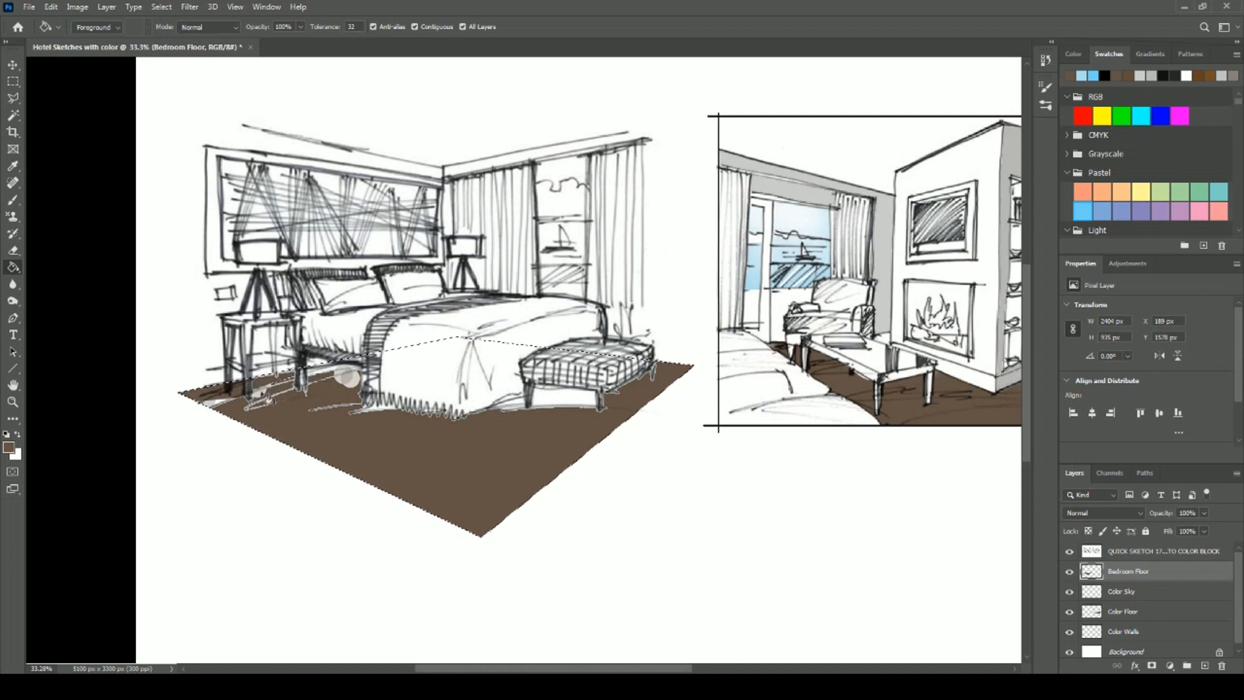
pyautogui.click(221, 407)
pyautogui.click(324, 380)
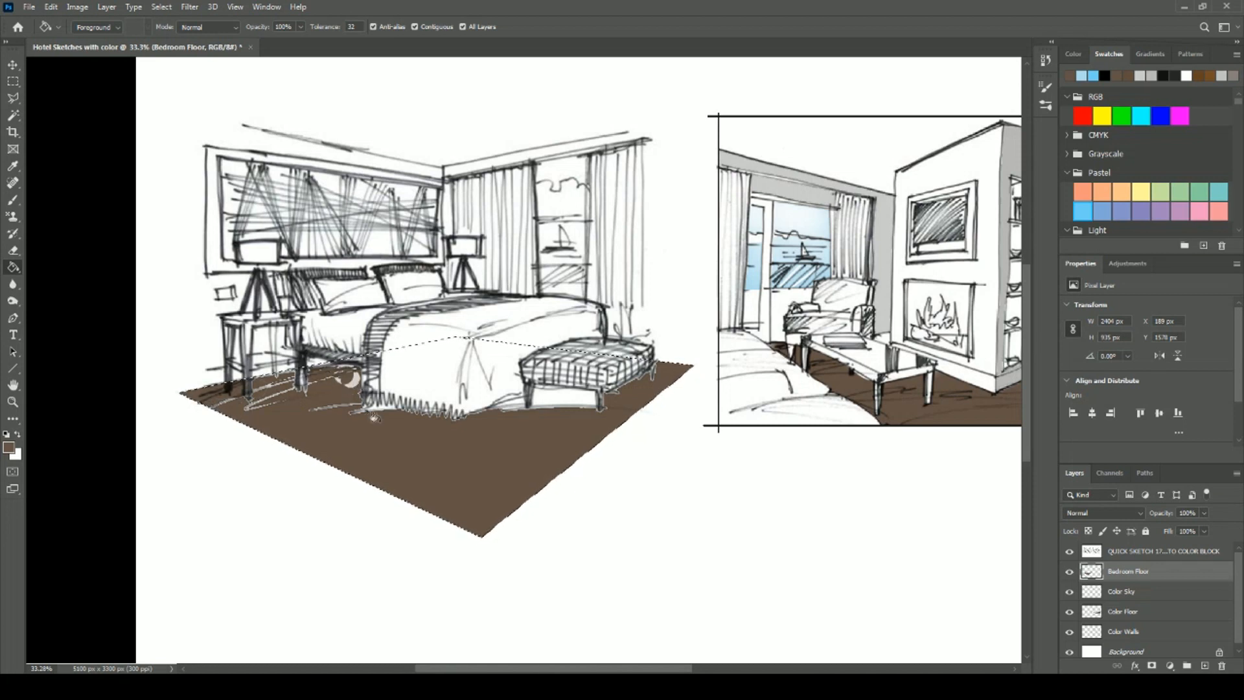
pyautogui.click(572, 404)
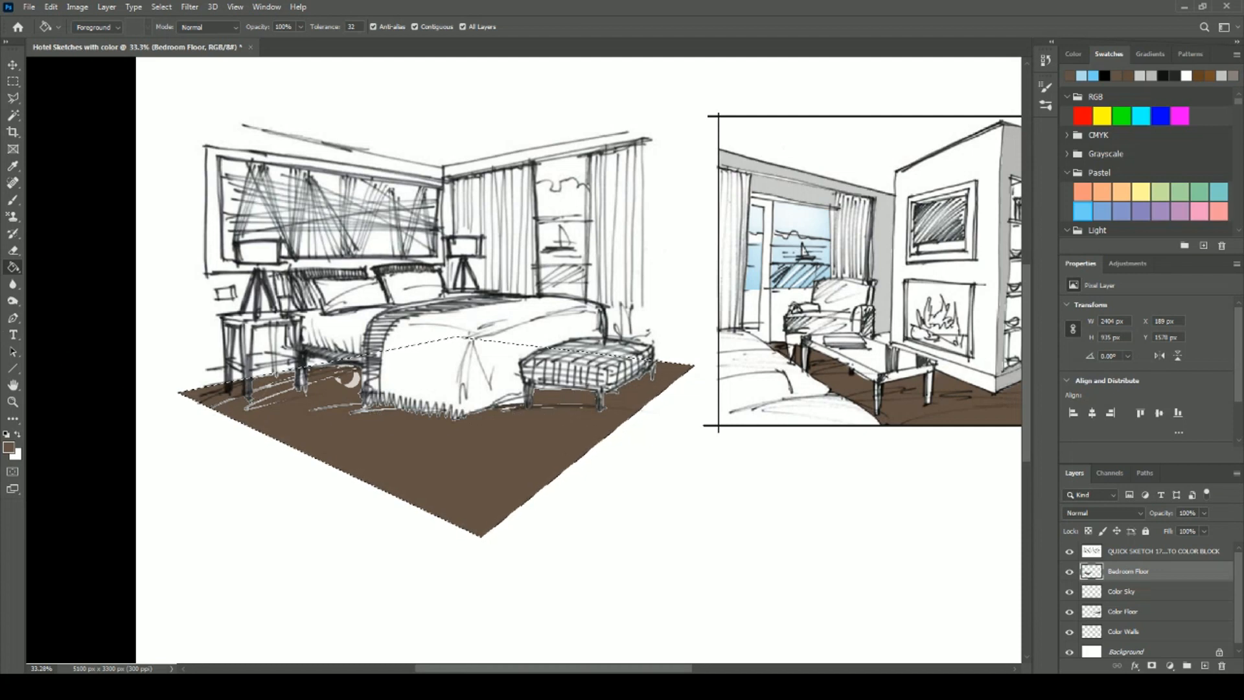
# Brush brown over the unfilled gaps around the nightstand legs, beside the bed and under the bench.
pyautogui.click(14, 204)
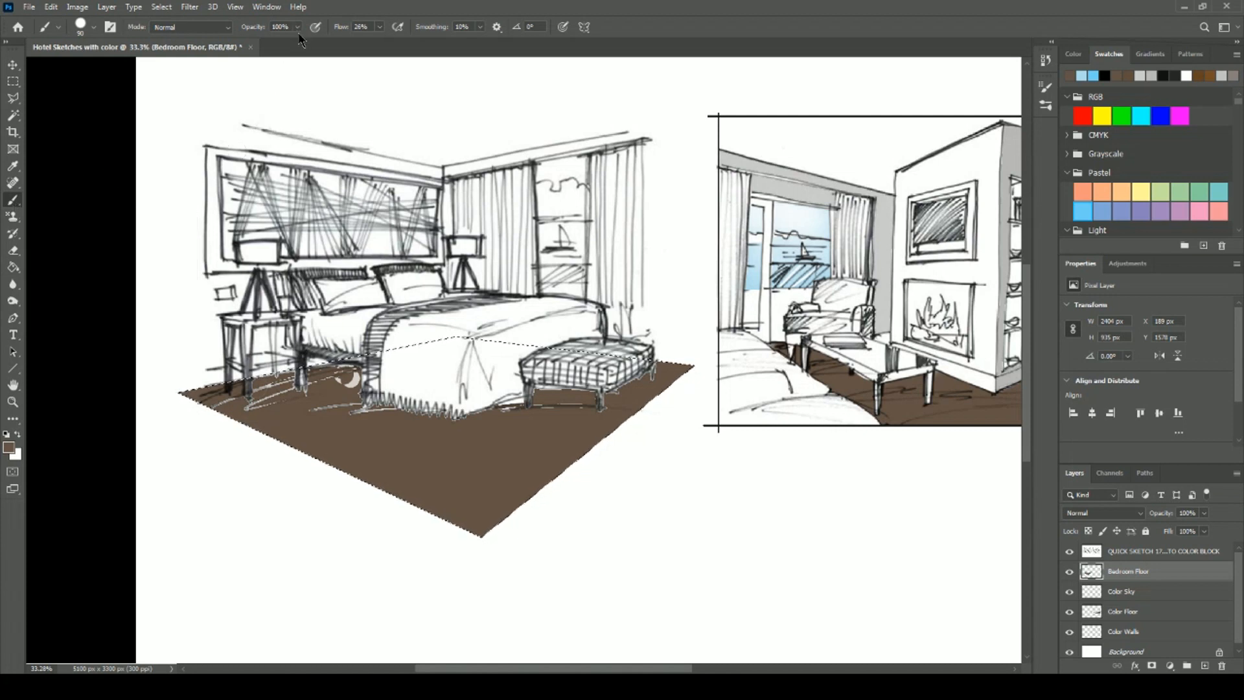
pyautogui.moveTo(301, 413)
pyautogui.mouseDown()
pyautogui.moveTo(348, 378)
pyautogui.moveTo(326, 411)
pyautogui.moveTo(322, 397)
pyautogui.moveTo(348, 391)
pyautogui.moveTo(349, 415)
pyautogui.moveTo(377, 418)
pyautogui.moveTo(350, 409)
pyautogui.moveTo(352, 378)
pyautogui.moveTo(252, 409)
pyautogui.moveTo(269, 408)
pyautogui.moveTo(279, 397)
pyautogui.moveTo(253, 389)
pyautogui.moveTo(350, 376)
pyautogui.moveTo(330, 373)
pyautogui.moveTo(353, 378)
pyautogui.moveTo(363, 410)
pyautogui.moveTo(338, 419)
pyautogui.mouseUp()
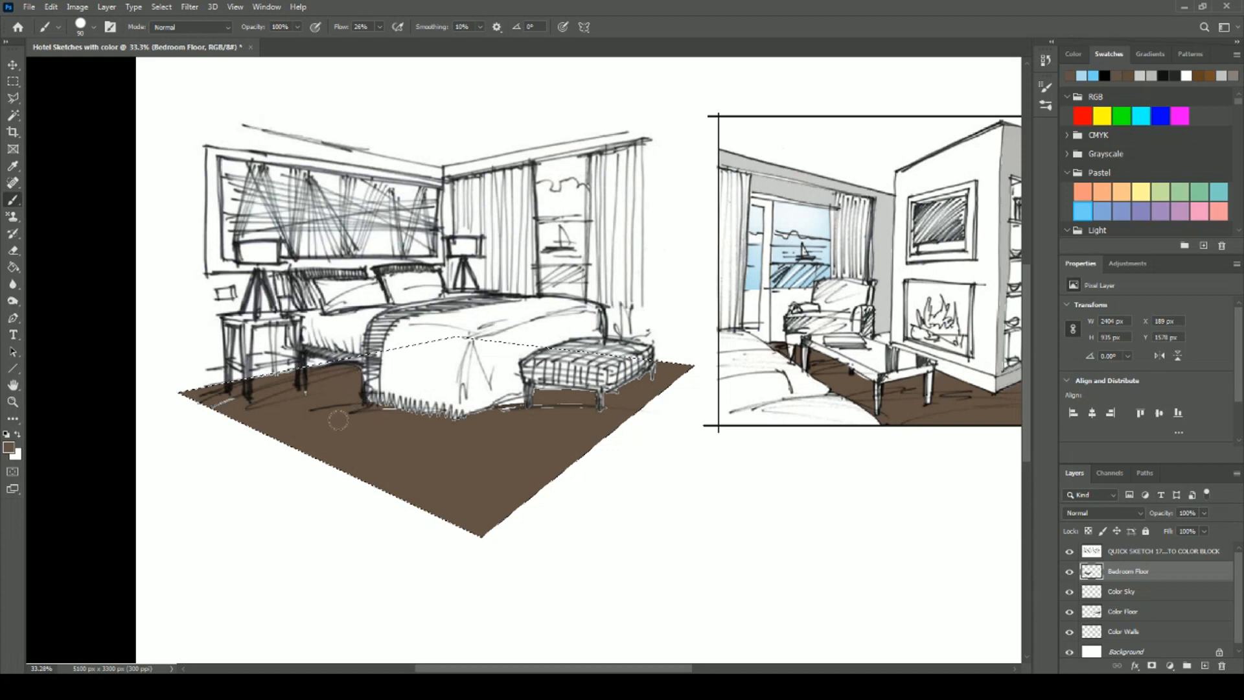
pyautogui.moveTo(556, 395); pyautogui.dragTo(489, 426)
pyautogui.moveTo(639, 389); pyautogui.dragTo(612, 405)
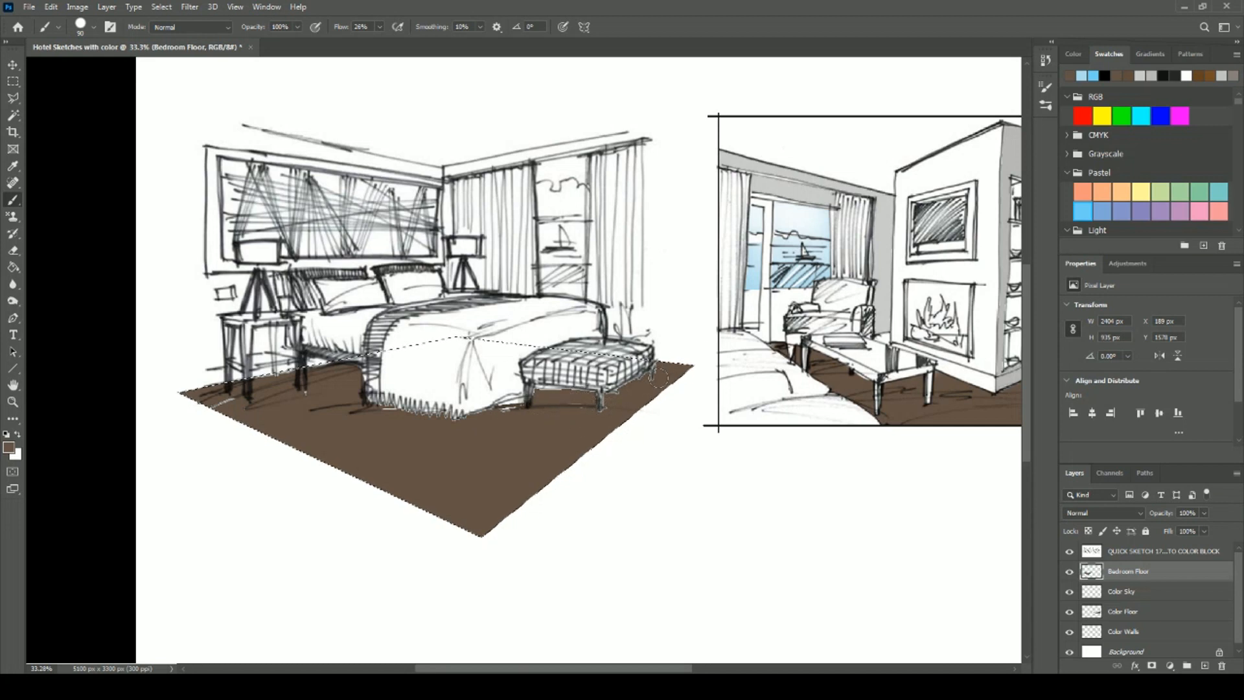
# Raise the brush flow to 35% and paint brown along the throw's fringe, the nightstand shadows and the bench legs.
pyautogui.click(379, 27)
pyautogui.click(631, 388)
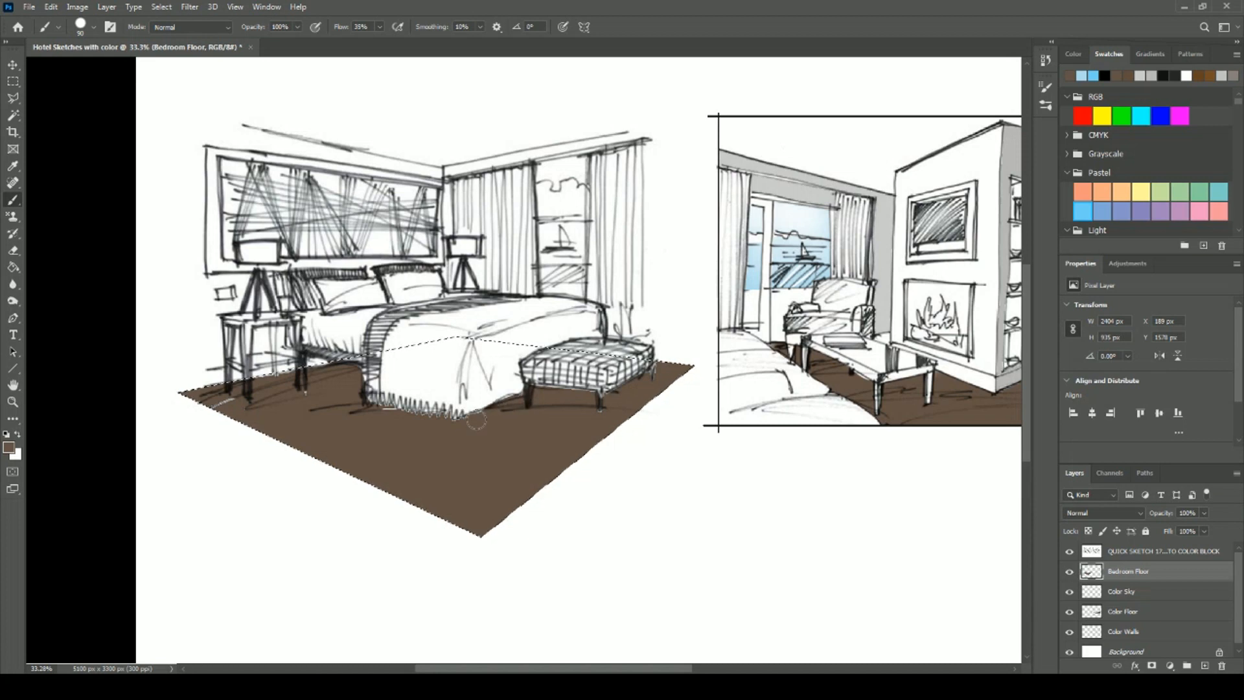
pyautogui.moveTo(462, 426)
pyautogui.mouseDown()
pyautogui.moveTo(354, 399)
pyautogui.moveTo(468, 422)
pyautogui.mouseUp()
pyautogui.moveTo(368, 395)
pyautogui.mouseDown()
pyautogui.moveTo(351, 361)
pyautogui.moveTo(363, 383)
pyautogui.moveTo(353, 391)
pyautogui.moveTo(337, 363)
pyautogui.moveTo(221, 405)
pyautogui.moveTo(223, 418)
pyautogui.mouseUp()
pyautogui.moveTo(599, 402)
pyautogui.mouseDown()
pyautogui.moveTo(655, 372)
pyautogui.moveTo(581, 396)
pyautogui.moveTo(544, 389)
pyautogui.moveTo(651, 382)
pyautogui.moveTo(504, 409)
pyautogui.moveTo(540, 395)
pyautogui.mouseUp()
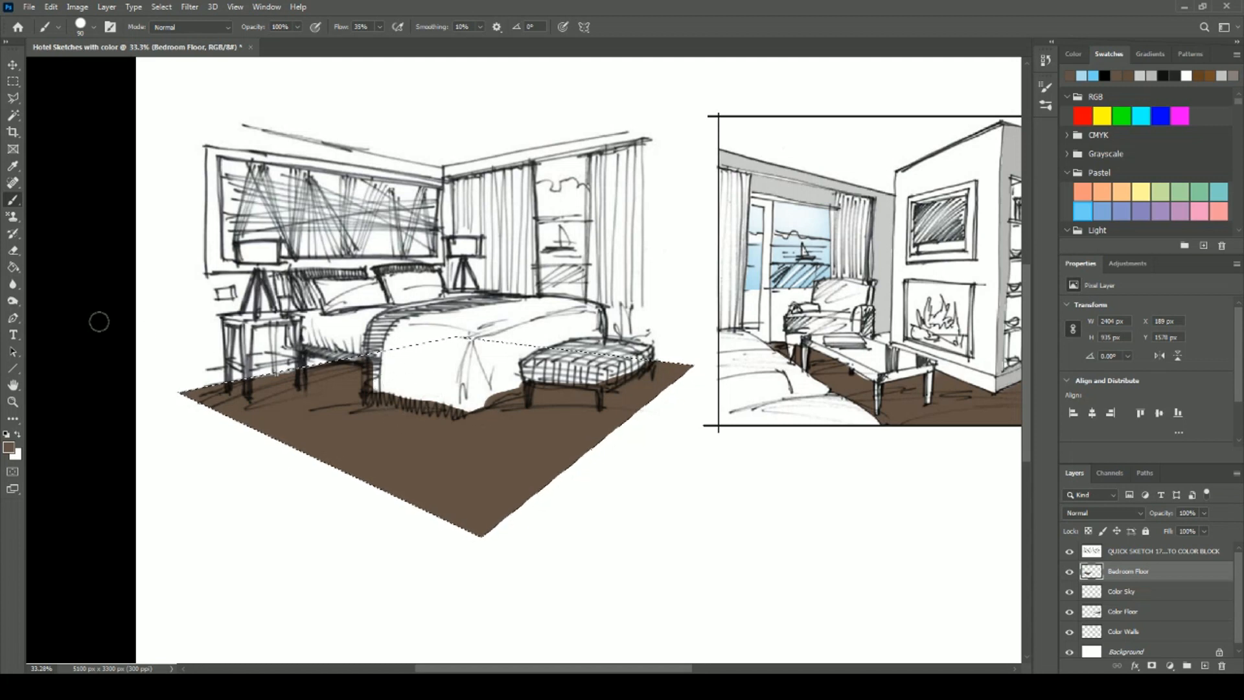
# Zoom in on the bedroom floor and switch to the Eraser with the Hard Round brush.
pyautogui.scroll(1, 314, 460)
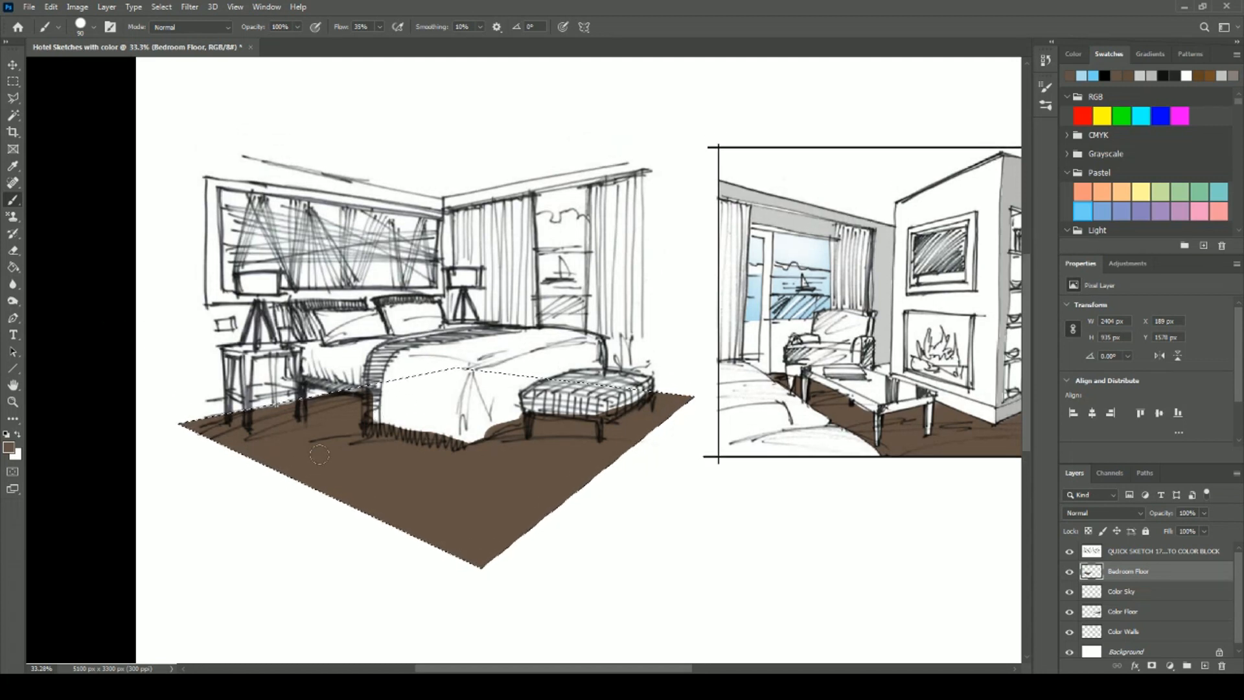
pyautogui.scroll(1, 341, 441)
pyautogui.scroll(1, 340, 441)
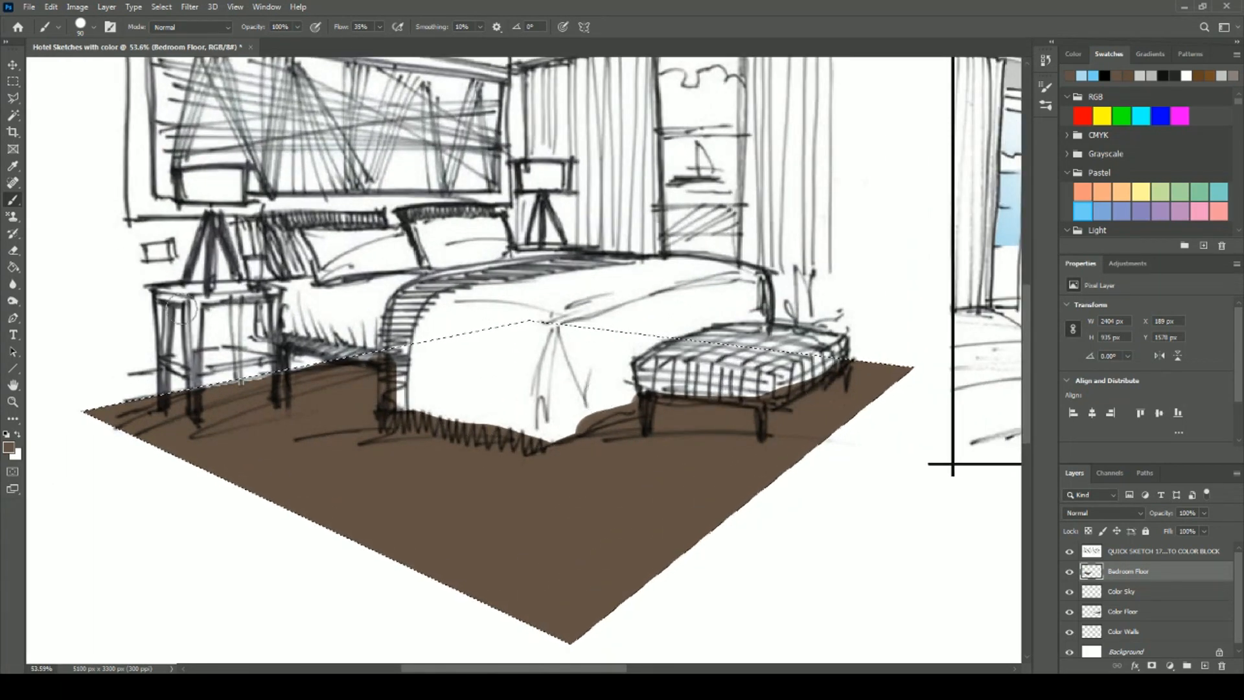
pyautogui.click(15, 252)
pyautogui.click(95, 27)
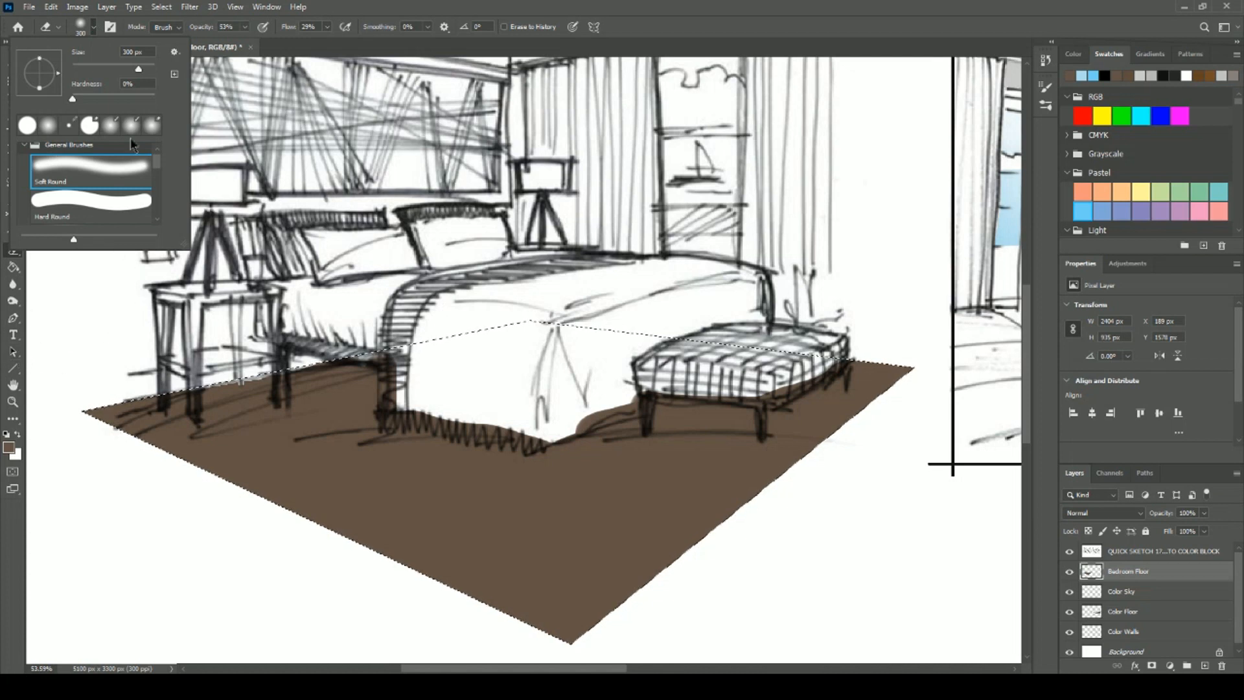
pyautogui.click(97, 204)
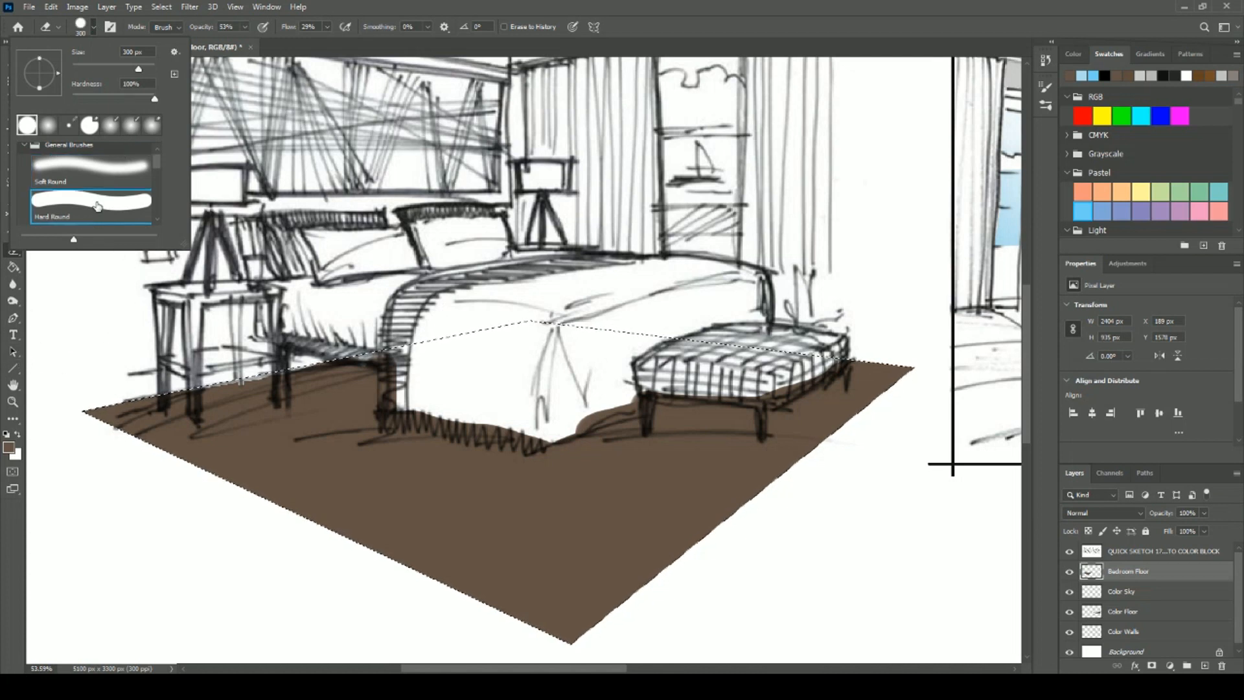
# Try erasing the brown floor beside the bed with the 300 px eraser, undo it, and check the Brush tool's preset.
pyautogui.click(347, 445)
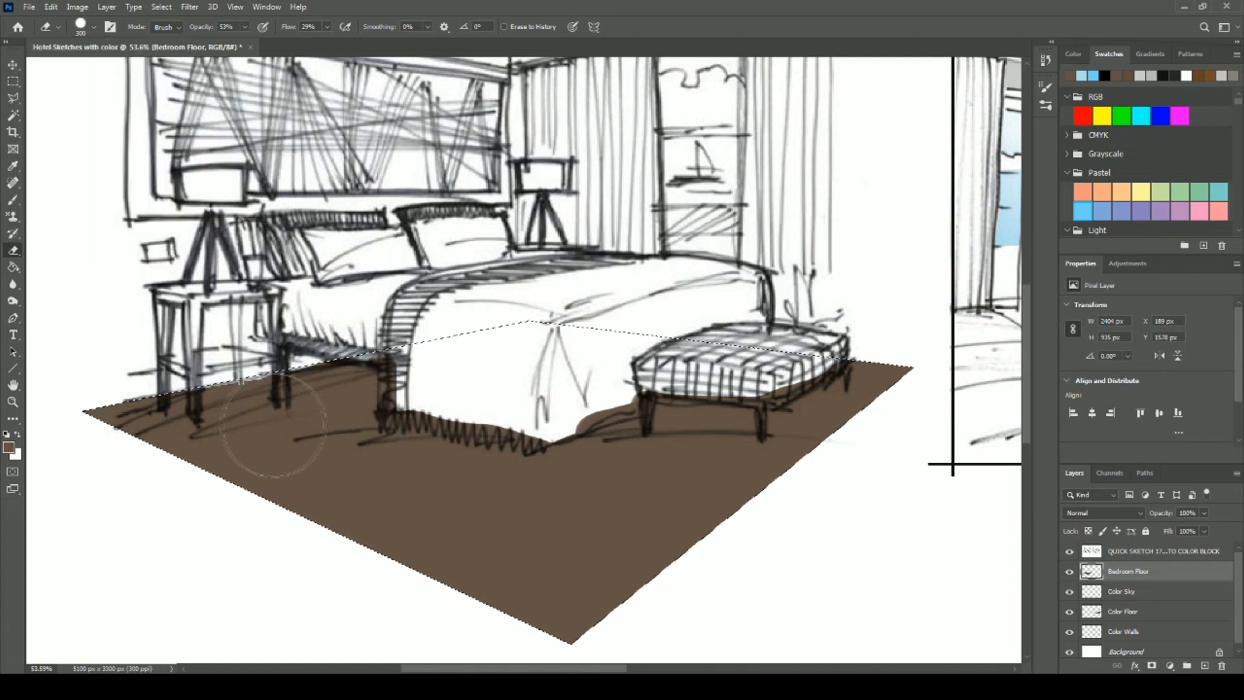
pyautogui.moveTo(311, 438); pyautogui.dragTo(257, 426)
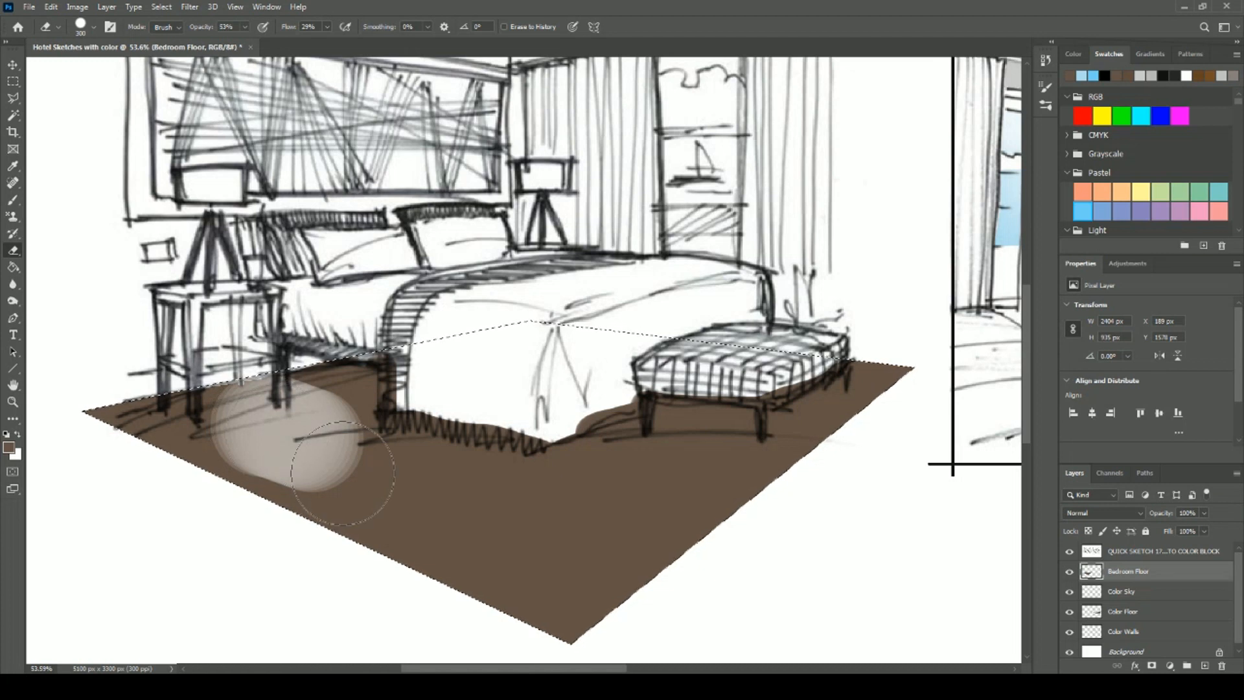
pyautogui.hotkey('ctrl', 'z')
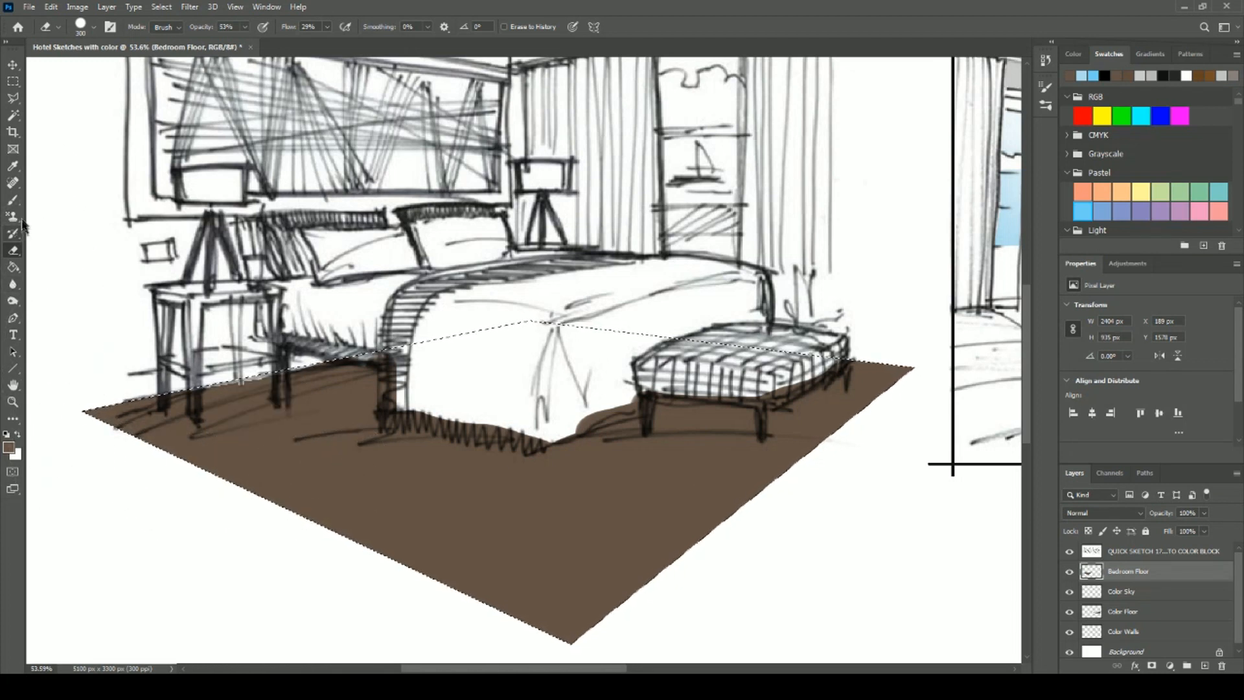
pyautogui.click(13, 200)
pyautogui.click(94, 26)
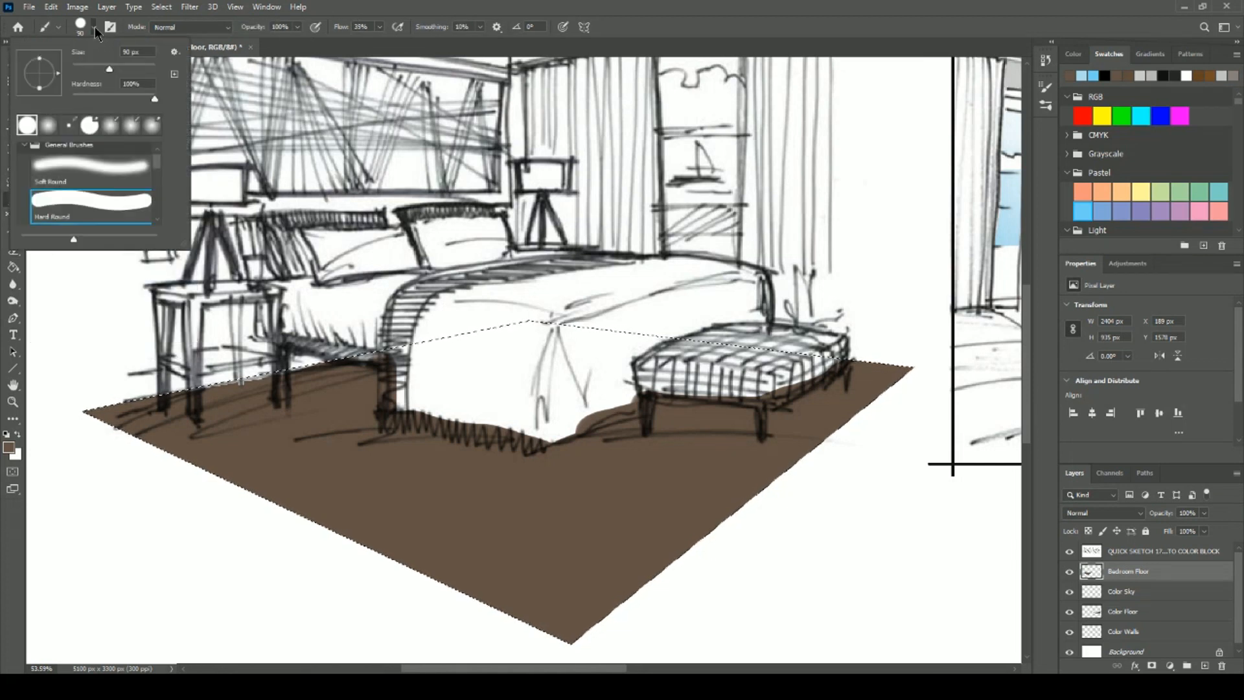
pyautogui.press('Return')
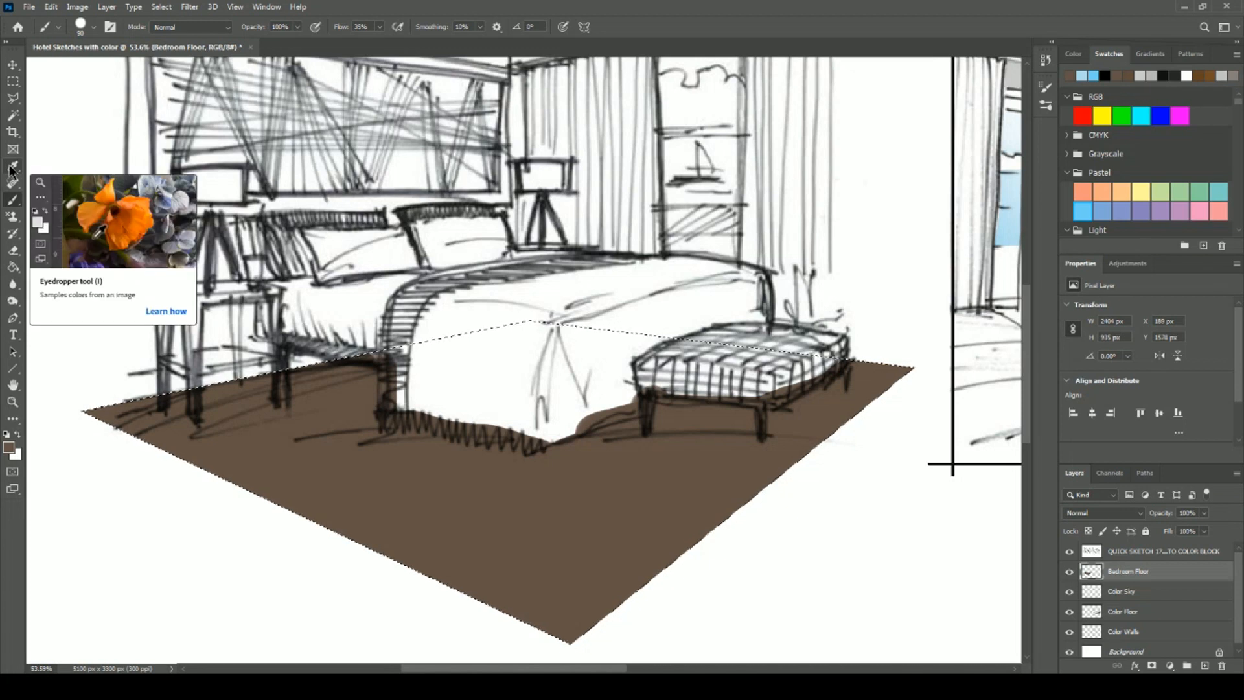
# Set the Hard Round eraser to 100% opacity and reduce its size to 15 px.
pyautogui.click(13, 250)
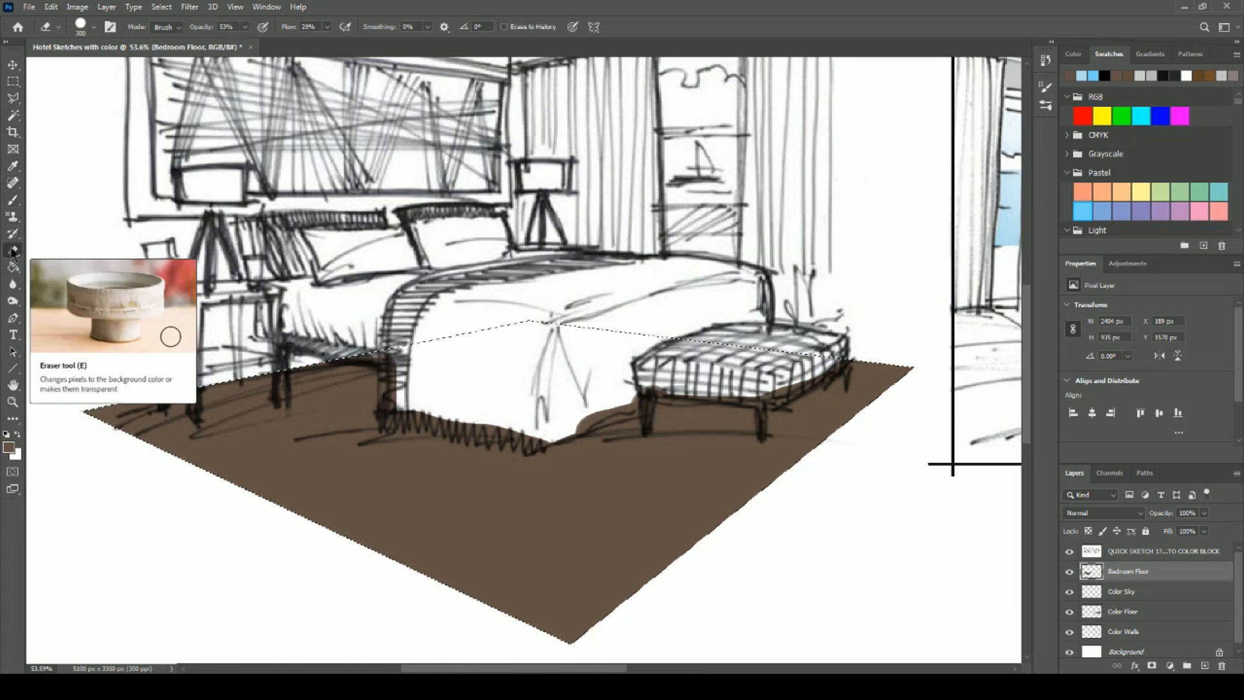
pyautogui.click(94, 27)
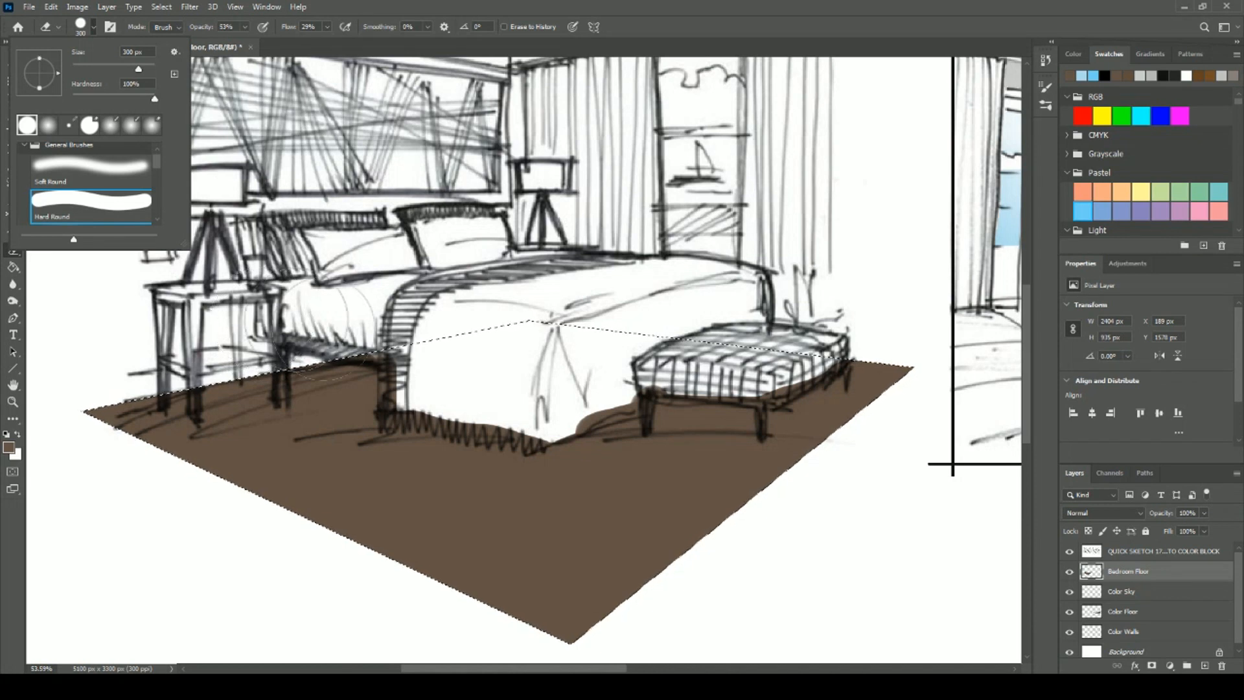
pyautogui.click(476, 346)
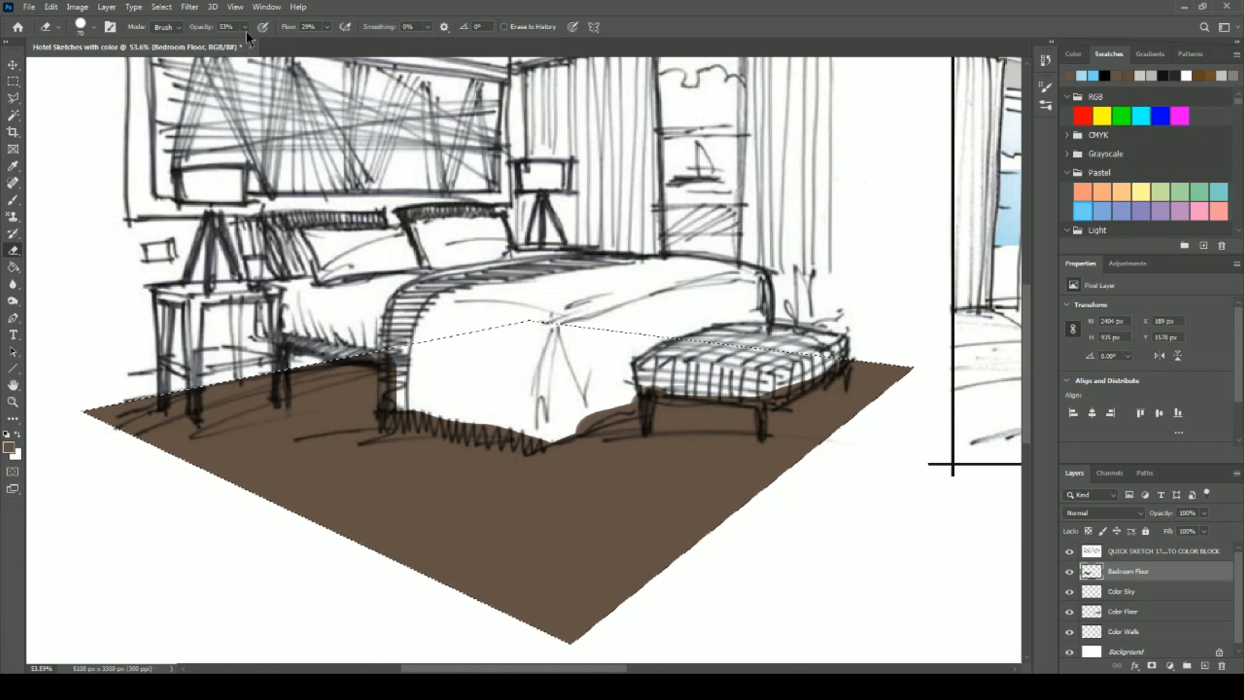
pyautogui.moveTo(245, 43); pyautogui.dragTo(277, 52)
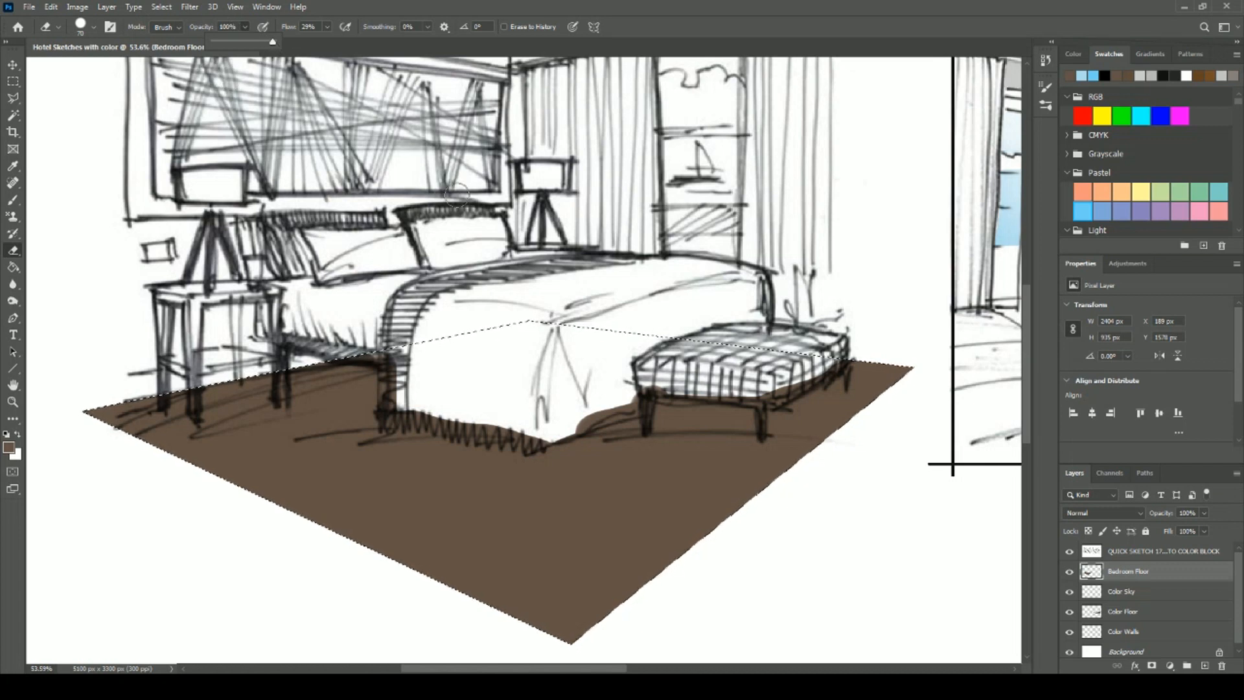
pyautogui.press('[')
pyautogui.press('[')
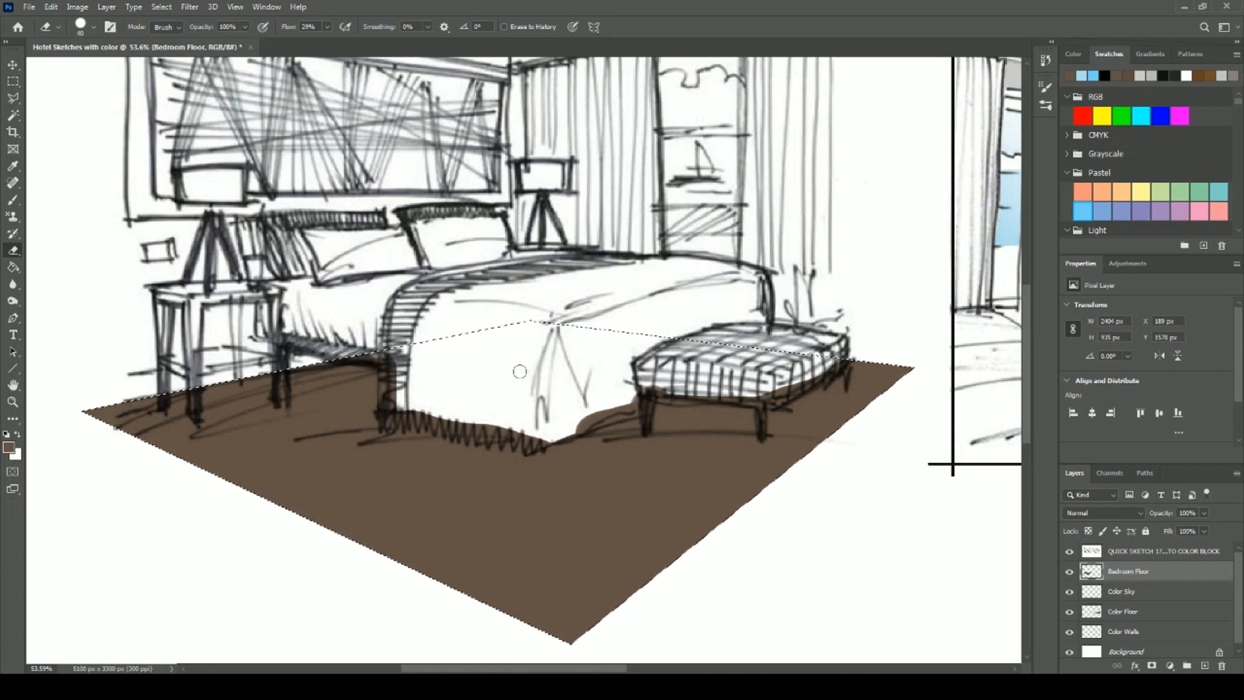
pyautogui.press('[')
pyautogui.press('[')
pyautogui.press('[')
pyautogui.press('[')
pyautogui.press('[')
# Erase the brown spilling onto the bedcover's lower edge, the bench seat's underside and the bench legs.
pyautogui.moveTo(629, 410)
pyautogui.mouseDown()
pyautogui.moveTo(577, 427)
pyautogui.moveTo(640, 394)
pyautogui.moveTo(611, 414)
pyautogui.mouseUp()
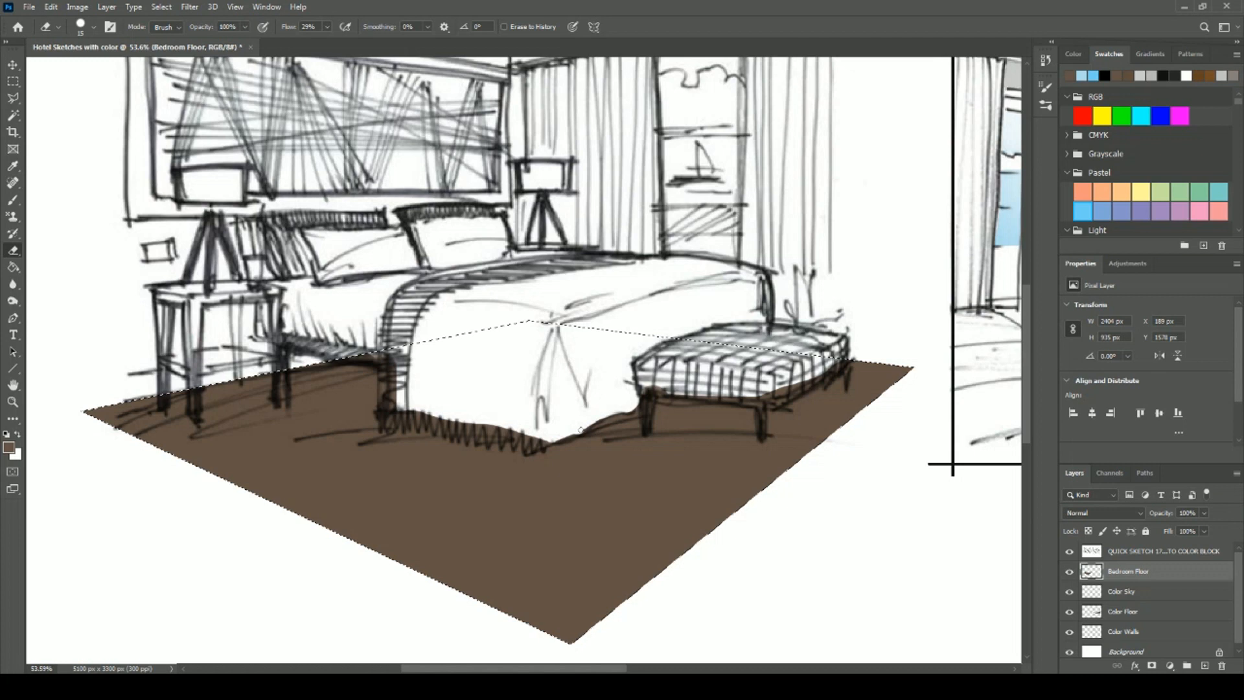
pyautogui.moveTo(619, 412)
pyautogui.mouseDown()
pyautogui.moveTo(656, 388)
pyautogui.moveTo(647, 427)
pyautogui.moveTo(644, 393)
pyautogui.mouseUp()
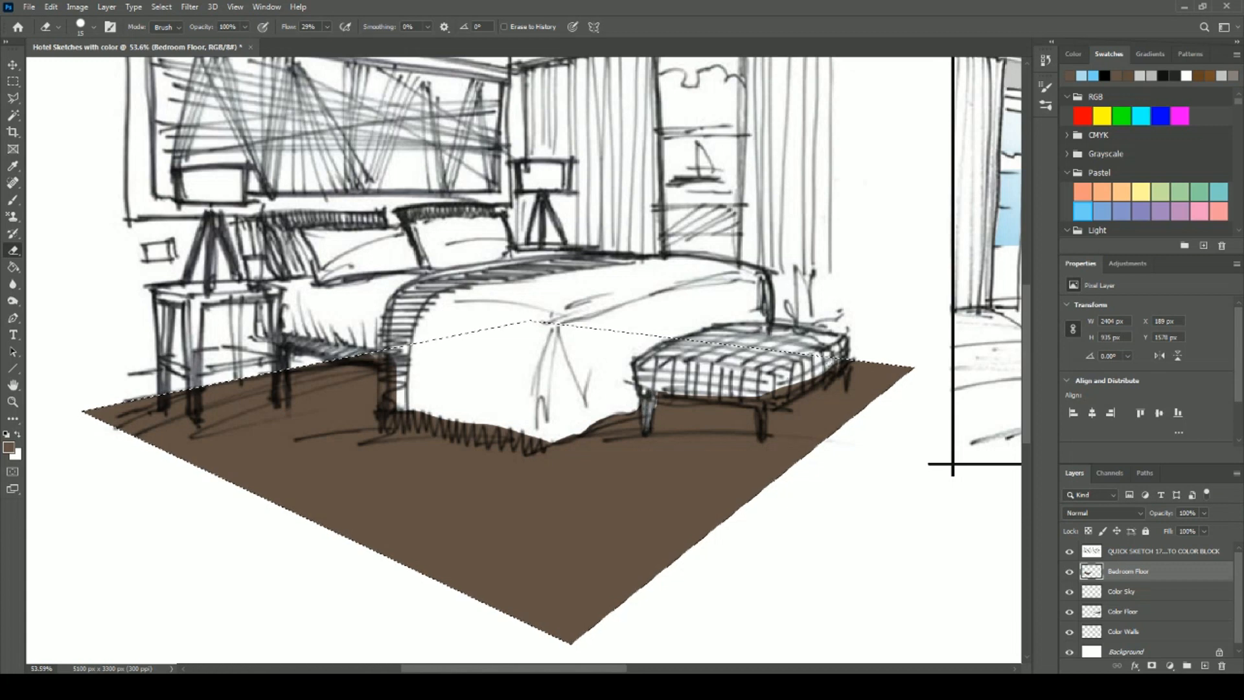
pyautogui.moveTo(843, 362)
pyautogui.mouseDown()
pyautogui.moveTo(771, 400)
pyautogui.moveTo(700, 393)
pyautogui.mouseUp()
pyautogui.moveTo(777, 392)
pyautogui.mouseDown()
pyautogui.moveTo(803, 383)
pyautogui.moveTo(768, 394)
pyautogui.mouseUp()
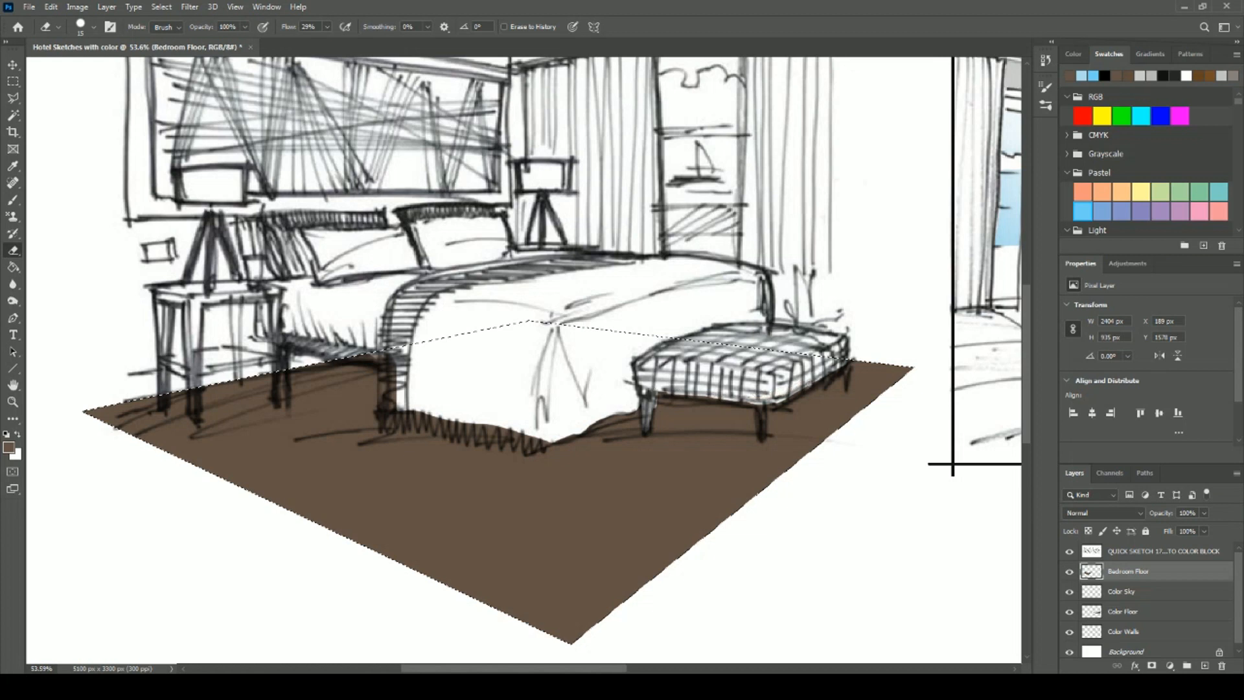
pyautogui.moveTo(763, 406); pyautogui.dragTo(788, 397)
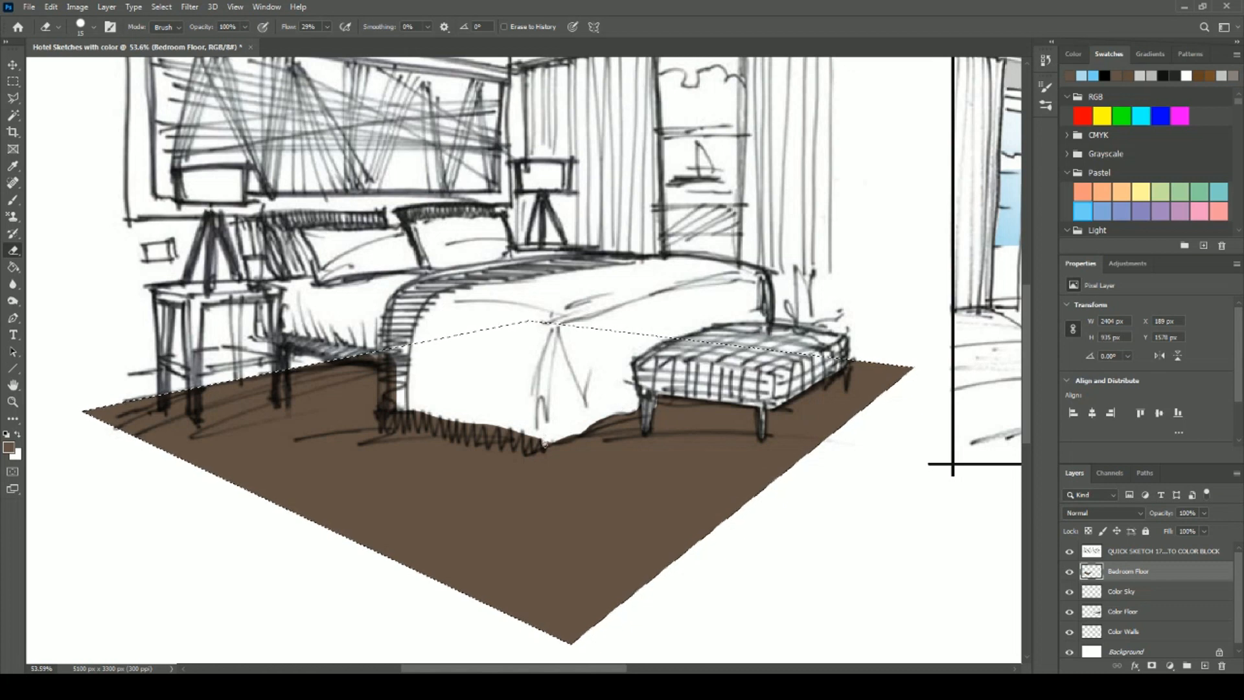
# Erase the brown between the fringe strokes at the bedcover's front corner.
pyautogui.moveTo(535, 446); pyautogui.dragTo(539, 436)
pyautogui.moveTo(528, 442); pyautogui.dragTo(523, 427)
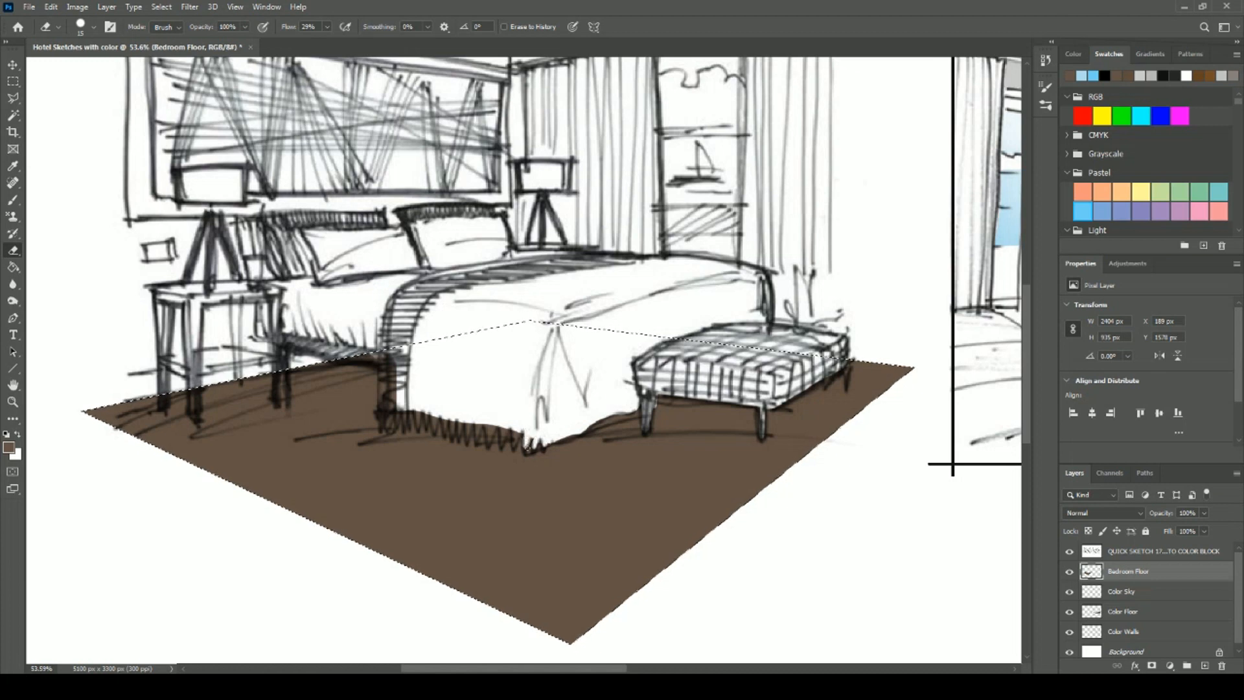
pyautogui.moveTo(514, 444); pyautogui.dragTo(509, 429)
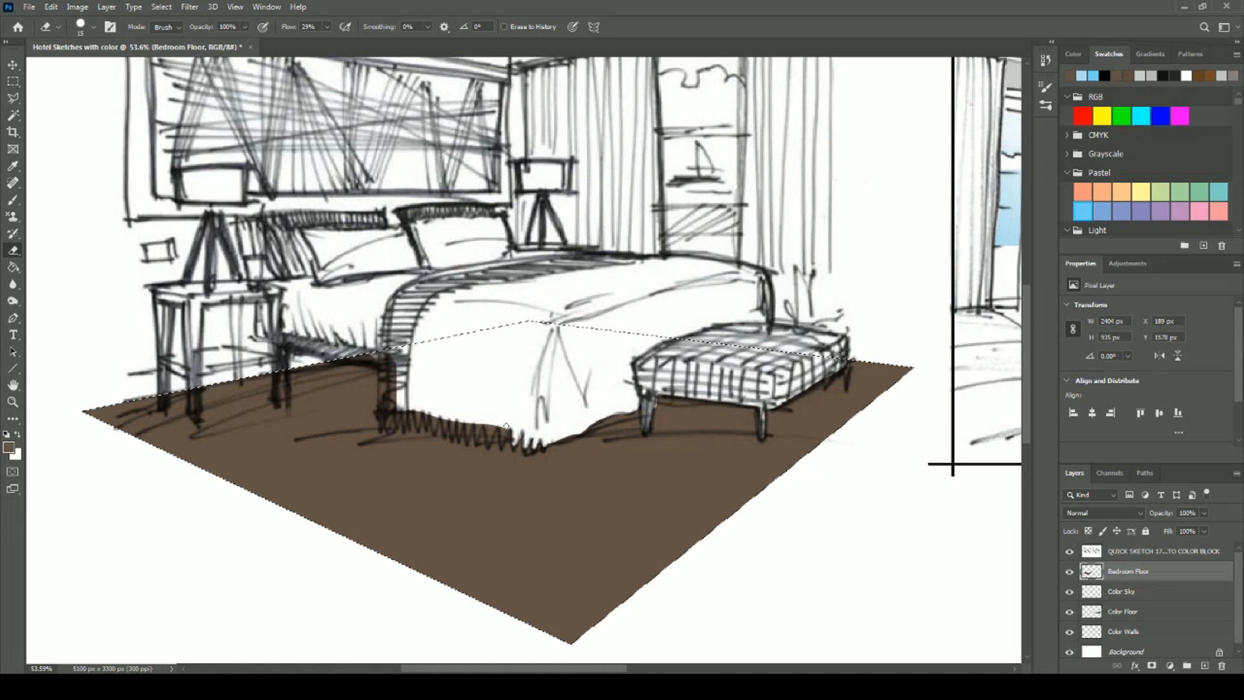
# Reduce the eraser to 5 px and erase the brown between the fringe strokes just beside the bedcover's cleaned front corner.
pyautogui.scroll(2, 507, 424)
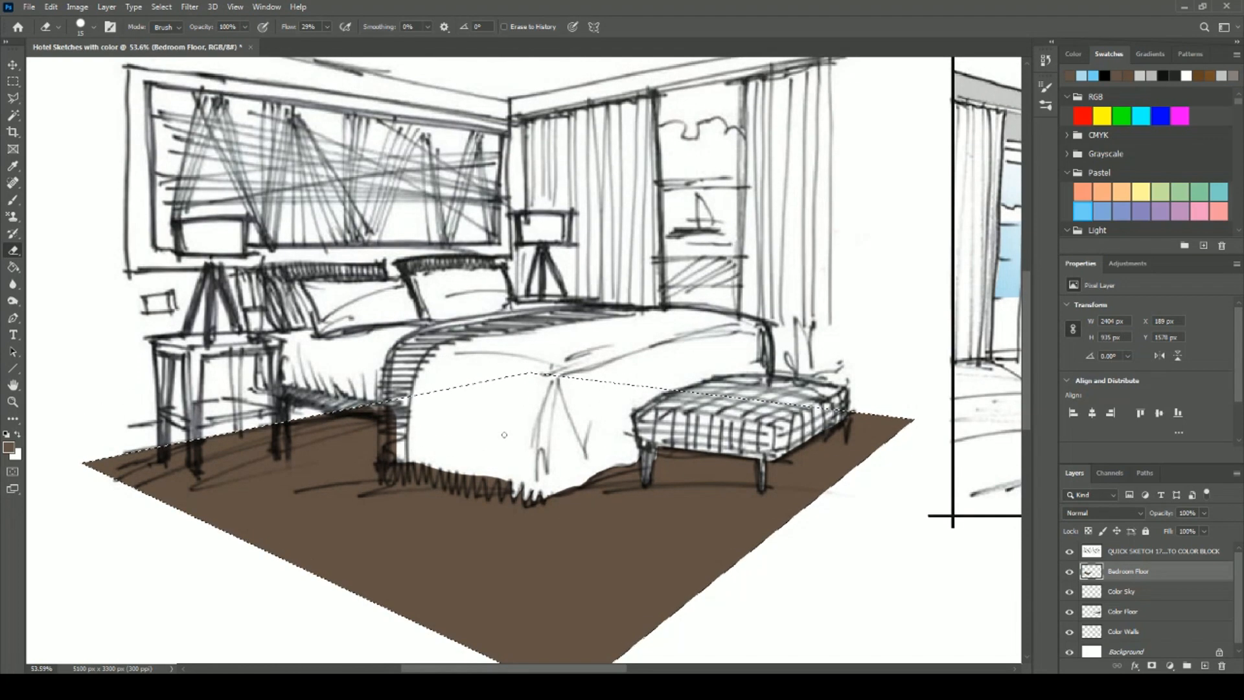
pyautogui.scroll(-1, 518, 441)
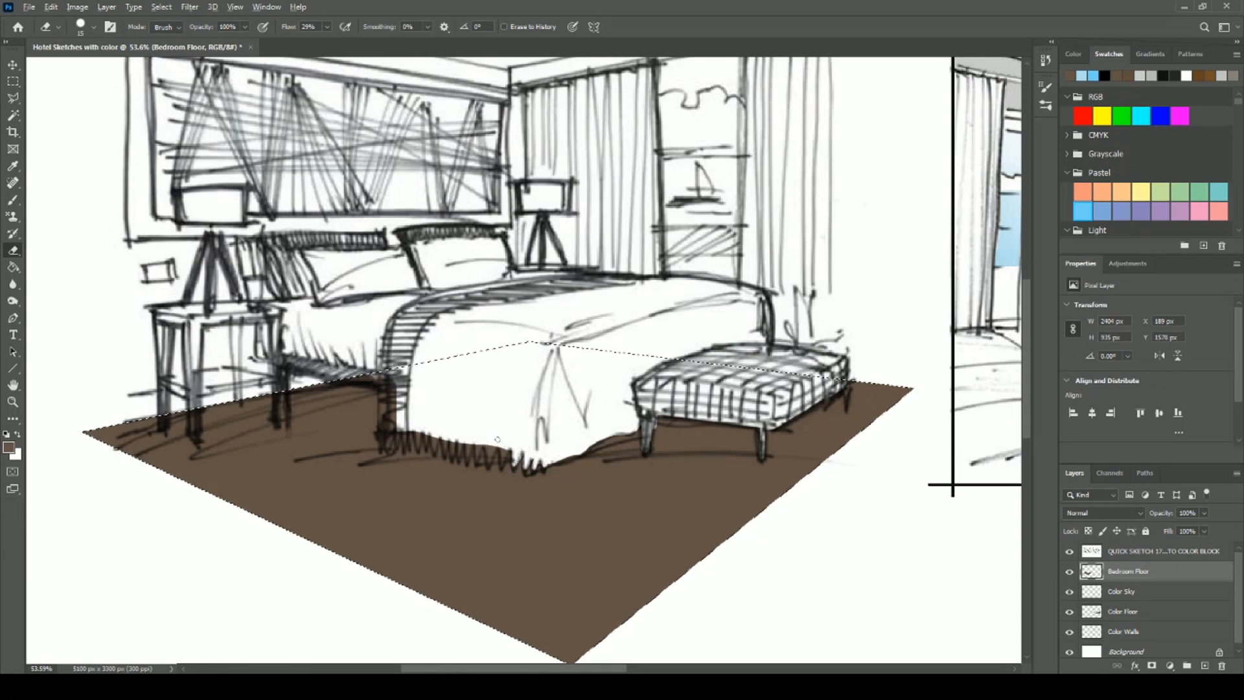
pyautogui.scroll(3, 506, 445)
pyautogui.scroll(2, 497, 441)
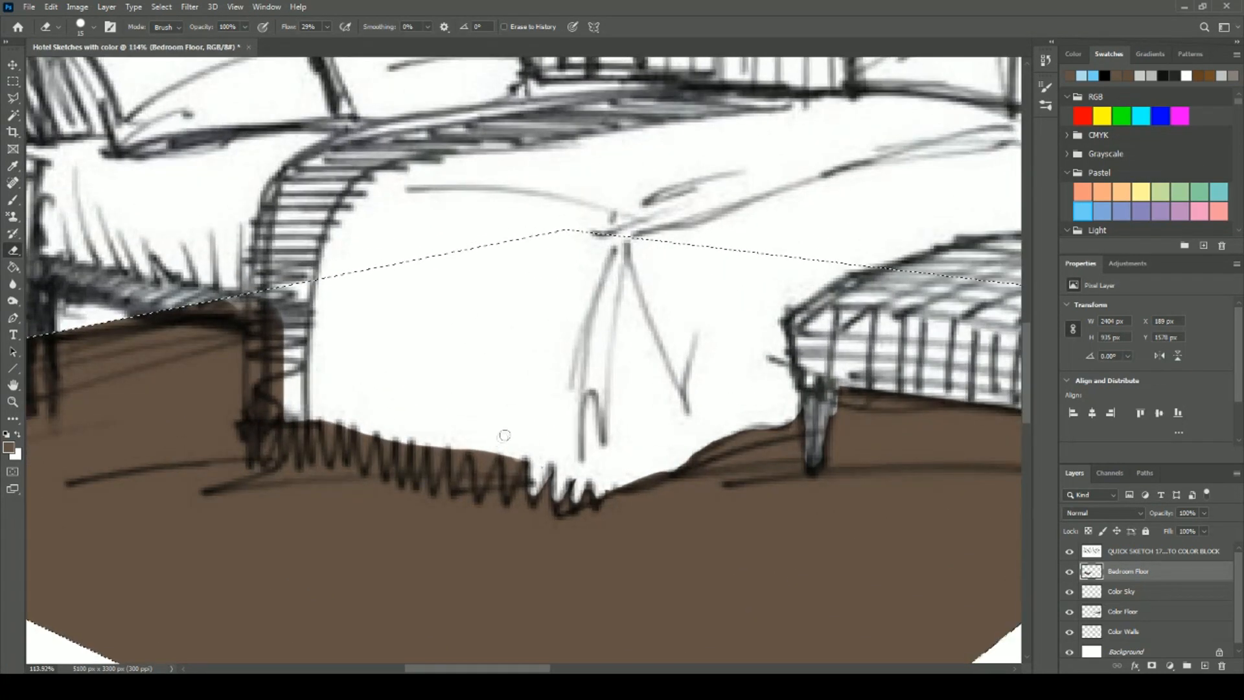
pyautogui.press('[')
pyautogui.press('[')
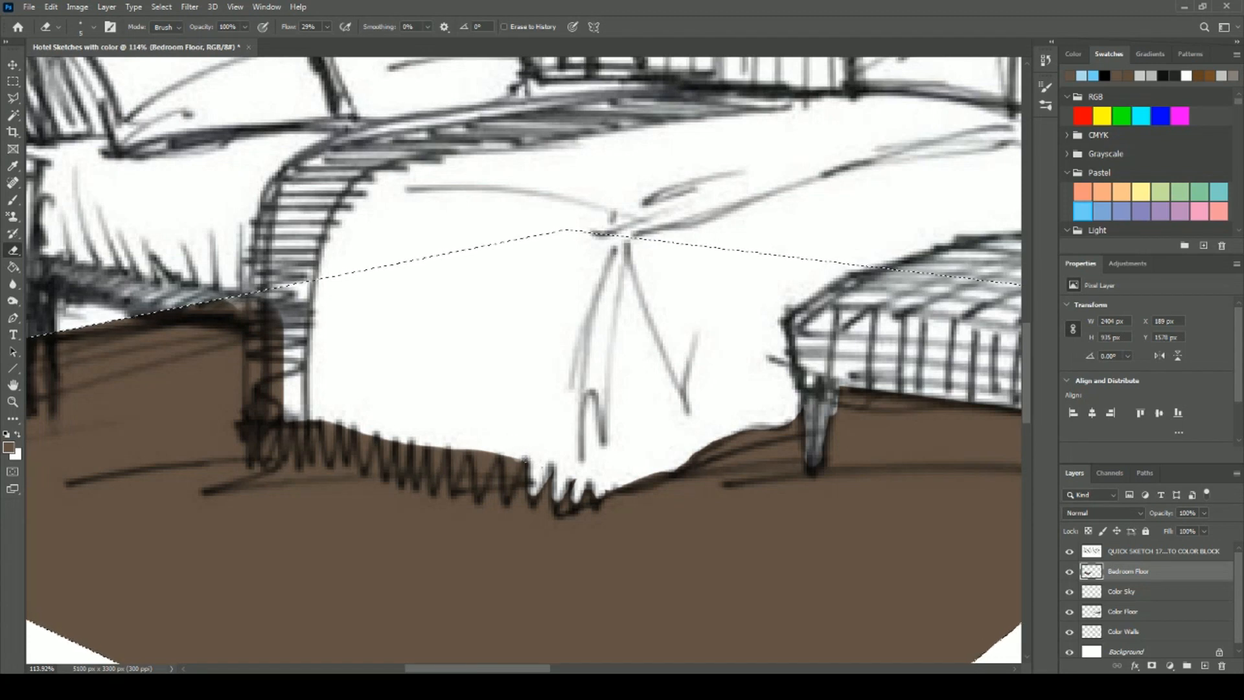
pyautogui.keyDown('shift'); pyautogui.click(507, 497); pyautogui.keyUp('shift')
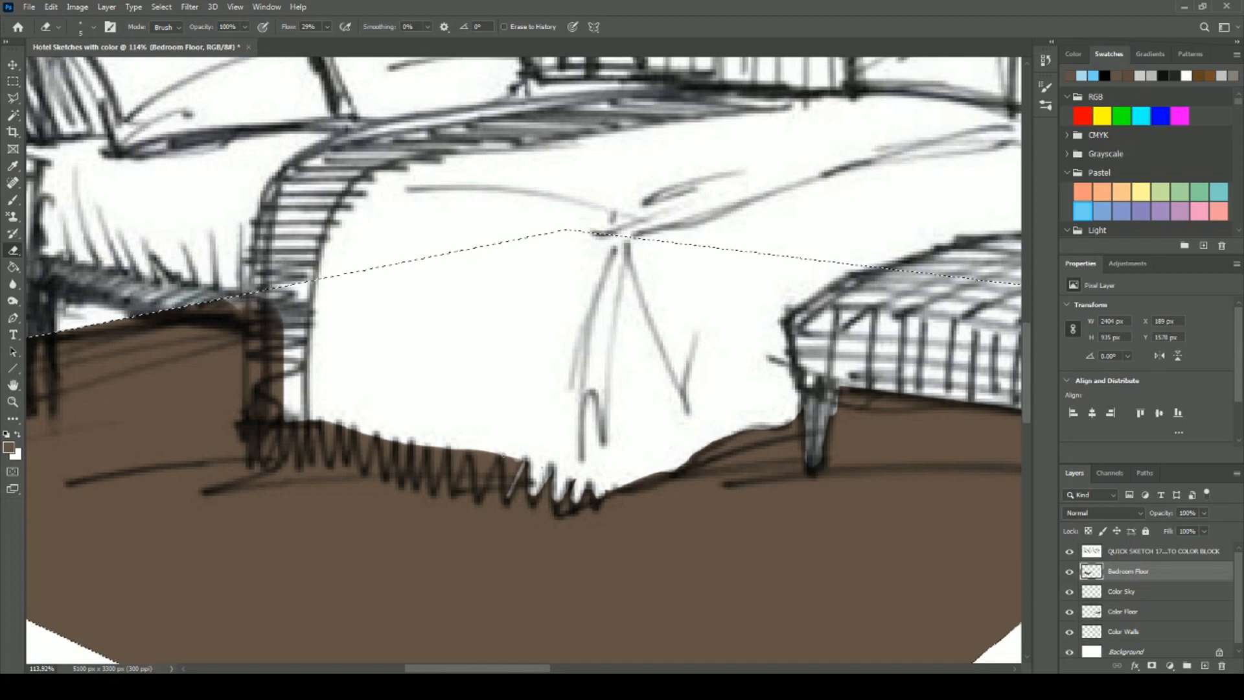
pyautogui.keyDown('shift'); pyautogui.click(504, 457); pyautogui.keyUp('shift')
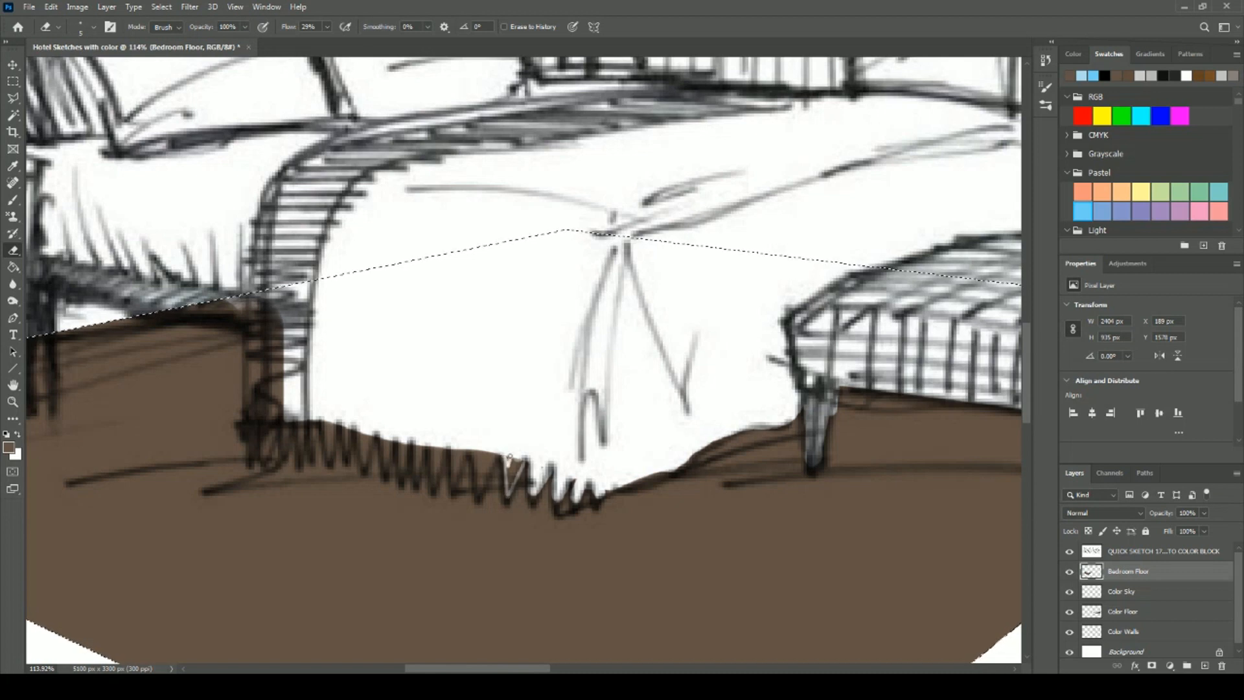
pyautogui.moveTo(519, 456); pyautogui.dragTo(512, 467)
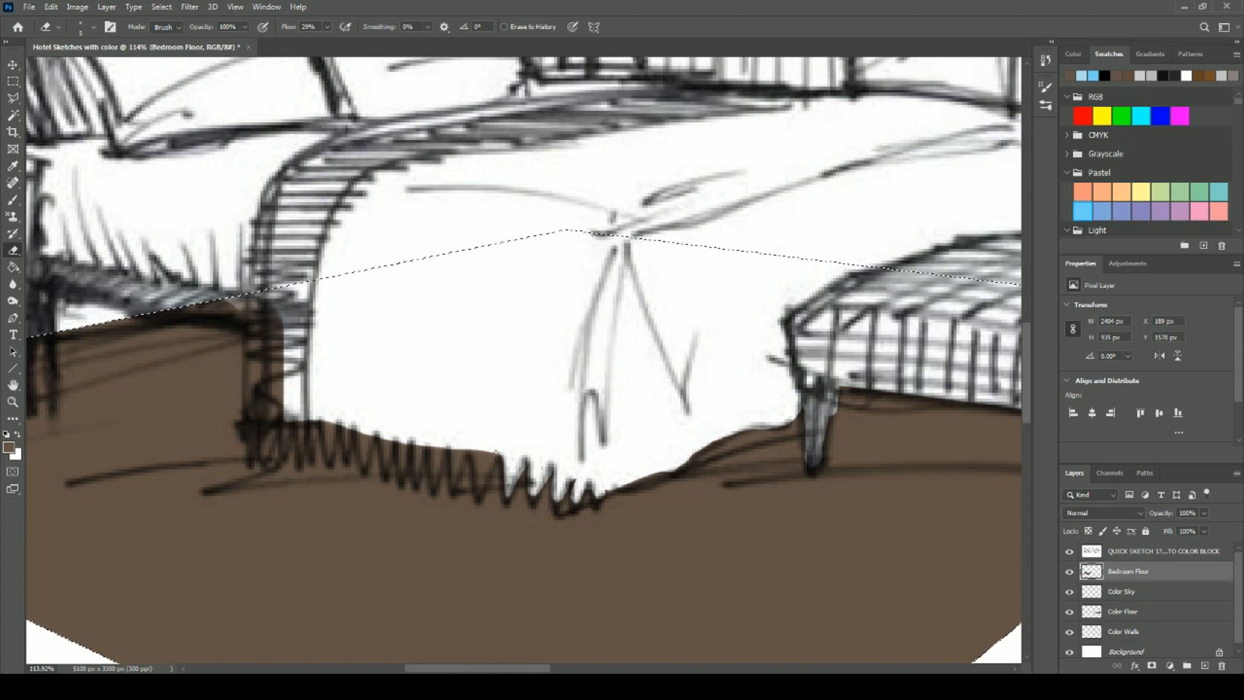
# Set the eraser size to 15 px and erase the brown along the rest of the bedcover's fringe toward the throw.
pyautogui.press(']')
pyautogui.press(']')
pyautogui.press(']')
pyautogui.press(']')
pyautogui.press(']')
pyautogui.press(']')
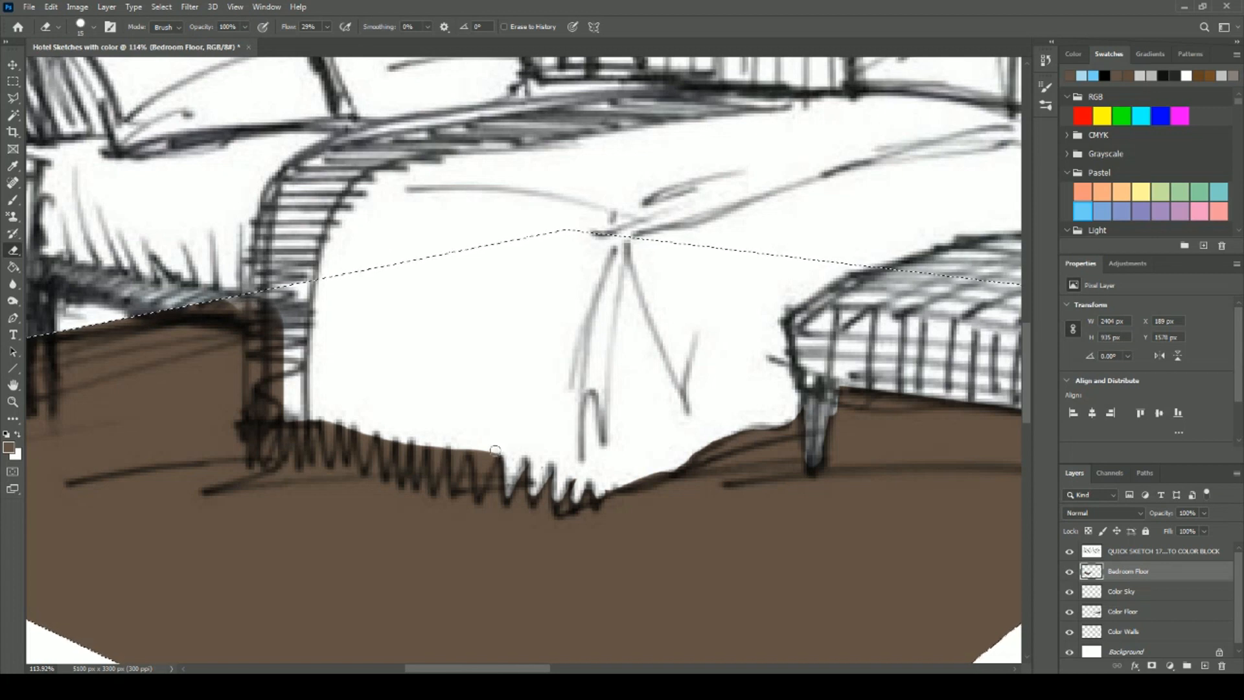
pyautogui.moveTo(493, 449)
pyautogui.mouseDown()
pyautogui.moveTo(476, 484)
pyautogui.moveTo(478, 450)
pyautogui.mouseUp()
pyautogui.moveTo(457, 450)
pyautogui.mouseDown()
pyautogui.moveTo(485, 454)
pyautogui.moveTo(468, 437)
pyautogui.moveTo(442, 440)
pyautogui.moveTo(432, 476)
pyautogui.moveTo(433, 442)
pyautogui.moveTo(416, 470)
pyautogui.moveTo(408, 434)
pyautogui.moveTo(406, 466)
pyautogui.moveTo(401, 434)
pyautogui.moveTo(387, 436)
pyautogui.moveTo(386, 460)
pyautogui.moveTo(384, 425)
pyautogui.moveTo(365, 434)
pyautogui.moveTo(364, 455)
pyautogui.moveTo(359, 419)
pyautogui.moveTo(349, 437)
pyautogui.moveTo(365, 428)
pyautogui.moveTo(344, 437)
pyautogui.moveTo(344, 421)
pyautogui.moveTo(330, 447)
pyautogui.moveTo(330, 415)
pyautogui.moveTo(311, 422)
pyautogui.moveTo(301, 448)
pyautogui.mouseUp()
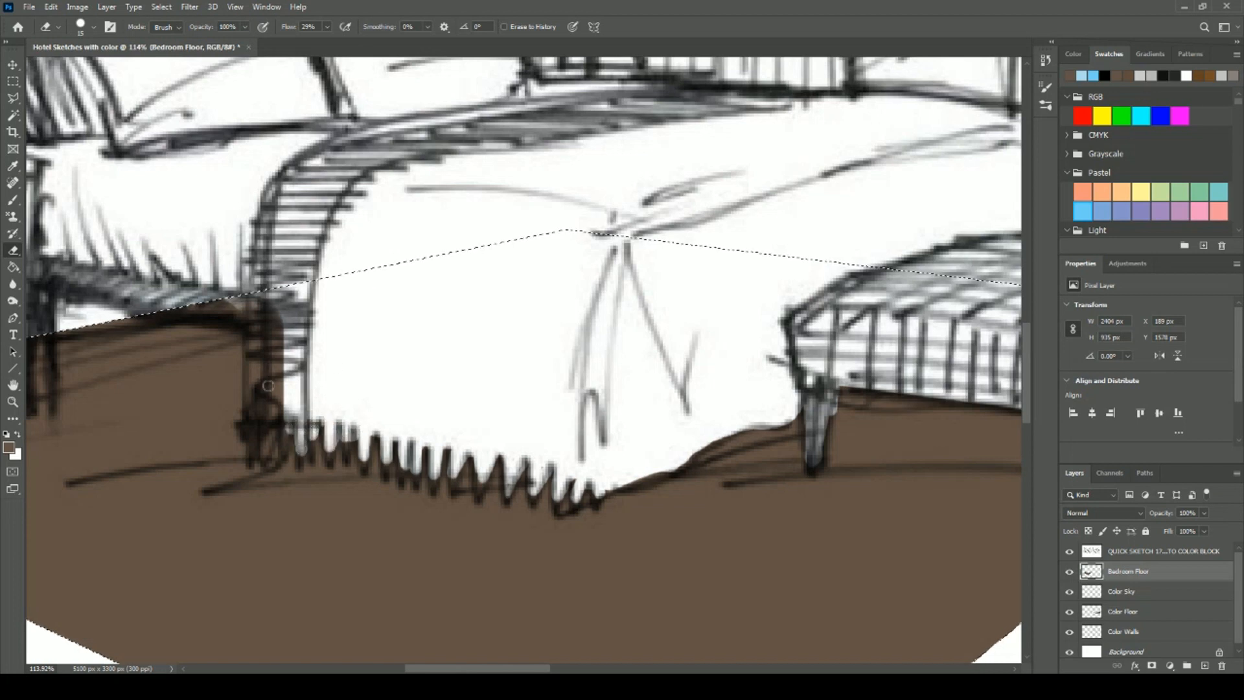
# Erase the brown covering the striped throw's hanging side and the bed frame's lower edge, and clear the selection.
pyautogui.moveTo(262, 330)
pyautogui.mouseDown()
pyautogui.moveTo(258, 304)
pyautogui.moveTo(315, 337)
pyautogui.moveTo(254, 353)
pyautogui.moveTo(273, 381)
pyautogui.moveTo(247, 385)
pyautogui.moveTo(261, 390)
pyautogui.moveTo(248, 417)
pyautogui.moveTo(268, 436)
pyautogui.mouseUp()
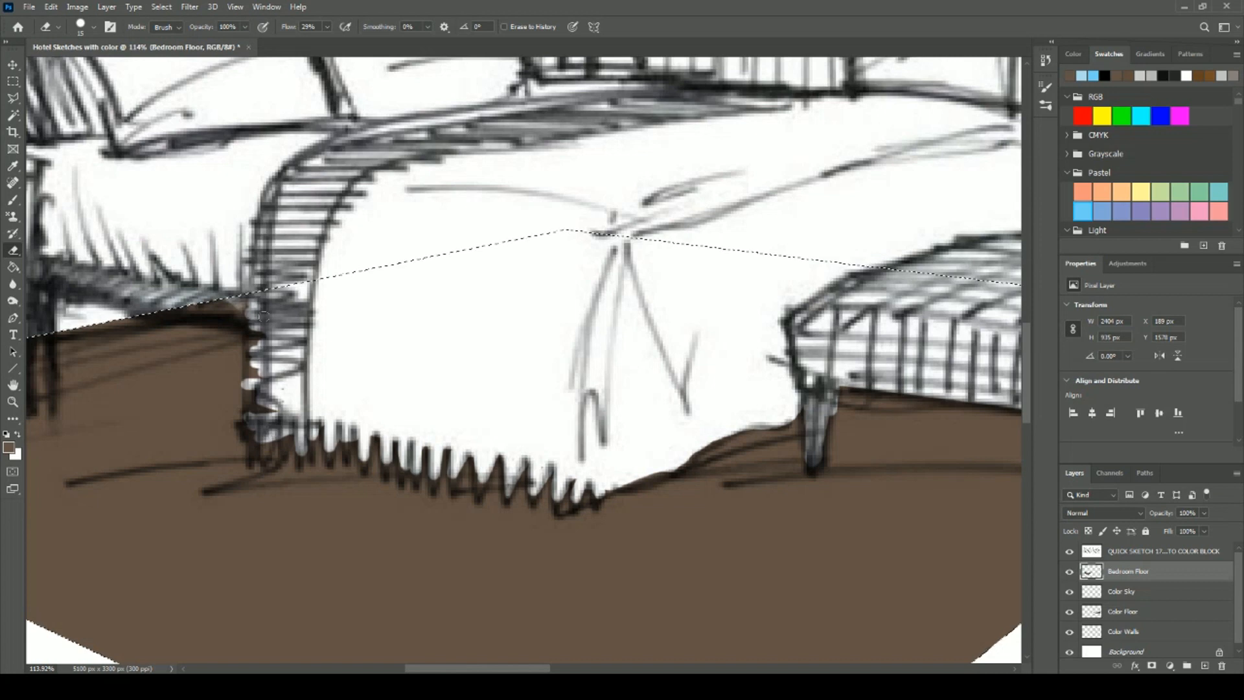
pyautogui.moveTo(183, 312)
pyautogui.mouseDown()
pyautogui.moveTo(240, 312)
pyautogui.moveTo(175, 309)
pyautogui.moveTo(272, 299)
pyautogui.mouseUp()
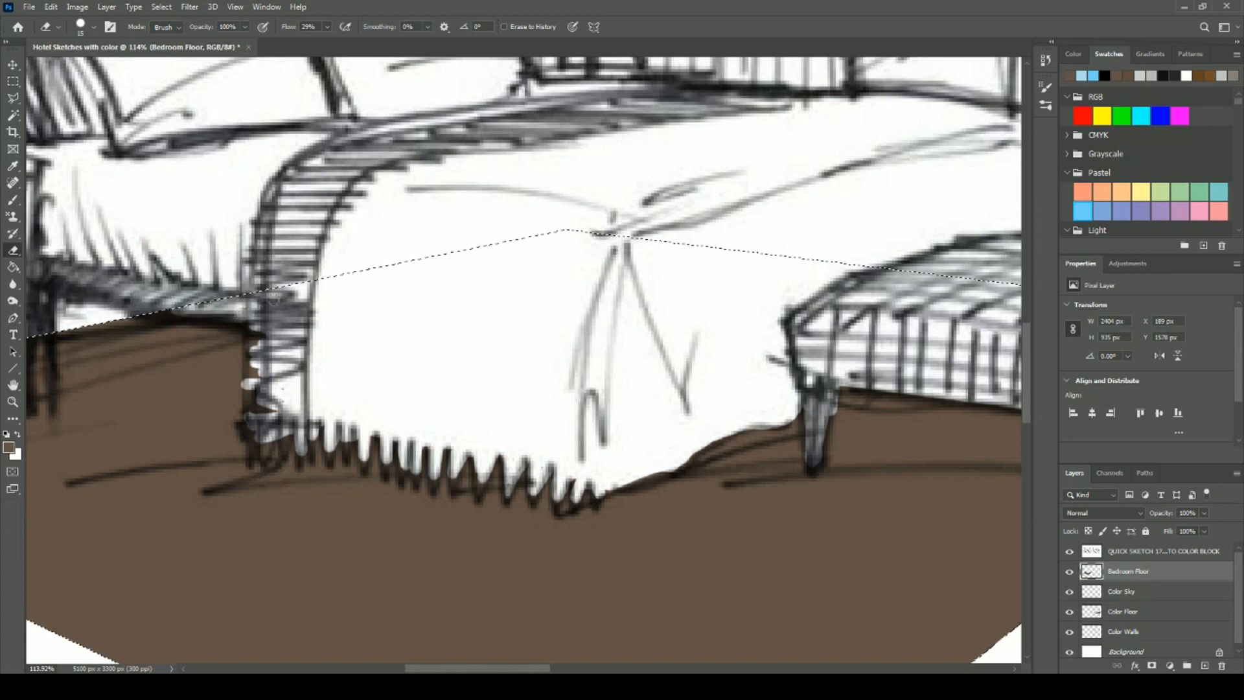
pyautogui.rightClick(246, 321)
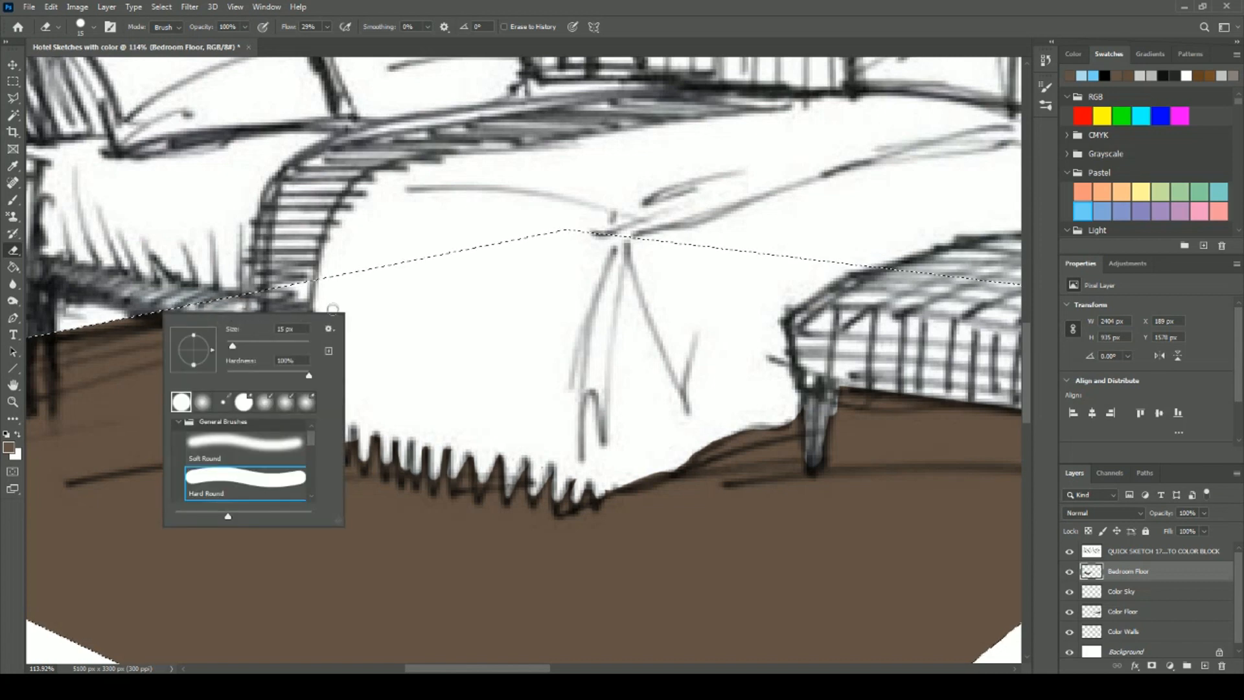
pyautogui.press('Escape')
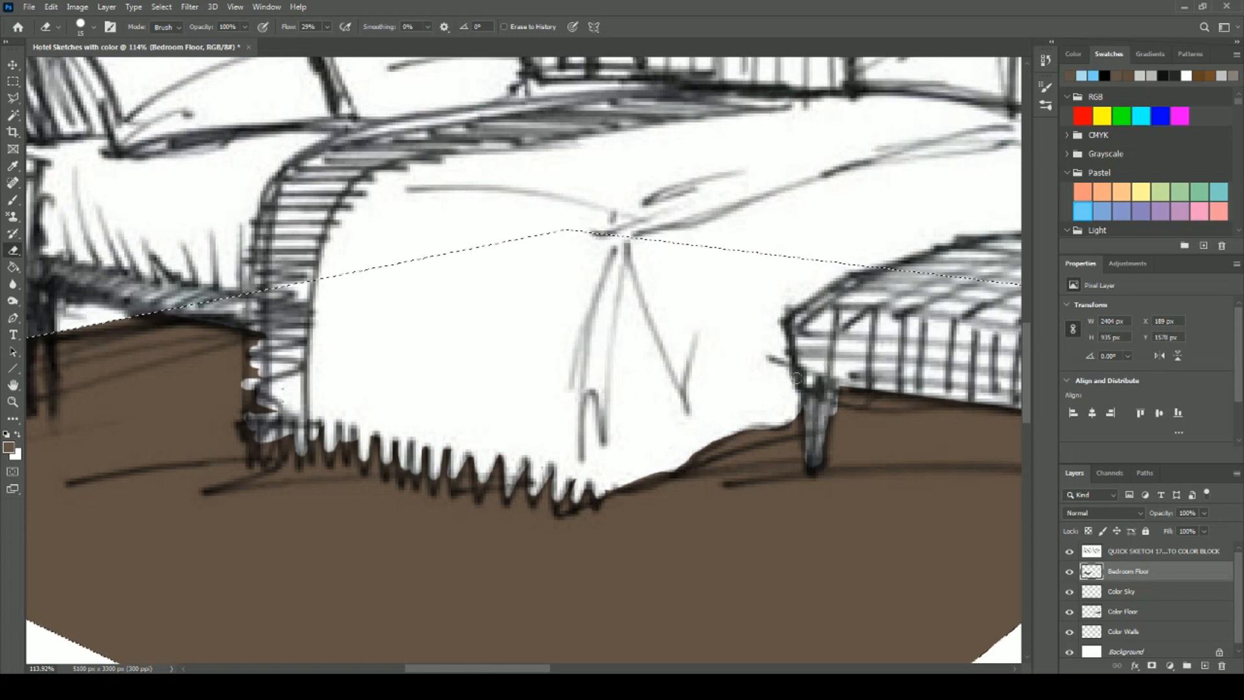
pyautogui.scroll(-5, 703, 276)
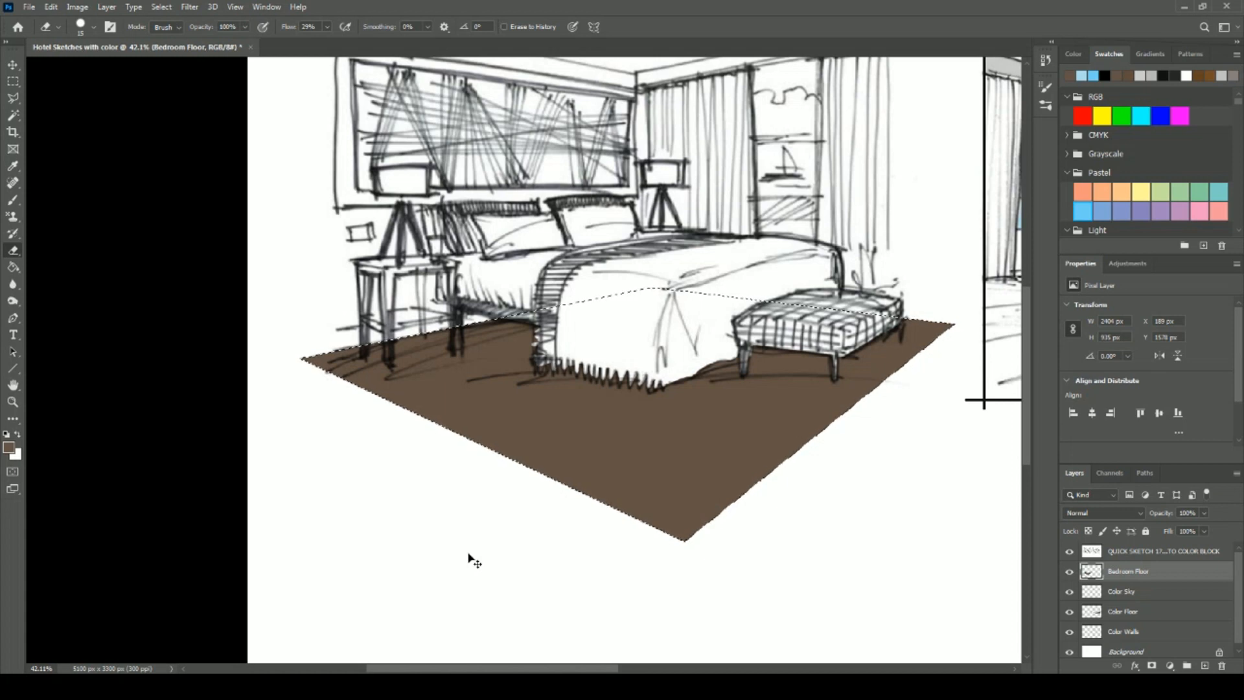
pyautogui.hotkey('ctrl', 'd')
pyautogui.scroll(2, 454, 501)
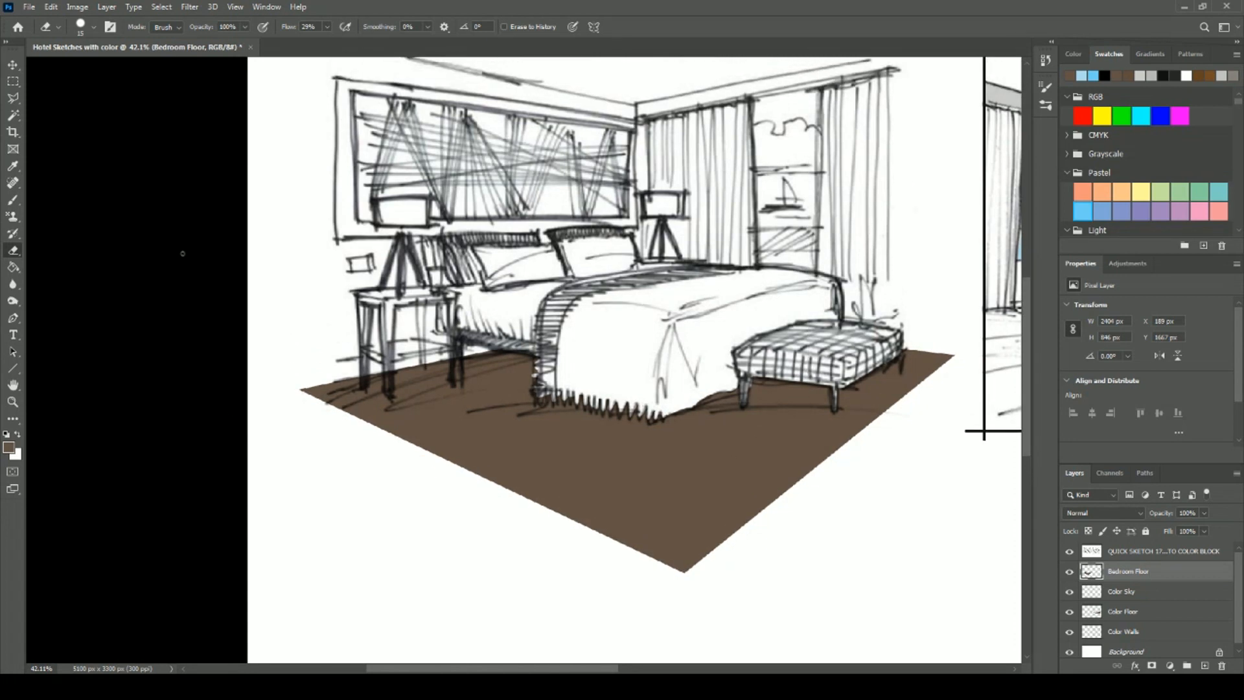
# Set the foreground colour to the darker brown 473b32 for the floor shadow.
pyautogui.click(13, 97)
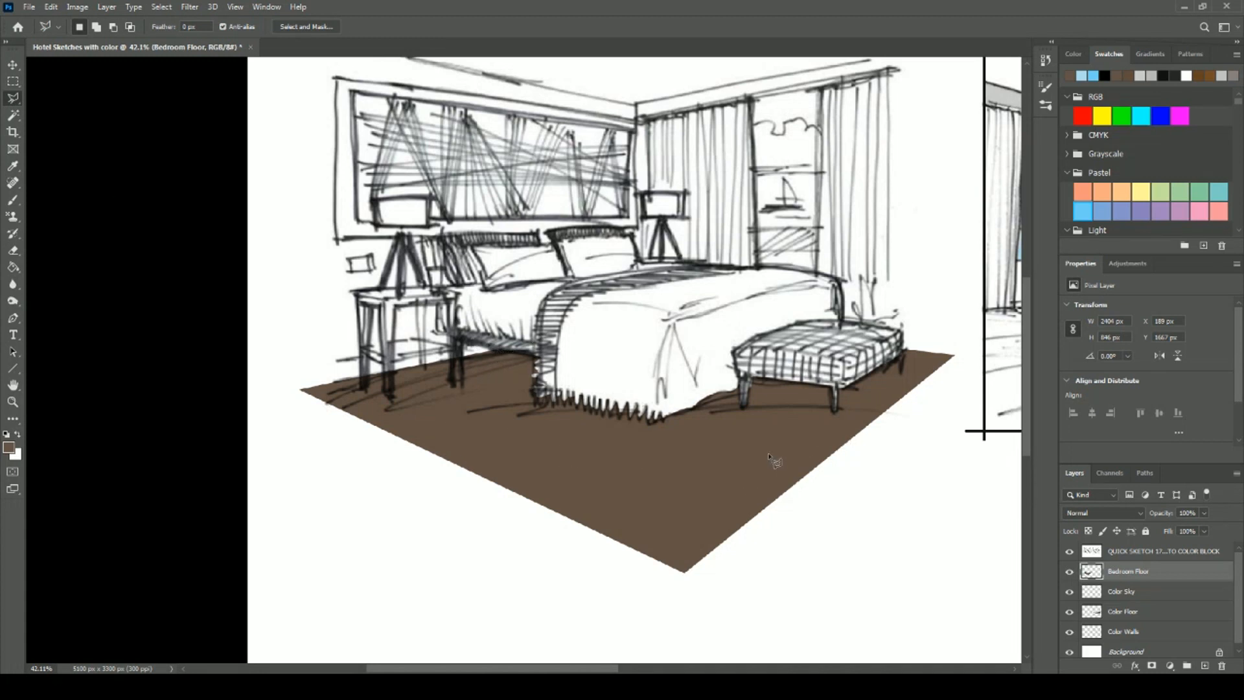
pyautogui.click(9, 448)
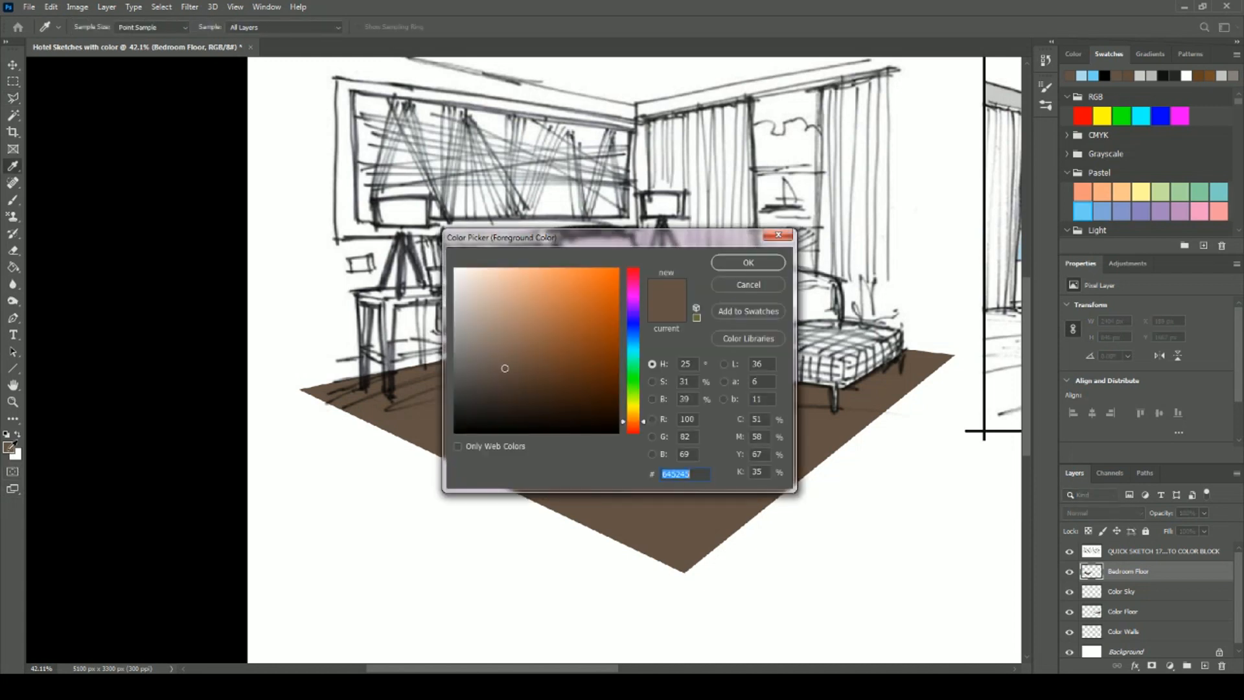
pyautogui.moveTo(504, 368); pyautogui.dragTo(504, 388)
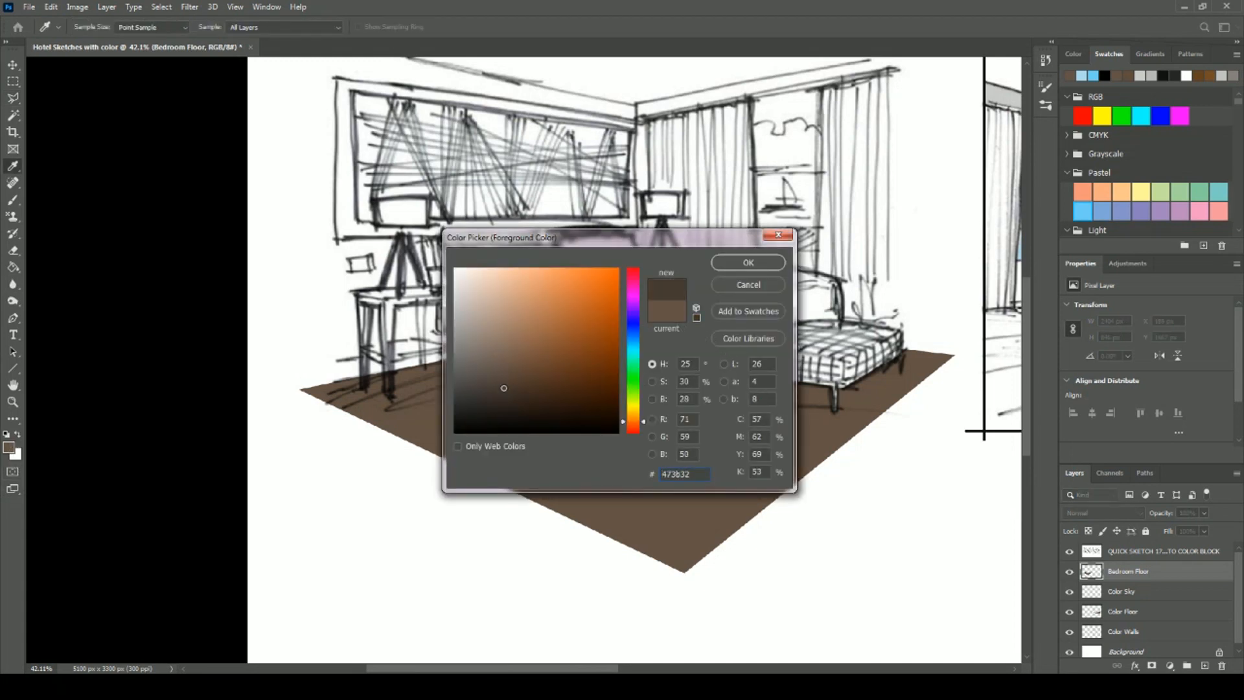
pyautogui.click(749, 262)
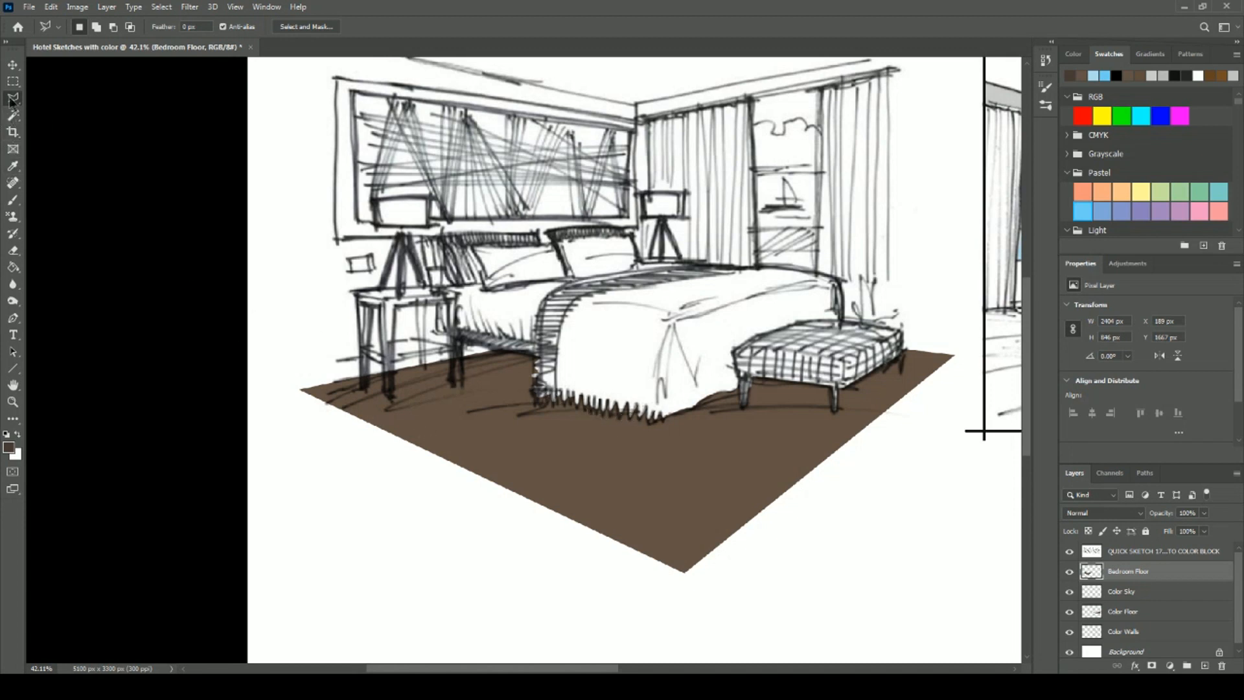
# Outline the shadow area beneath the nightstand, bed and bench with a closed Polygonal Lasso selection.
pyautogui.click(499, 350)
pyautogui.click(353, 380)
pyautogui.click(394, 403)
pyautogui.click(461, 385)
pyautogui.click(652, 468)
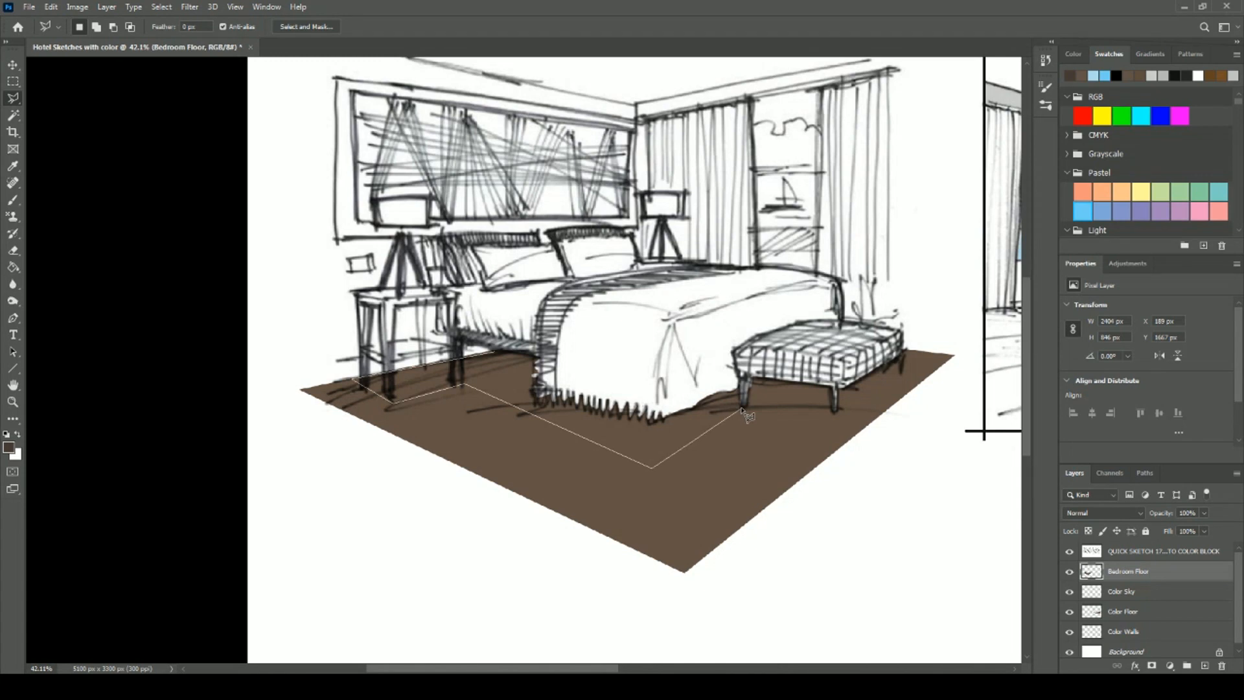
pyautogui.click(742, 410)
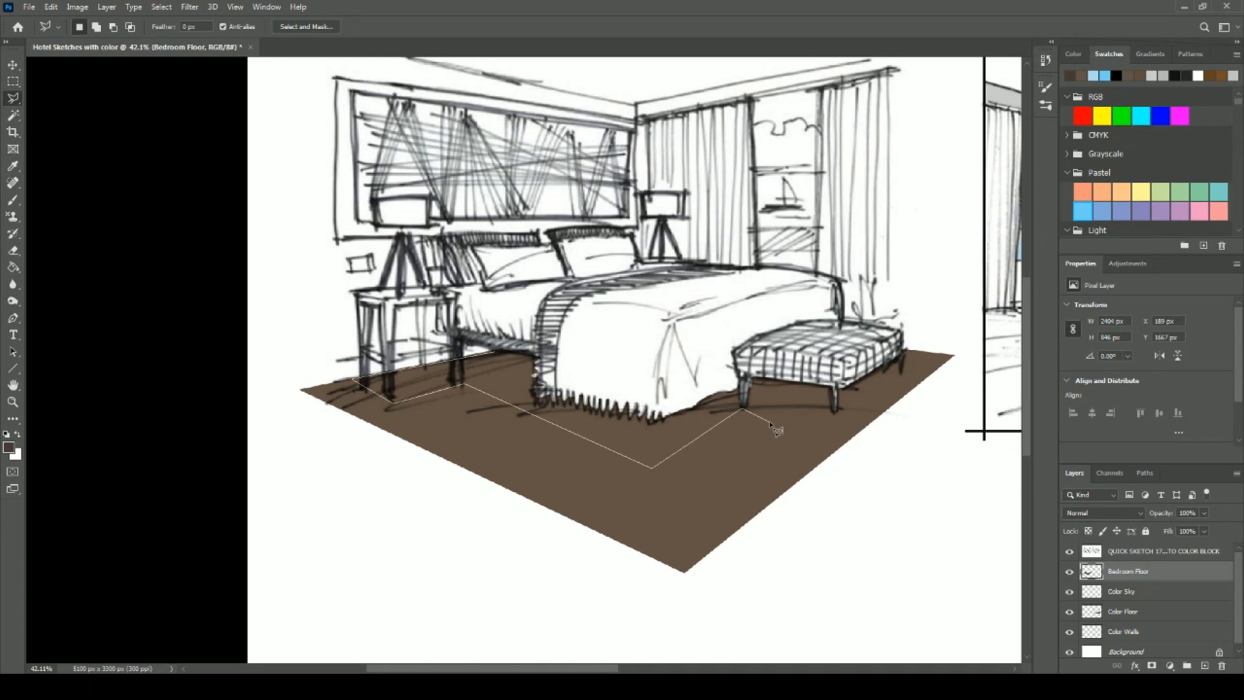
pyautogui.click(830, 426)
pyautogui.click(901, 372)
pyautogui.click(715, 317)
pyautogui.click(496, 354)
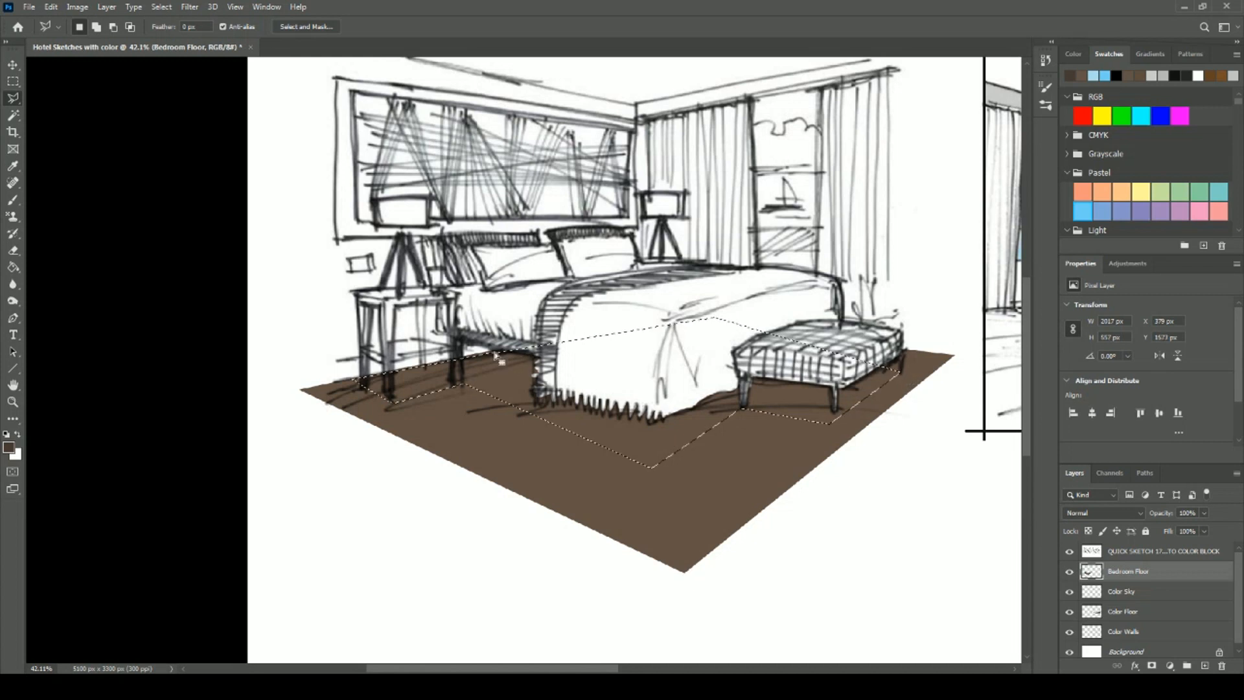
# Brush dark brown over the selected floor shadow, erase its spill on the bench's lower edge, and clear the selection.
pyautogui.click(13, 201)
pyautogui.moveTo(413, 382)
pyautogui.mouseDown()
pyautogui.moveTo(355, 375)
pyautogui.moveTo(427, 392)
pyautogui.moveTo(358, 381)
pyautogui.moveTo(519, 366)
pyautogui.moveTo(528, 396)
pyautogui.moveTo(511, 393)
pyautogui.moveTo(619, 439)
pyautogui.moveTo(631, 426)
pyautogui.moveTo(645, 463)
pyautogui.moveTo(651, 441)
pyautogui.moveTo(674, 437)
pyautogui.moveTo(654, 451)
pyautogui.moveTo(698, 420)
pyautogui.moveTo(667, 426)
pyautogui.moveTo(729, 401)
pyautogui.moveTo(688, 422)
pyautogui.moveTo(717, 403)
pyautogui.moveTo(691, 441)
pyautogui.moveTo(789, 387)
pyautogui.moveTo(759, 400)
pyautogui.moveTo(816, 394)
pyautogui.moveTo(788, 404)
pyautogui.moveTo(807, 410)
pyautogui.moveTo(817, 394)
pyautogui.moveTo(823, 416)
pyautogui.moveTo(823, 400)
pyautogui.moveTo(888, 378)
pyautogui.moveTo(821, 435)
pyautogui.moveTo(852, 400)
pyautogui.mouseUp()
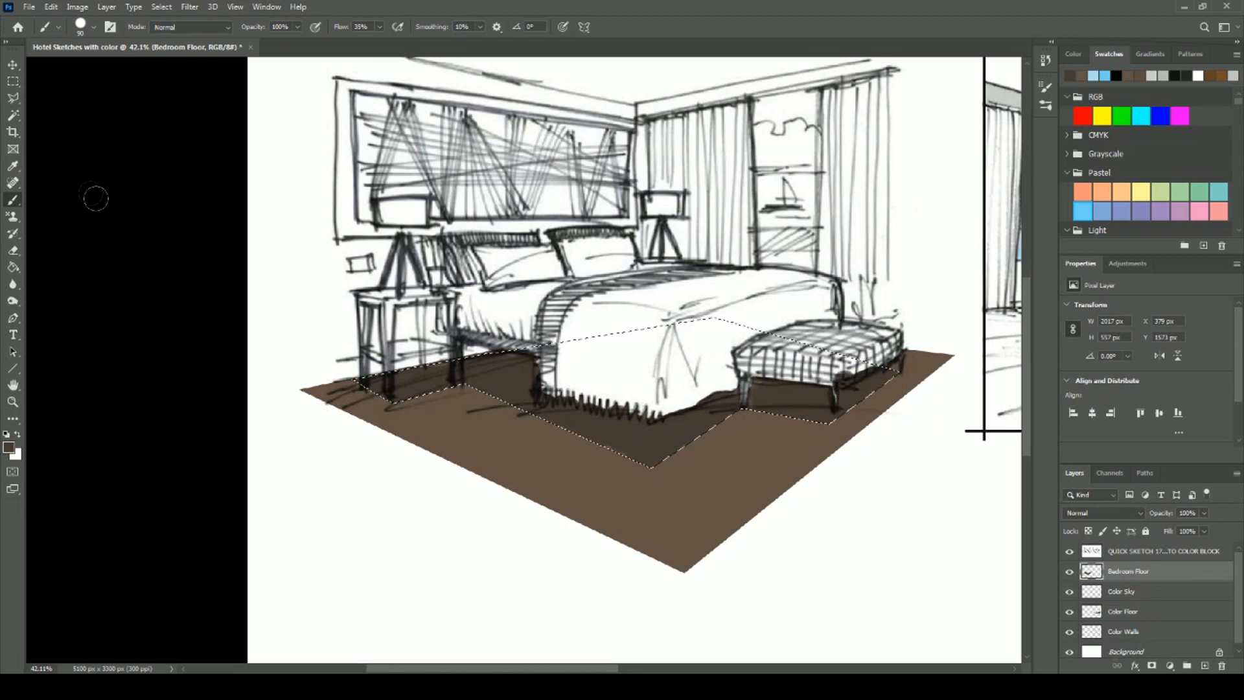
pyautogui.click(13, 250)
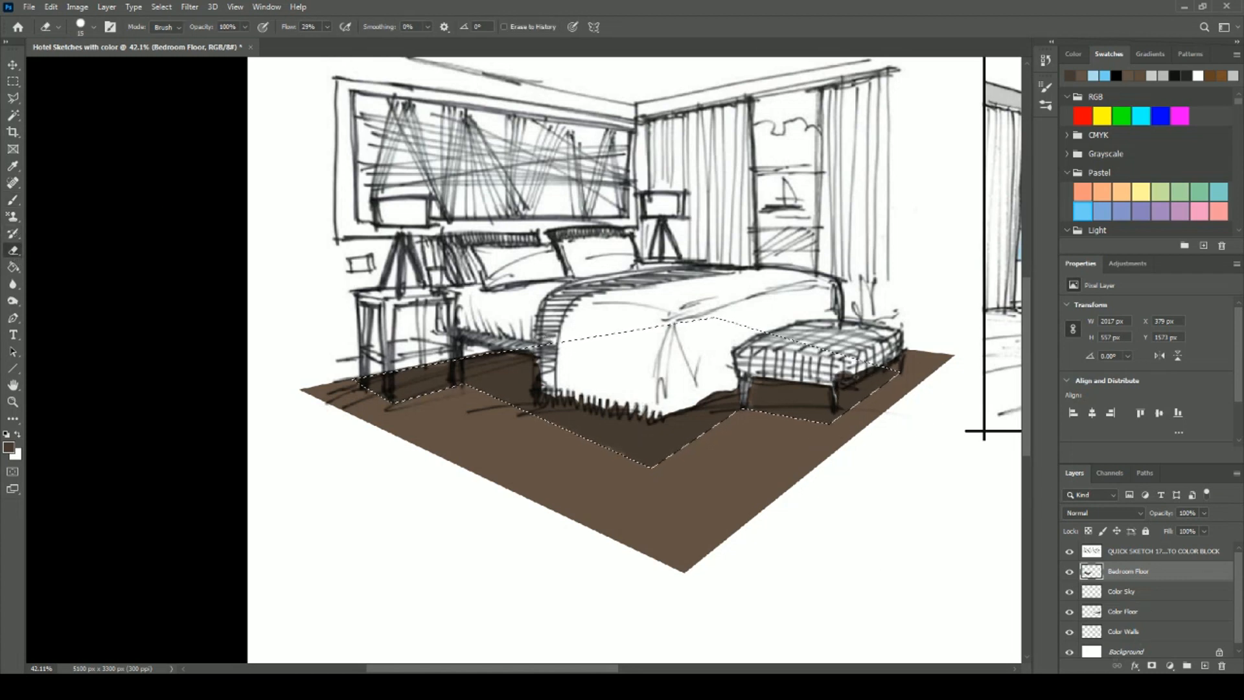
pyautogui.moveTo(872, 369); pyautogui.dragTo(759, 383)
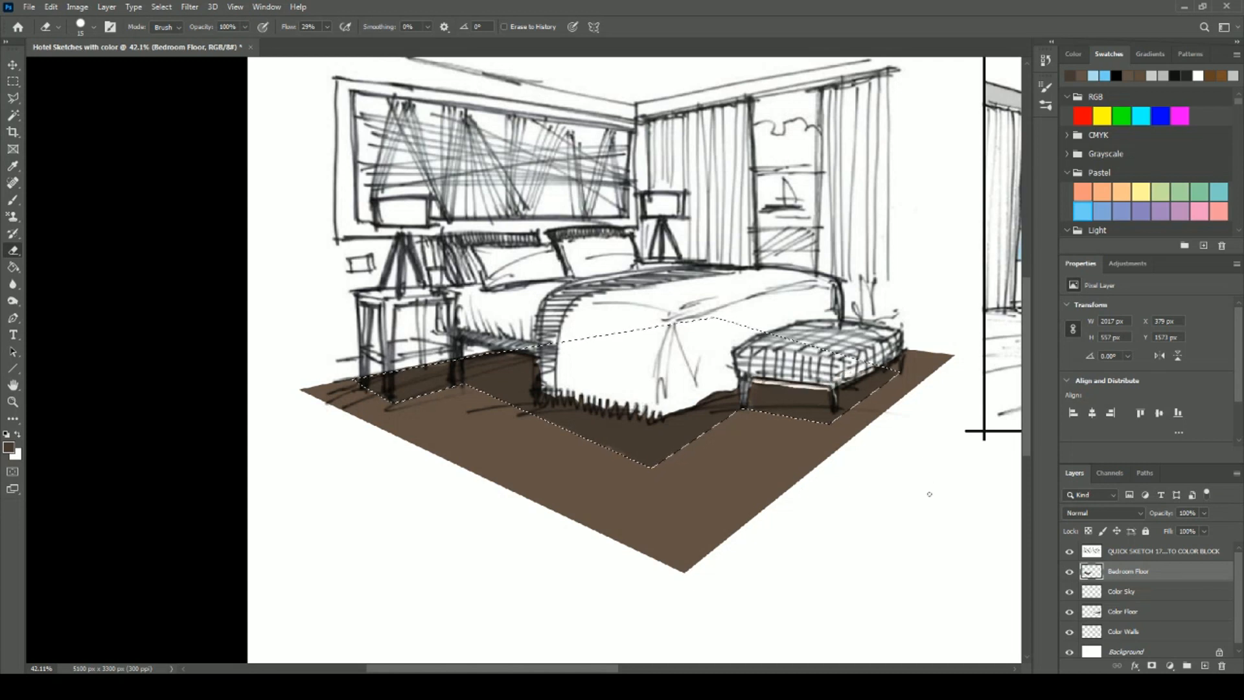
pyautogui.hotkey('ctrl', 'd')
# Add a new layer above Bedroom Floor and name it LayeBedroom walls.
pyautogui.scroll(3, 895, 464)
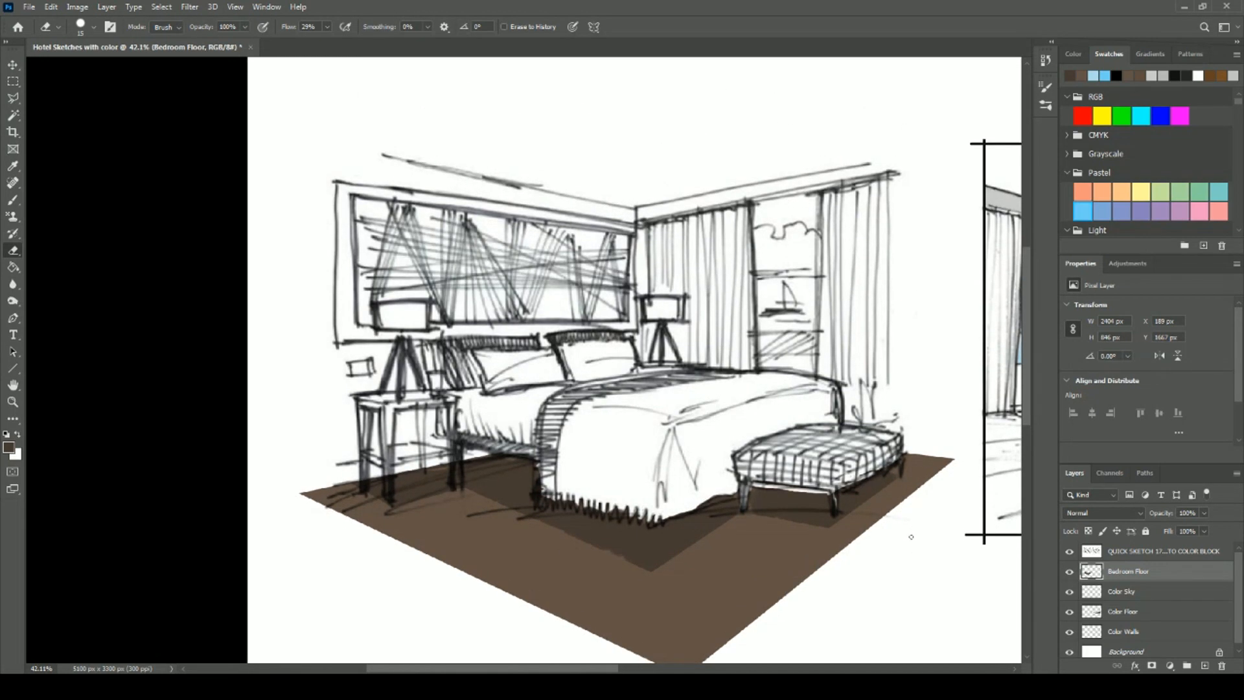
pyautogui.scroll(-1, 894, 530)
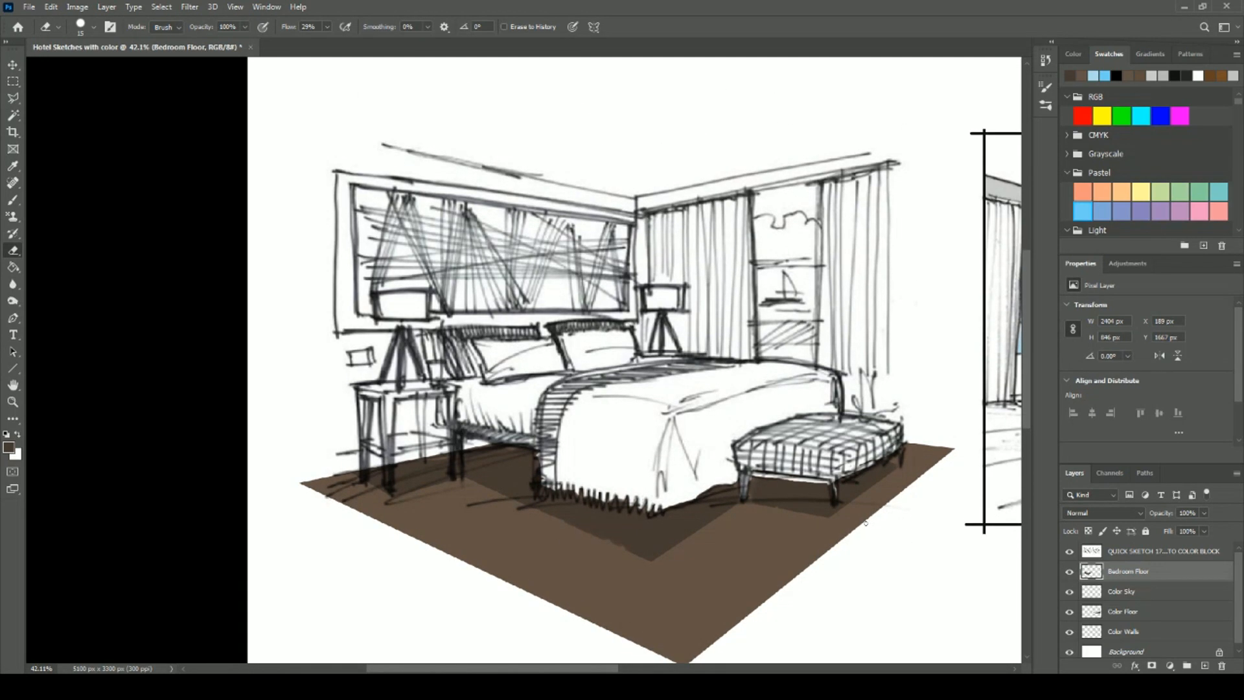
pyautogui.scroll(2, 865, 522)
pyautogui.scroll(-1, 849, 524)
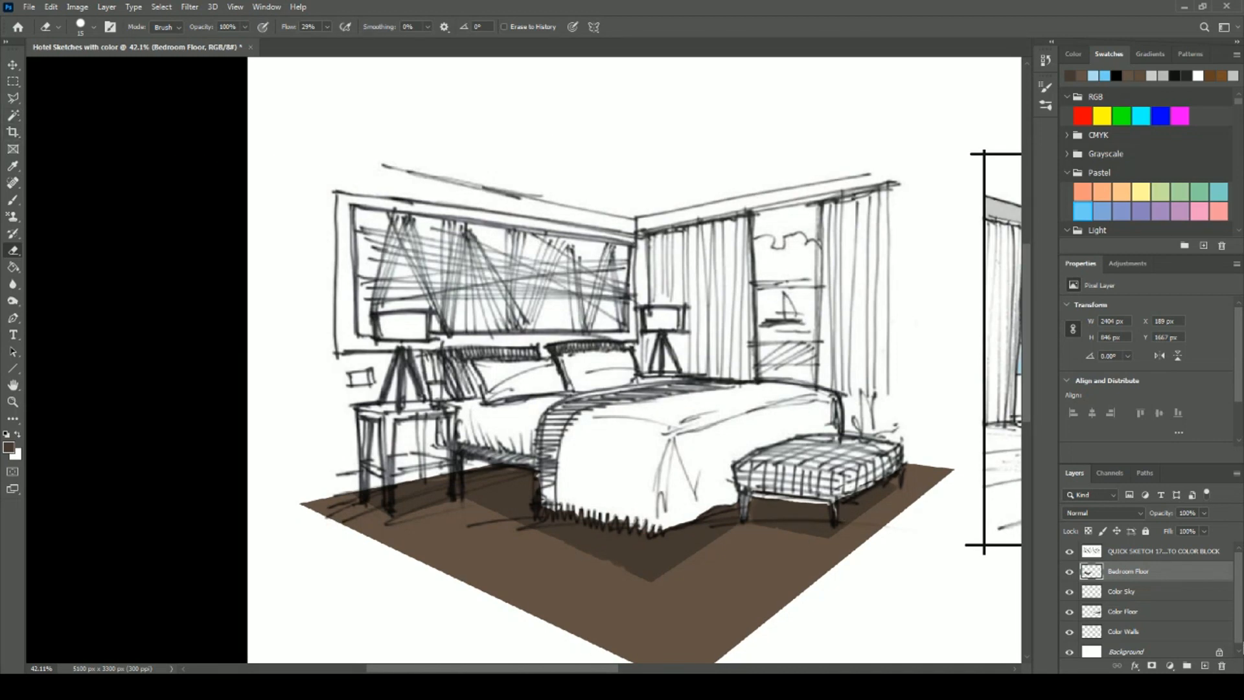
pyautogui.click(1205, 666)
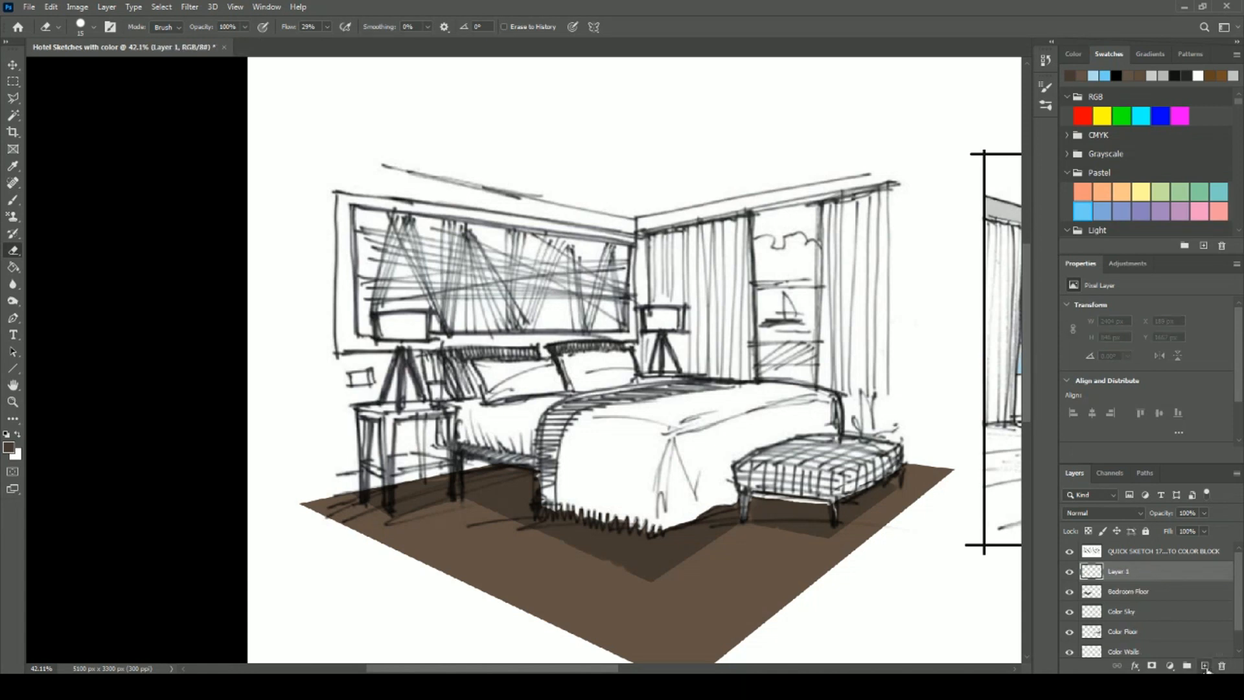
pyautogui.doubleClick(1117, 571)
pyautogui.click(1134, 571)
# Try selecting the white wall area of the bedroom sketch with the Magic Wand, and clear the selection.
pyautogui.click(13, 115)
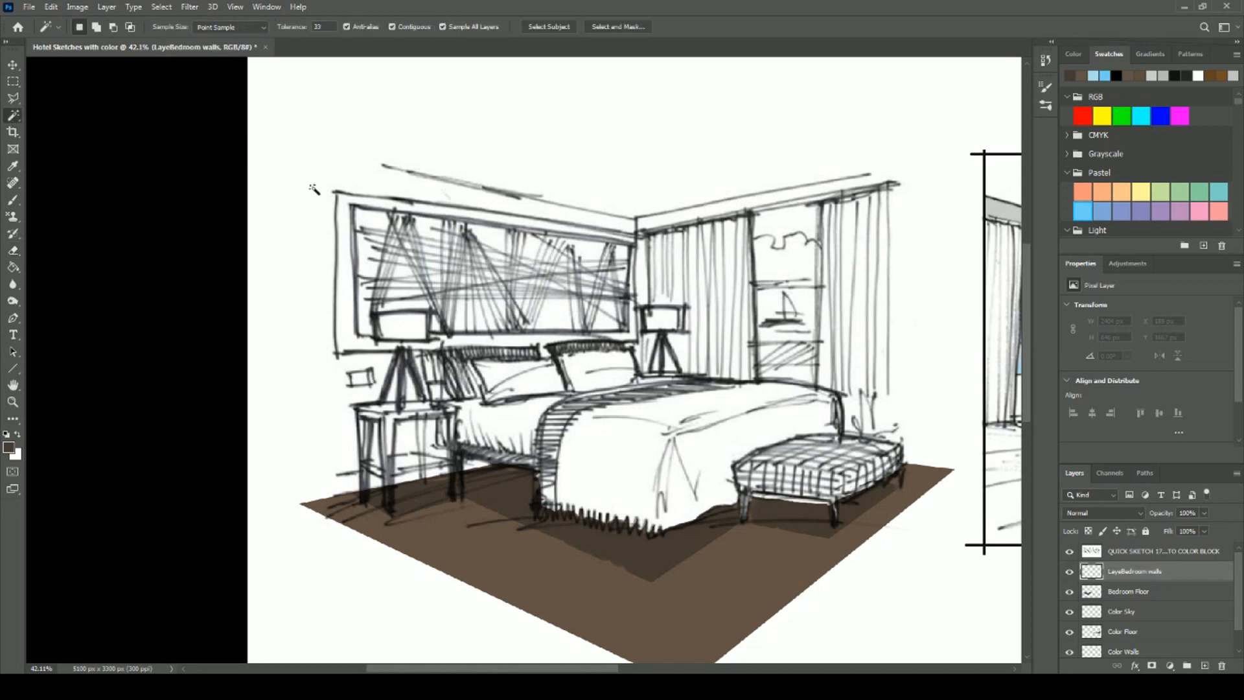
pyautogui.click(416, 188)
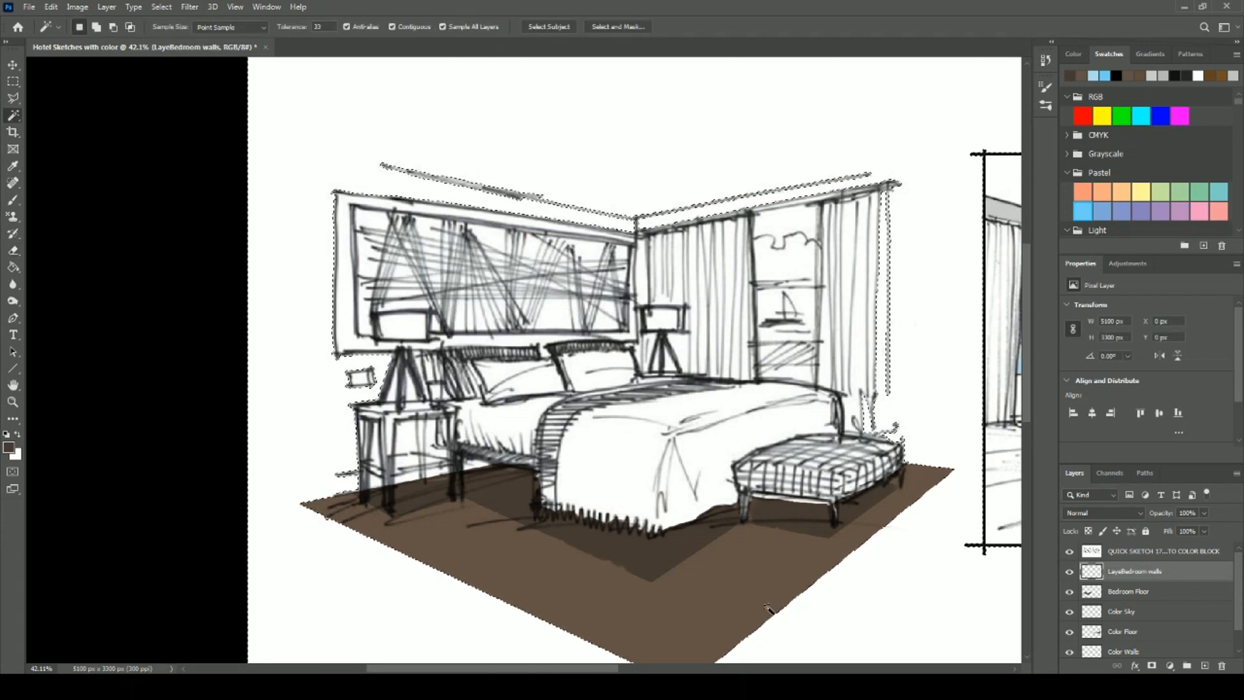
pyautogui.hotkey('ctrl', 'd')
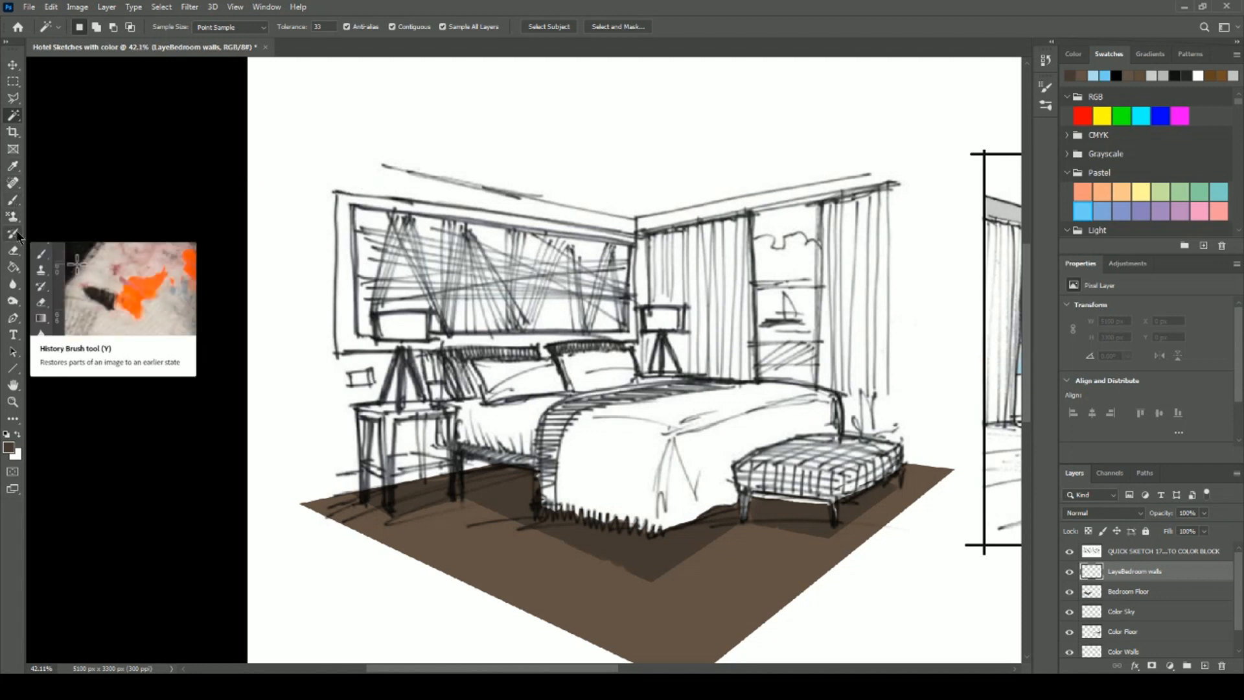
# Outline the bedroom's headboard wall with a closed Polygonal Lasso selection, passing behind the nightstand and bed.
pyautogui.click(13, 97)
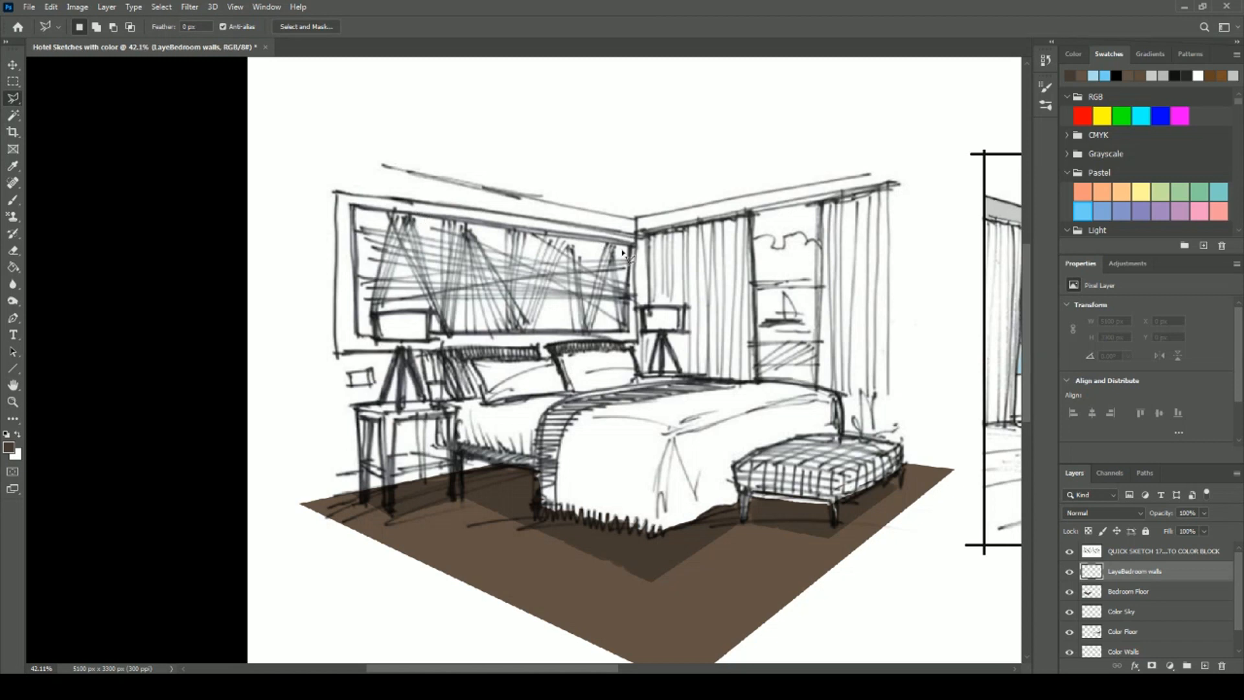
pyautogui.click(634, 219)
pyautogui.click(294, 151)
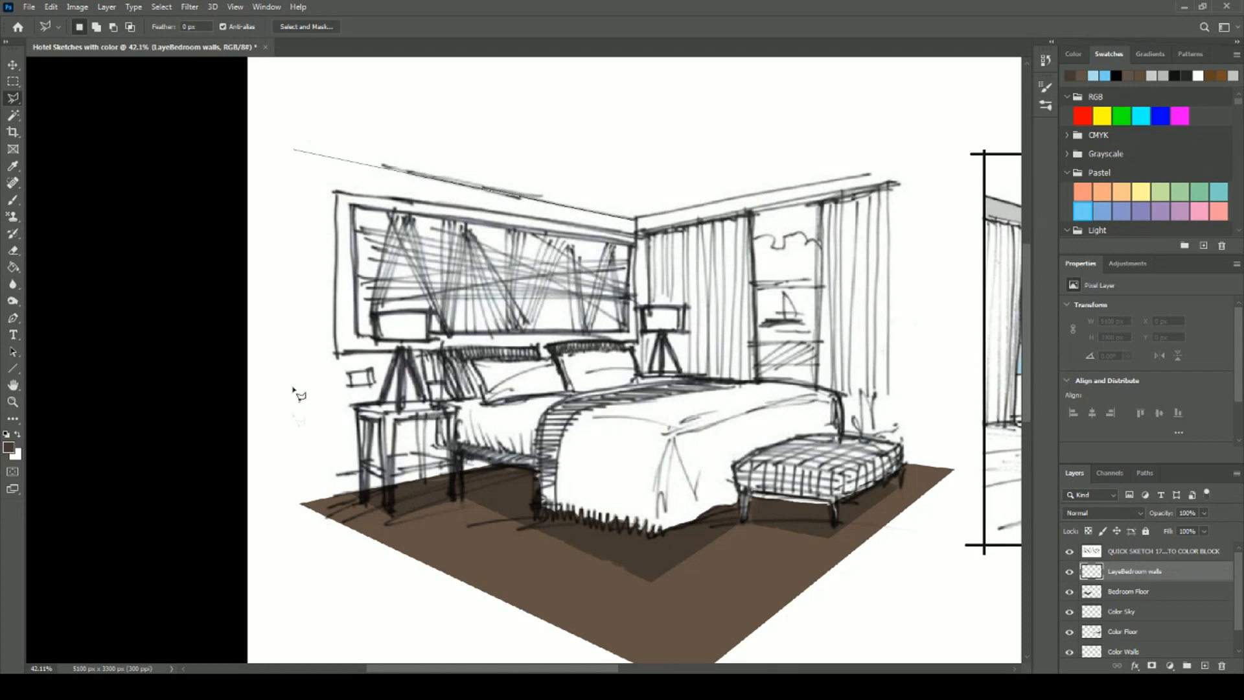
pyautogui.click(300, 503)
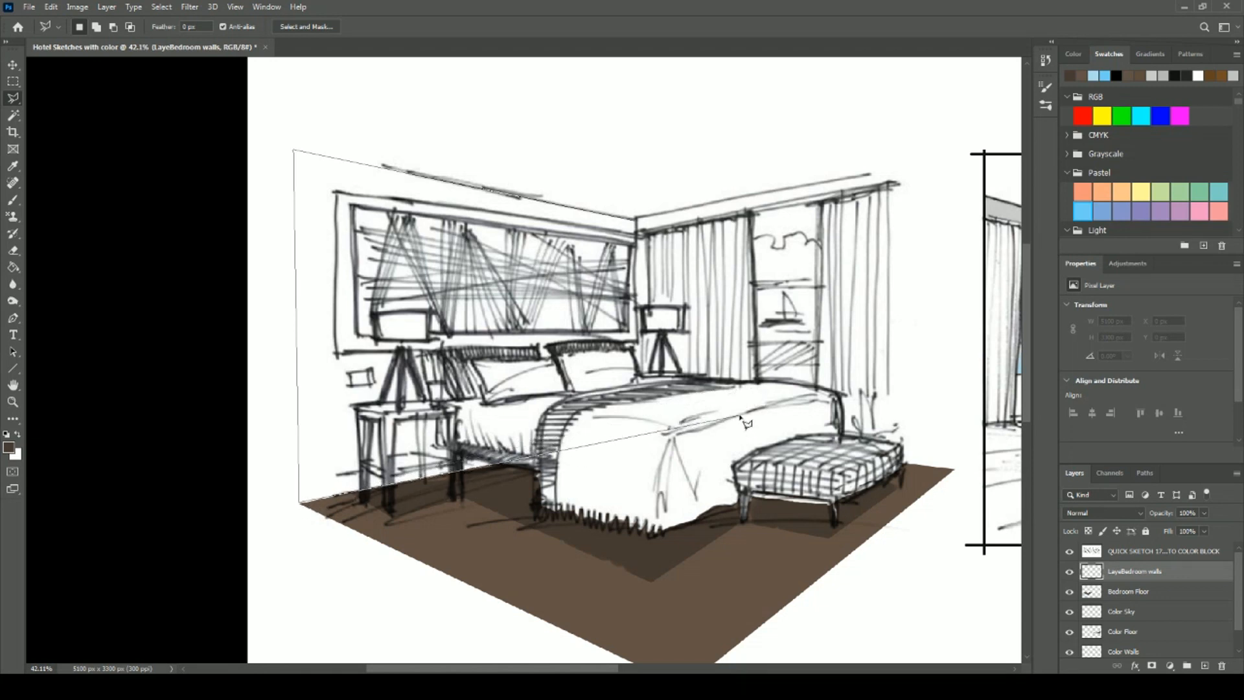
pyautogui.click(685, 425)
pyautogui.click(650, 381)
pyautogui.click(636, 222)
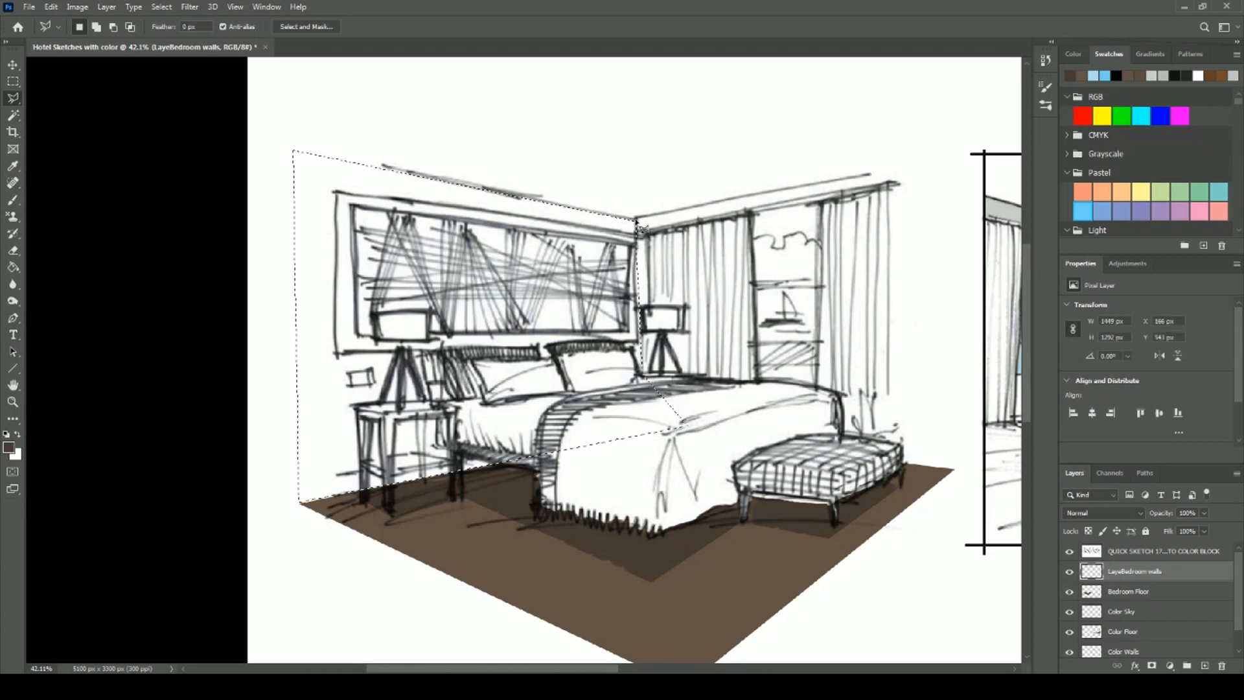
# Sample the light grey wall colour from the neighbouring sketch, brush it around the selected wall's artwork frame, and clear the selection.
pyautogui.click(13, 166)
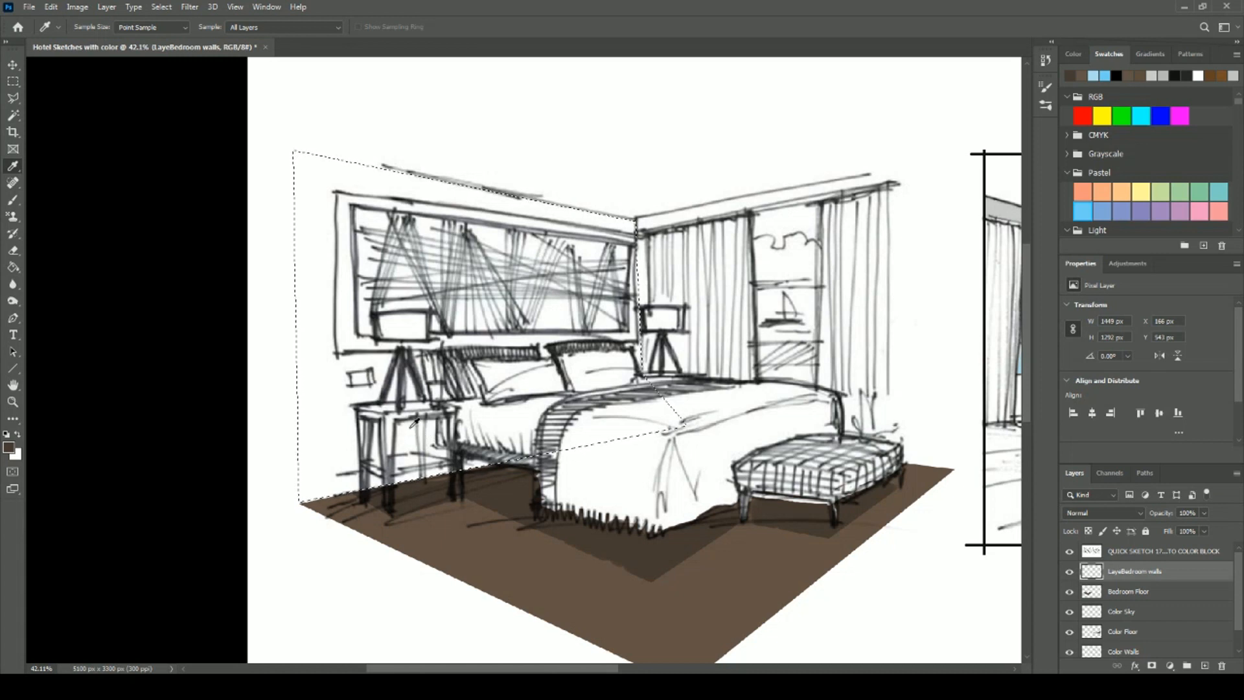
pyautogui.click(1152, 77)
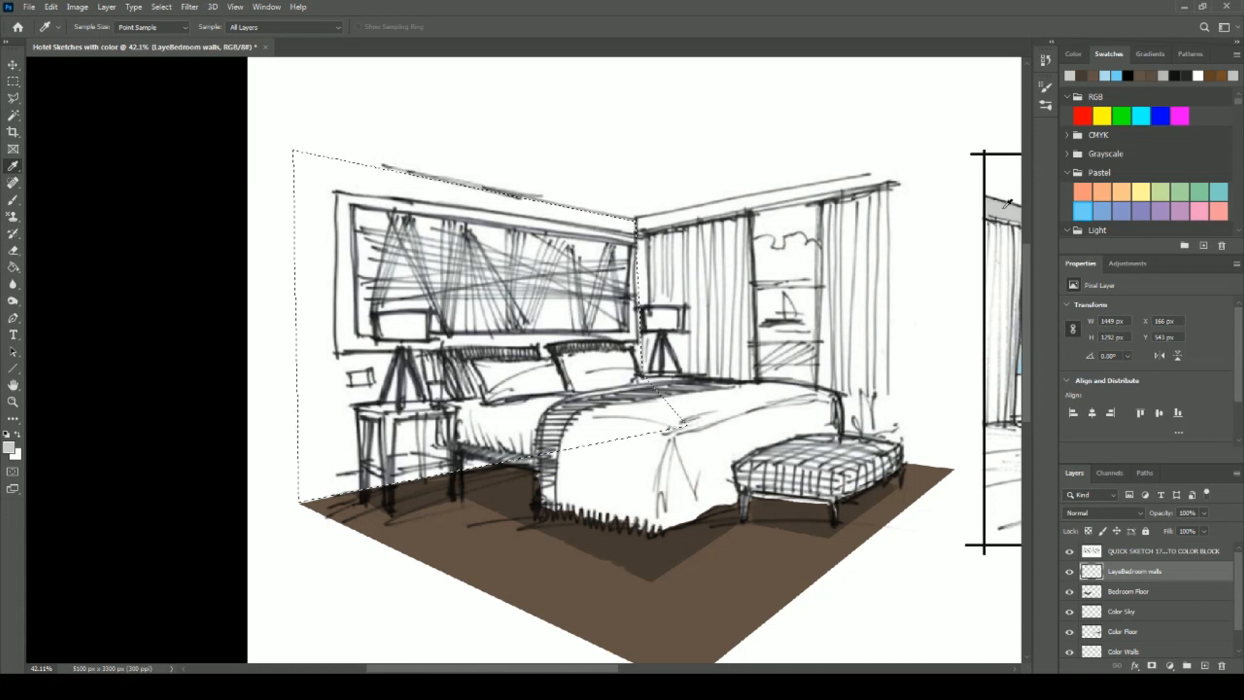
pyautogui.click(1006, 204)
pyautogui.click(13, 200)
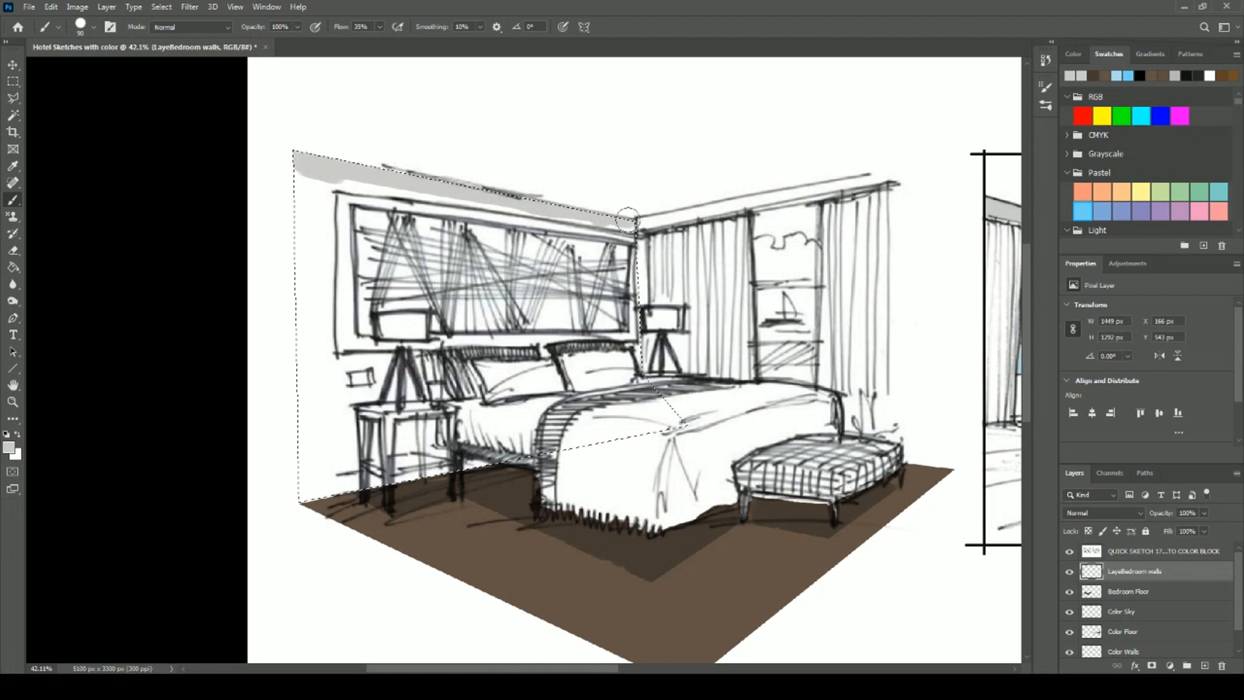
pyautogui.moveTo(623, 218)
pyautogui.mouseDown()
pyautogui.moveTo(422, 185)
pyautogui.moveTo(329, 176)
pyautogui.moveTo(321, 189)
pyautogui.mouseUp()
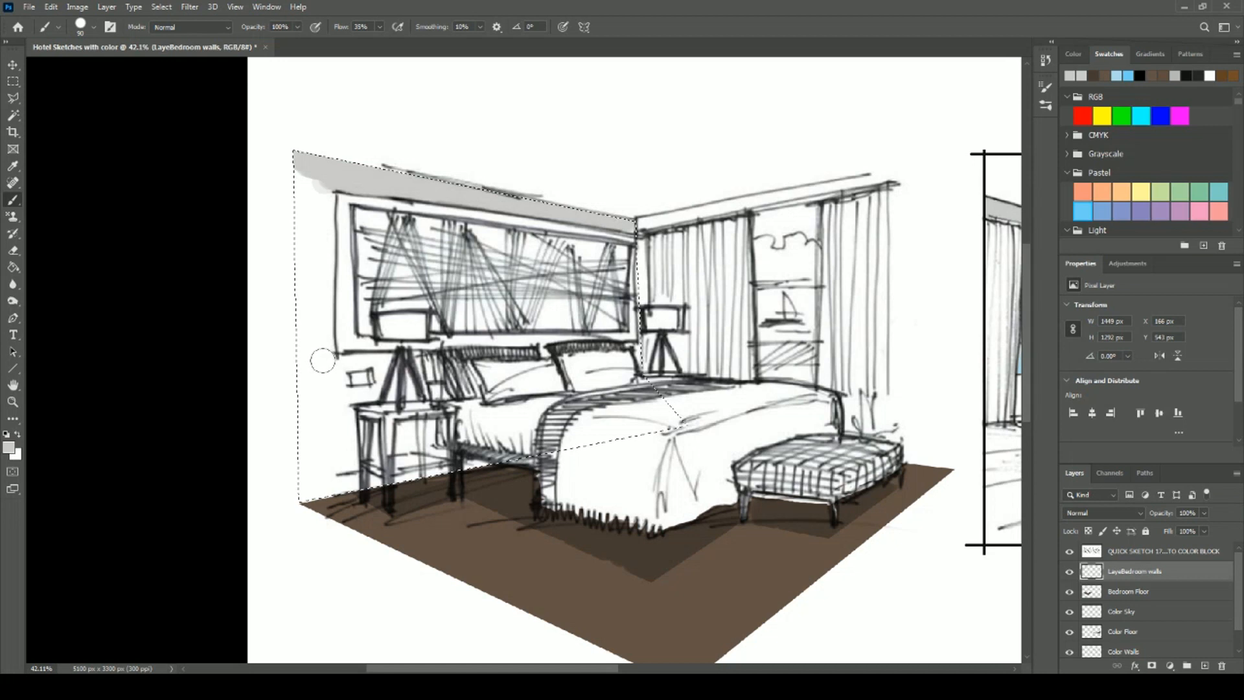
pyautogui.keyDown('shift'); pyautogui.click(323, 364); pyautogui.keyUp('shift')
pyautogui.click(296, 163)
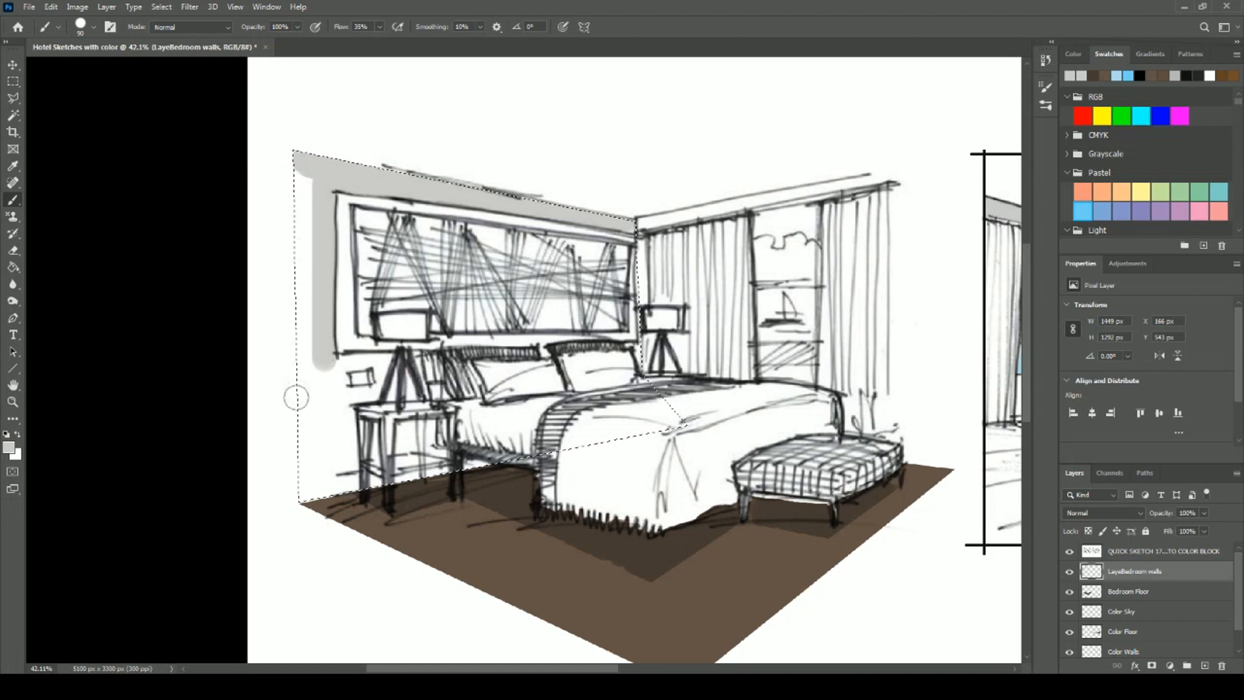
pyautogui.keyDown('shift'); pyautogui.click(304, 480); pyautogui.keyUp('shift')
pyautogui.moveTo(304, 486)
pyautogui.mouseDown()
pyautogui.moveTo(305, 250)
pyautogui.moveTo(333, 376)
pyautogui.moveTo(379, 364)
pyautogui.moveTo(340, 389)
pyautogui.moveTo(403, 375)
pyautogui.moveTo(389, 360)
pyautogui.moveTo(421, 372)
pyautogui.moveTo(338, 407)
pyautogui.moveTo(344, 460)
pyautogui.moveTo(345, 420)
pyautogui.mouseUp()
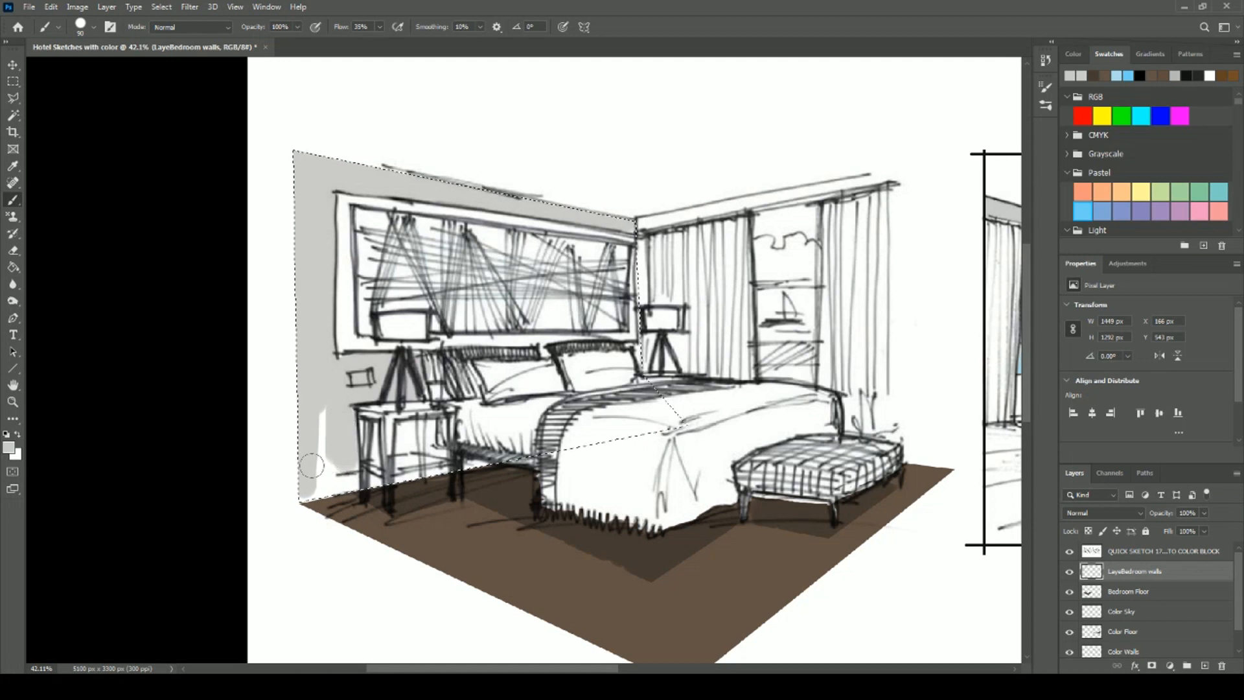
pyautogui.moveTo(311, 466); pyautogui.dragTo(322, 420)
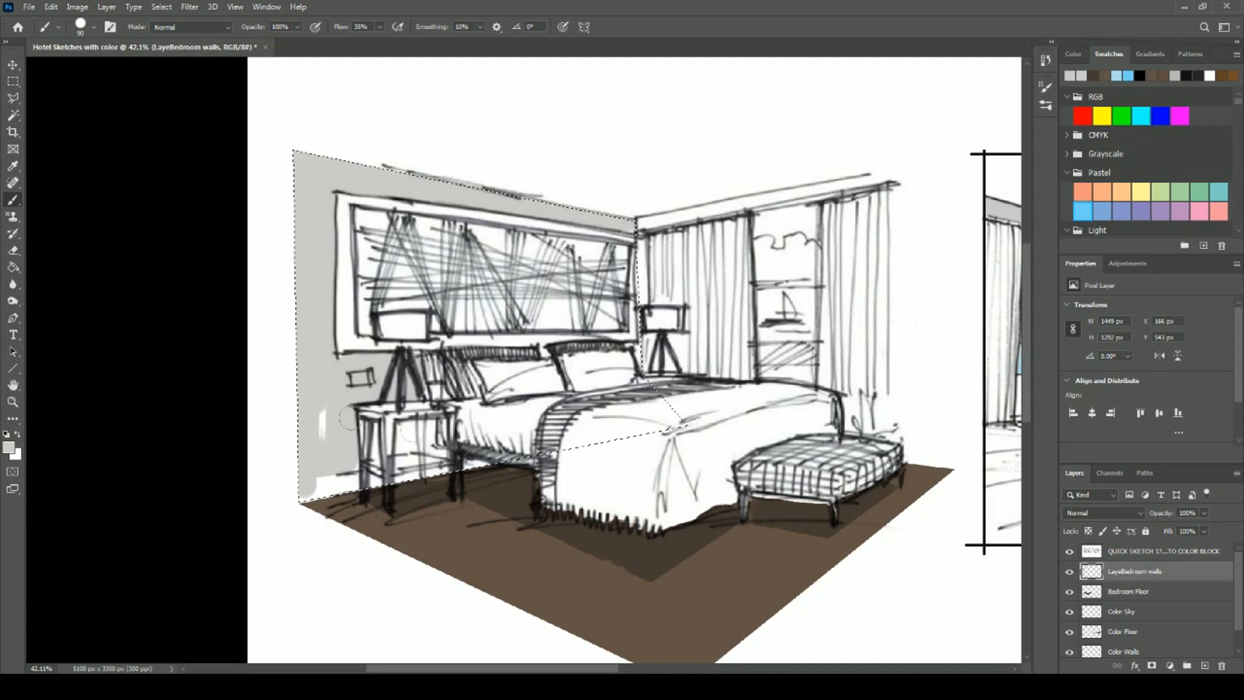
pyautogui.moveTo(322, 454)
pyautogui.mouseDown()
pyautogui.moveTo(320, 421)
pyautogui.moveTo(322, 438)
pyautogui.mouseUp()
pyautogui.hotkey('ctrl', 'd')
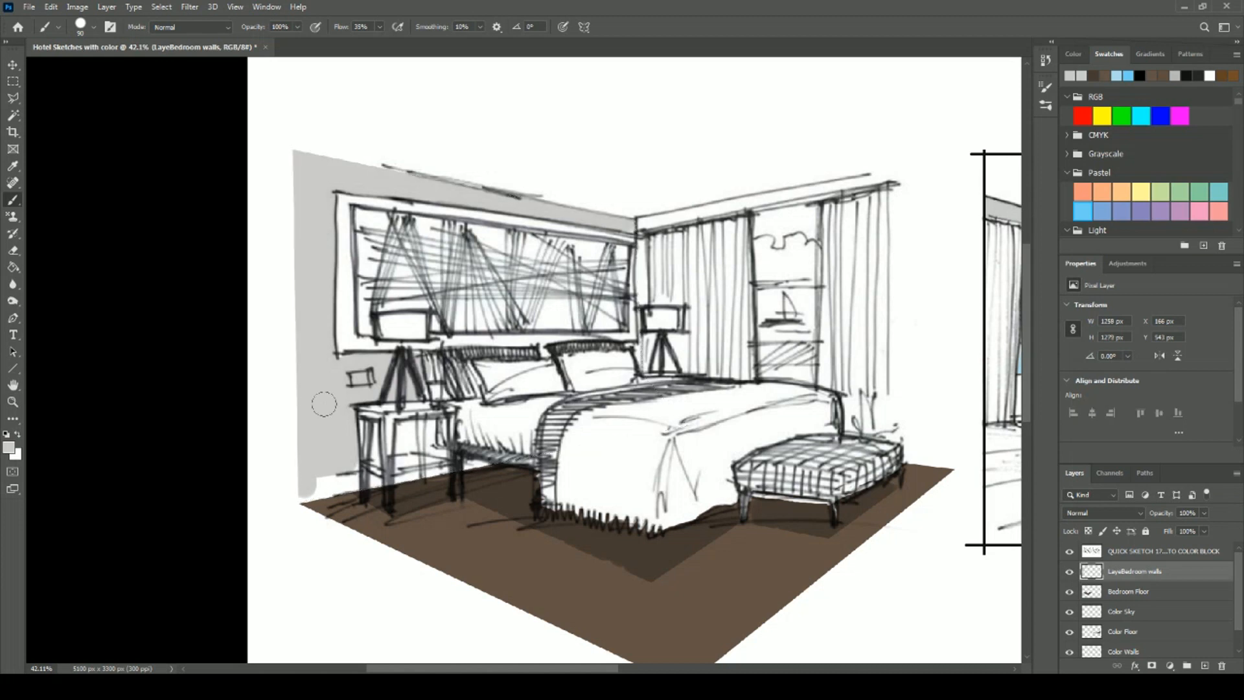
# Select the wall gaps between the nightstand's legs with the Magic Wand, brush light grey over them, and clear the selection.
pyautogui.click(13, 115)
pyautogui.click(408, 438)
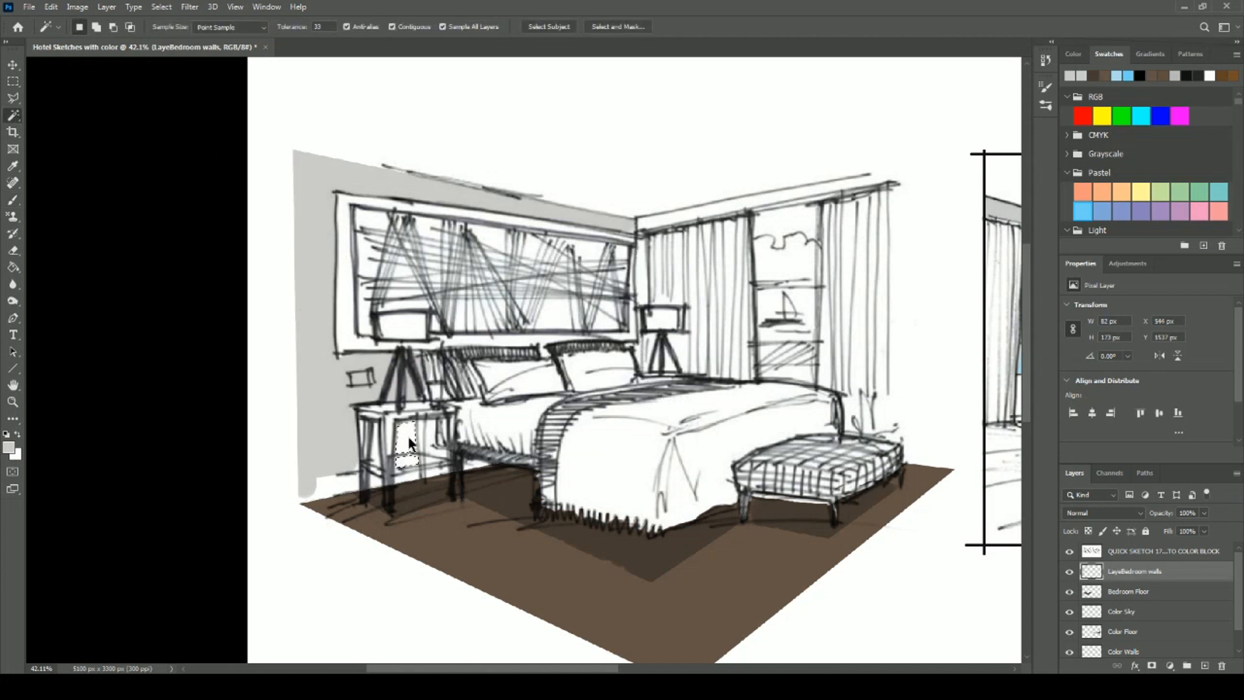
pyautogui.keyDown('shift'); pyautogui.click(433, 441); pyautogui.keyUp('shift')
pyautogui.keyDown('shift'); pyautogui.click(374, 438); pyautogui.keyUp('shift')
pyautogui.press('b')
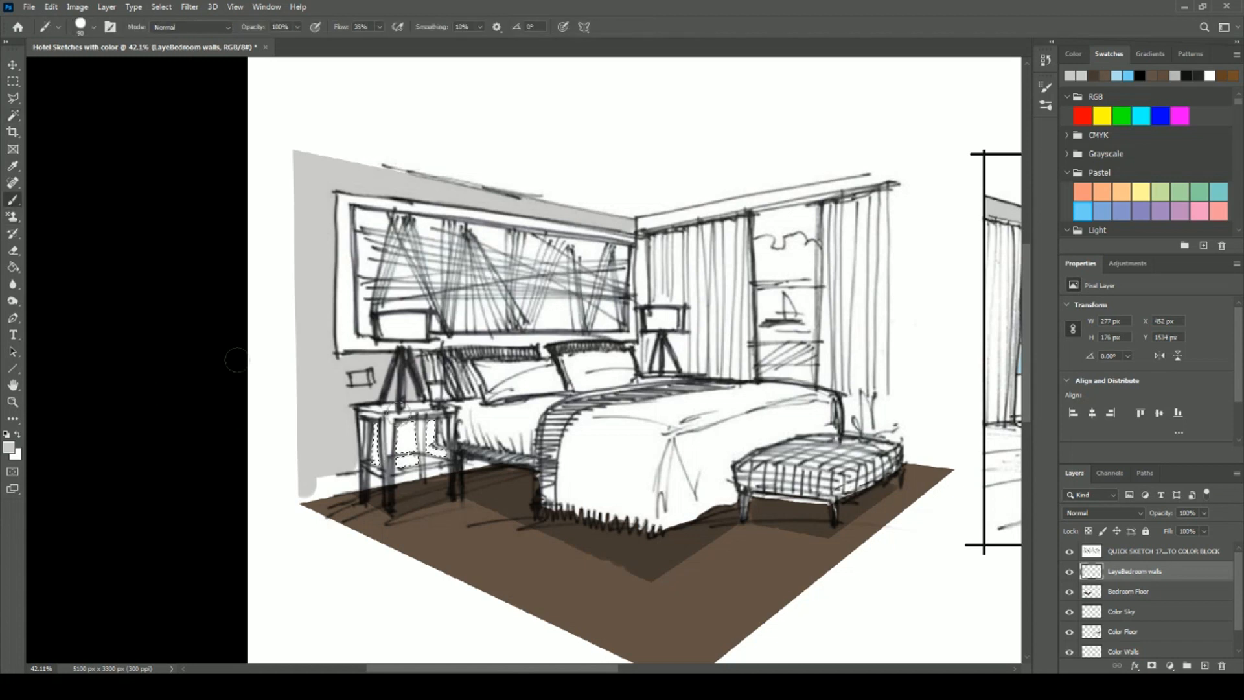
pyautogui.moveTo(407, 457)
pyautogui.mouseDown()
pyautogui.moveTo(408, 428)
pyautogui.moveTo(435, 428)
pyautogui.moveTo(409, 432)
pyautogui.mouseUp()
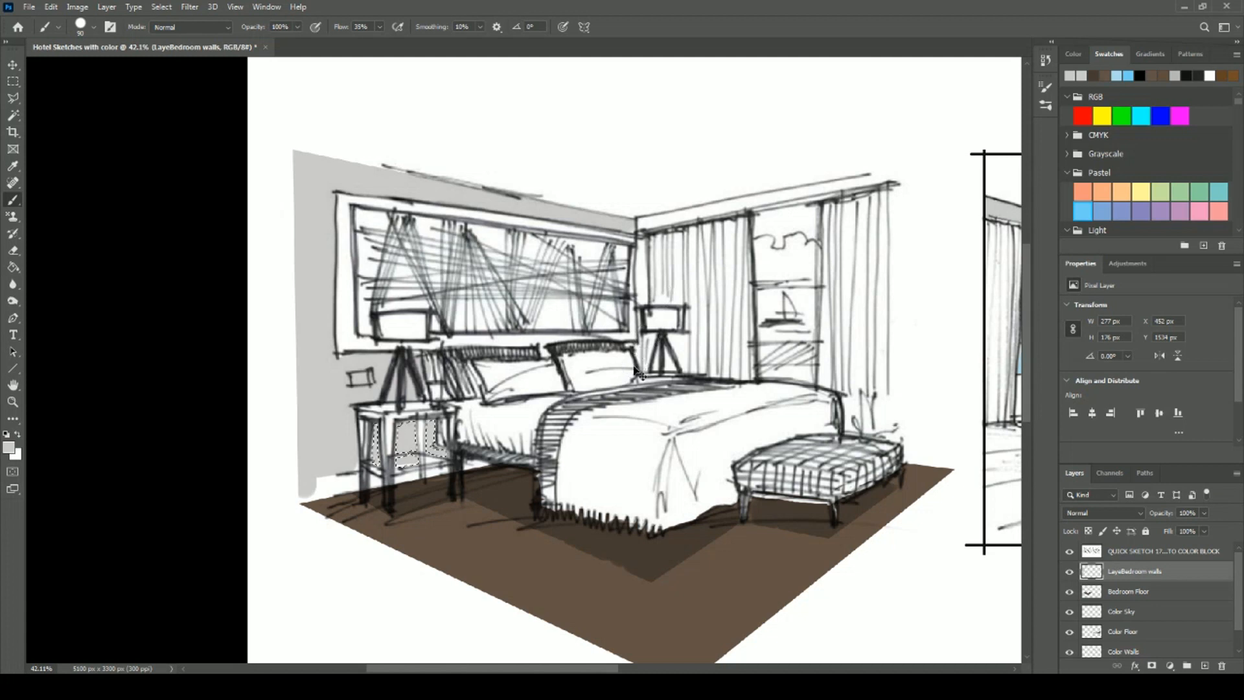
pyautogui.hotkey('ctrl', 'd')
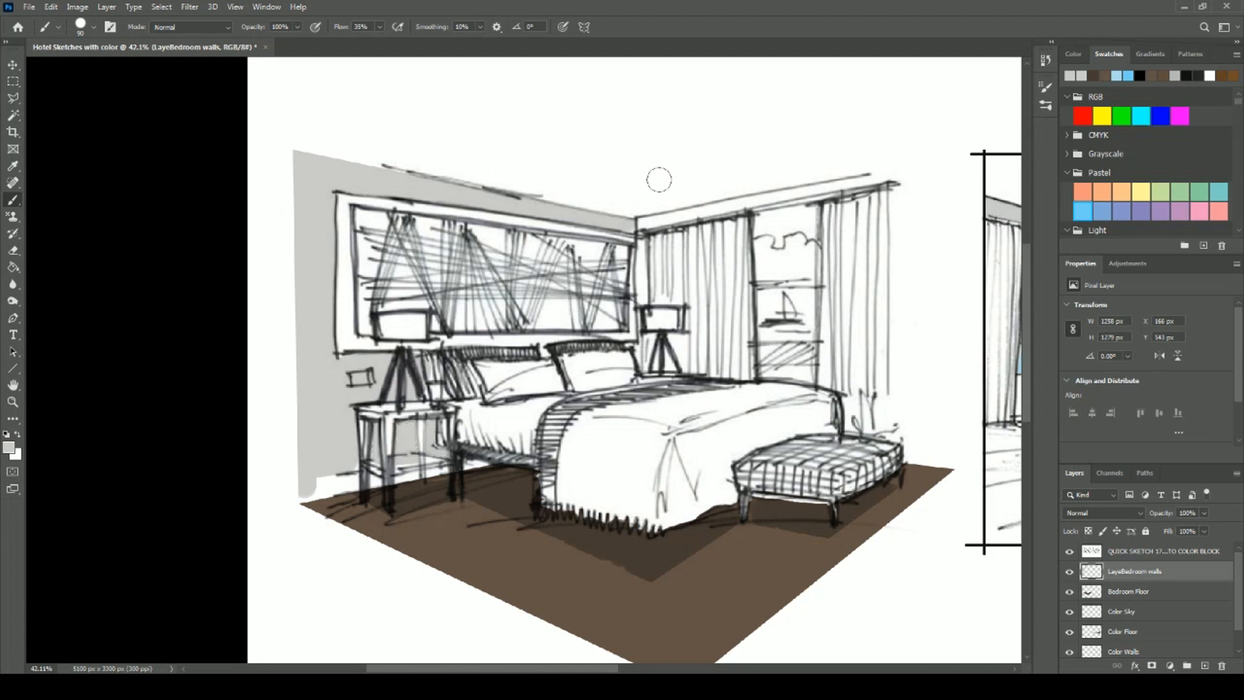
# Outline the bedroom's window wall with a closed Polygonal Lasso selection from the room corner to beyond the curtains.
pyautogui.click(13, 98)
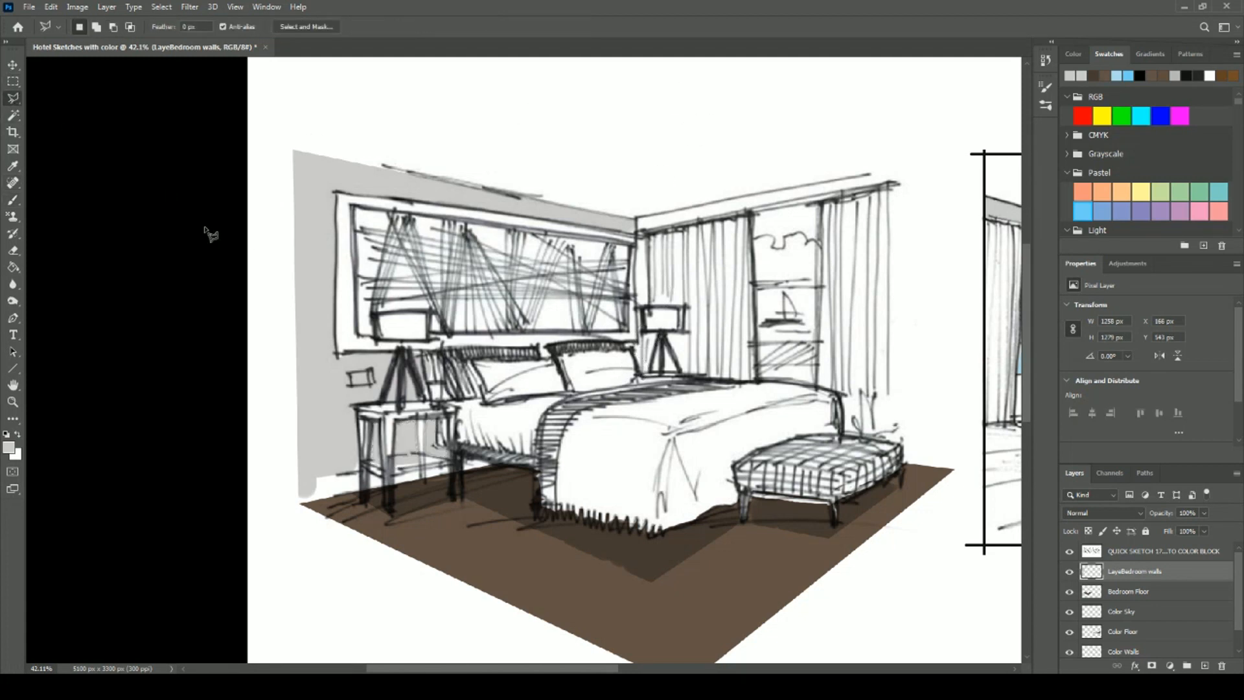
pyautogui.click(637, 220)
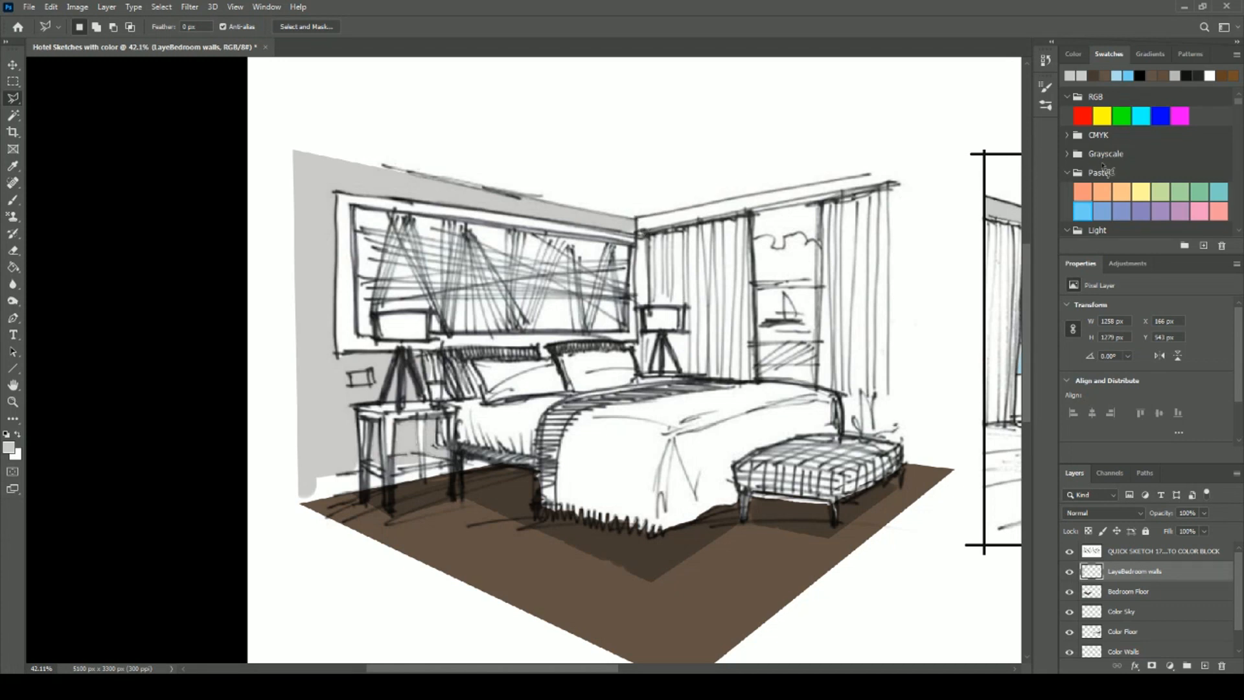
pyautogui.click(931, 165)
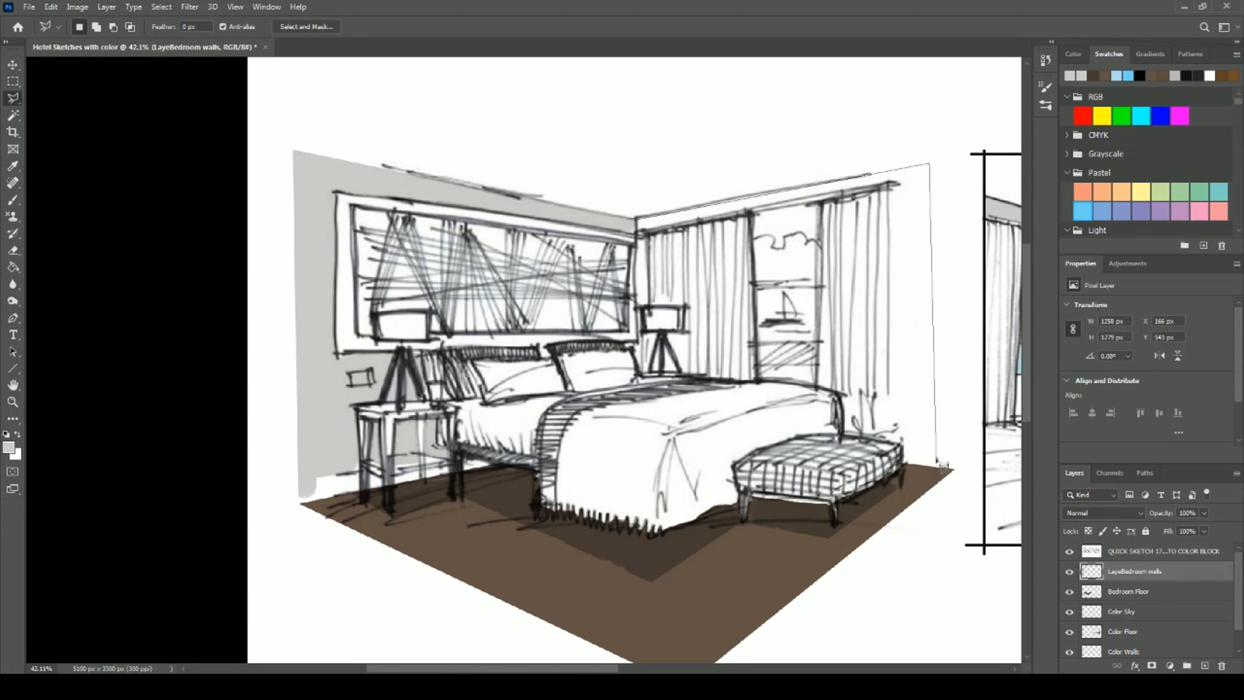
pyautogui.click(935, 454)
pyautogui.click(630, 428)
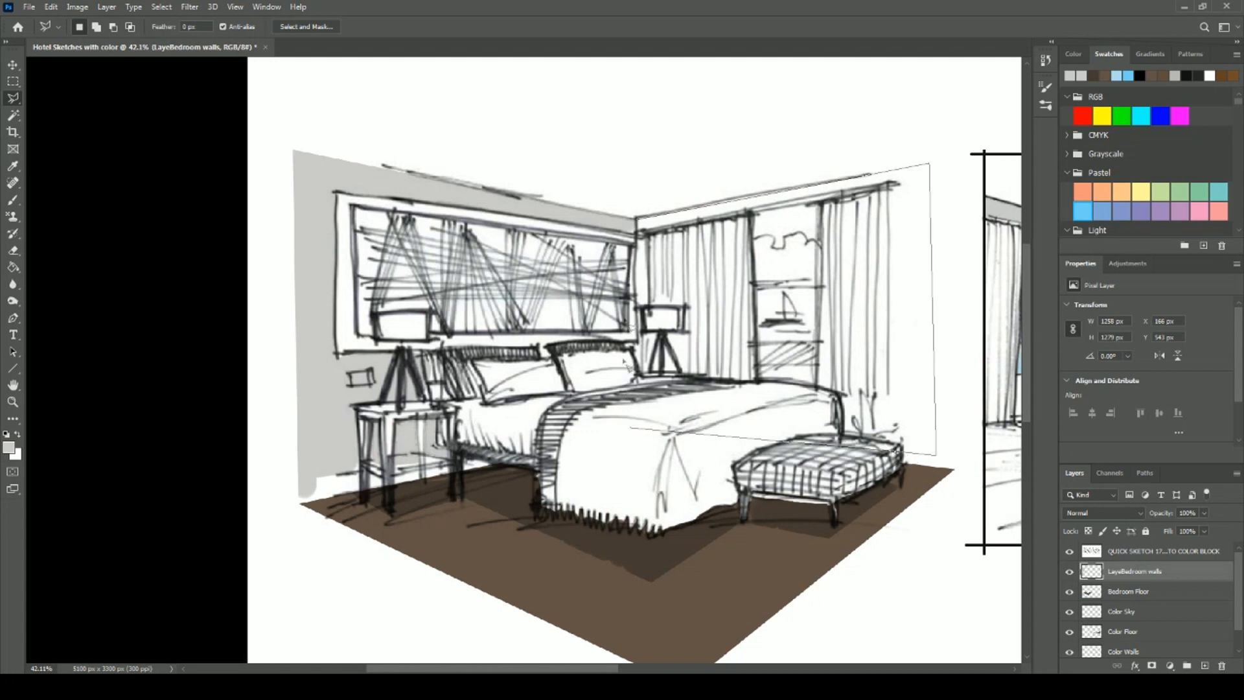
pyautogui.click(637, 220)
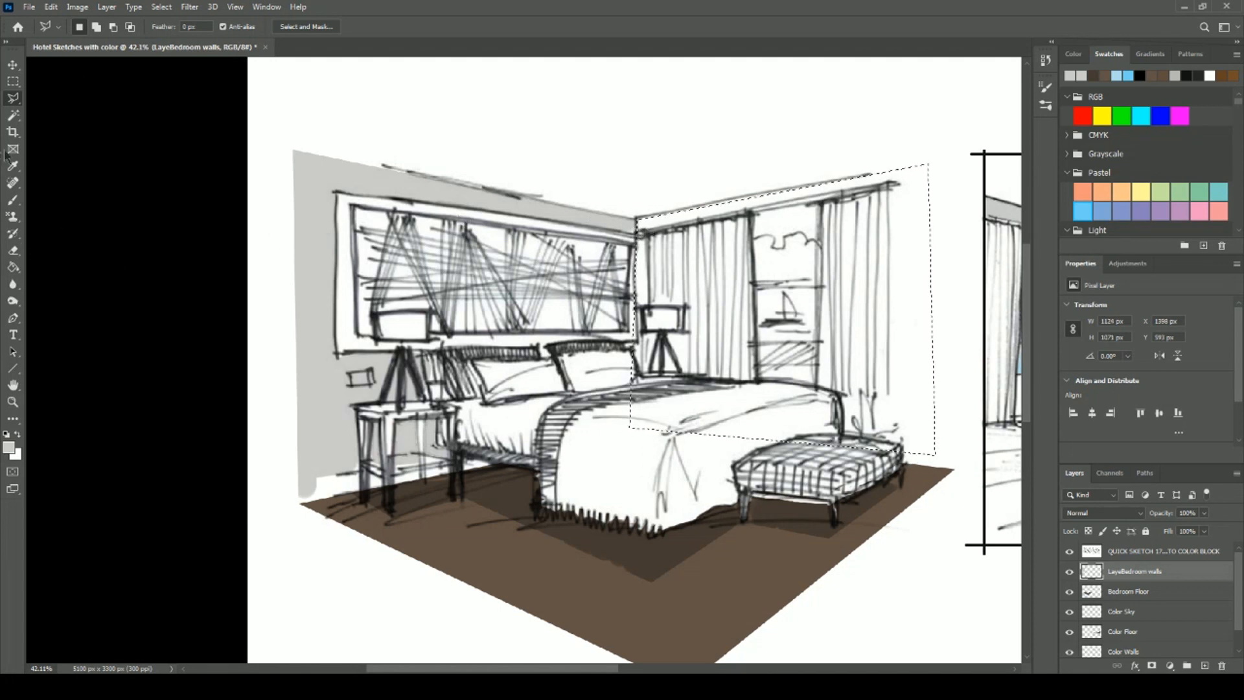
# Brush light grey over the selected window wall above and beside the curtains, and clear the selection.
pyautogui.click(14, 201)
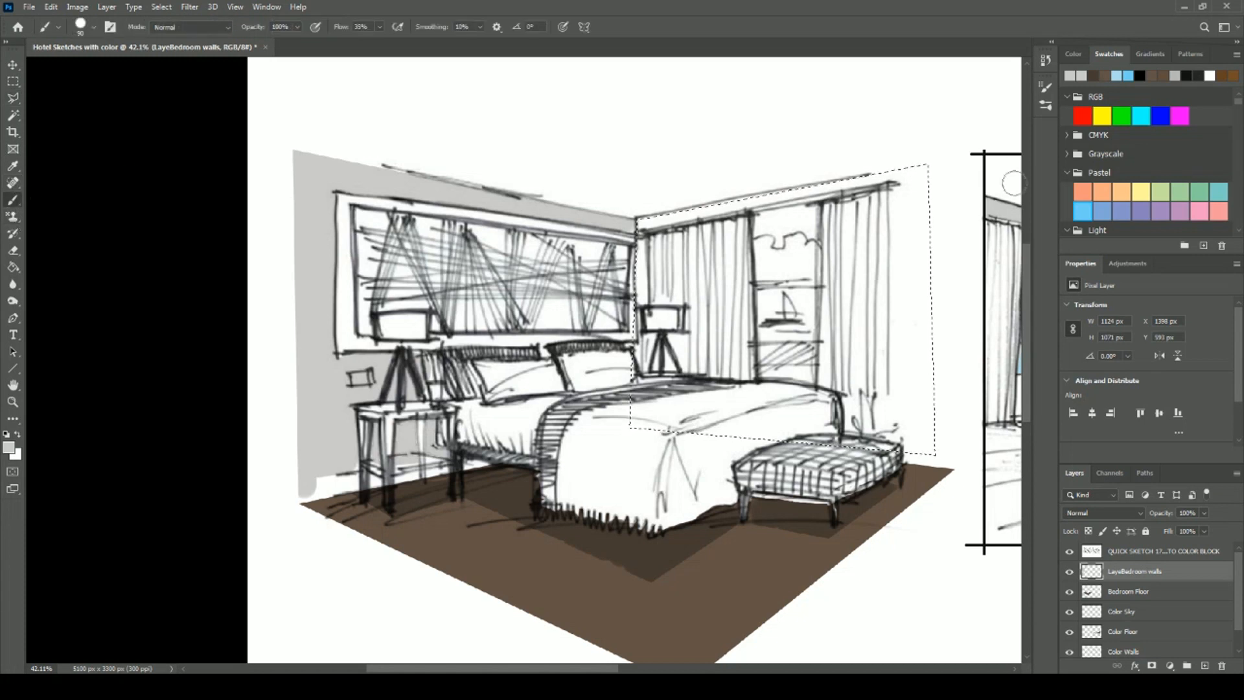
pyautogui.moveTo(882, 173)
pyautogui.mouseDown()
pyautogui.moveTo(655, 222)
pyautogui.moveTo(911, 174)
pyautogui.mouseUp()
pyautogui.moveTo(898, 228); pyautogui.dragTo(907, 441)
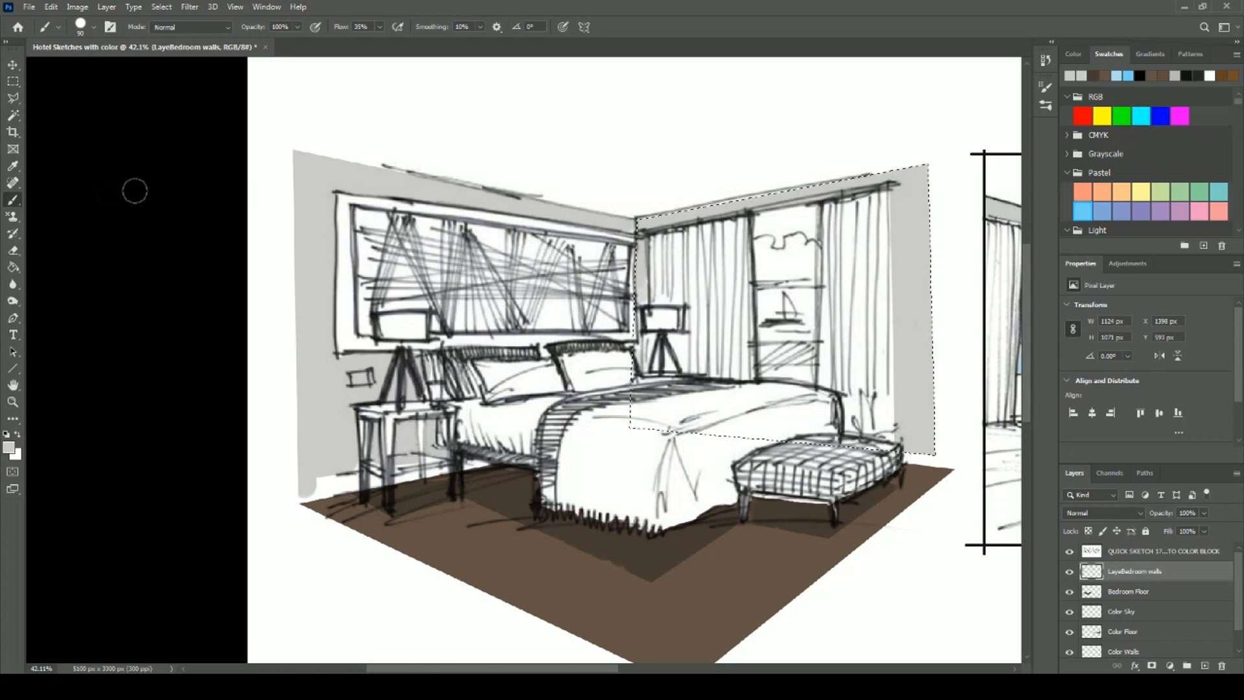
pyautogui.click(13, 115)
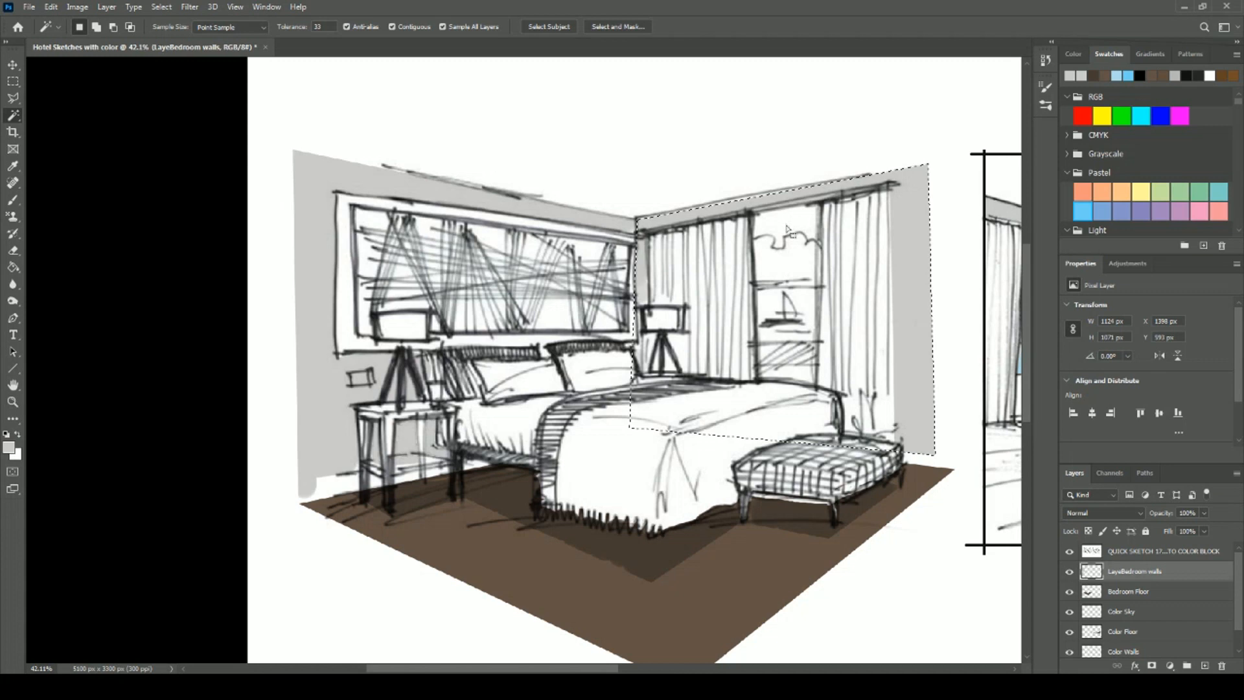
pyautogui.moveTo(490, 206); pyautogui.dragTo(406, 212)
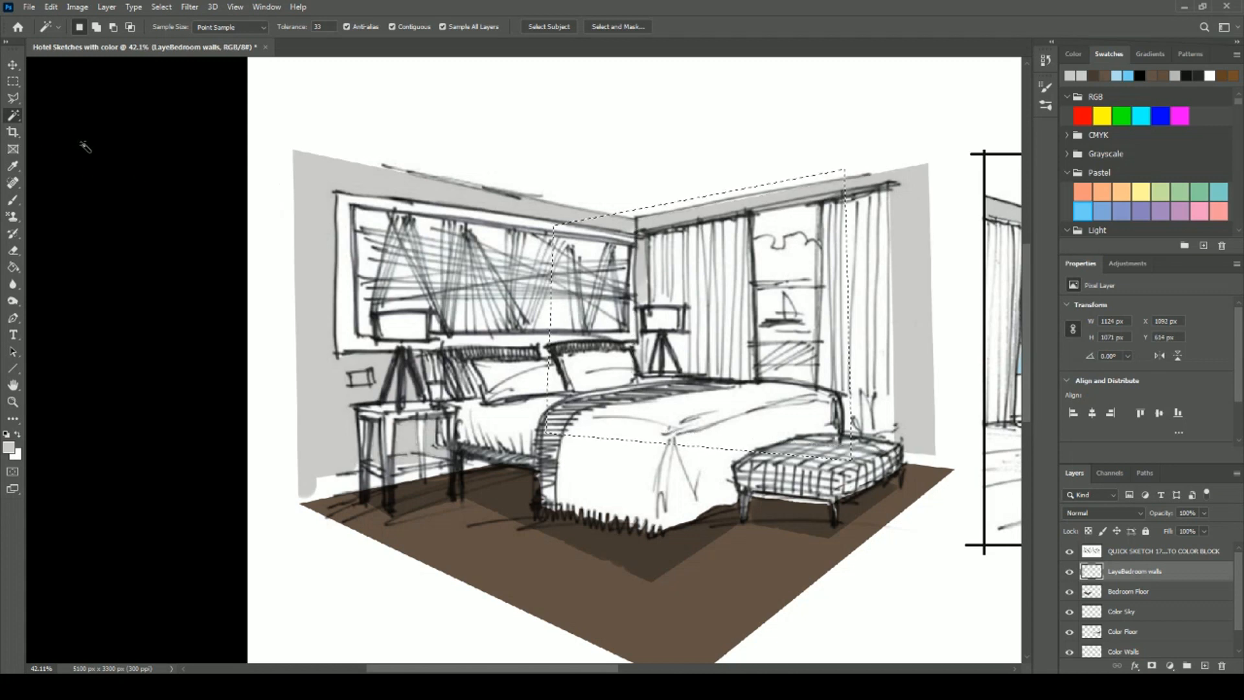
pyautogui.click(90, 154)
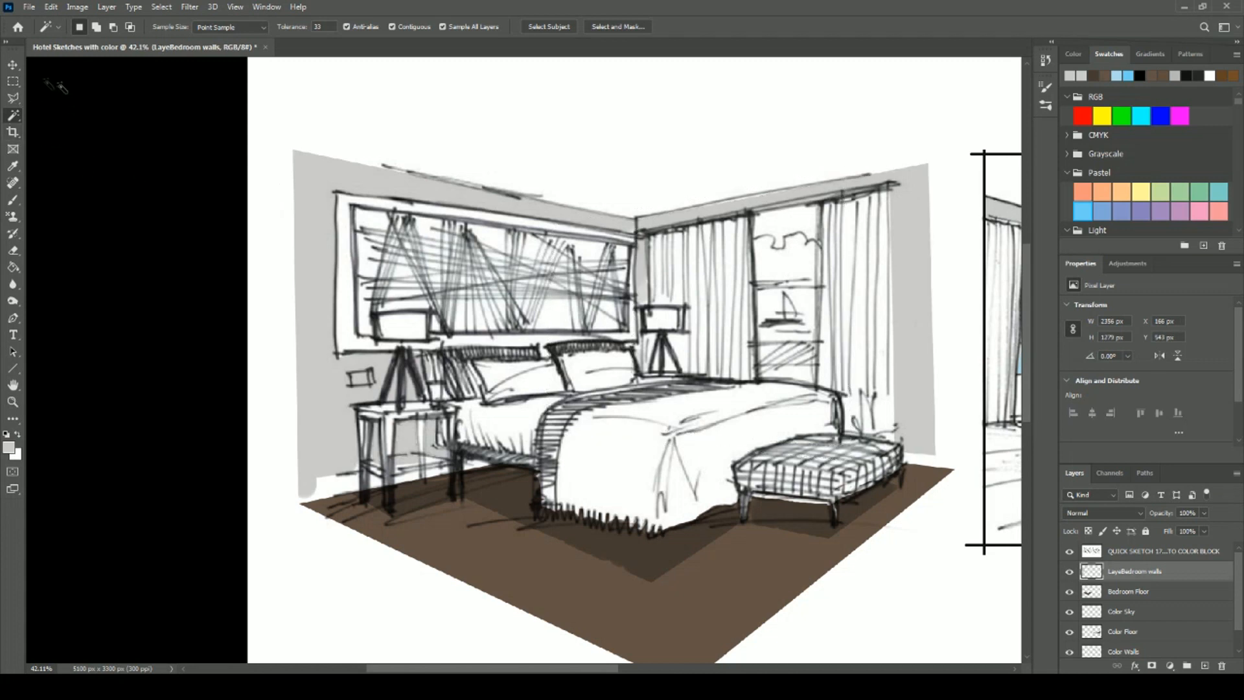
# Select the sky and water areas in the bedroom window with the Magic Wand, adding the gaps between the hatch lines.
pyautogui.click(805, 228)
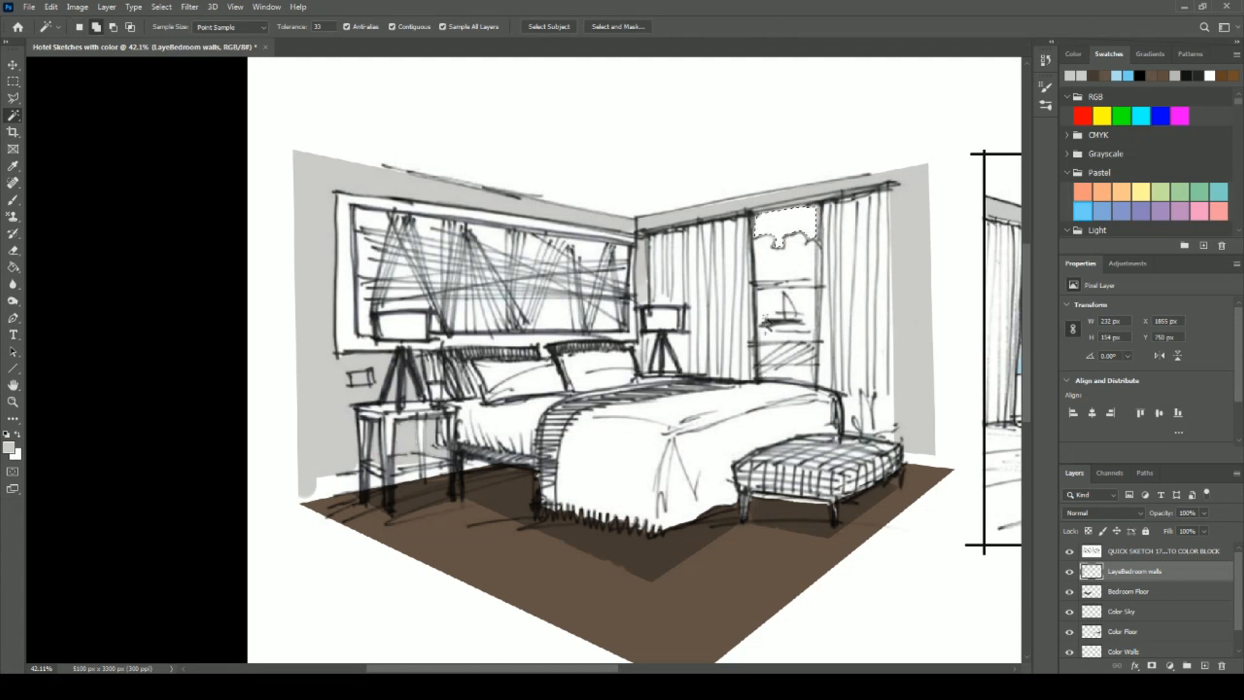
pyautogui.keyDown('shift'); pyautogui.click(774, 329); pyautogui.keyUp('shift')
pyautogui.keyDown('shift'); pyautogui.click(791, 357); pyautogui.keyUp('shift')
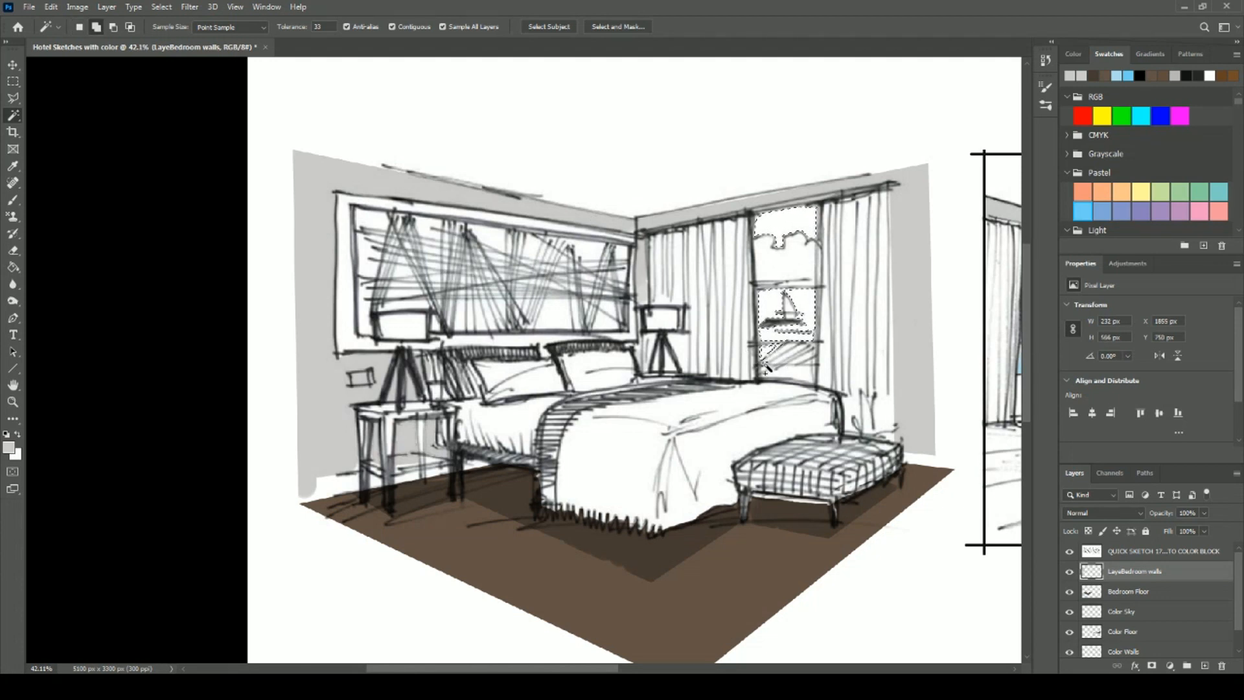
pyautogui.keyDown('shift'); pyautogui.click(800, 372); pyautogui.keyUp('shift')
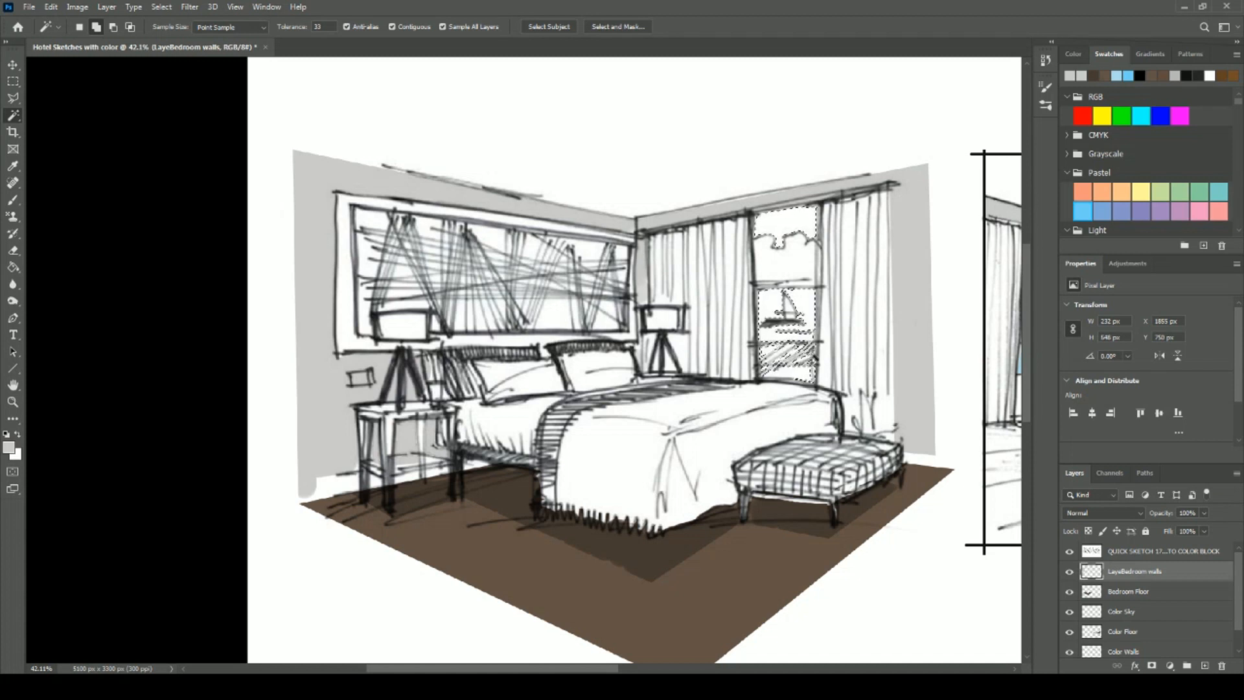
pyautogui.keyDown('shift'); pyautogui.click(810, 362); pyautogui.keyUp('shift')
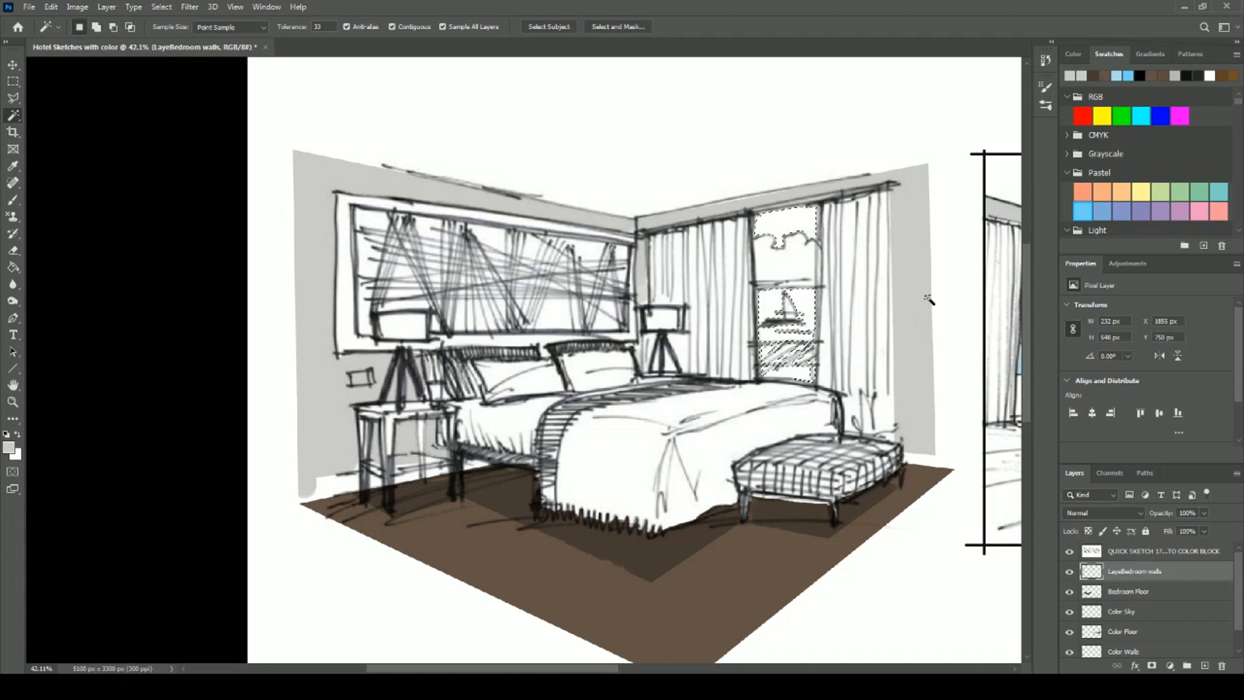
# Brush light blue over the selected window areas and clear the selection.
pyautogui.click(1116, 76)
pyautogui.press('b')
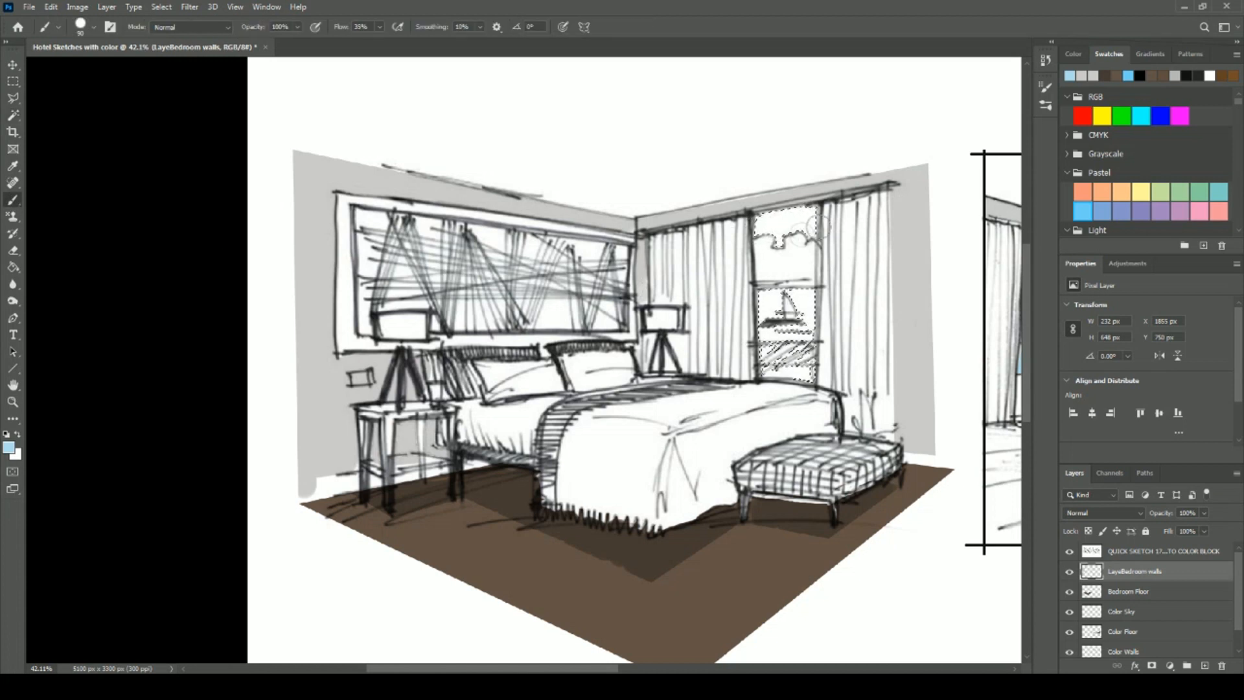
pyautogui.moveTo(817, 302)
pyautogui.mouseDown()
pyautogui.moveTo(768, 301)
pyautogui.moveTo(750, 316)
pyautogui.mouseUp()
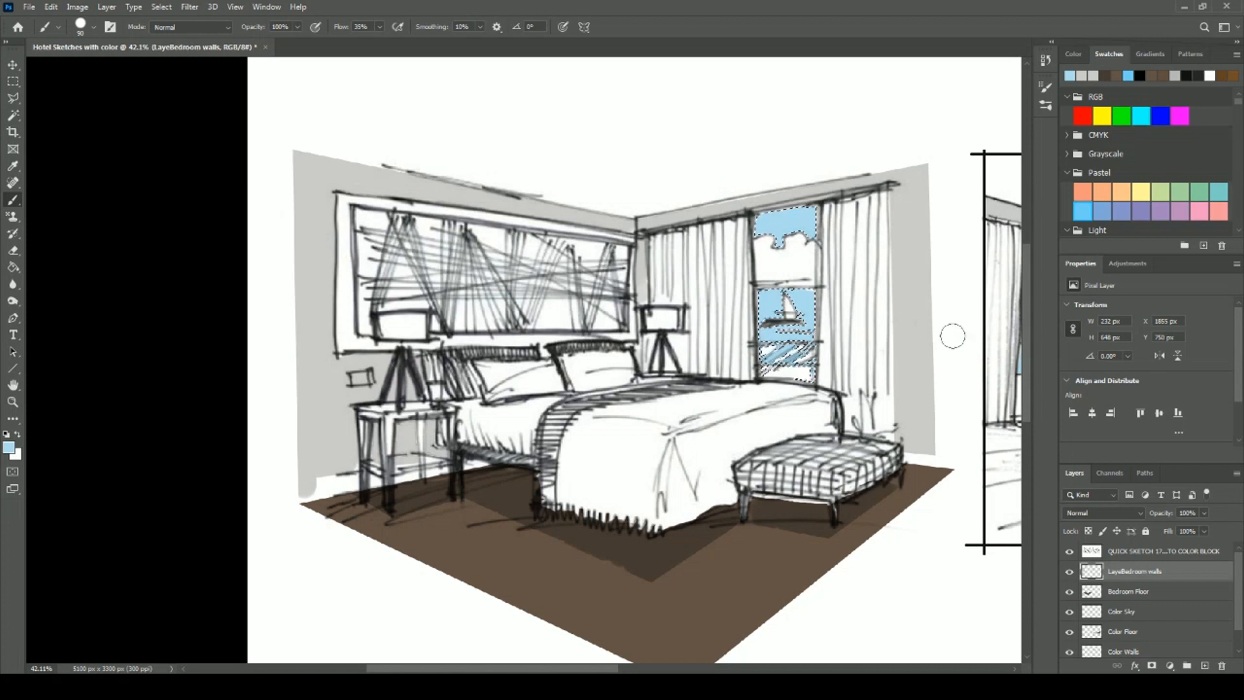
pyautogui.hotkey('ctrl', 'd')
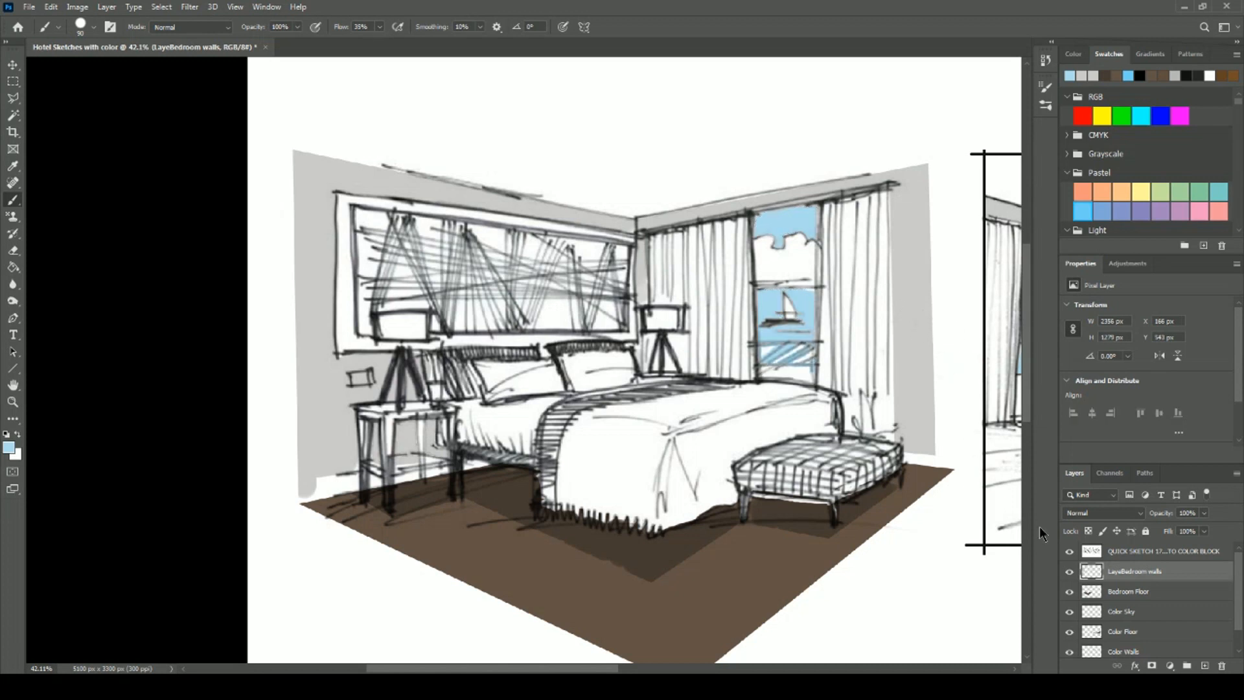
# Make the QUICK SKETCH 17 X 11 TO COLOR BLOCK layer active.
pyautogui.click(1137, 554)
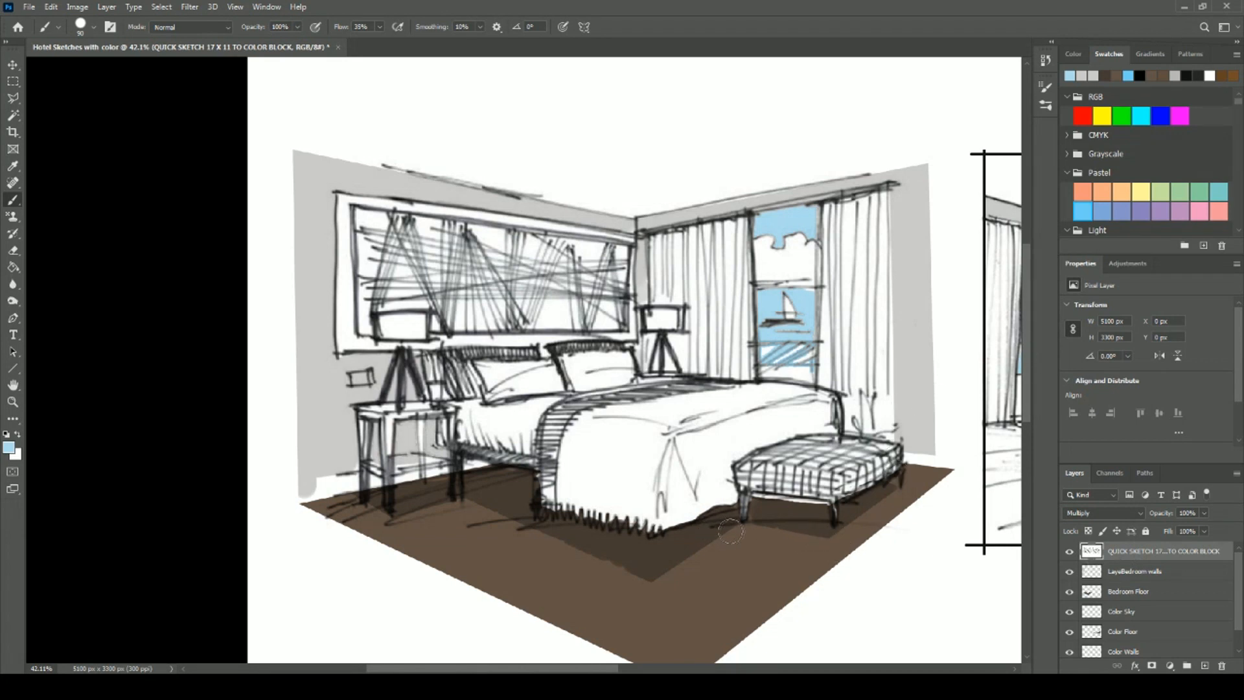
pyautogui.scroll(-4, 729, 526)
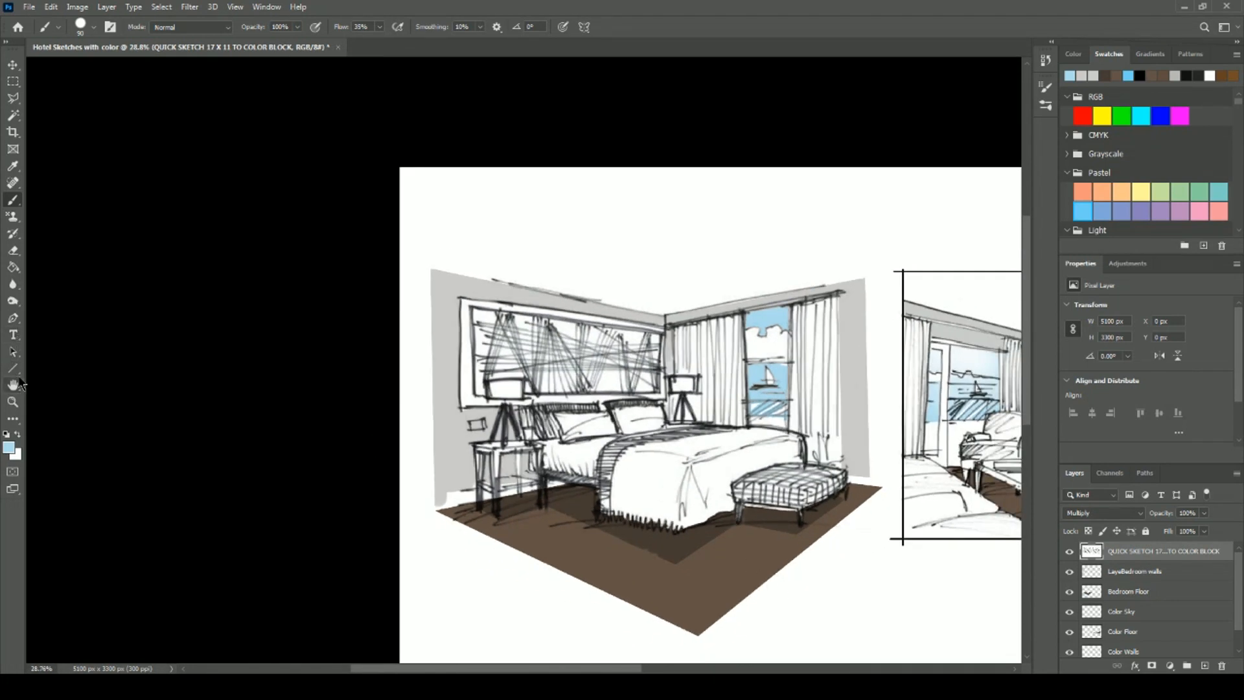
# Outline a star-shaped selection on the bedroom's bed blanket with the Polygonal Lasso.
pyautogui.click(13, 98)
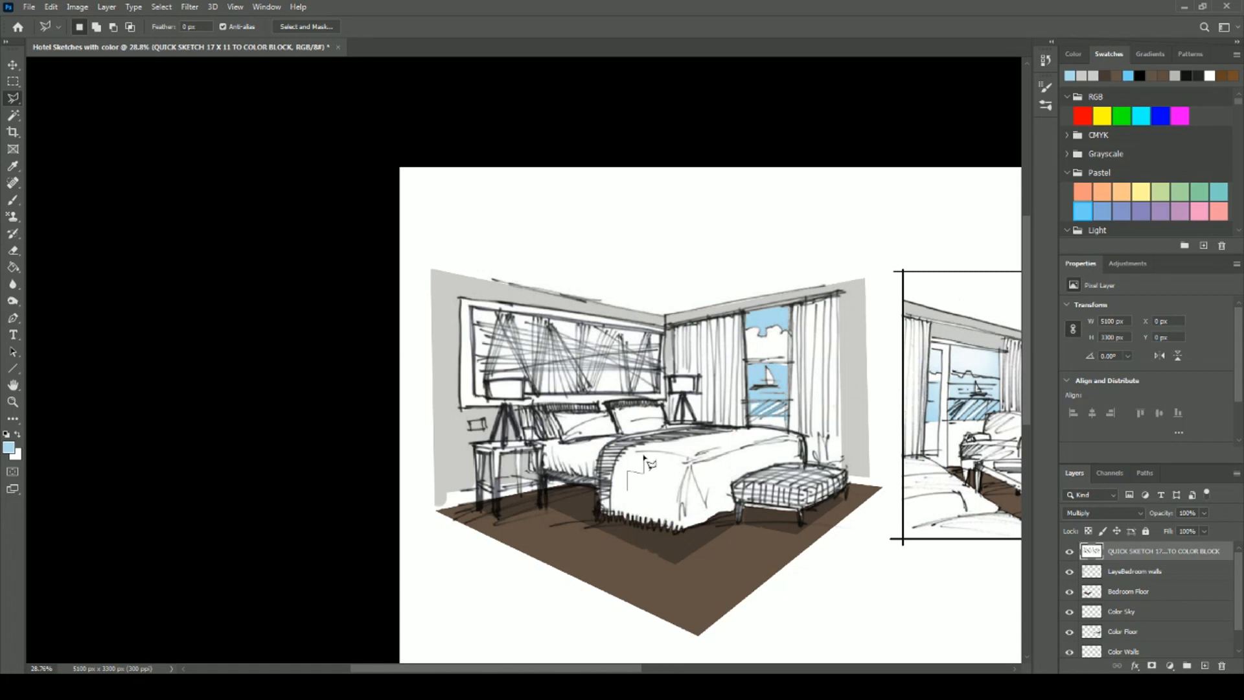
pyautogui.click(679, 463)
pyautogui.click(675, 501)
pyautogui.click(630, 495)
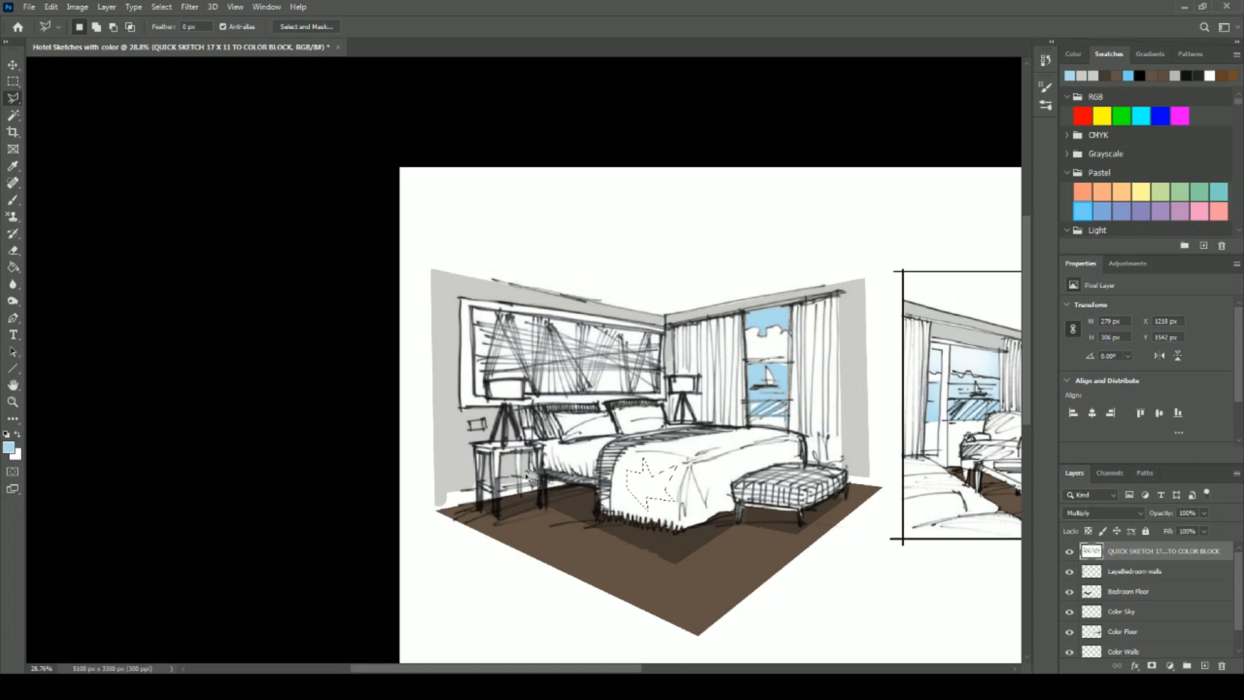
# Add a new layer directly above the bedroom walls layer and name it Shapes.
pyautogui.click(1140, 576)
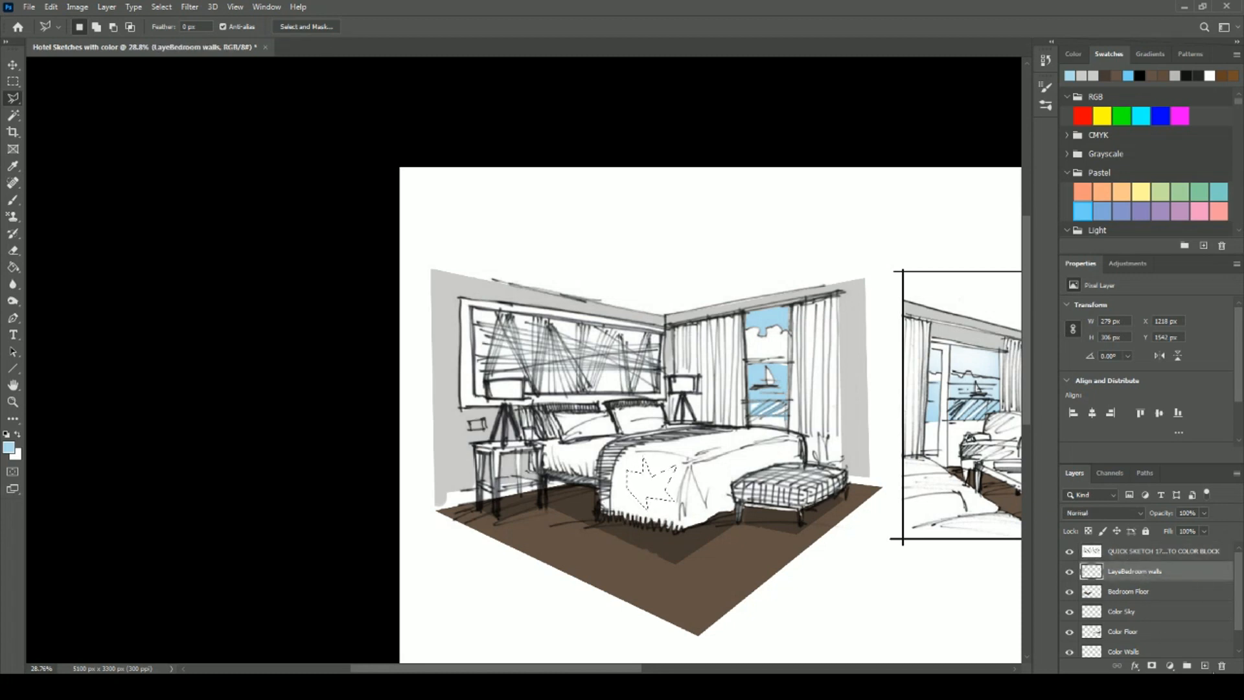
pyautogui.click(1205, 666)
pyautogui.doubleClick(1117, 574)
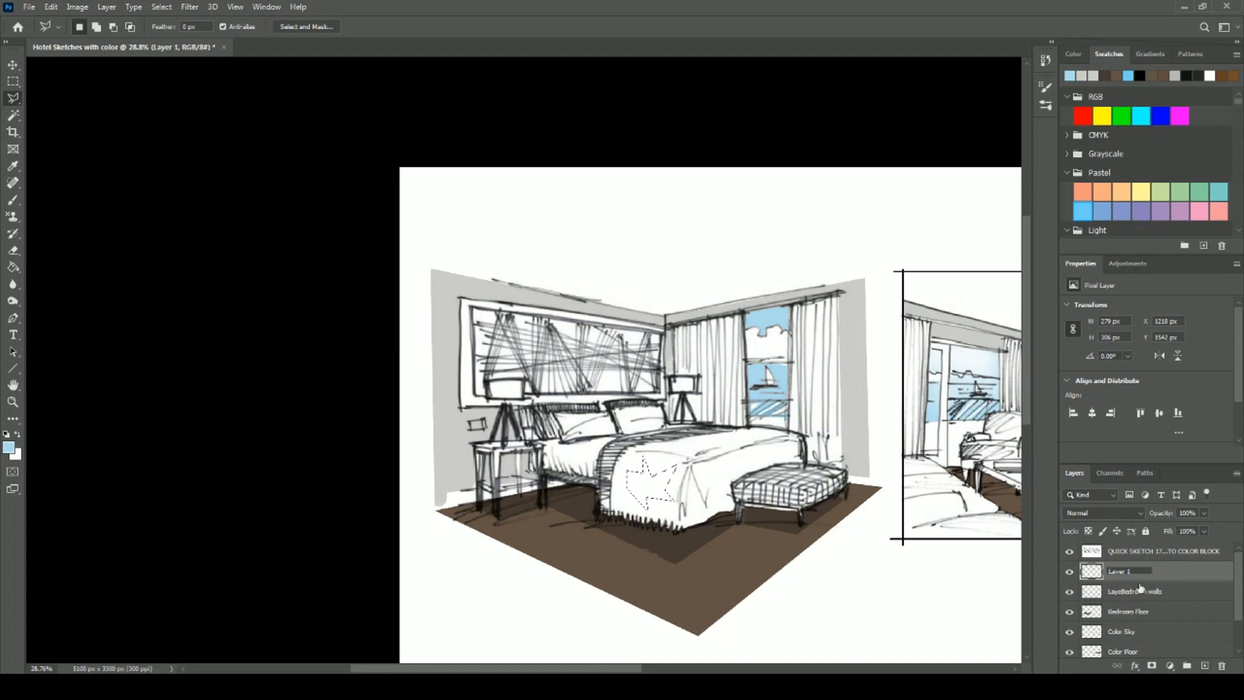
pyautogui.press('BackSpace')
pyautogui.press('BackSpace')
pyautogui.press('BackSpace')
pyautogui.write('hadow')
# Fill the star selection with pastel orange using the Paint Bucket at 48% opacity, and clear the selection.
pyautogui.click(1109, 189)
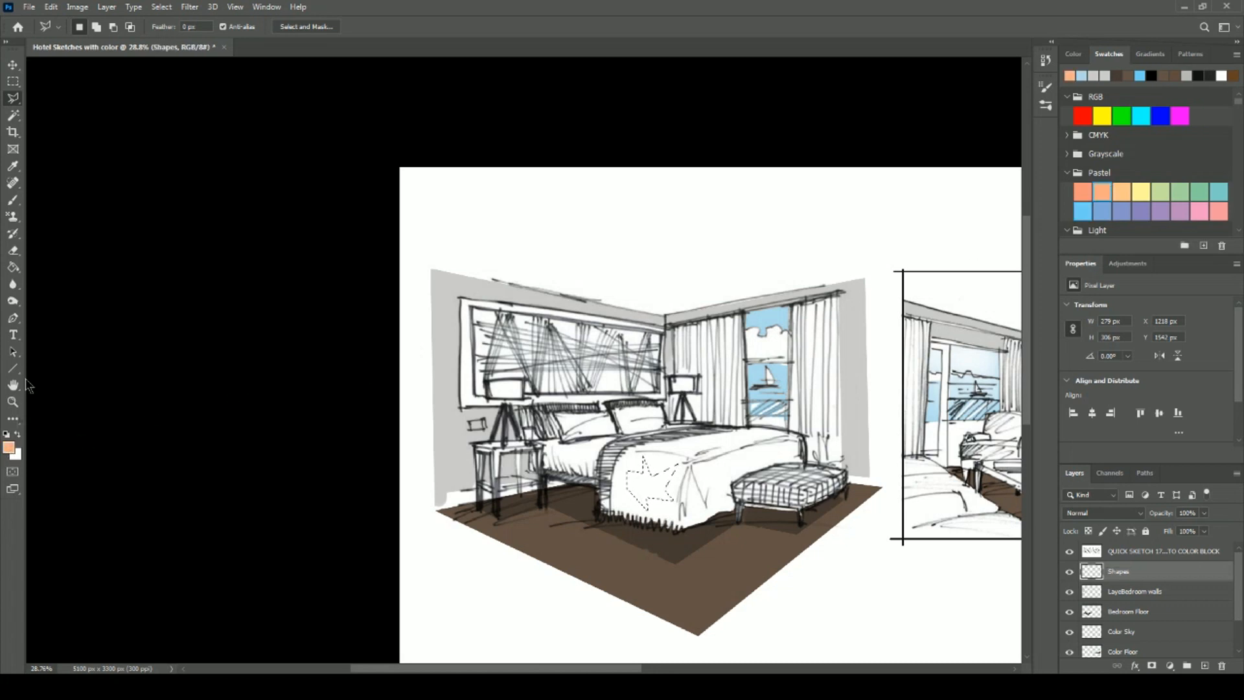
pyautogui.click(15, 268)
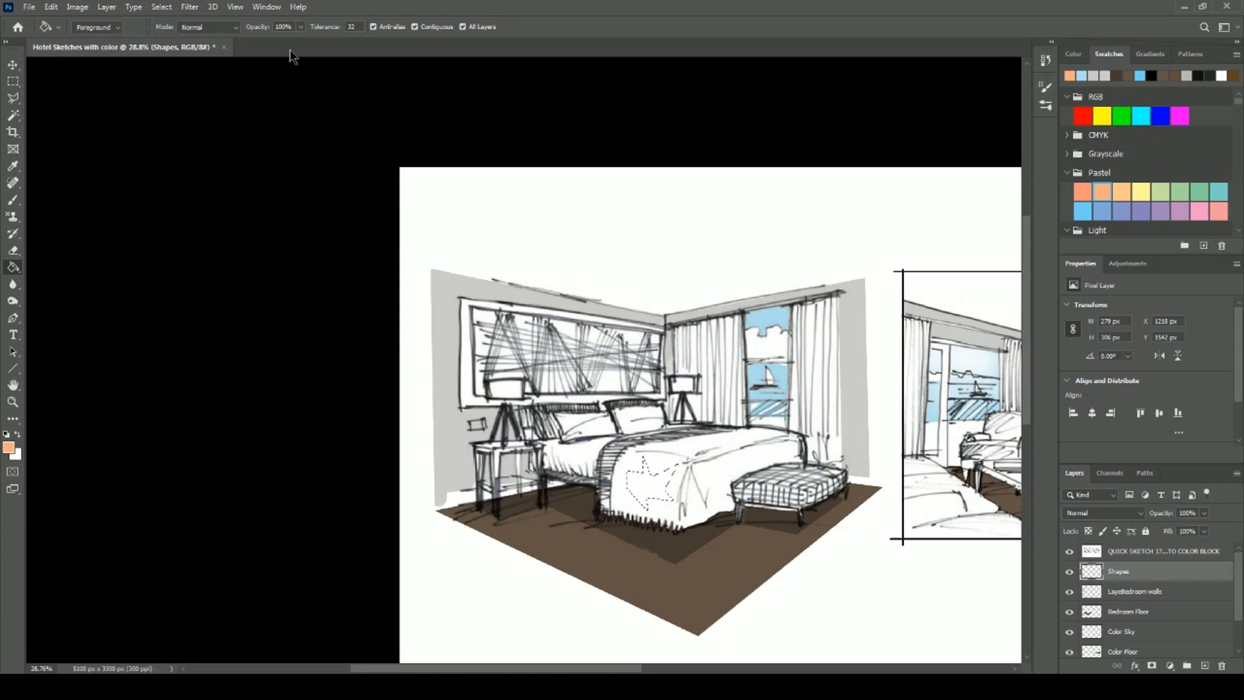
pyautogui.click(301, 28)
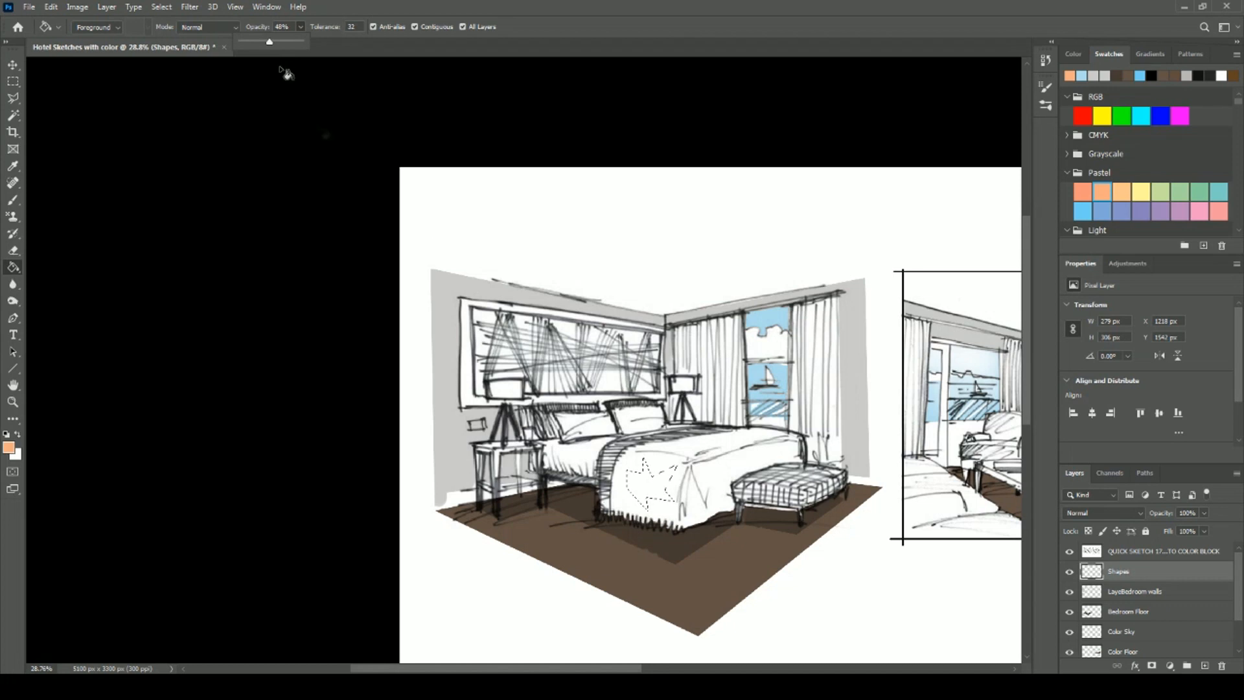
pyautogui.press('4')
pyautogui.press('8')
pyautogui.click(648, 497)
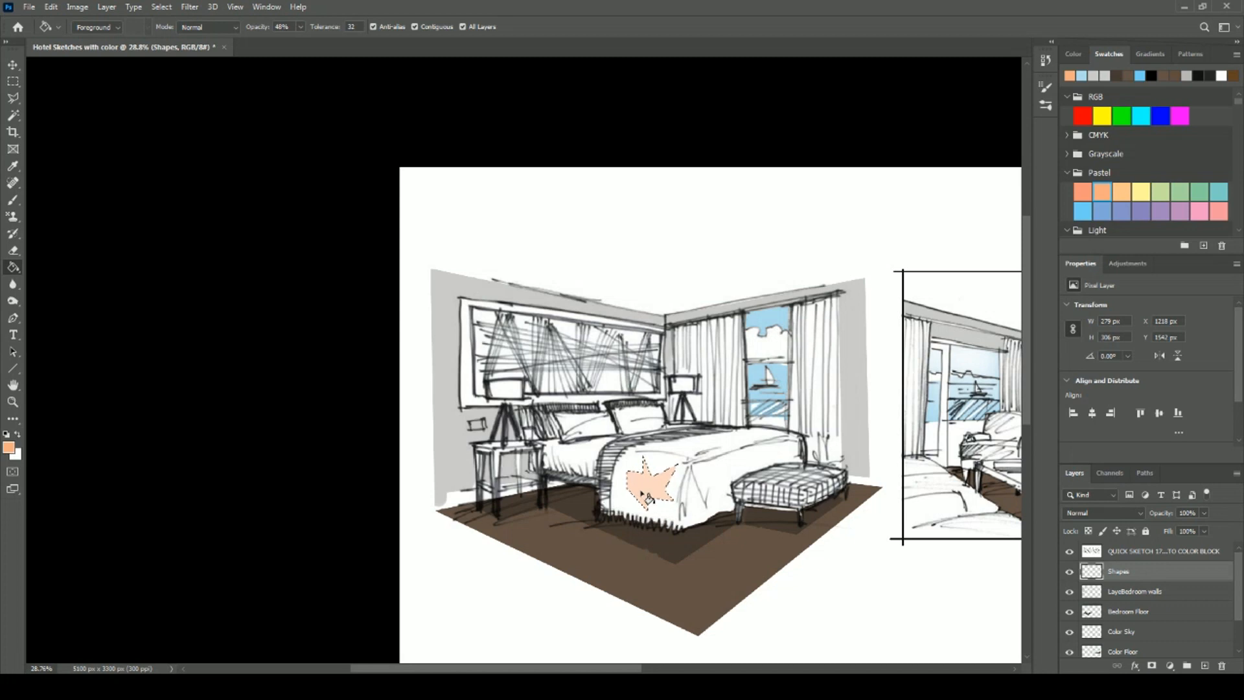
pyautogui.hotkey('ctrl', 'd')
# Draw an orange ellipse shape about 403 by 133 px on the bed blanket above the star.
pyautogui.click(17, 371)
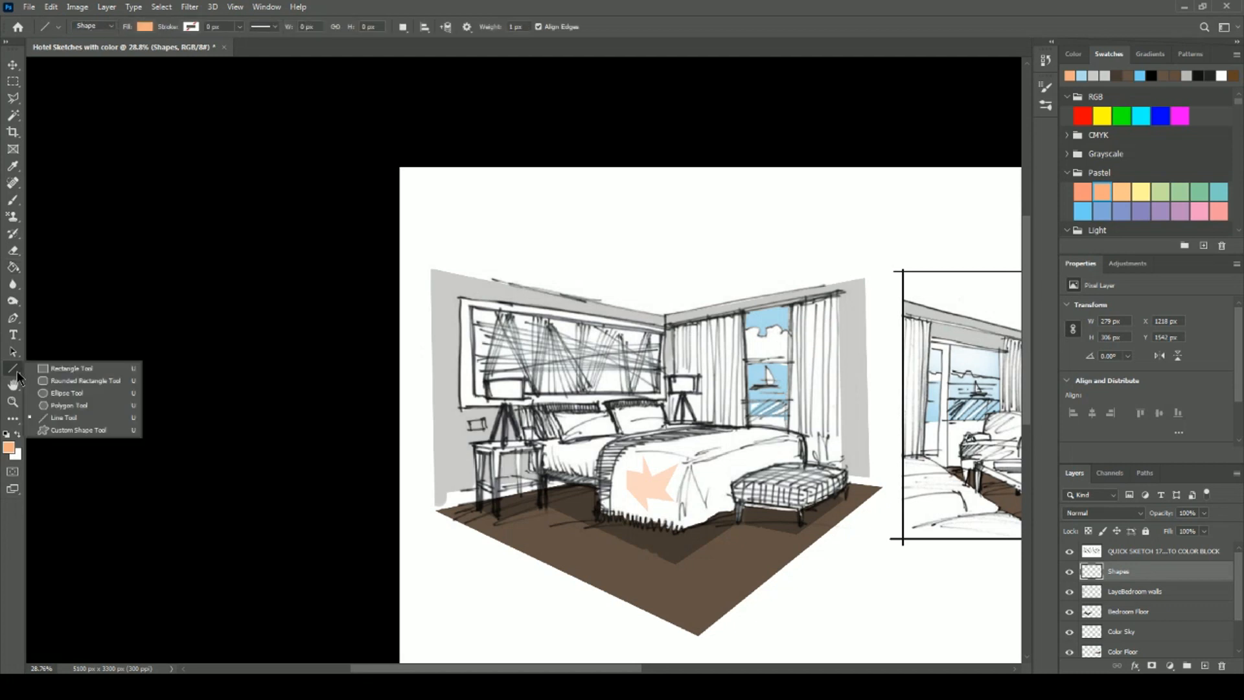
pyautogui.click(64, 393)
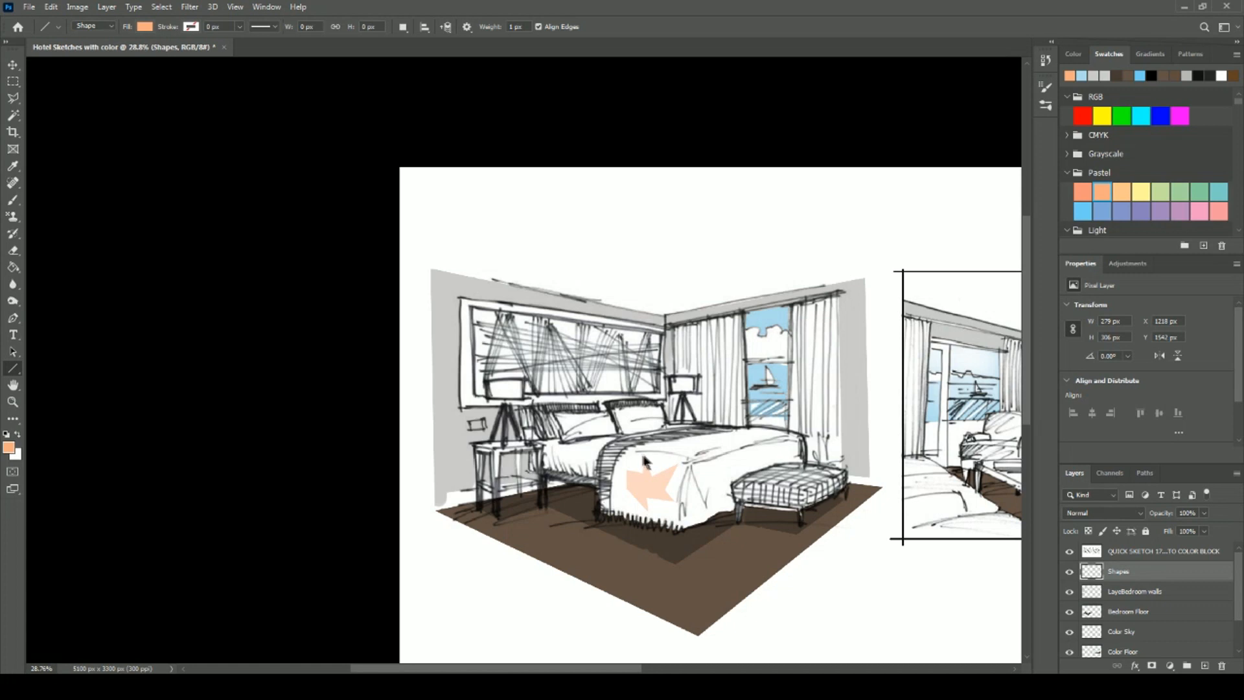
pyautogui.moveTo(645, 449); pyautogui.dragTo(719, 475)
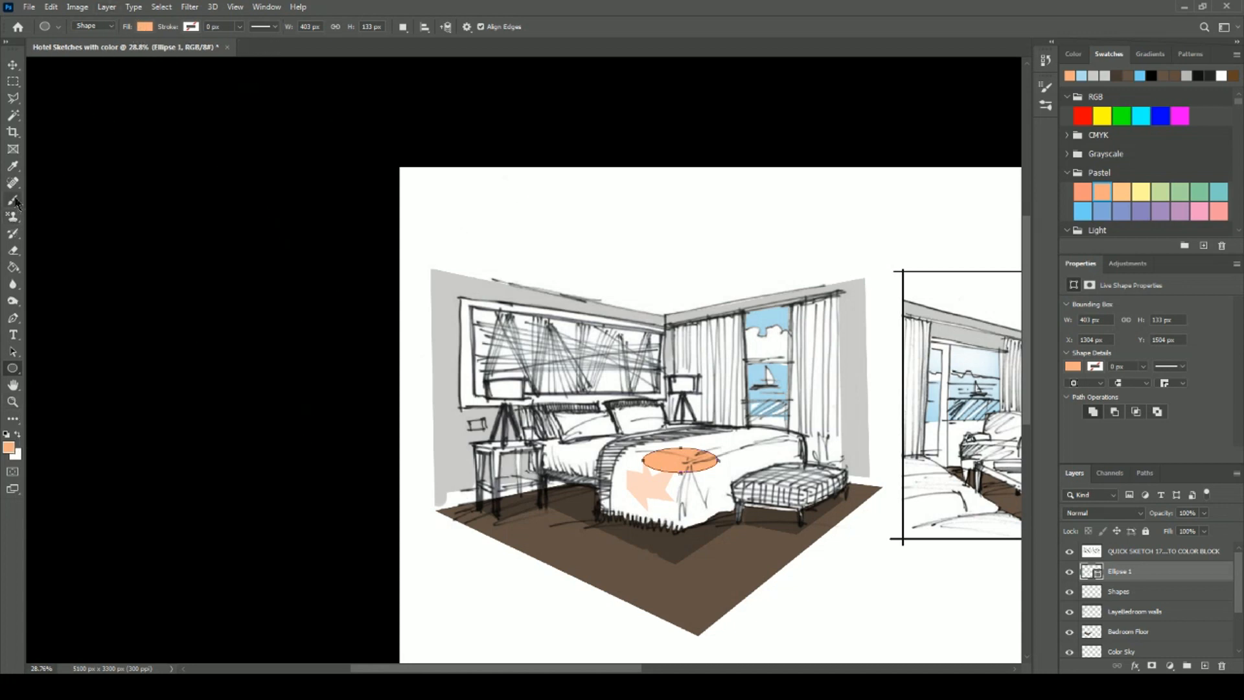
# Recolour the ellipse light blue from the recent swatches and set its layer opacity to 54%.
pyautogui.click(15, 170)
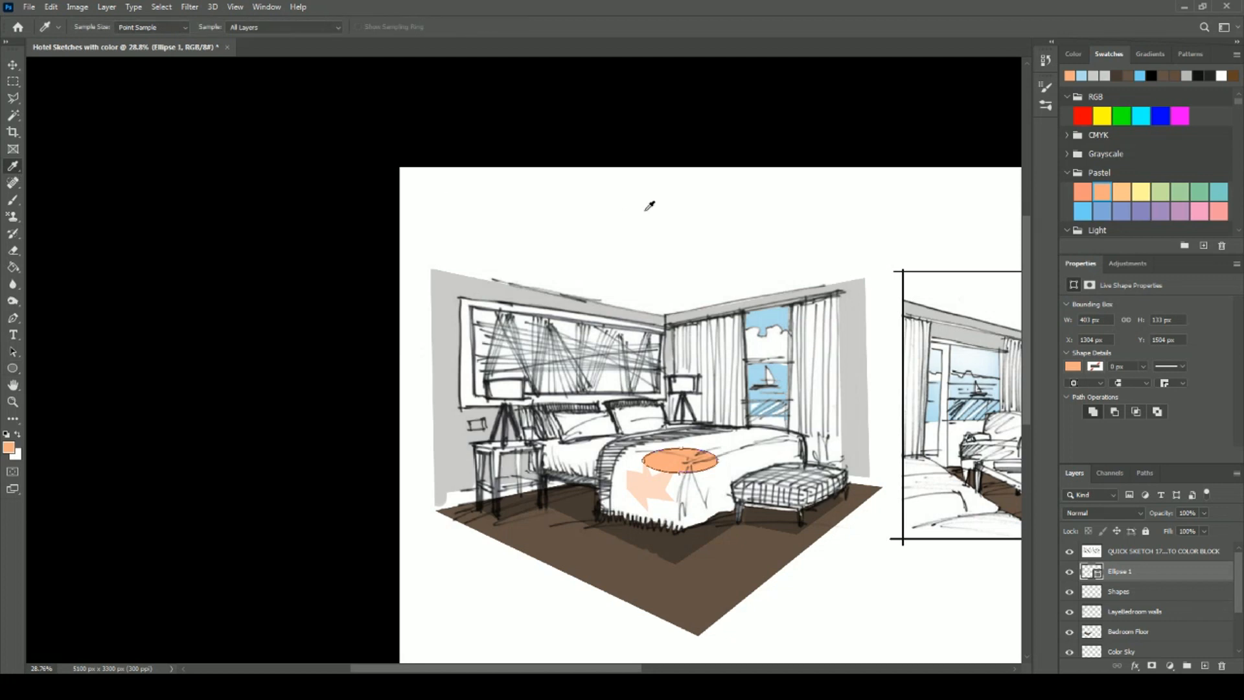
pyautogui.click(1083, 75)
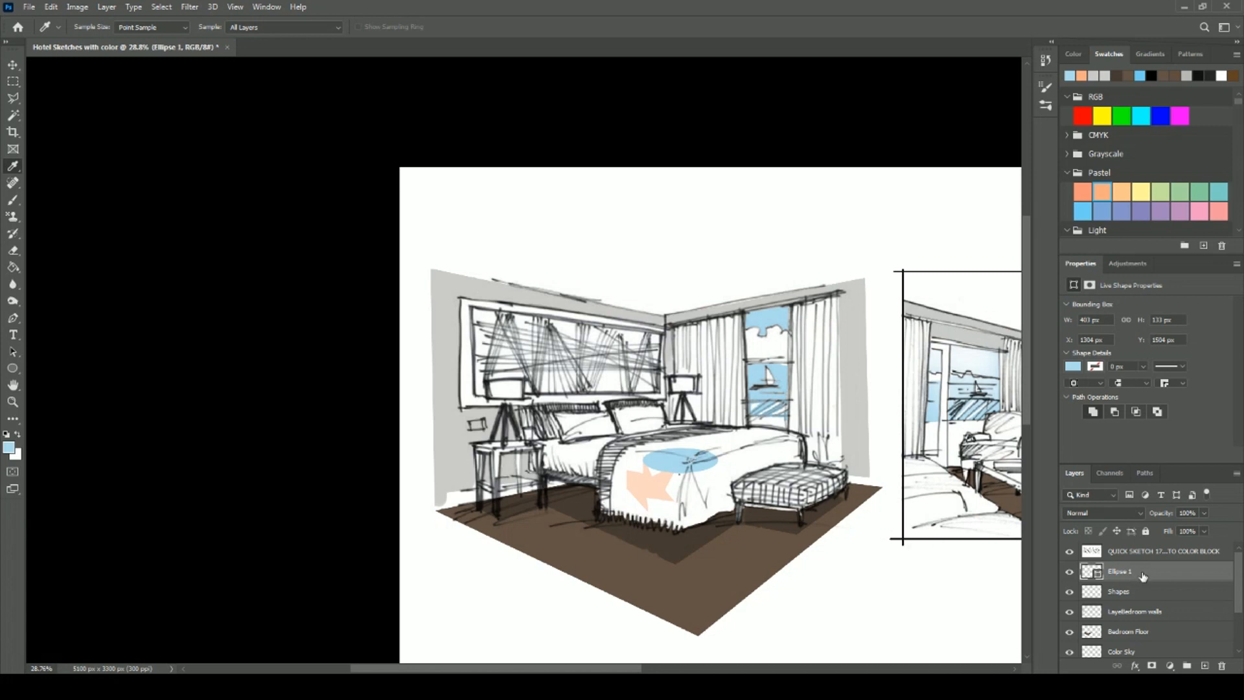
pyautogui.click(1074, 368)
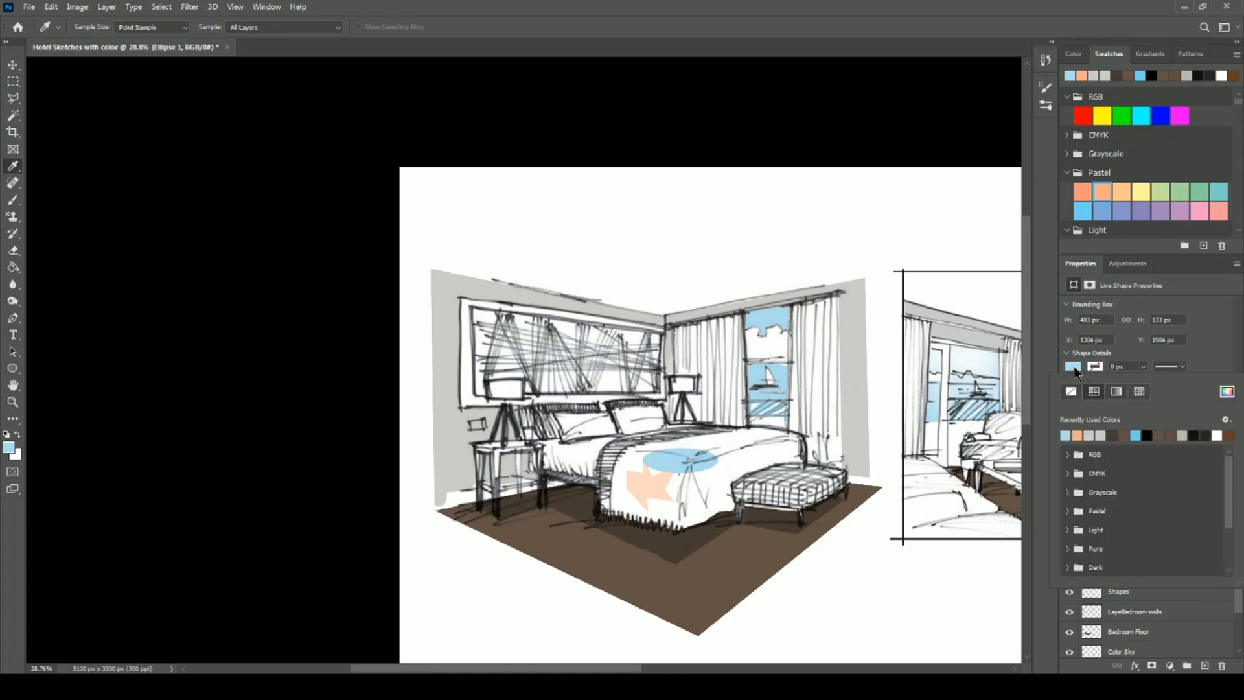
pyautogui.click(960, 615)
pyautogui.click(941, 625)
pyautogui.click(1204, 513)
pyautogui.moveTo(1202, 525); pyautogui.dragTo(1180, 535)
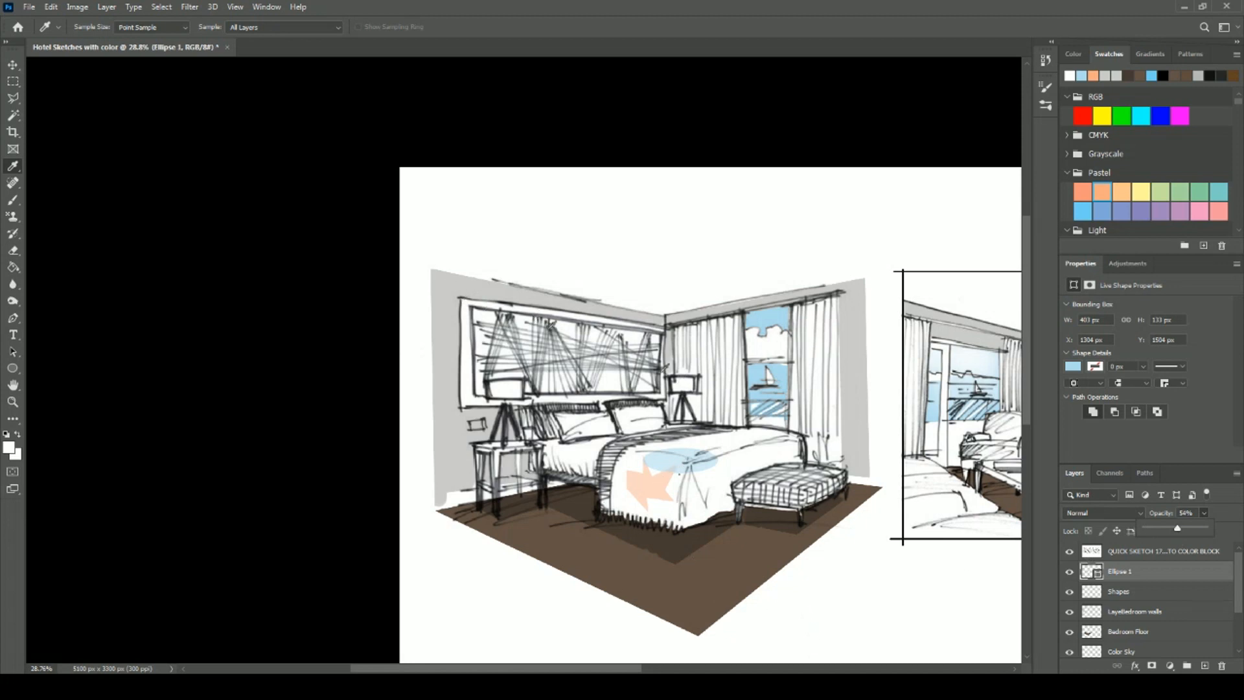
# Add a new layer above the ellipse layer and name it Greenery.
pyautogui.click(1167, 577)
pyautogui.click(1205, 666)
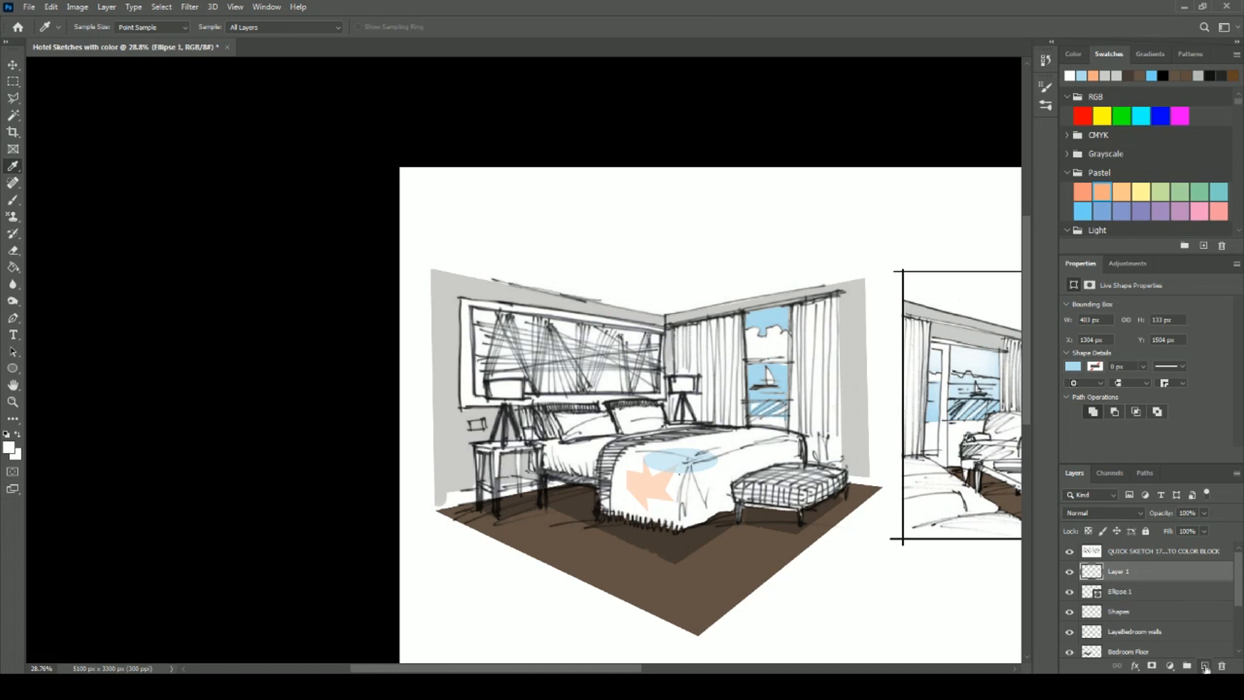
pyautogui.doubleClick(1116, 573)
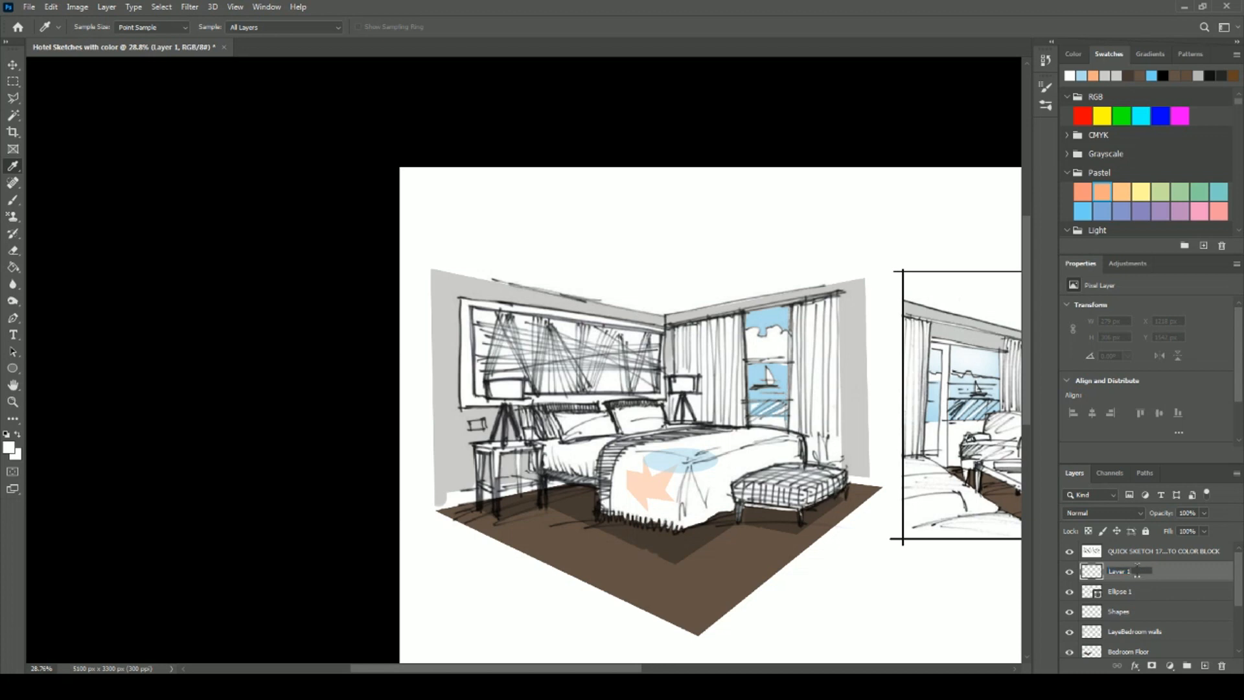
pyautogui.press('BackSpace')
pyautogui.press('BackSpace')
pyautogui.write('Greenery')
# Set the foreground colour to a muted dark green, starting from the pastel green swatch.
pyautogui.click(13, 199)
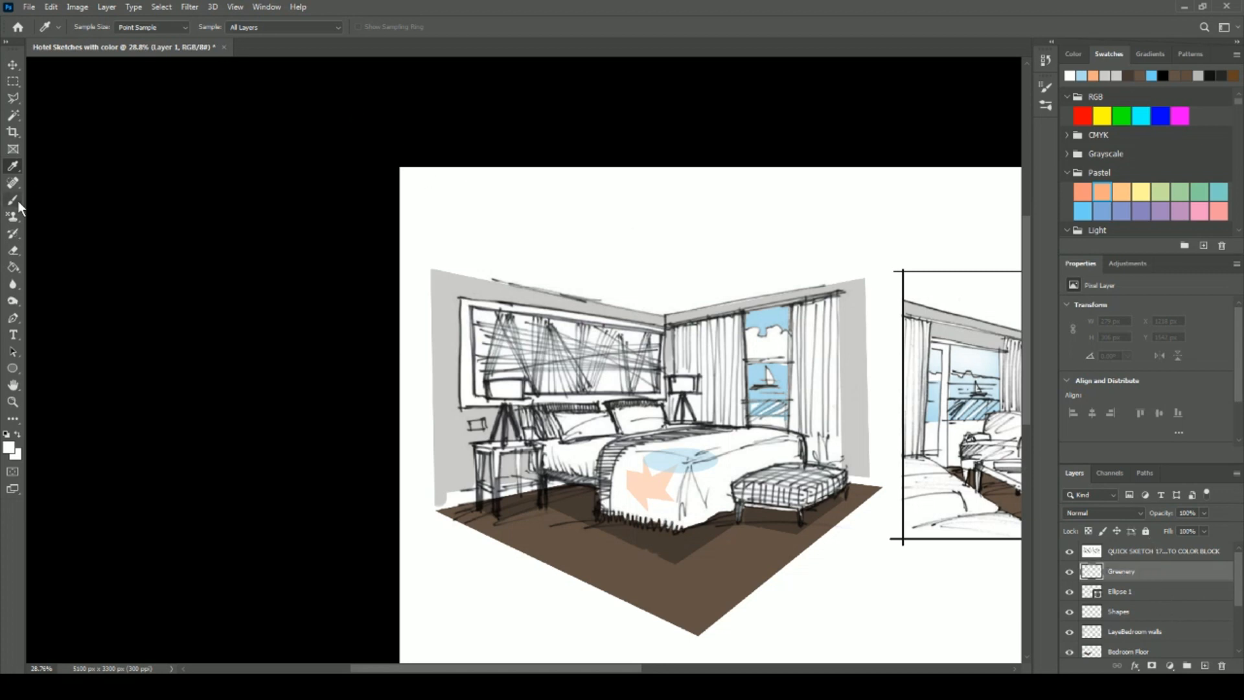
pyautogui.click(1182, 194)
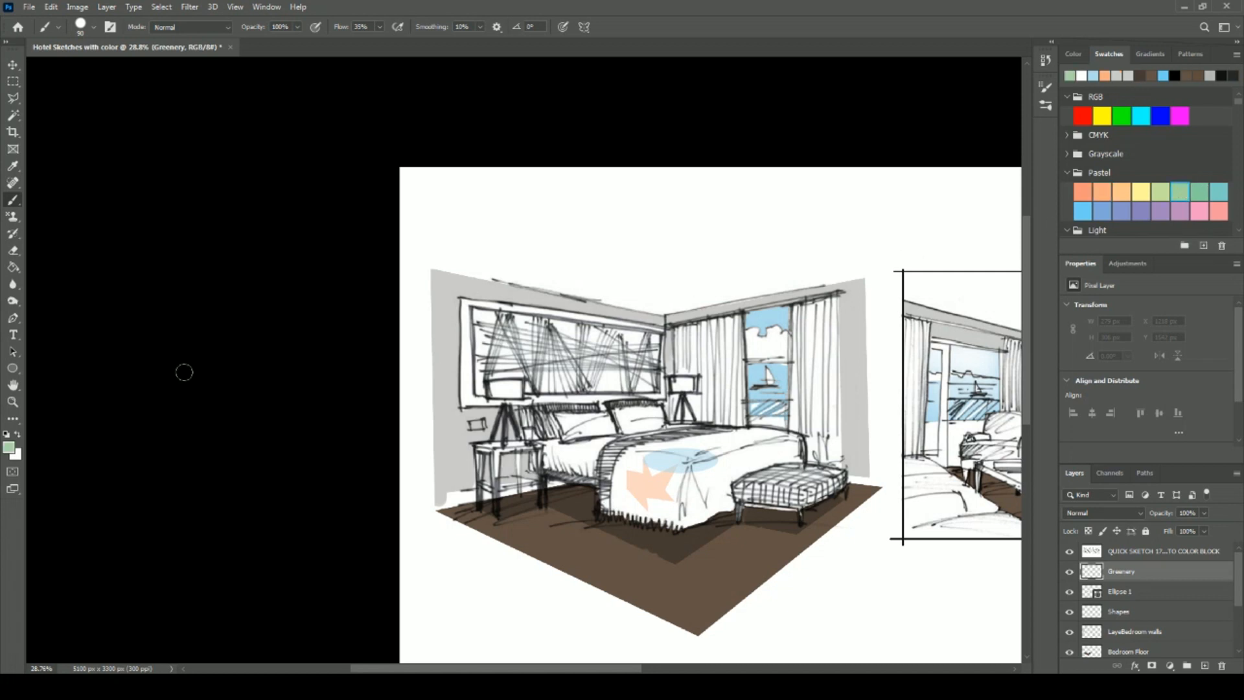
pyautogui.click(8, 447)
pyautogui.click(469, 386)
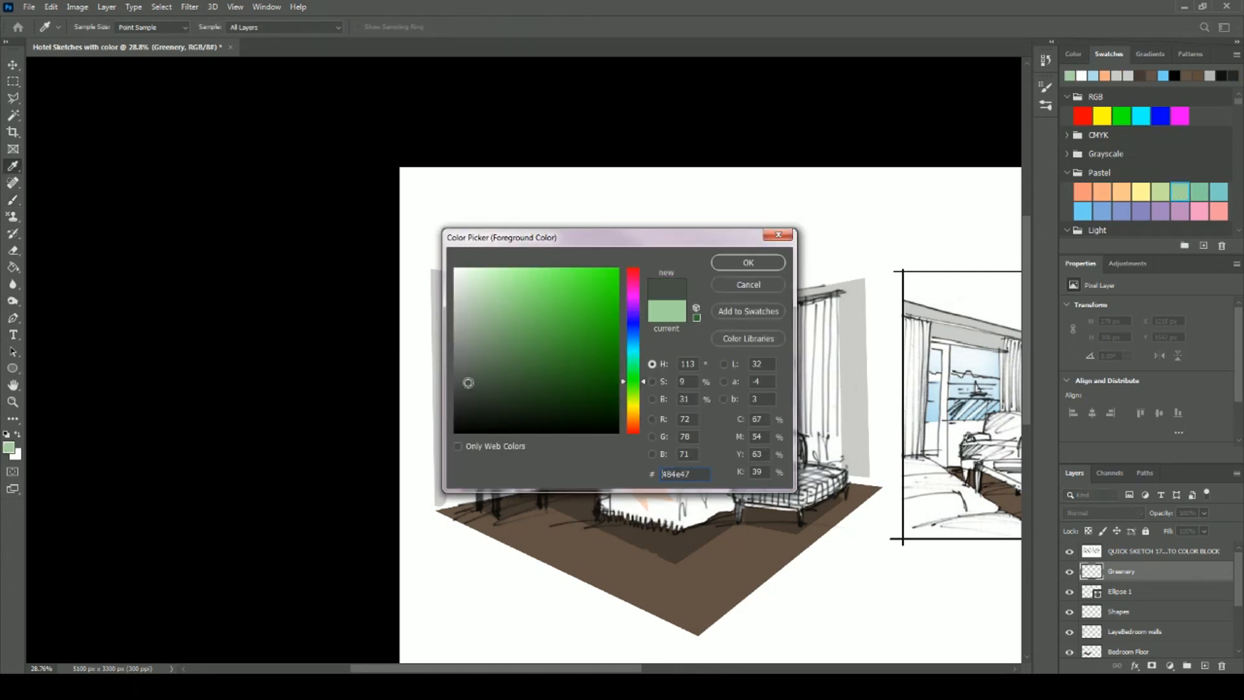
pyautogui.click(479, 361)
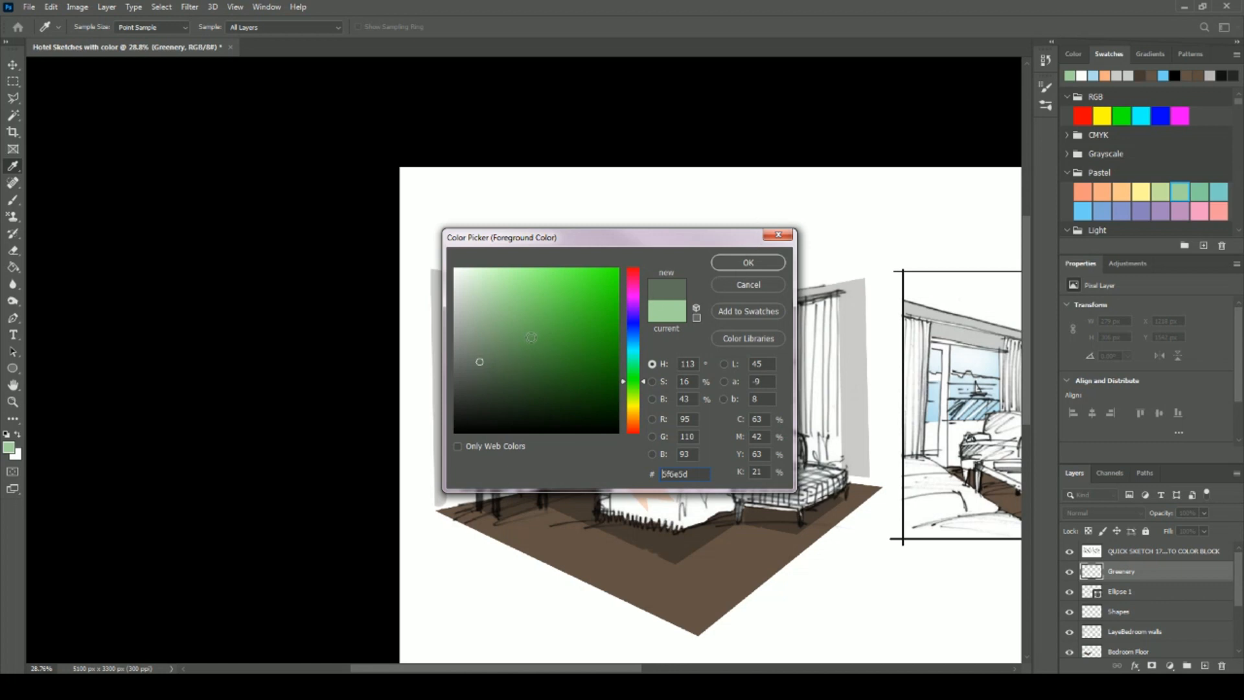
pyautogui.click(493, 361)
pyautogui.click(492, 347)
pyautogui.click(746, 262)
# Set the brush to 71% opacity and size 45, and paint green on the bedroom's nearer nightstand beside the lamp.
pyautogui.press('b')
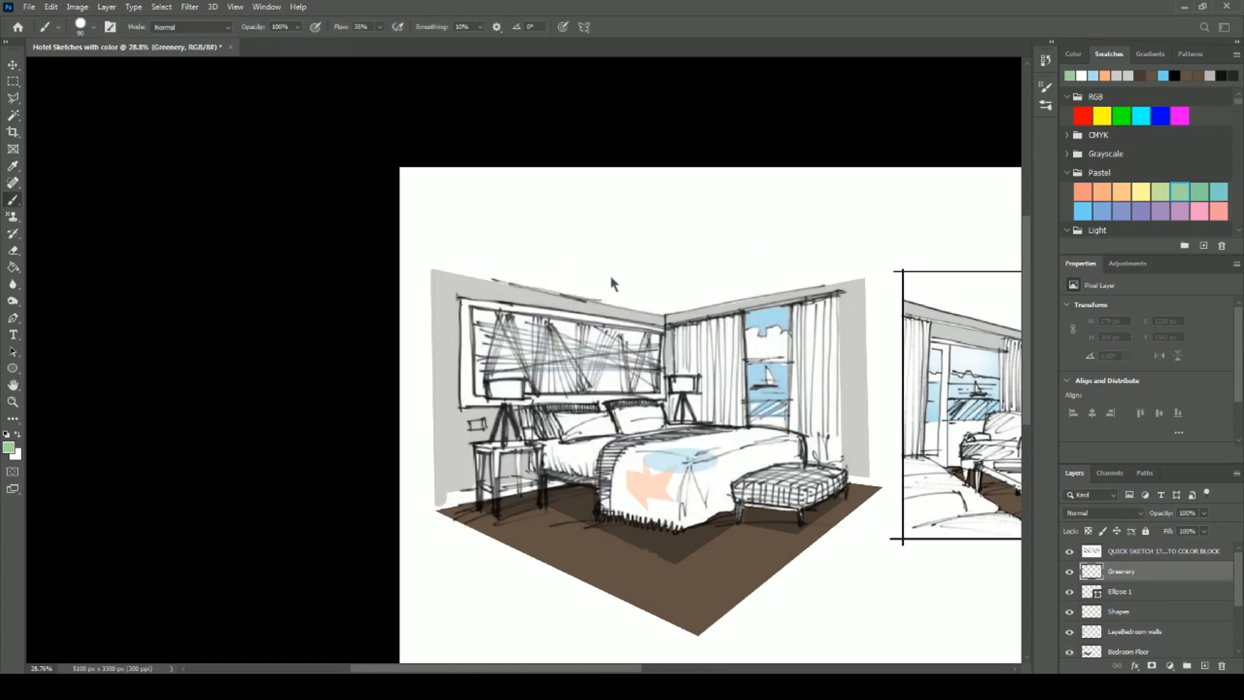
pyautogui.click(297, 27)
pyautogui.moveTo(299, 42); pyautogui.dragTo(280, 41)
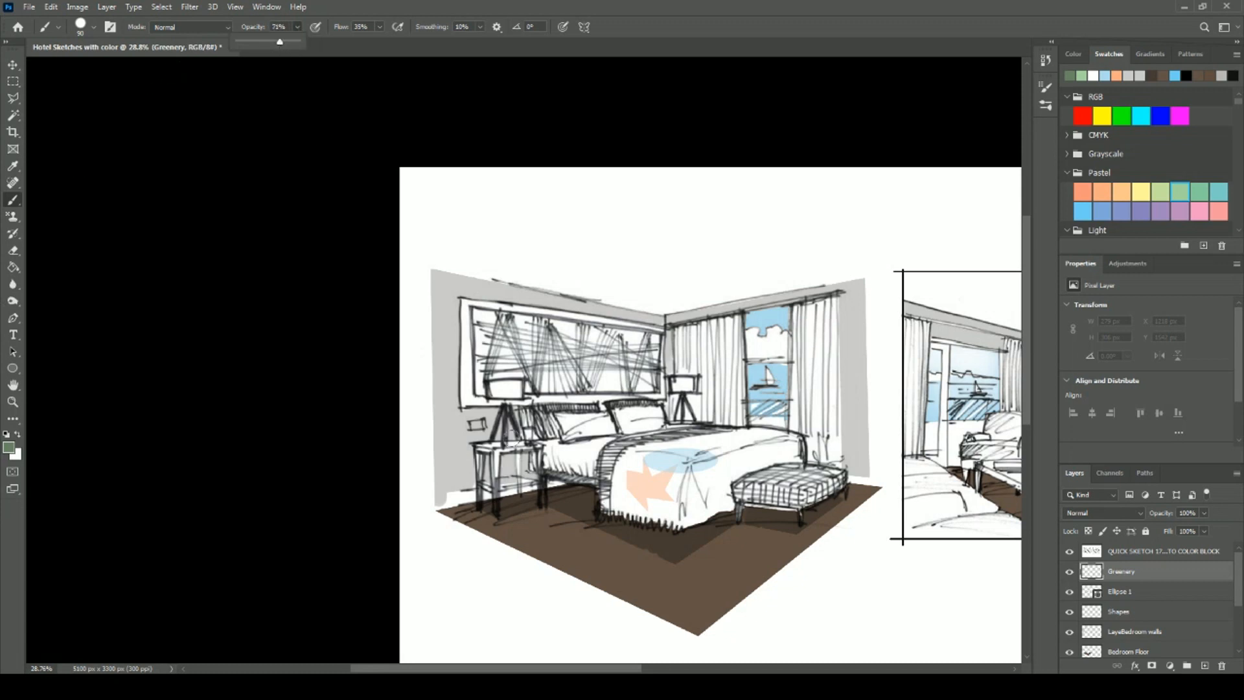
pyautogui.press('[')
pyautogui.press('[')
pyautogui.press('[')
pyautogui.press('[')
pyautogui.press('[')
pyautogui.moveTo(513, 441)
pyautogui.mouseDown()
pyautogui.moveTo(501, 436)
pyautogui.moveTo(526, 431)
pyautogui.mouseUp()
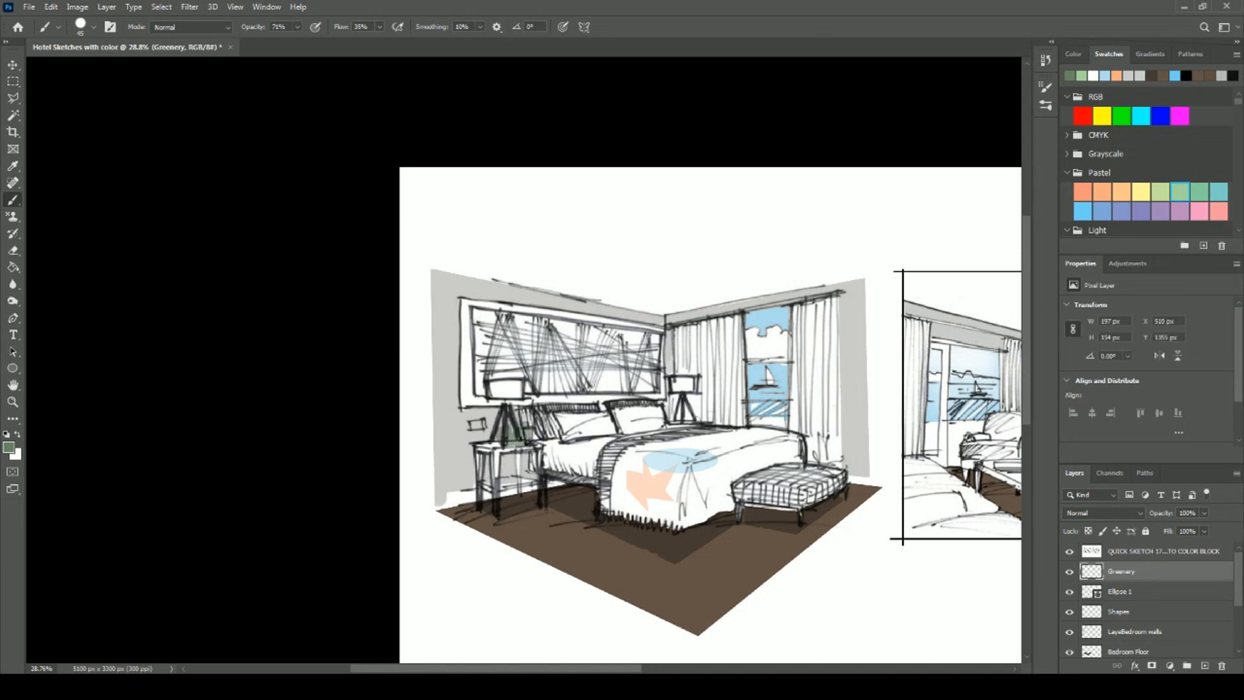
# Paint the plant behind the bedroom bench green, reducing the brush size to 20 for the thin leaves.
pyautogui.moveTo(824, 462); pyautogui.dragTo(816, 450)
pyautogui.moveTo(577, 670); pyautogui.dragTo(633, 670)
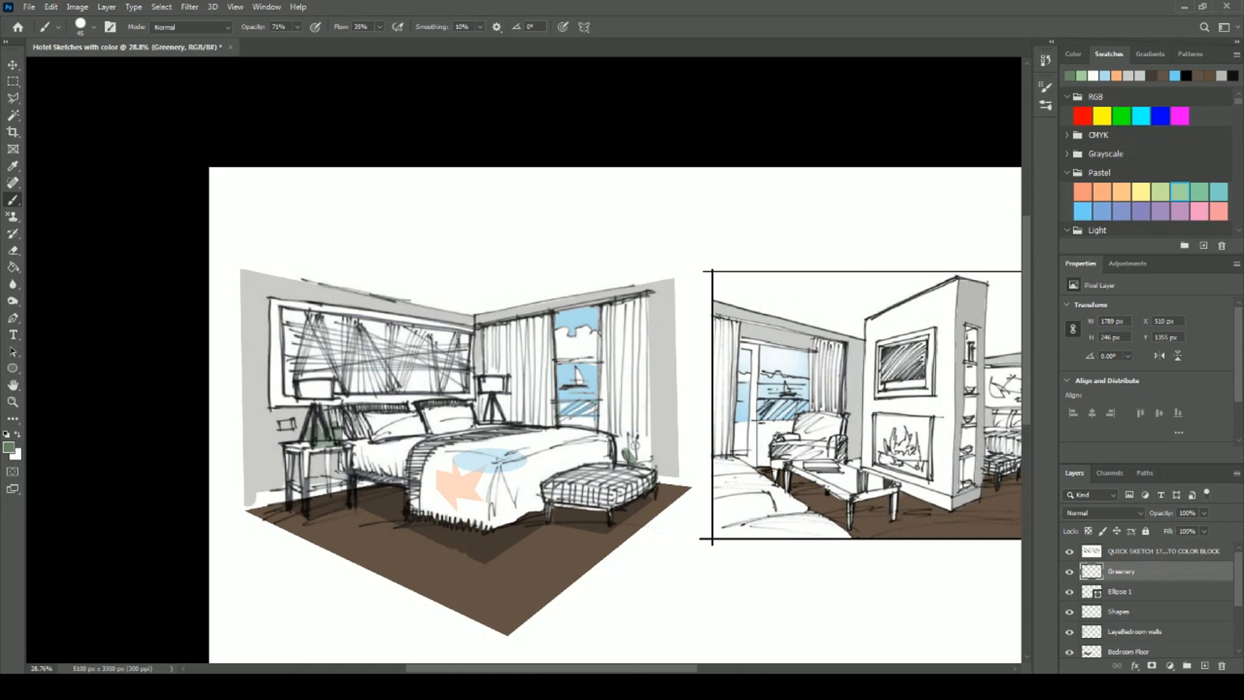
pyautogui.moveTo(635, 462)
pyautogui.mouseDown()
pyautogui.moveTo(645, 454)
pyautogui.moveTo(631, 435)
pyautogui.mouseUp()
pyautogui.press('[')
pyautogui.press('[')
pyautogui.press('[')
pyautogui.press('[')
pyautogui.press('[')
pyautogui.moveTo(644, 433); pyautogui.dragTo(637, 453)
pyautogui.moveTo(633, 454); pyautogui.dragTo(632, 418)
# Brush green over the plant on the nightstand beside the bed in the framed suite sketch.
pyautogui.moveTo(653, 670); pyautogui.dragTo(731, 670)
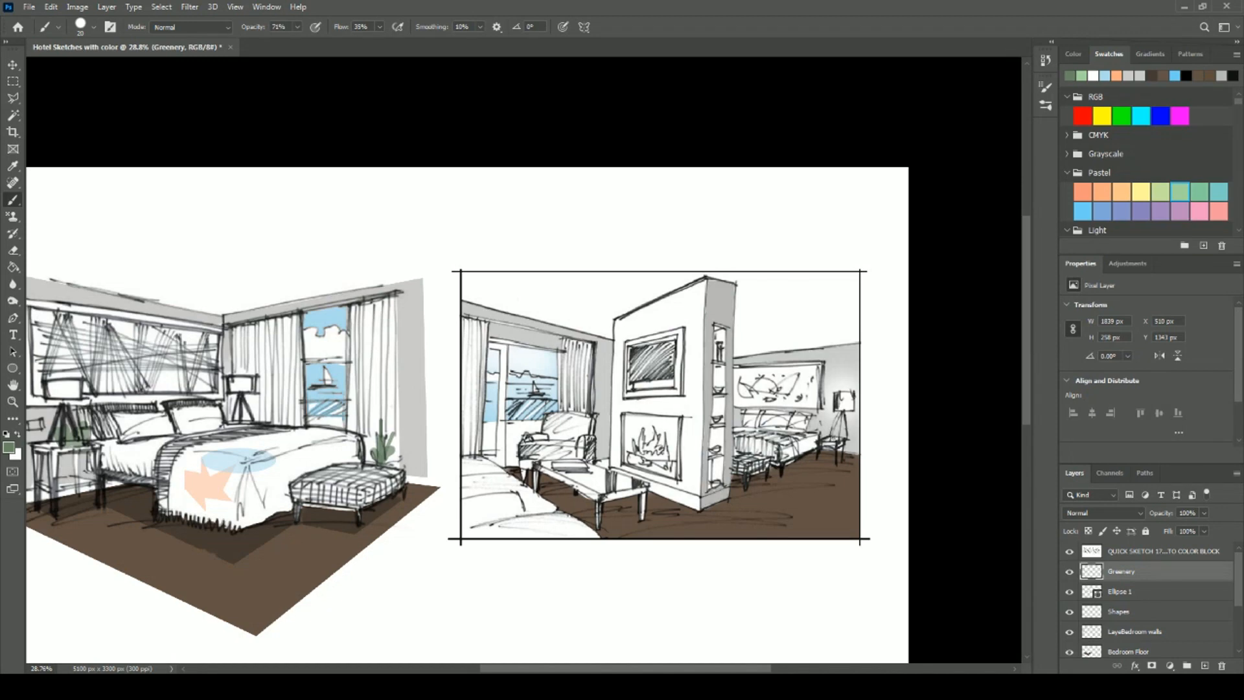
pyautogui.moveTo(828, 445)
pyautogui.mouseDown()
pyautogui.moveTo(826, 423)
pyautogui.moveTo(846, 434)
pyautogui.mouseUp()
pyautogui.moveTo(634, 669)
pyautogui.mouseDown()
pyautogui.moveTo(557, 669)
pyautogui.moveTo(633, 671)
pyautogui.mouseUp()
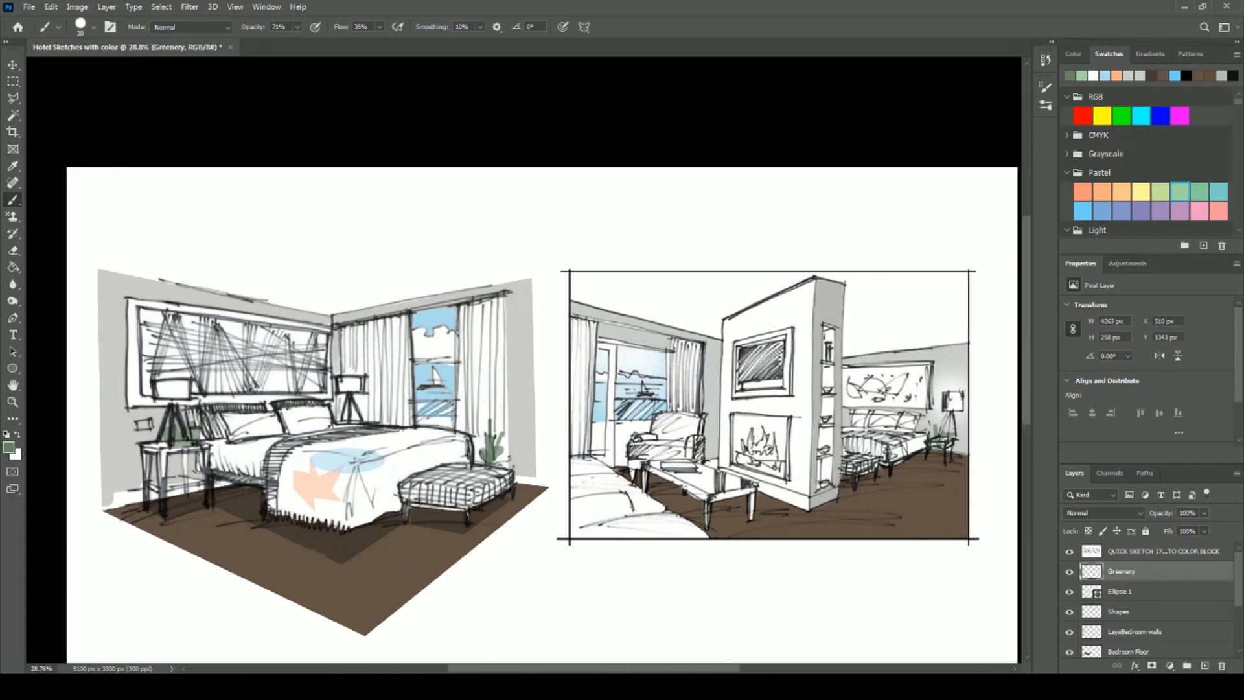
pyautogui.scroll(-10, 630, 624)
pyautogui.scroll(5, 633, 612)
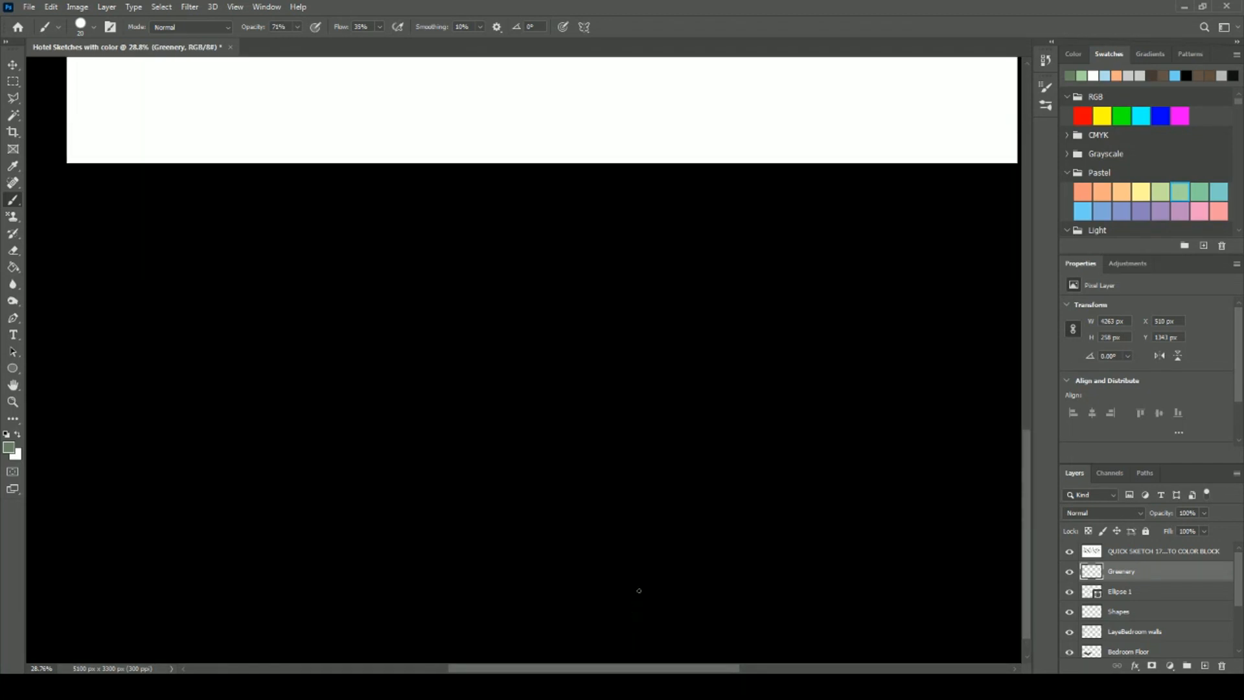
pyautogui.scroll(5, 656, 336)
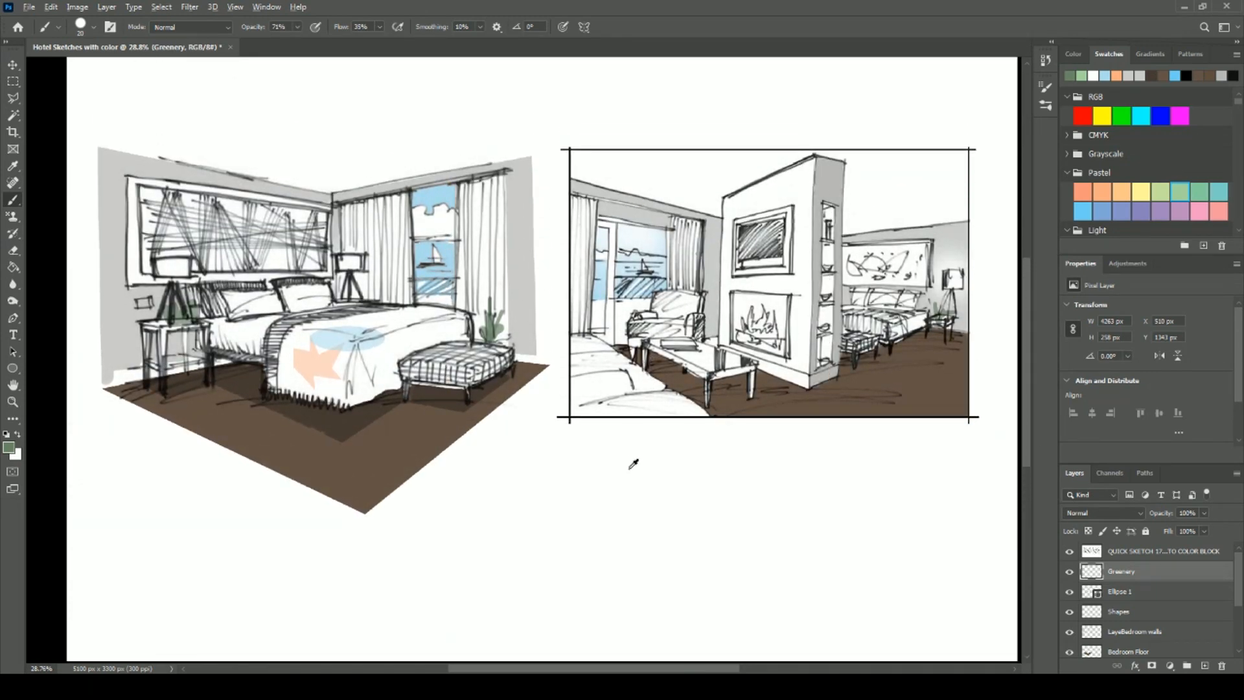
pyautogui.scroll(-2, 630, 465)
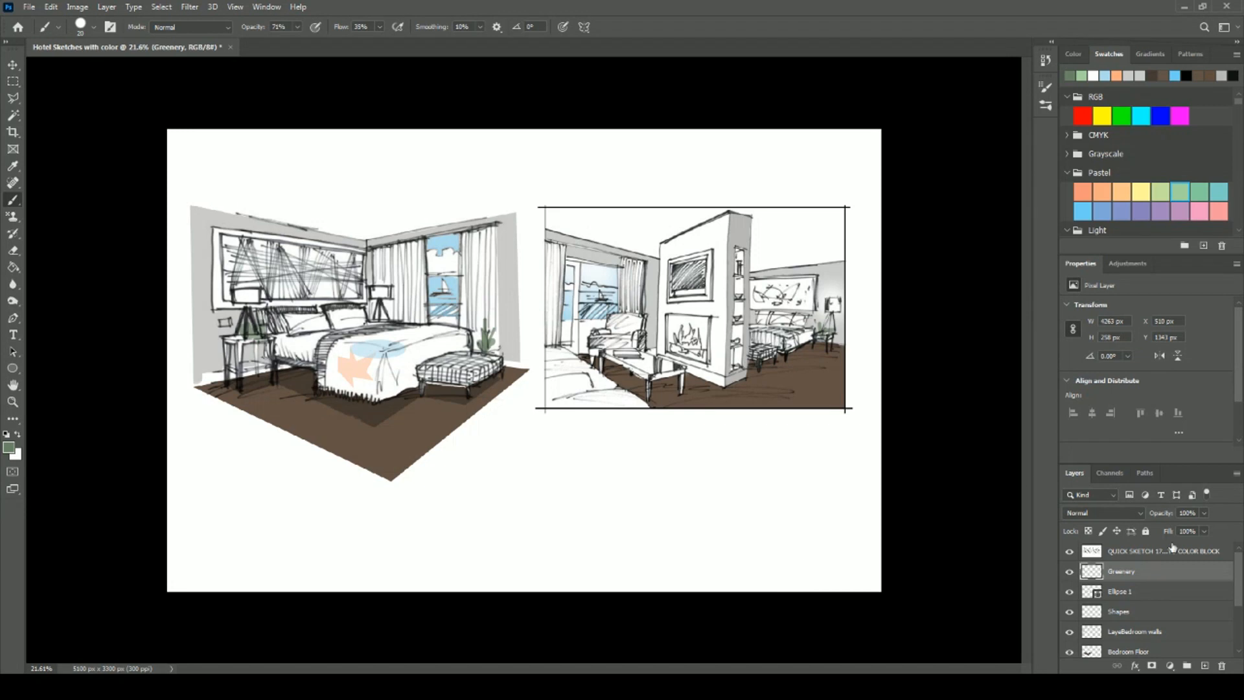
# Save a new Photoshop copy as "Hotel Sketches with color to print.psd" in Downloads with Maximize Compatibility on.
pyautogui.click(1136, 549)
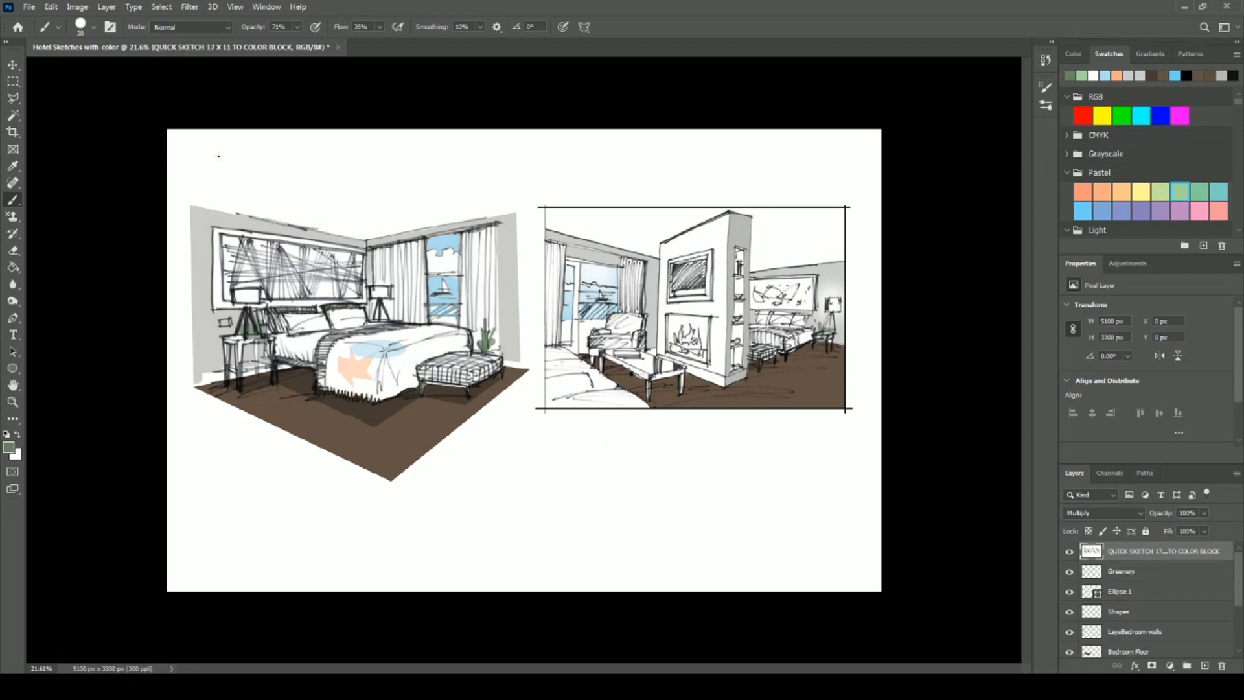
pyautogui.click(29, 7)
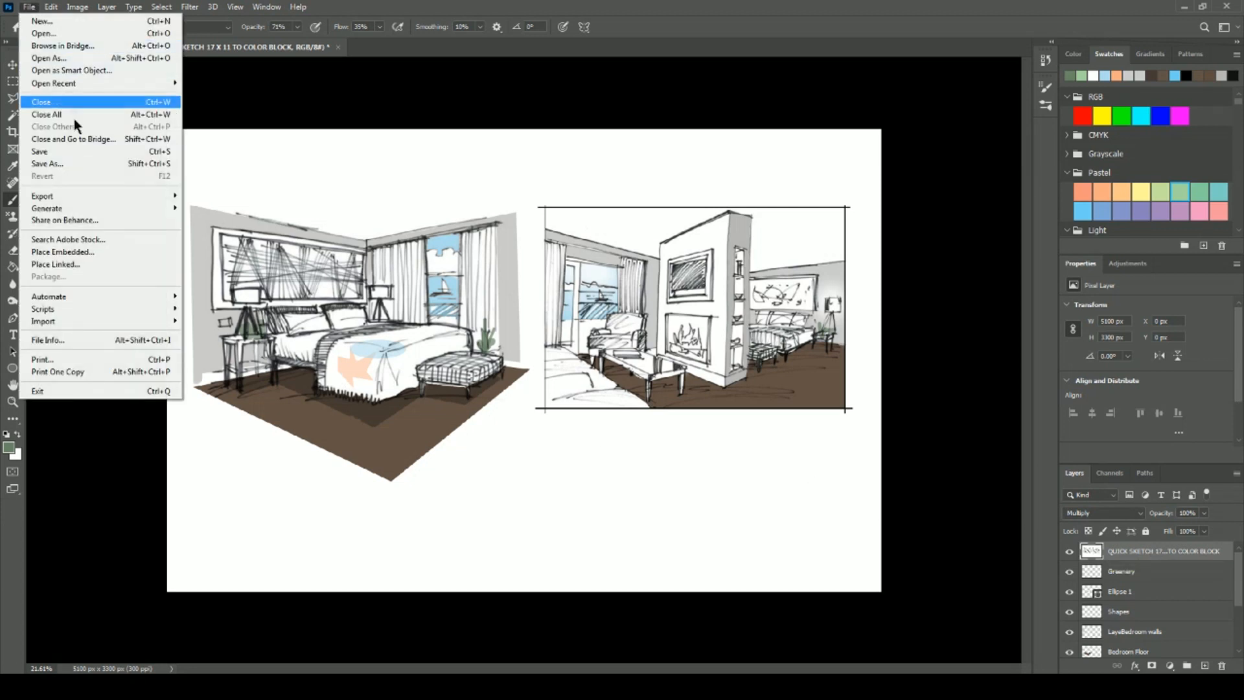
pyautogui.click(60, 164)
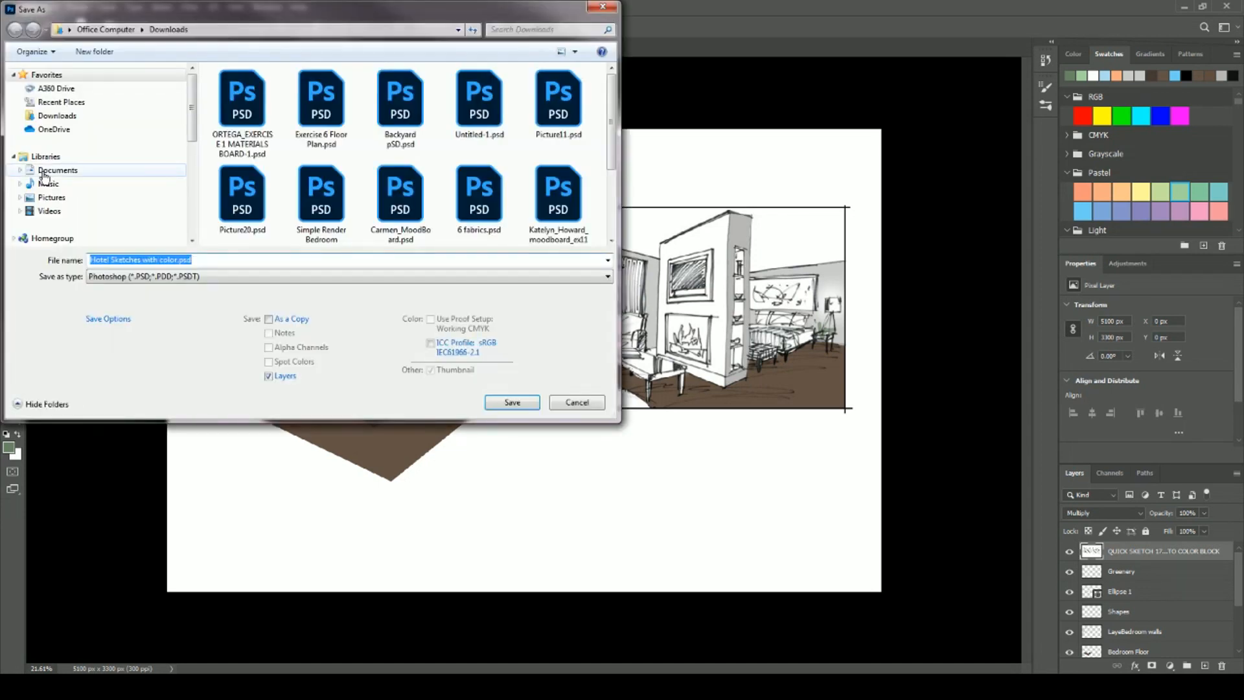
pyautogui.click(175, 259)
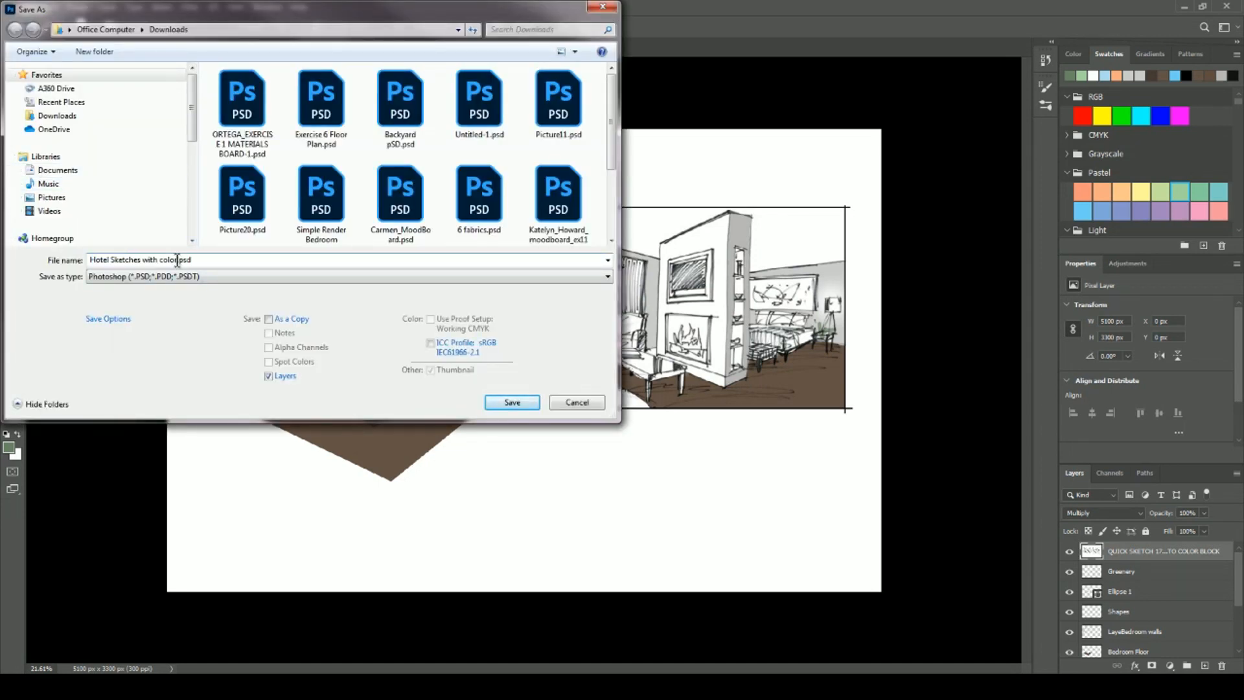
pyautogui.write('to print')
pyautogui.click(513, 402)
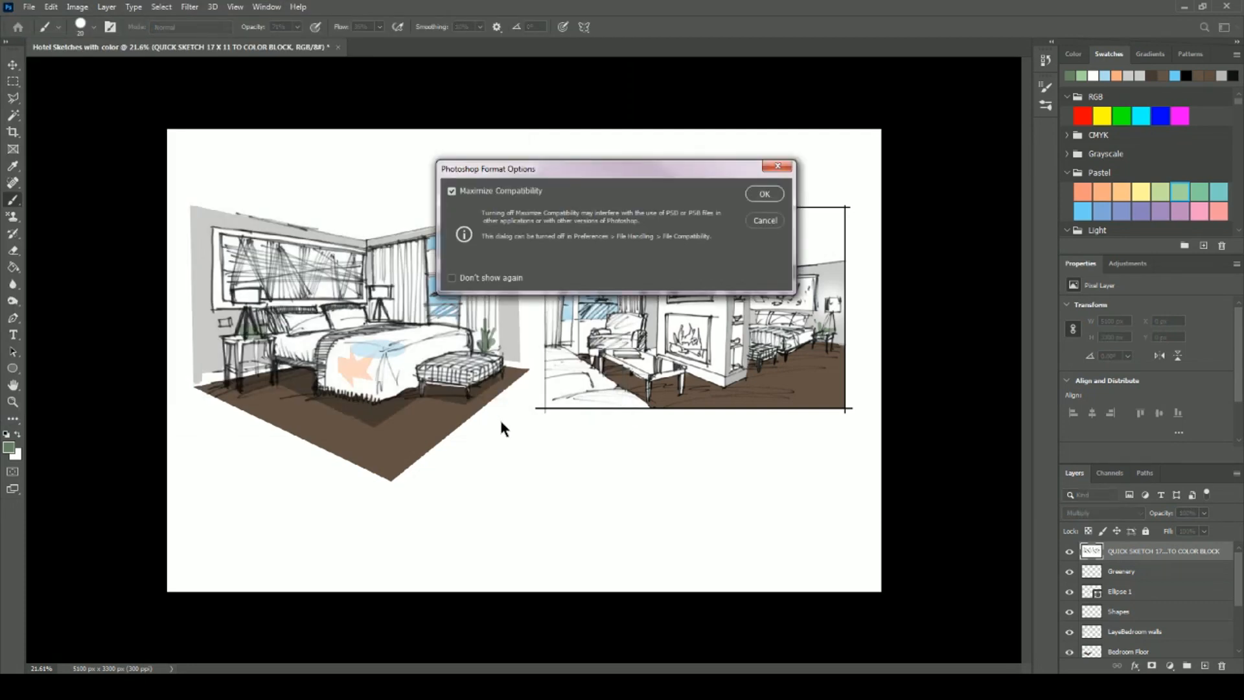
pyautogui.click(762, 195)
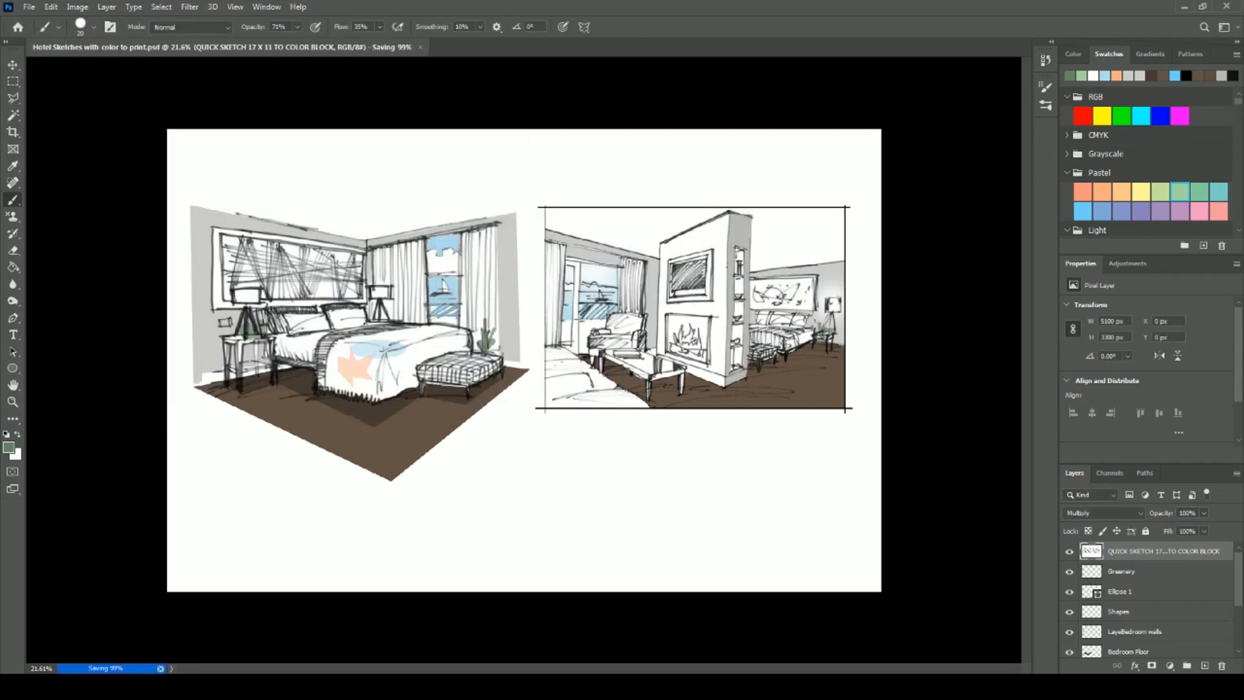
# Flatten all layers of the print copy into a single background.
pyautogui.moveTo(1242, 570)
pyautogui.mouseDown()
pyautogui.moveTo(1240, 615)
pyautogui.moveTo(1240, 567)
pyautogui.mouseUp()
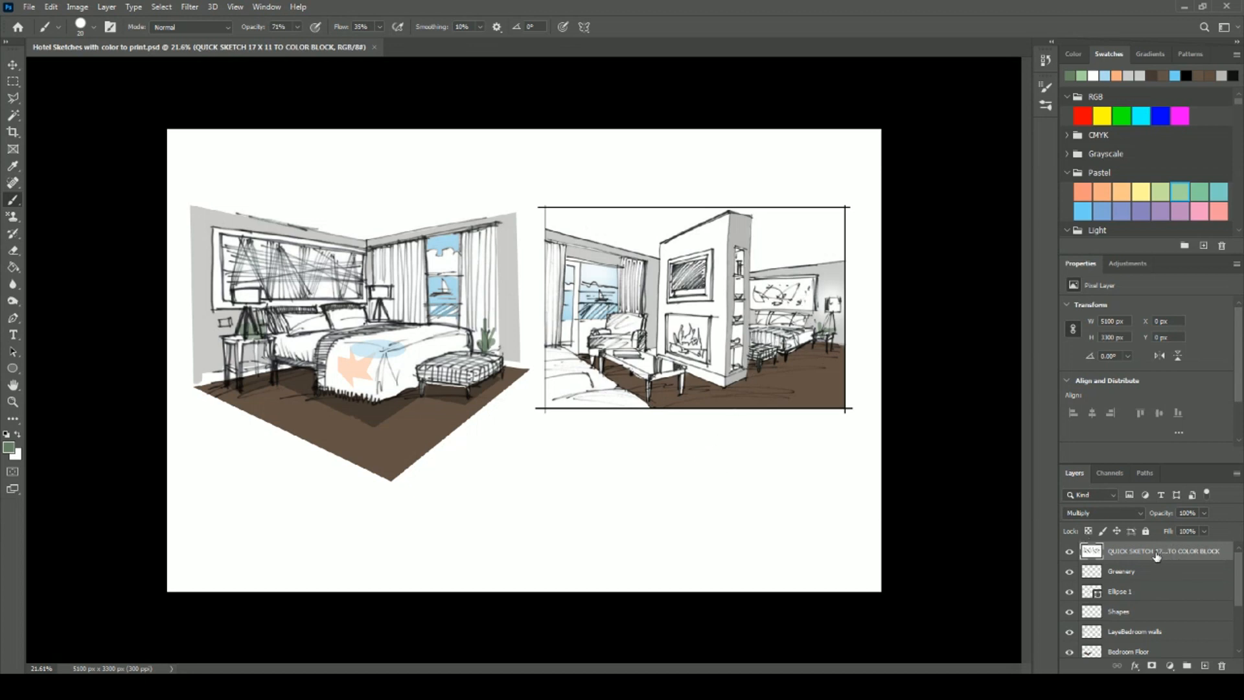
pyautogui.click(1237, 473)
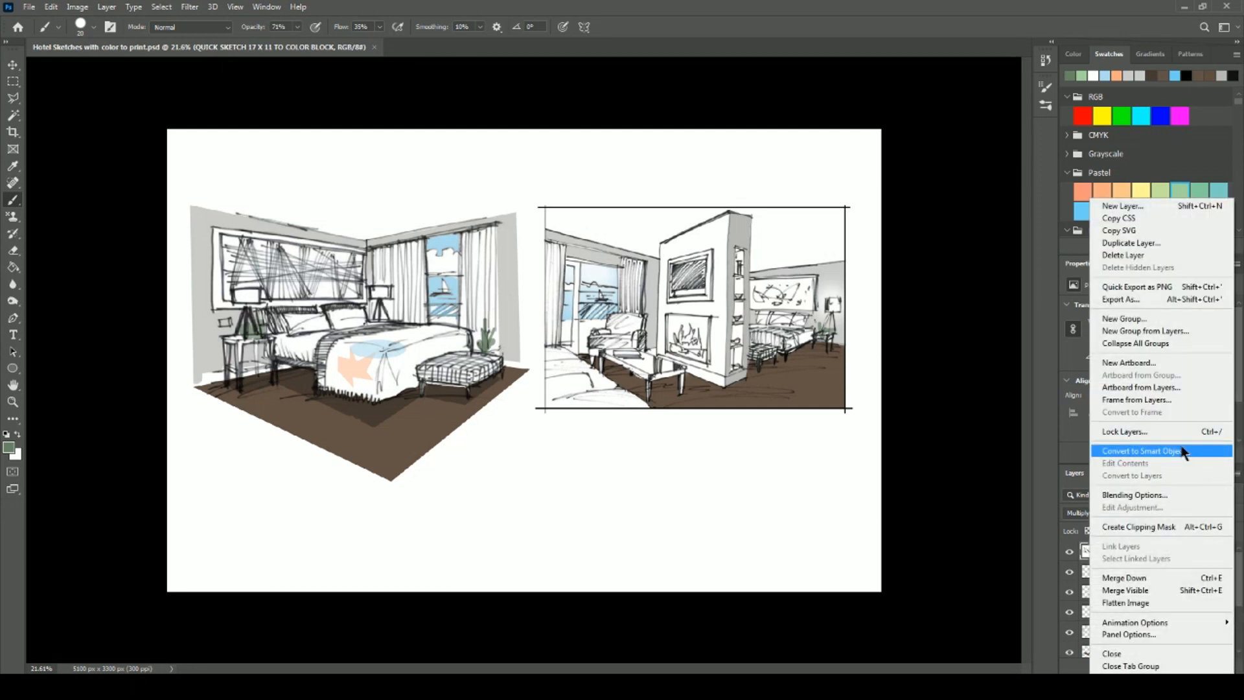
pyautogui.click(1130, 603)
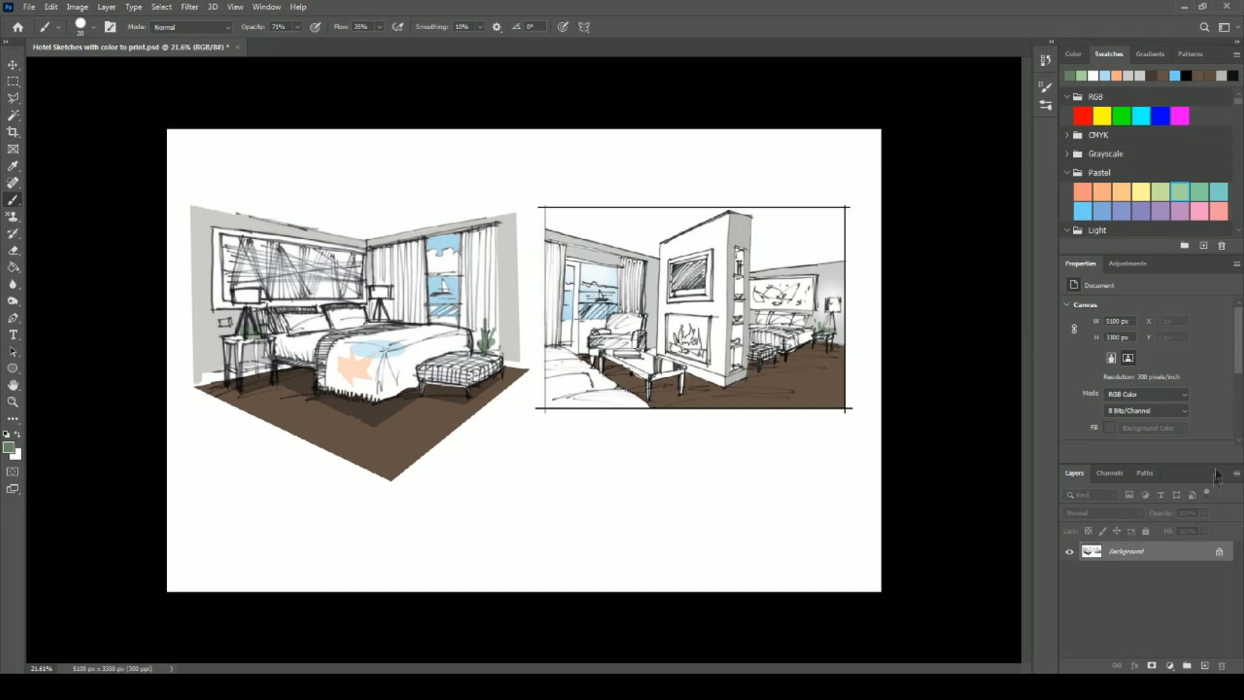
pyautogui.click(1237, 473)
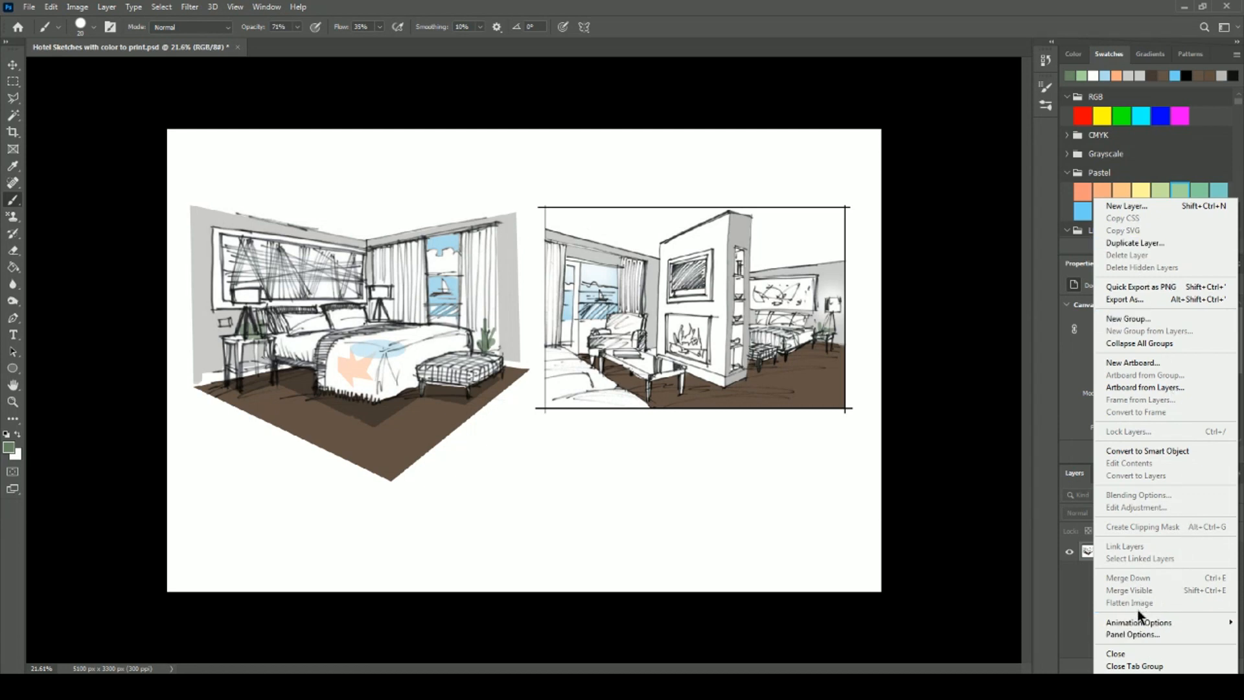
pyautogui.click(1067, 601)
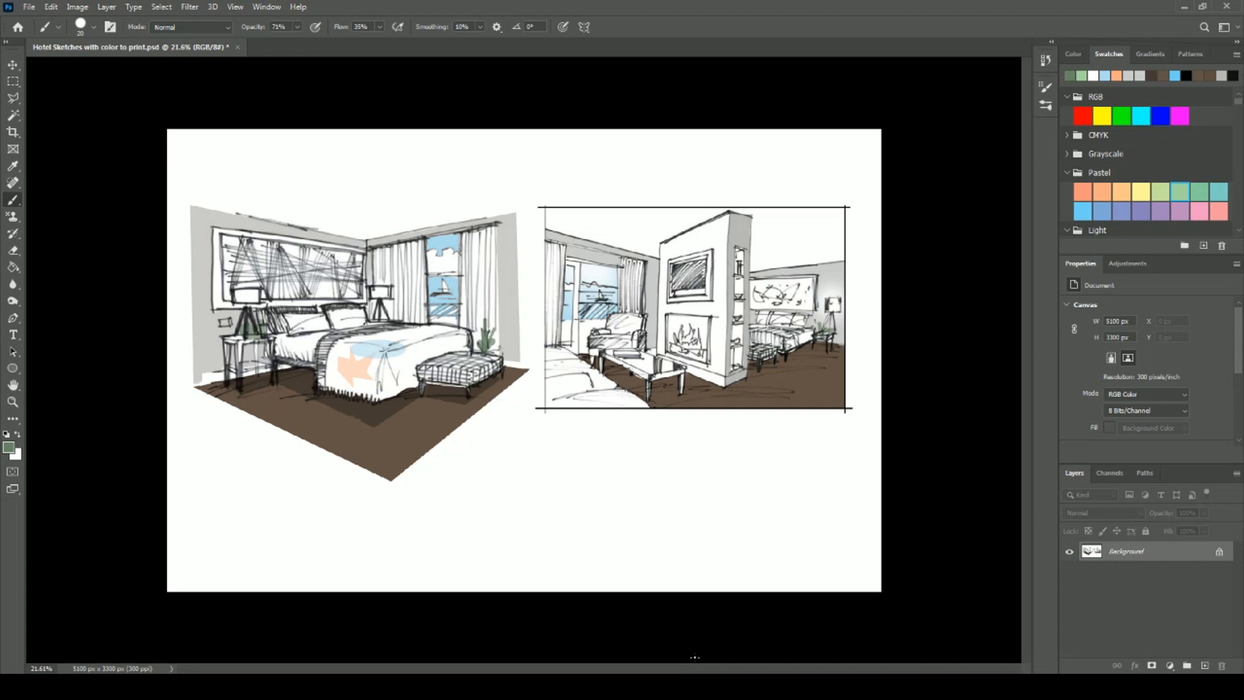
# Save the flattened image as the JPEG "Hotel Sketches with color to print.jpg" at quality 8, Baseline ("Standard").
pyautogui.click(30, 7)
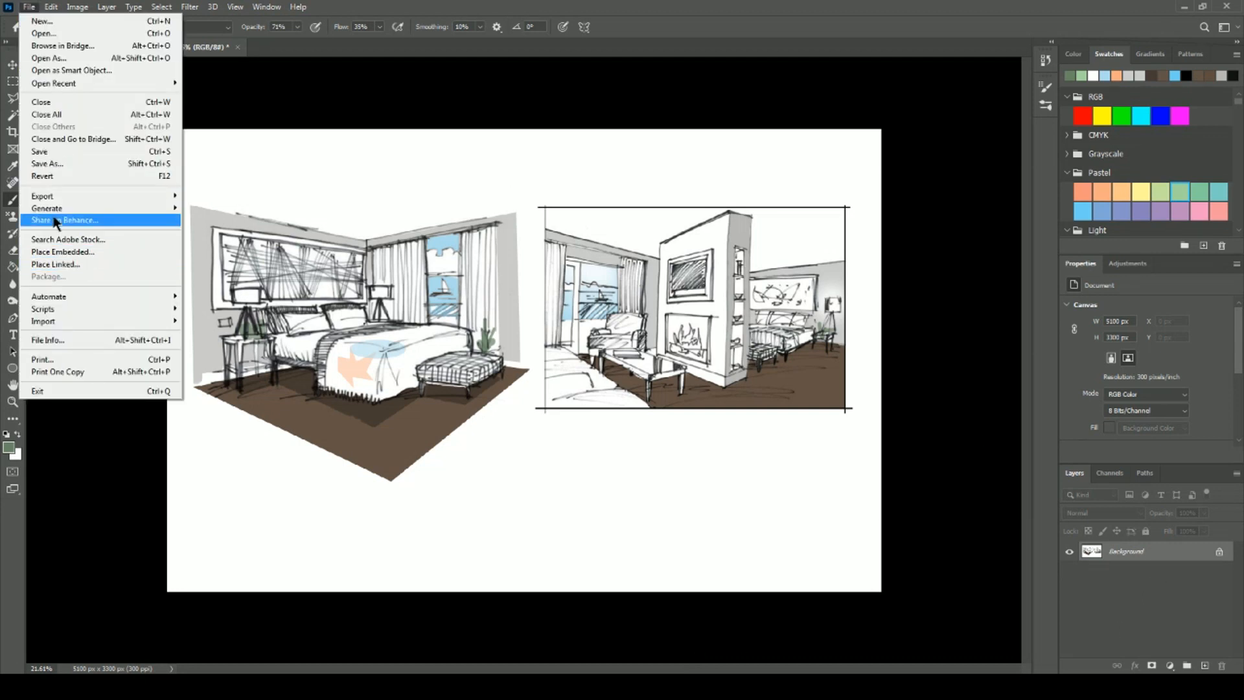
pyautogui.click(67, 164)
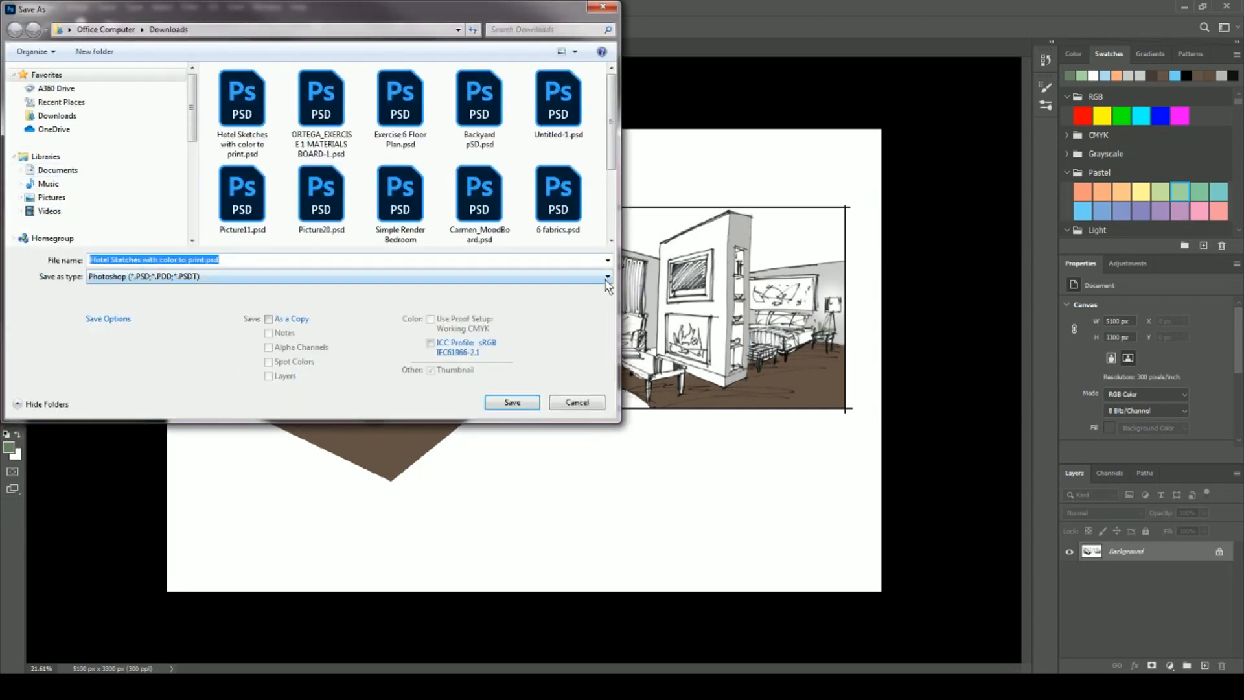
pyautogui.click(607, 281)
pyautogui.click(128, 379)
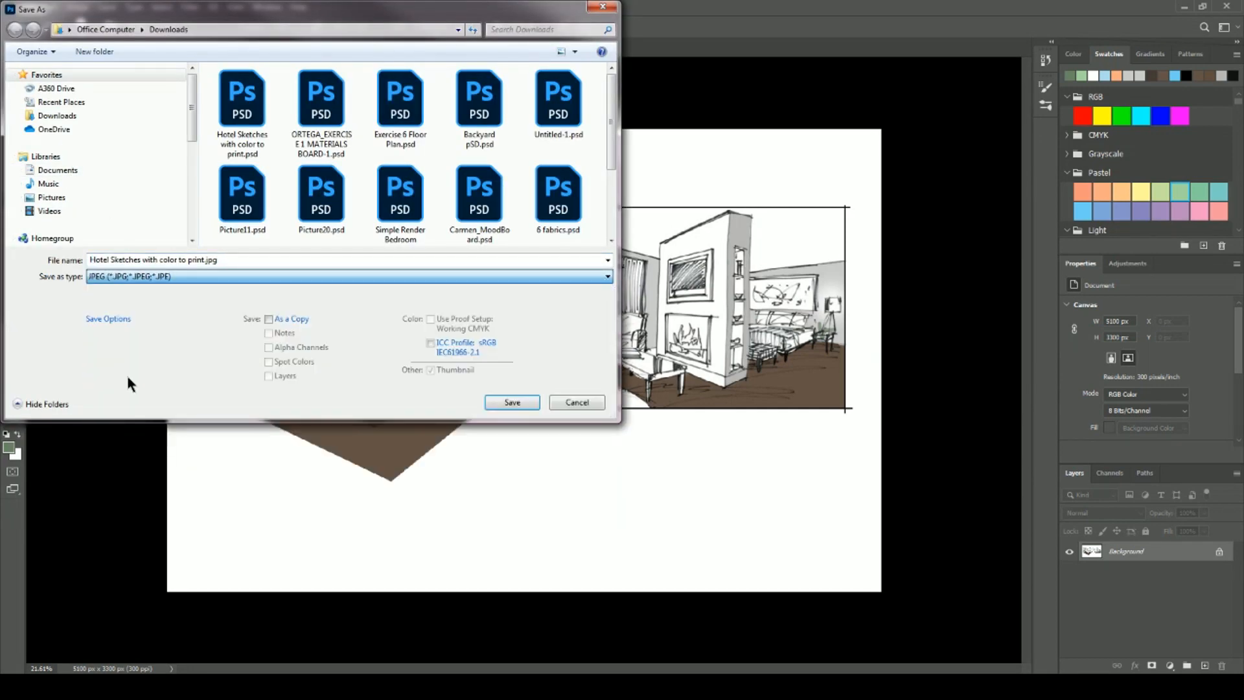
pyautogui.click(512, 403)
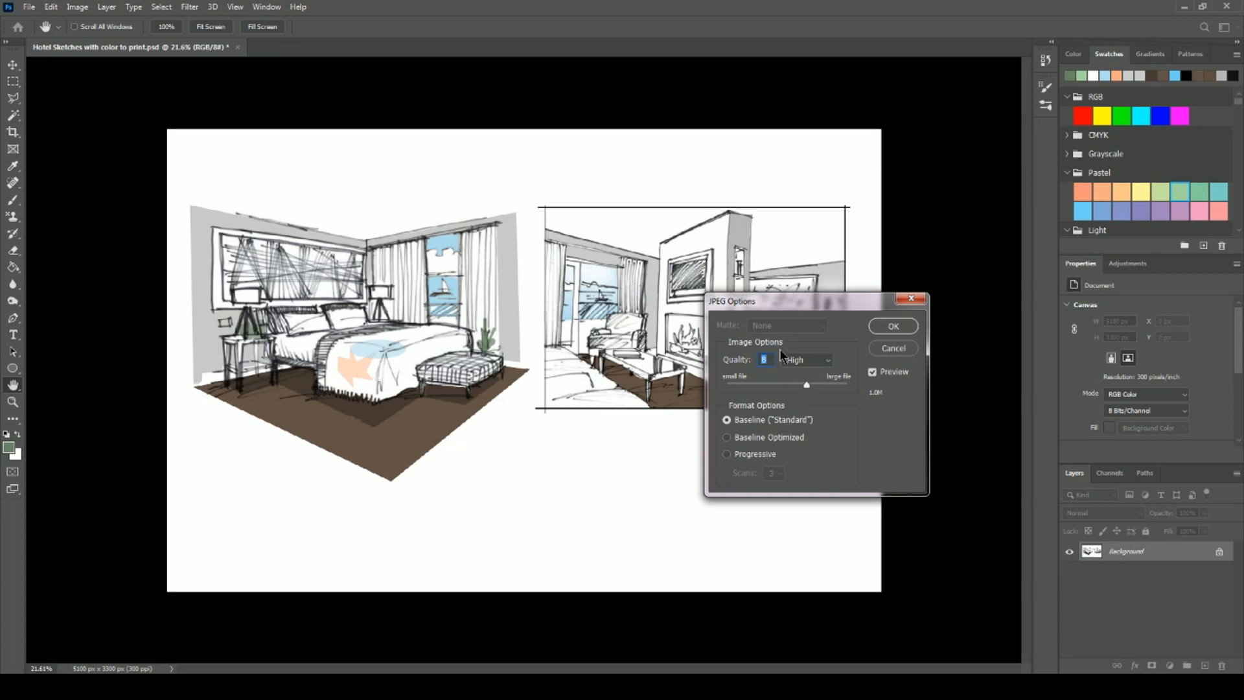
pyautogui.click(893, 327)
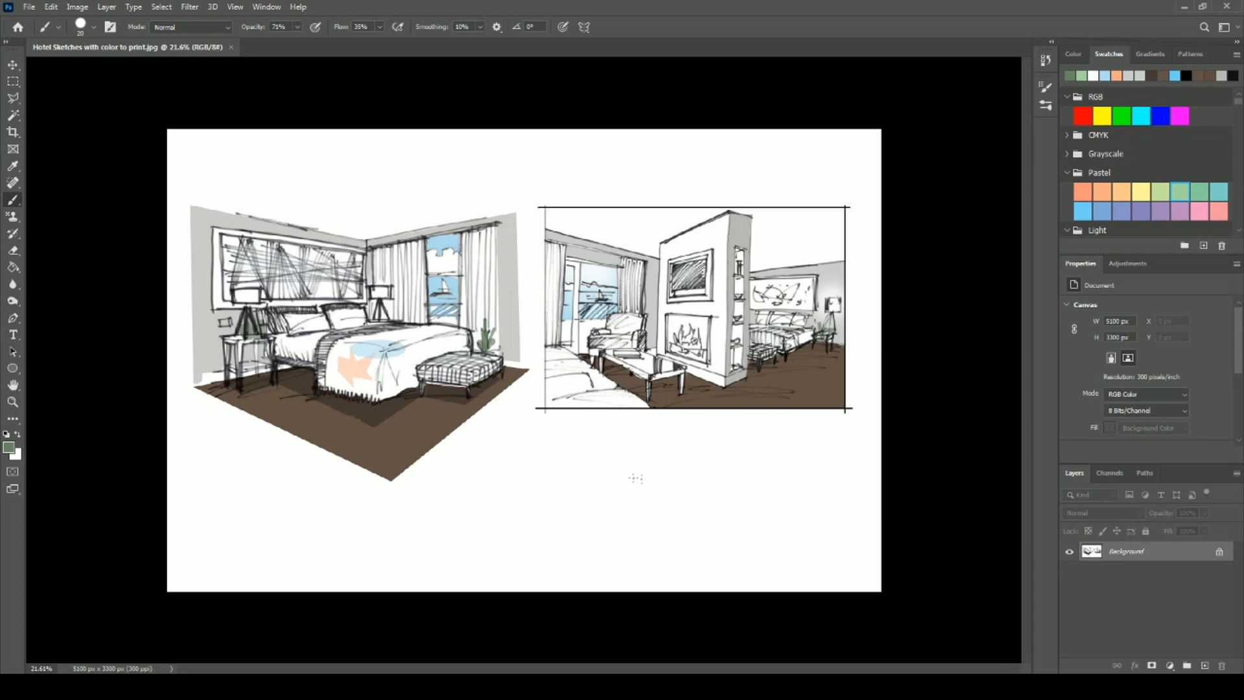
# Add a horizontal text box beneath the framed suite sketch reading "Hotel Suite Presentation".
pyautogui.click(13, 335)
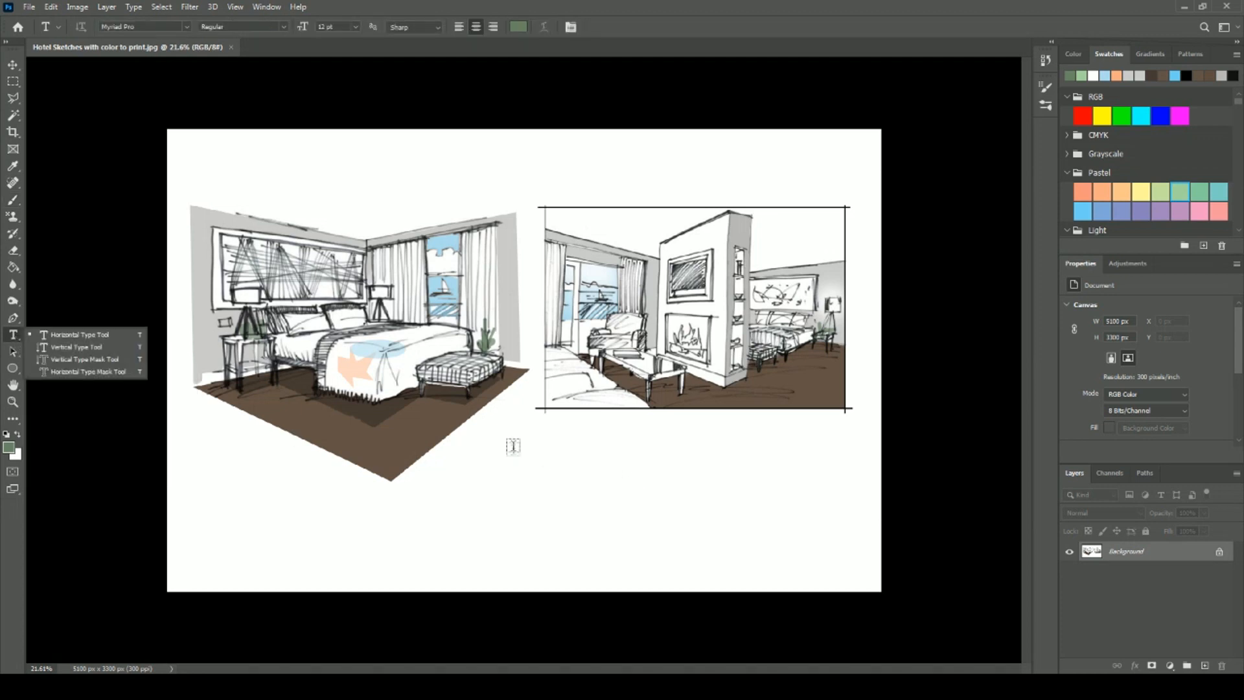
pyautogui.moveTo(479, 446); pyautogui.dragTo(805, 476)
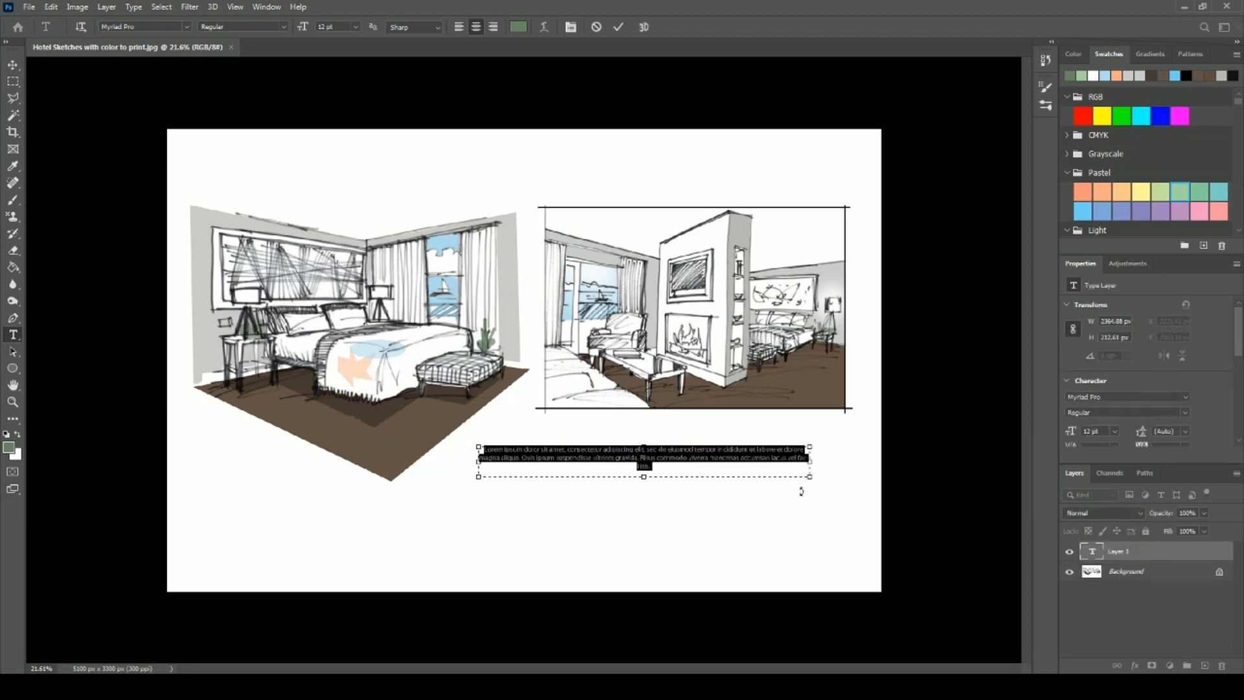
pyautogui.write('Hote')
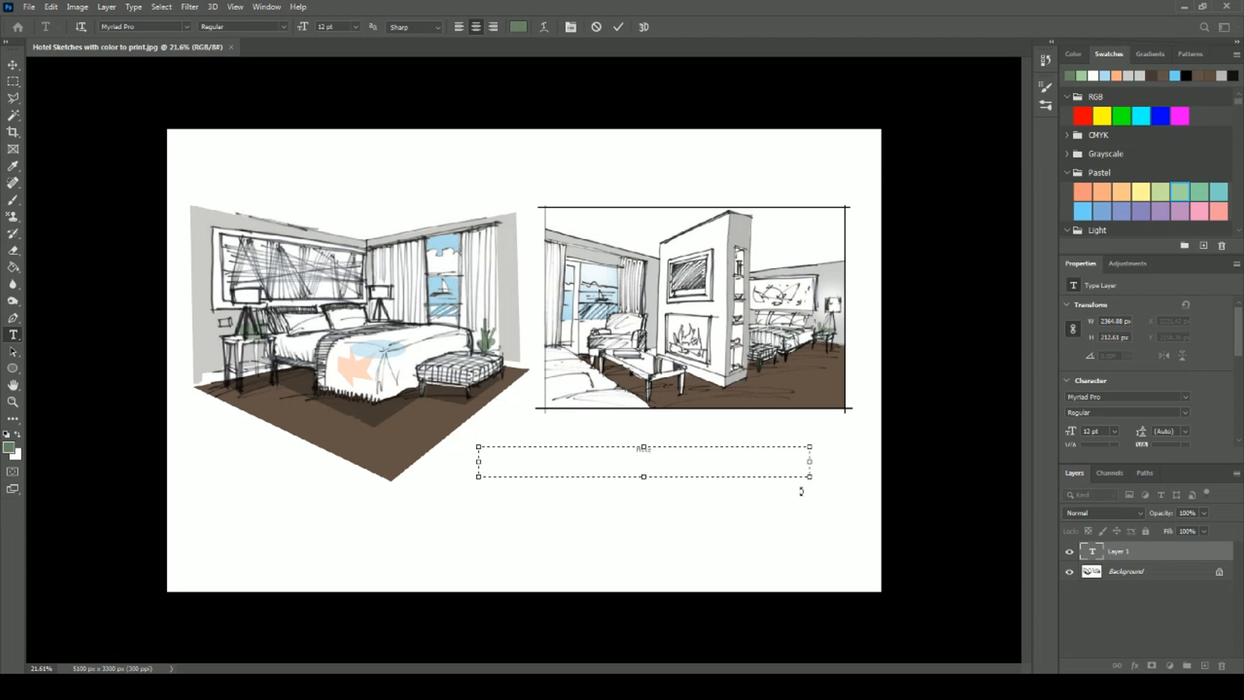
pyautogui.write('l Suite R')
pyautogui.write('esentation')
pyautogui.press('BackSpace')
pyautogui.press('BackSpace')
pyautogui.press('BackSpace')
pyautogui.write('n')
# Set the whole "Hotel Suite Presentation" title to 36 pt and commit the text.
pyautogui.hotkey('ctrl', 'a')
pyautogui.click(1114, 431)
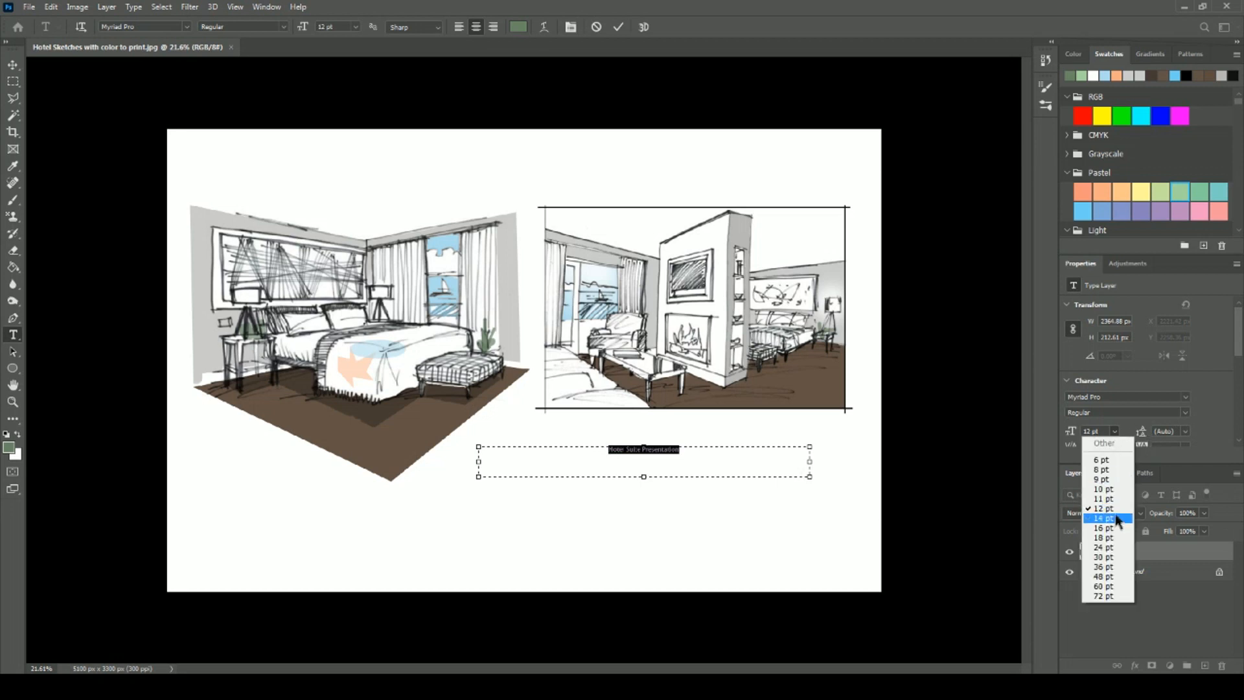
pyautogui.click(1109, 576)
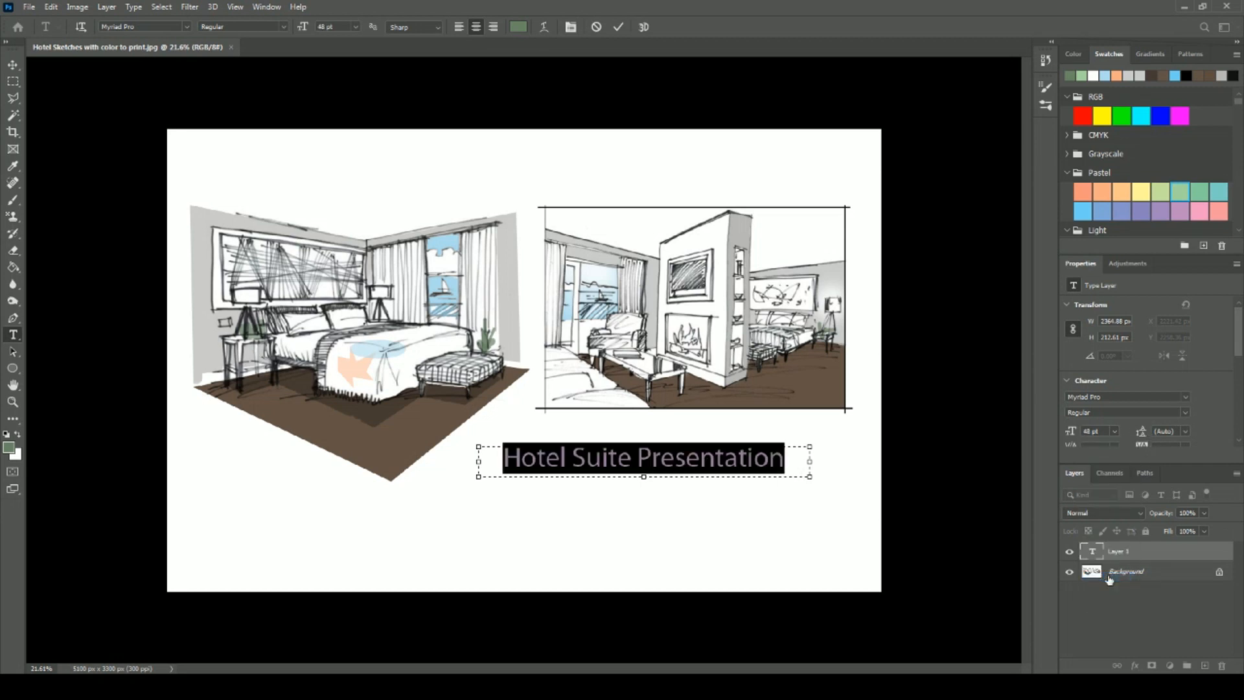
pyautogui.click(1115, 431)
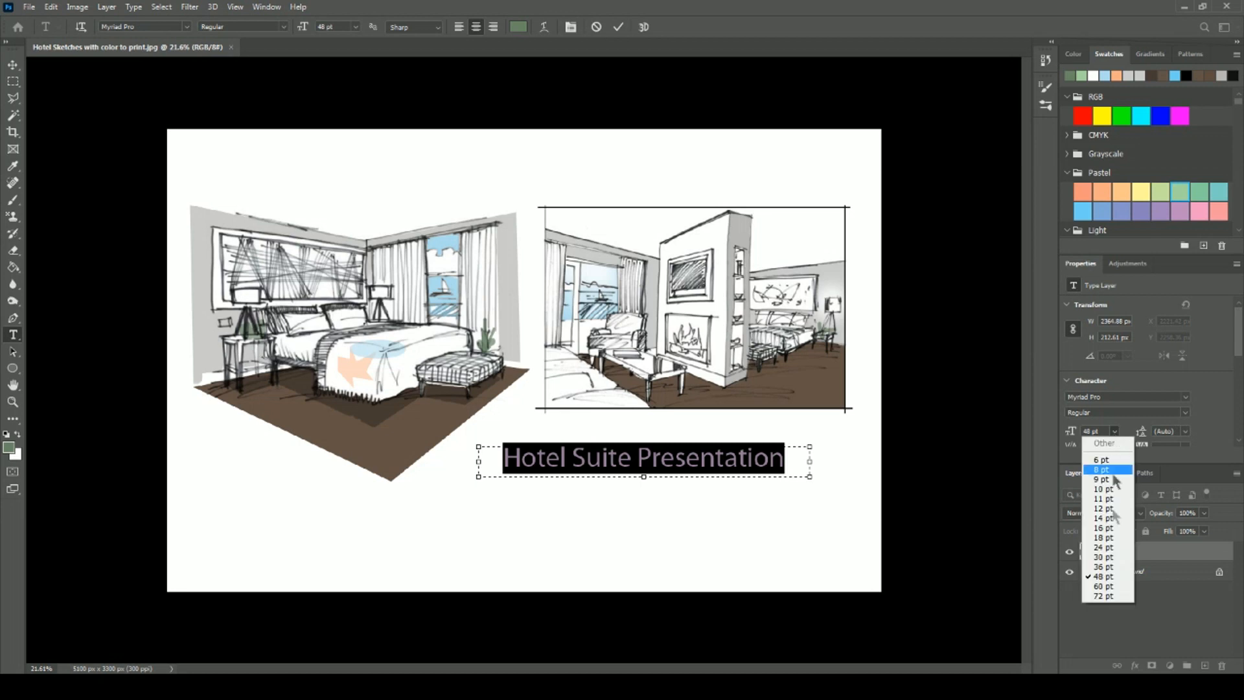
pyautogui.click(1108, 566)
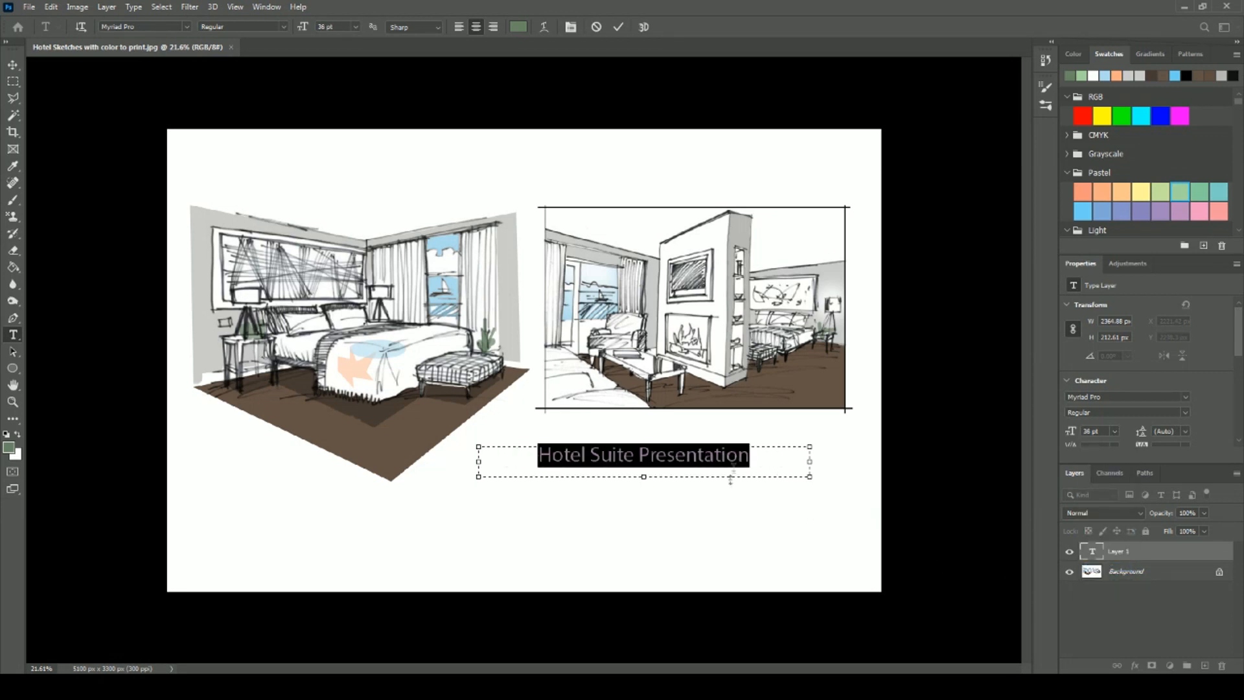
pyautogui.click(780, 462)
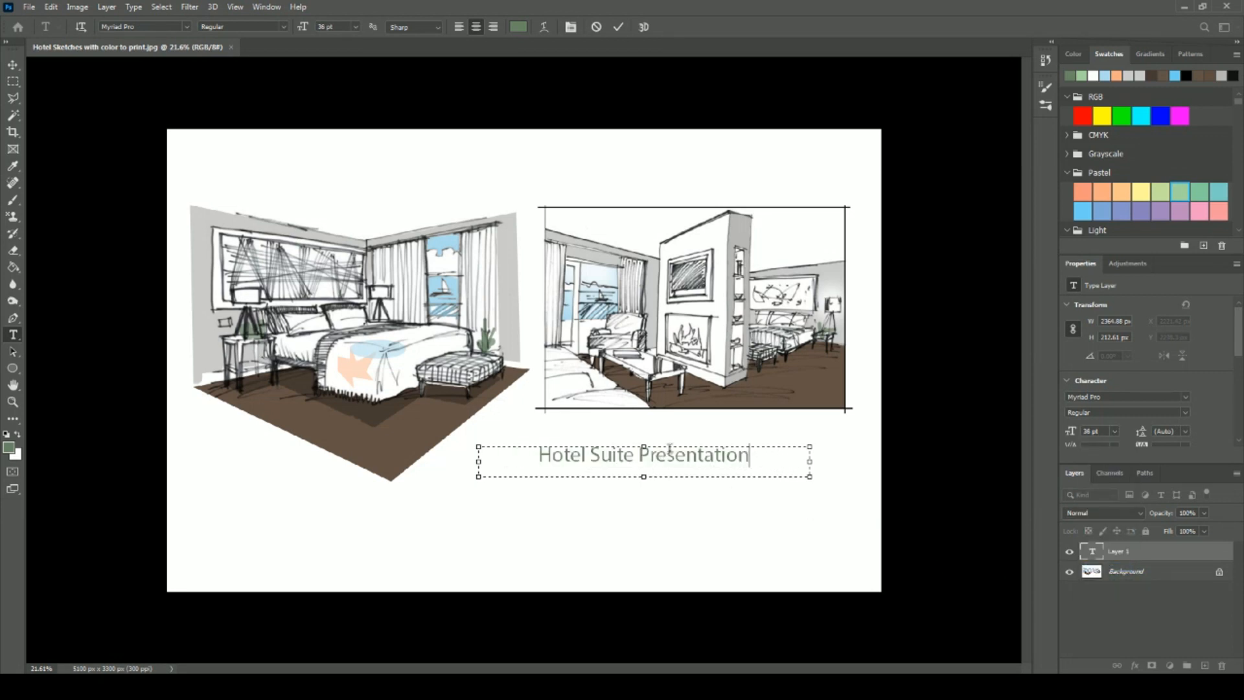
pyautogui.keyDown('shift'); pyautogui.click(669, 454); pyautogui.keyUp('shift')
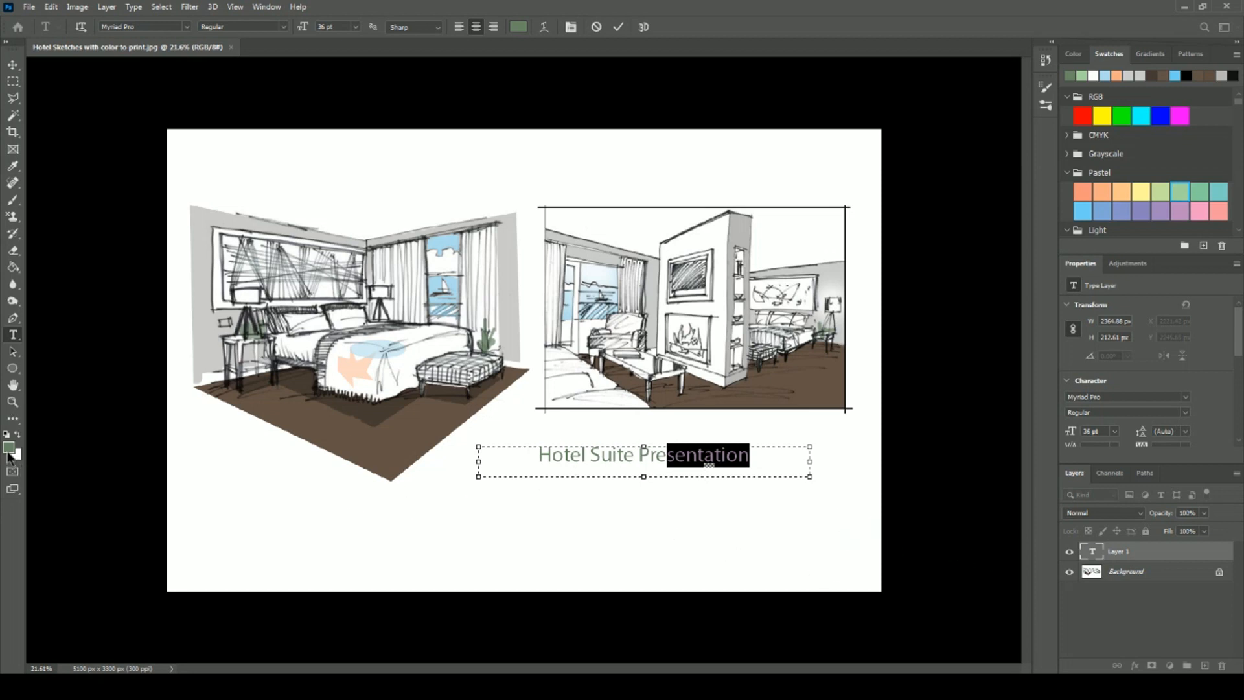
pyautogui.click(644, 633)
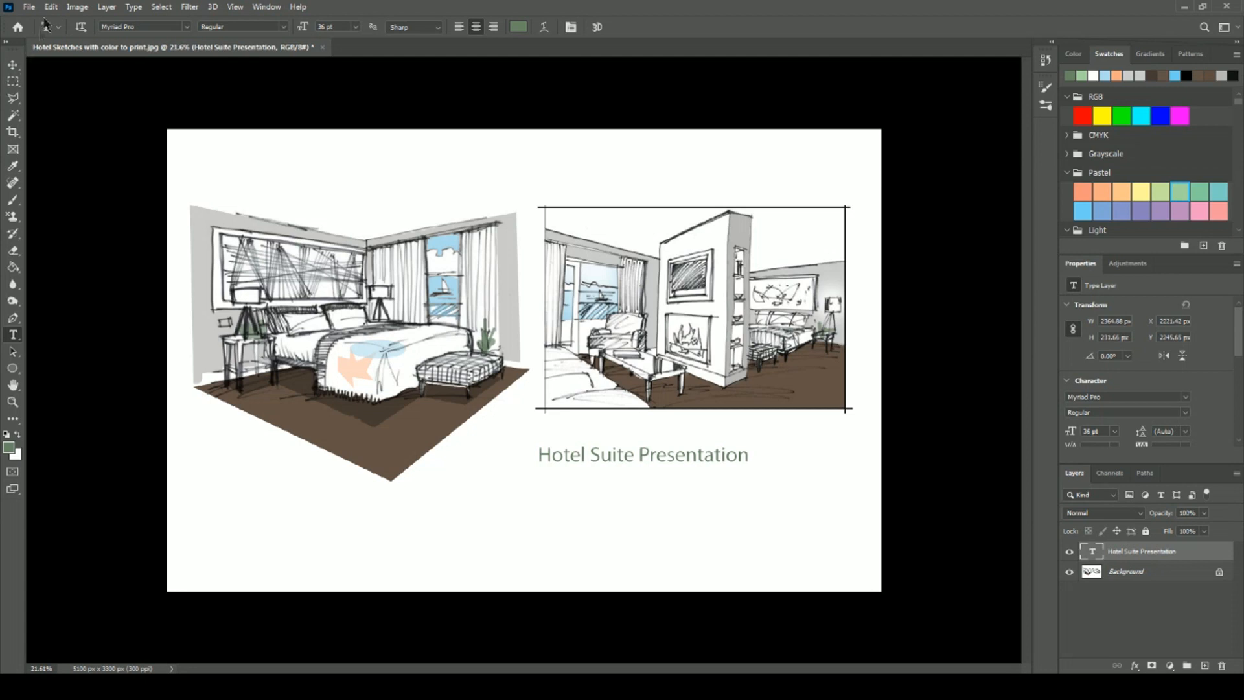
# Save a layered copy as the Photoshop PDF "Hotel Sketches with color to print.pdf", preserving Photoshop editing capabilities.
pyautogui.click(30, 7)
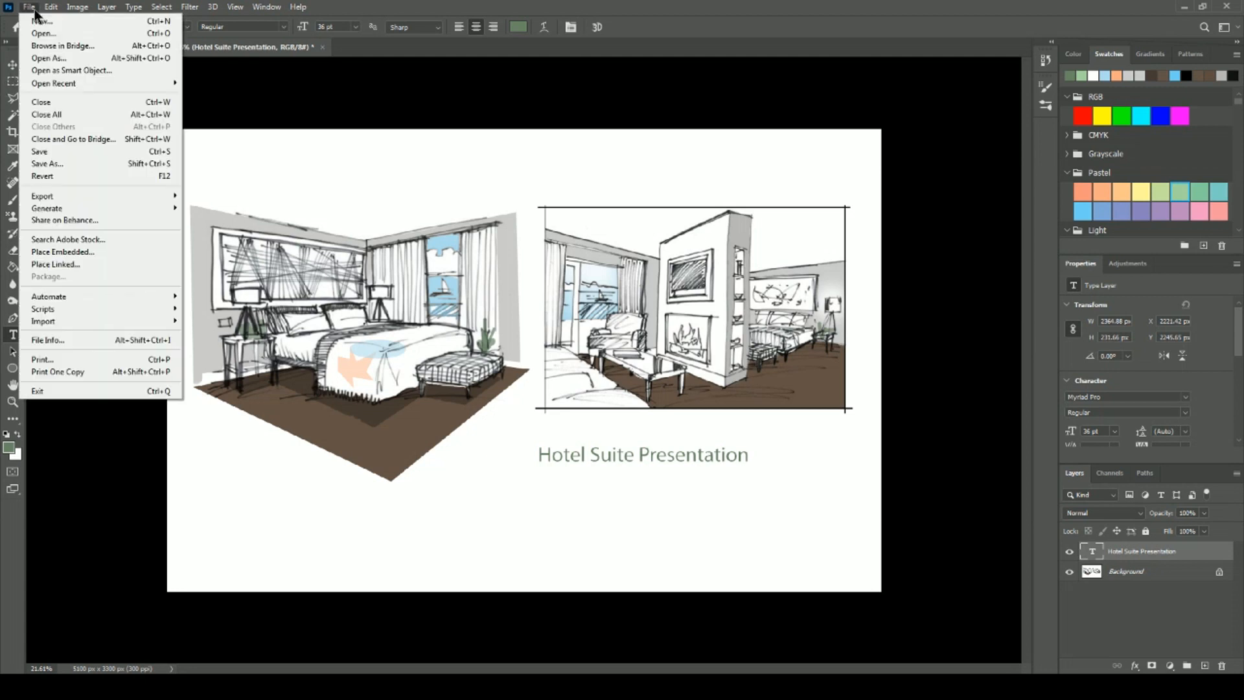
pyautogui.click(70, 170)
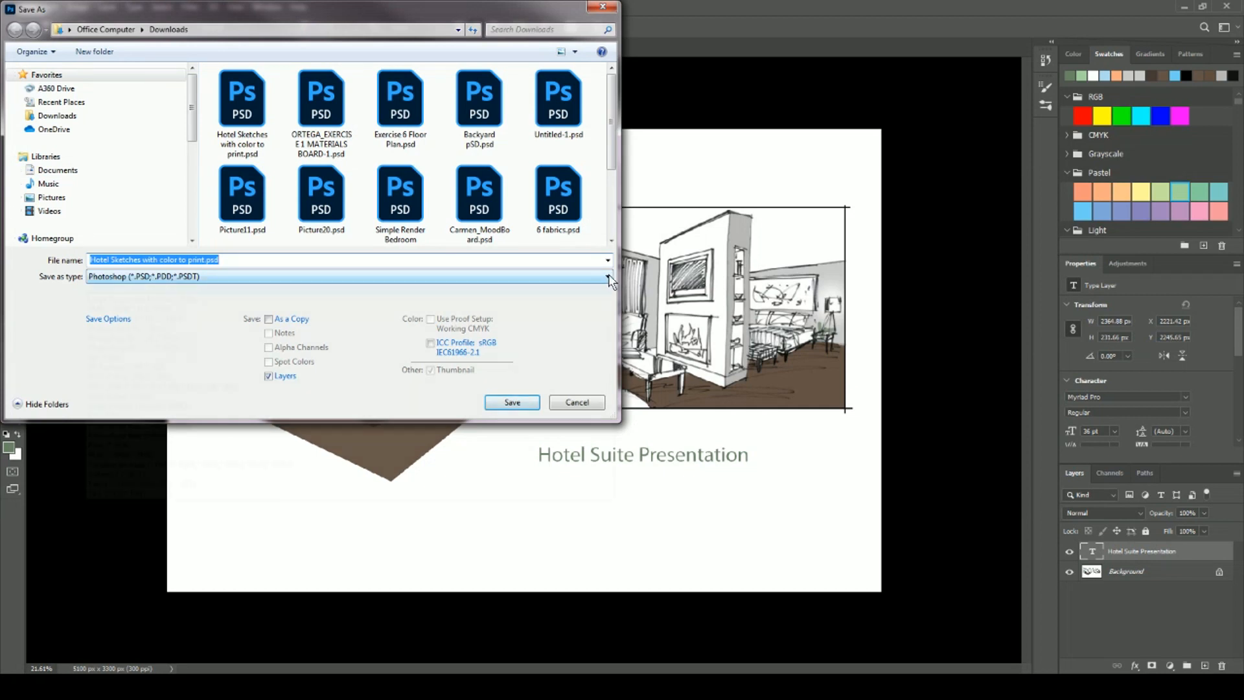
pyautogui.click(610, 277)
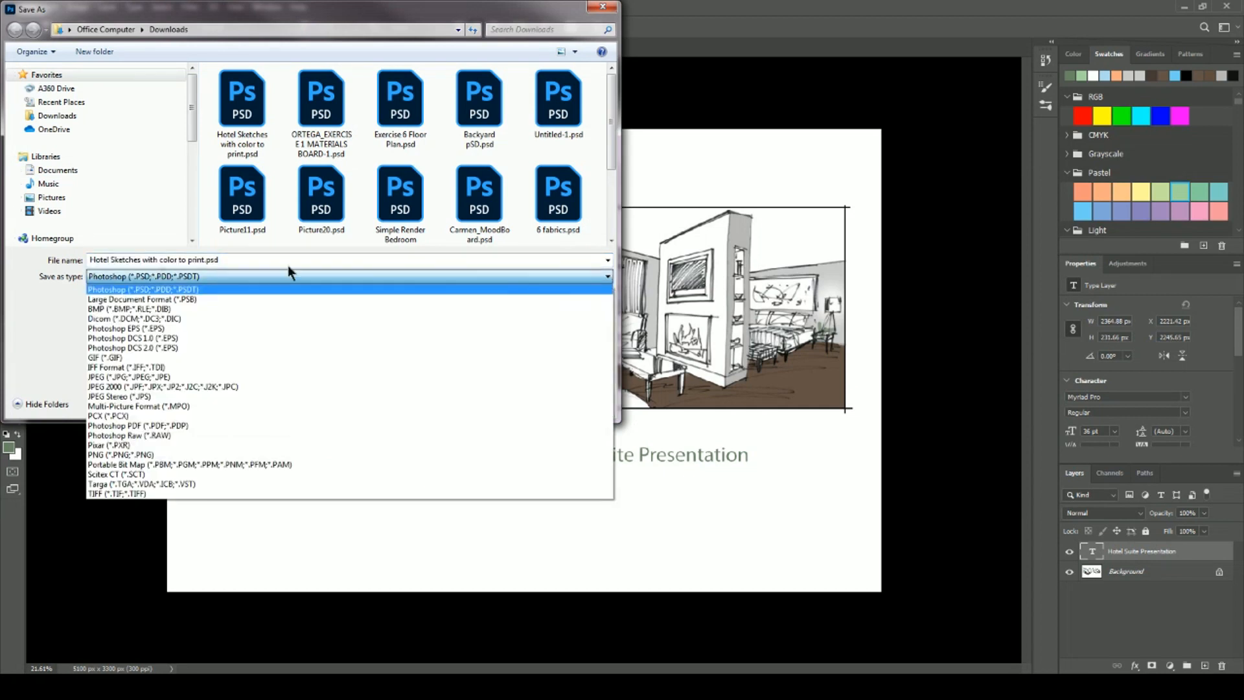
pyautogui.click(116, 427)
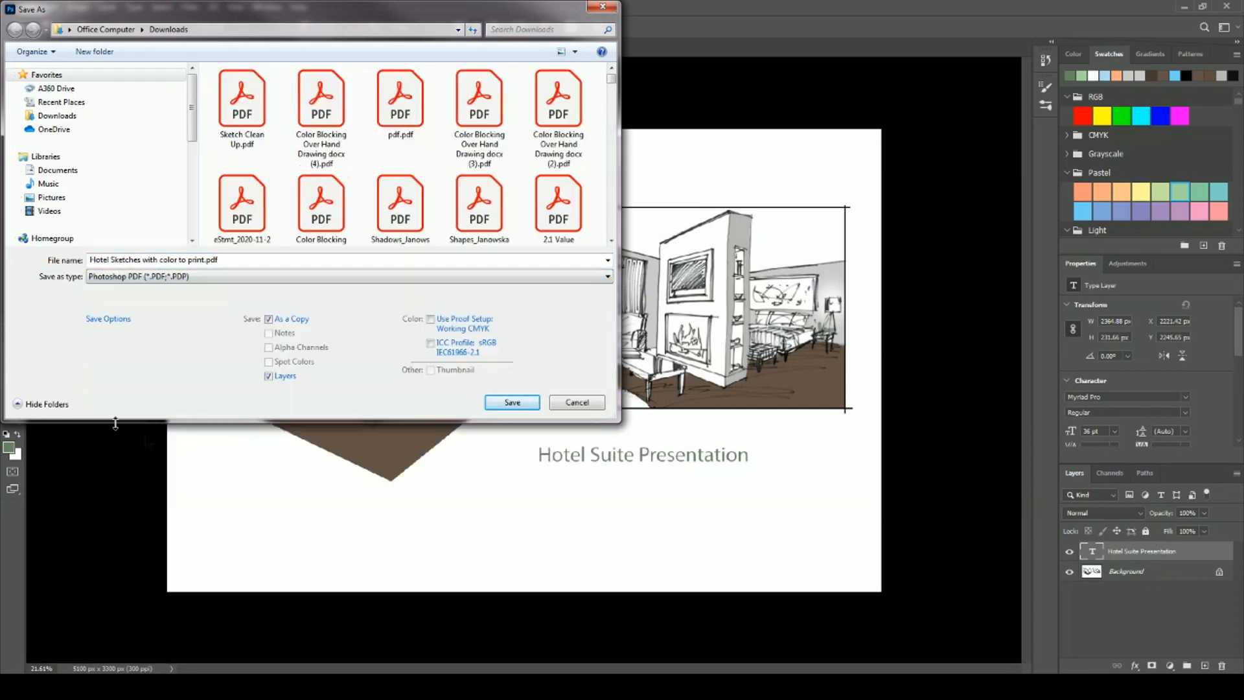
pyautogui.click(519, 402)
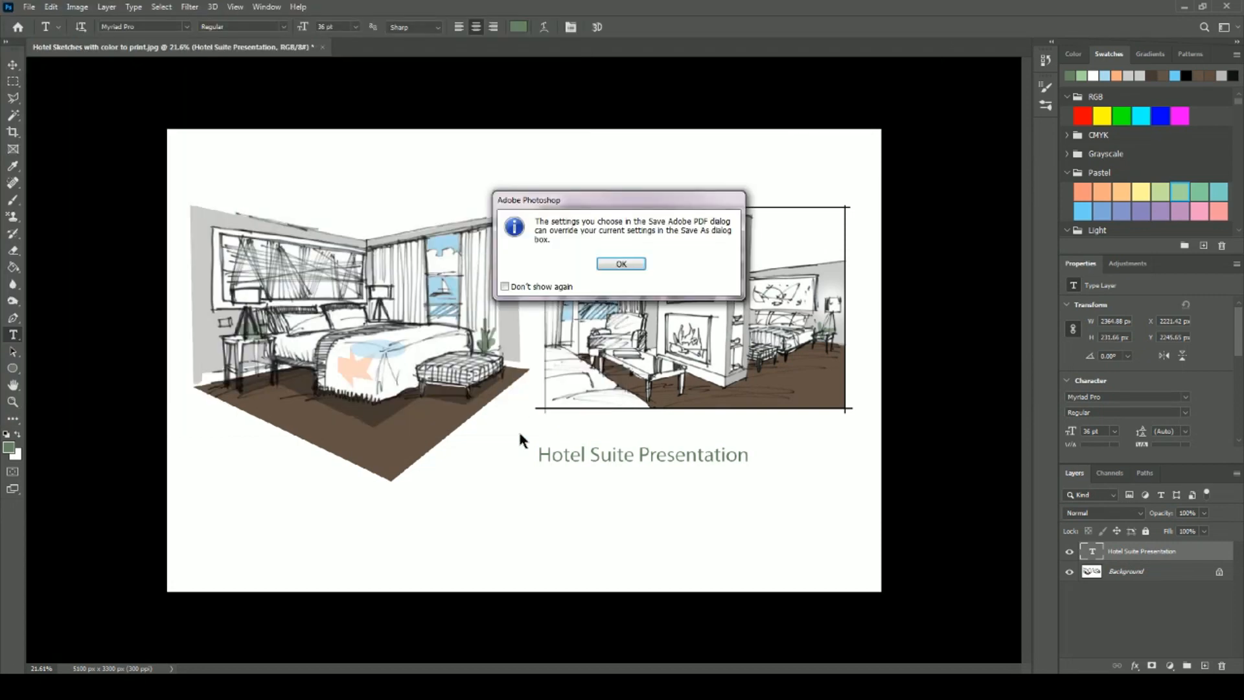
pyautogui.click(618, 263)
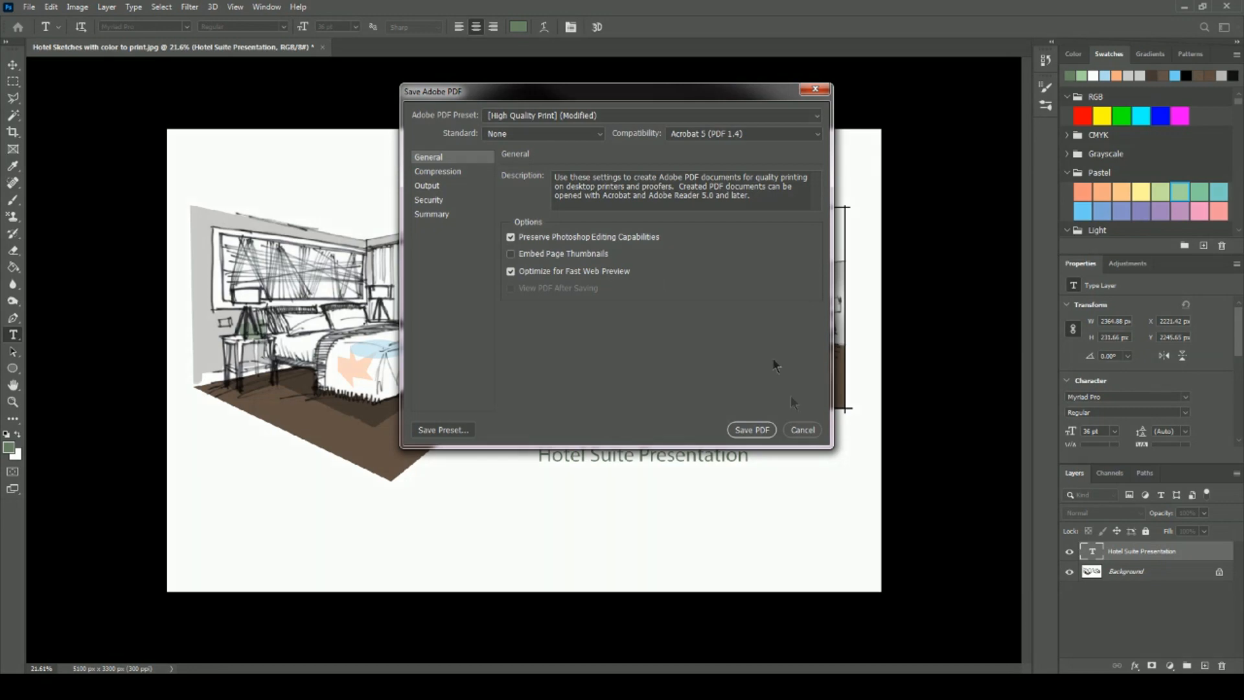
pyautogui.click(761, 432)
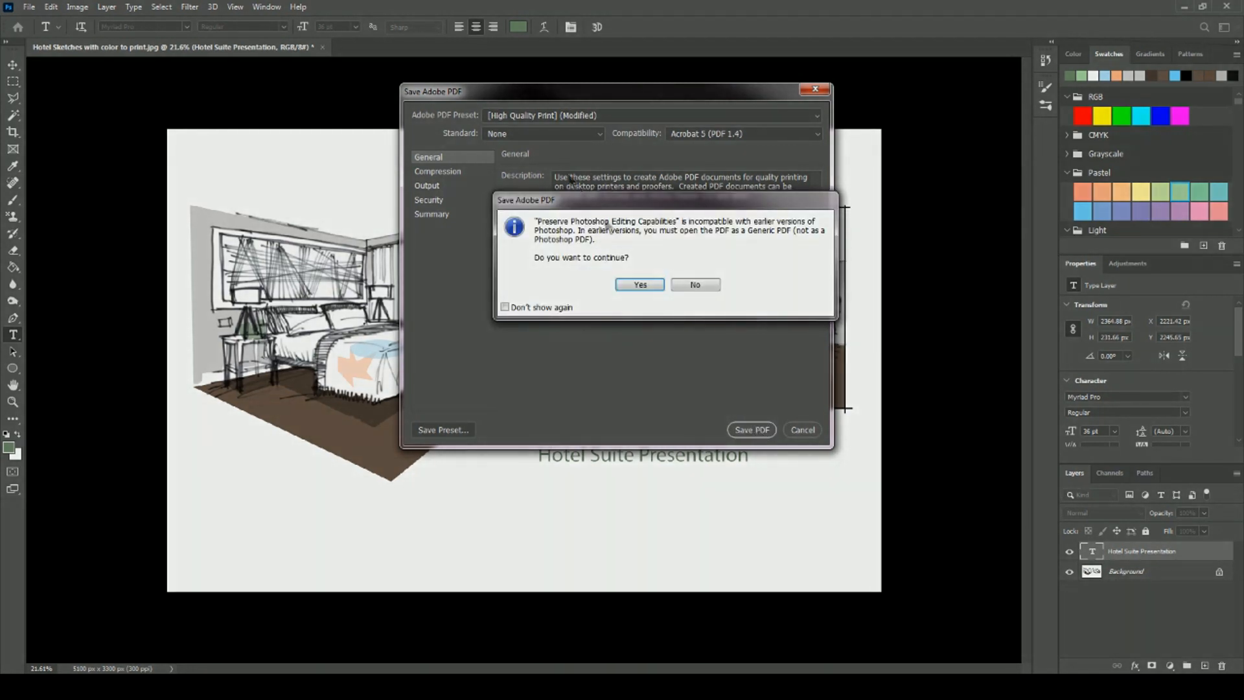
pyautogui.click(635, 286)
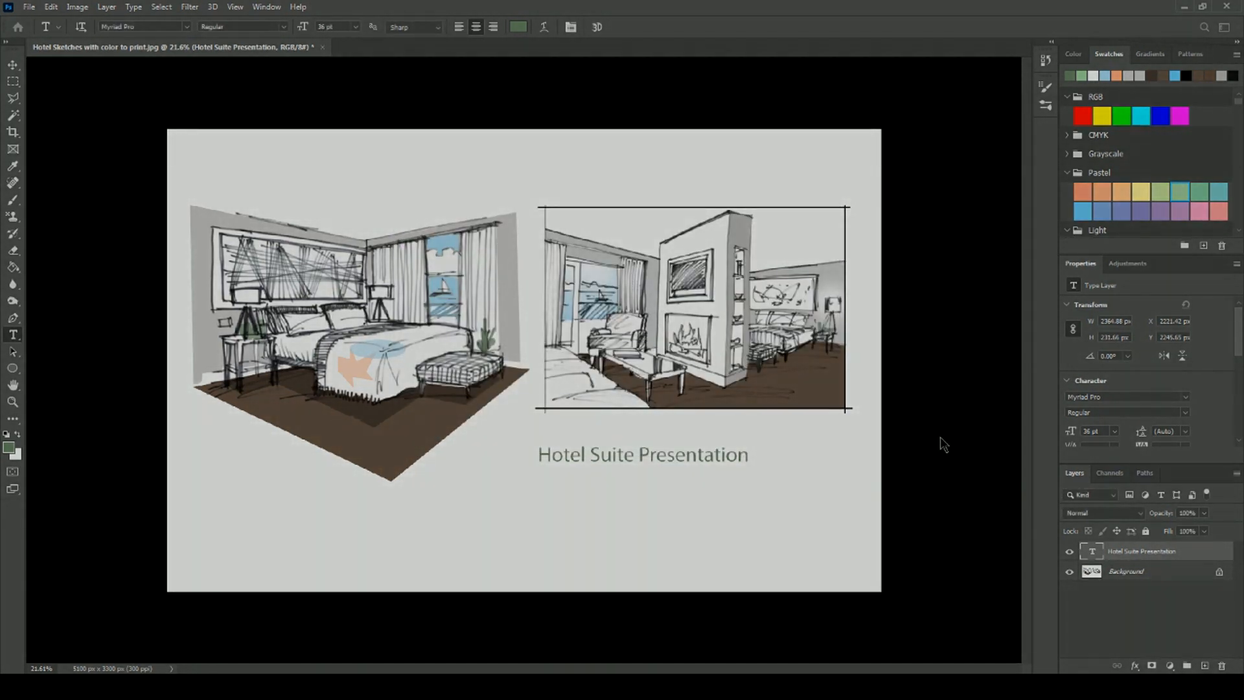